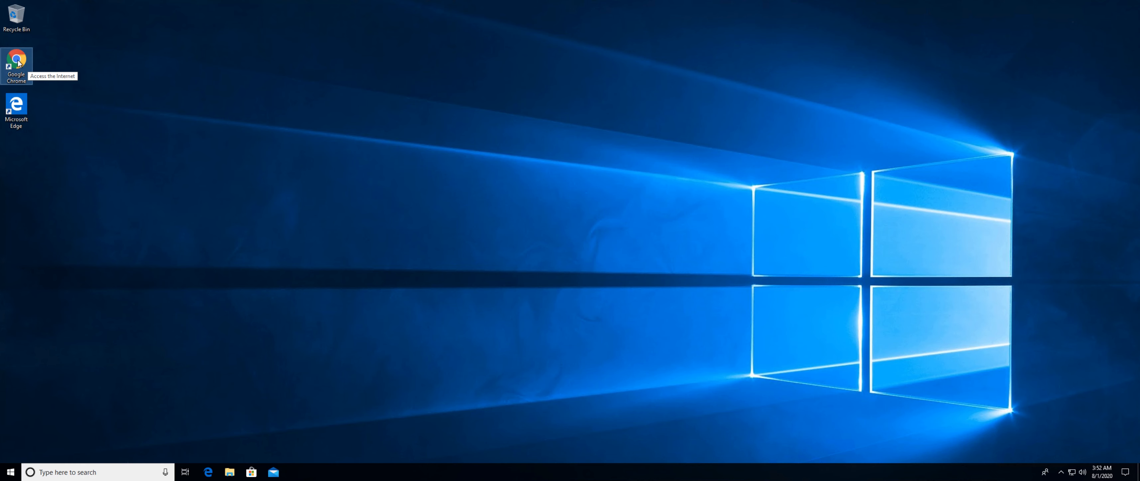
Open portal.office.com in Google Chrome and maximize the browser window.
double_click(17, 62)
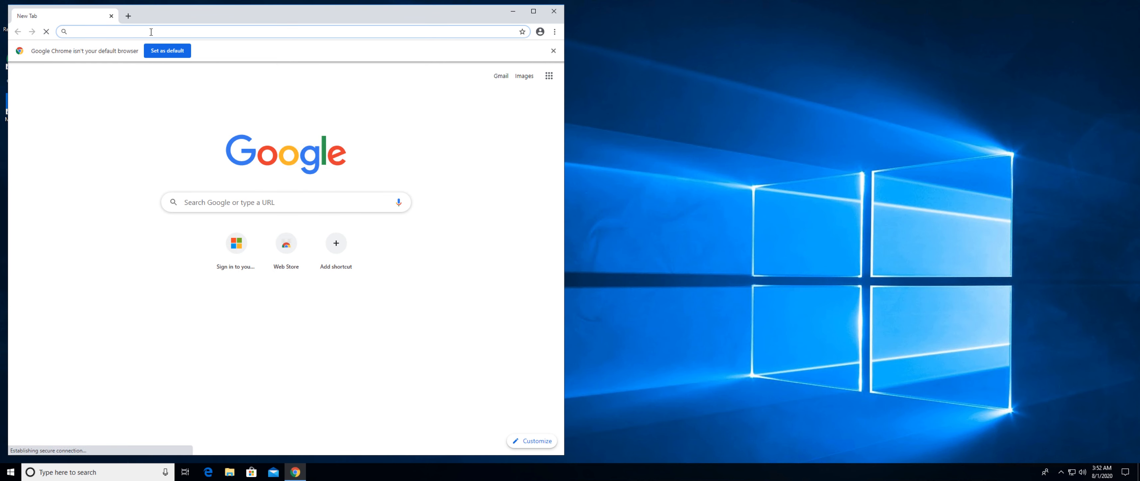
type("portal.office.com")
key("Return")
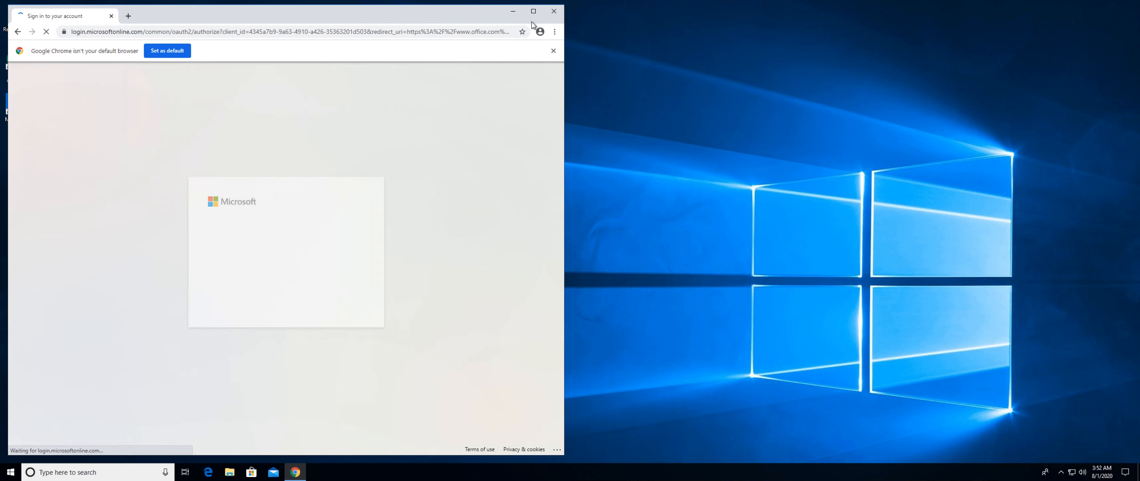
left_click(533, 11)
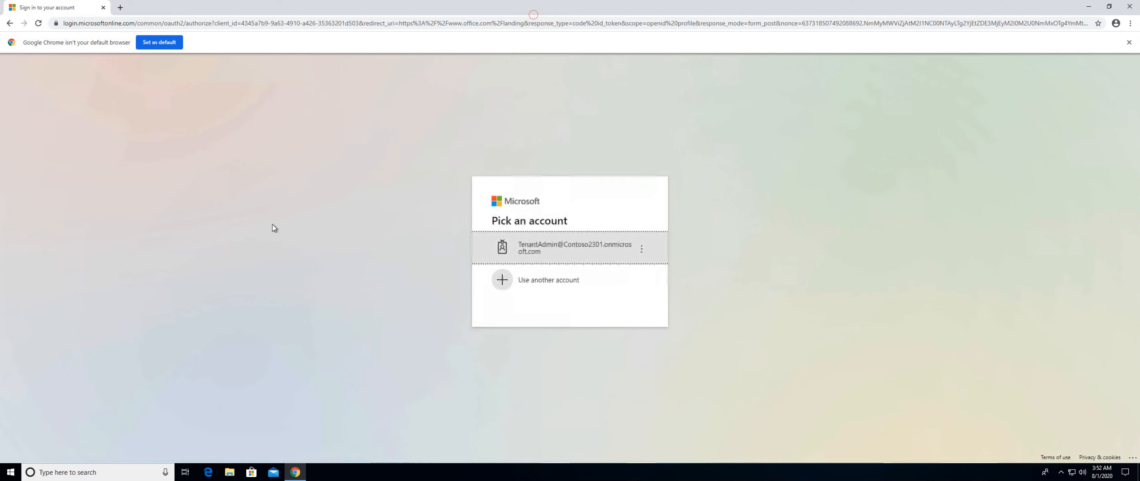
Sign in to Microsoft with the listed tenant administrator account and its account password.
left_click(572, 252)
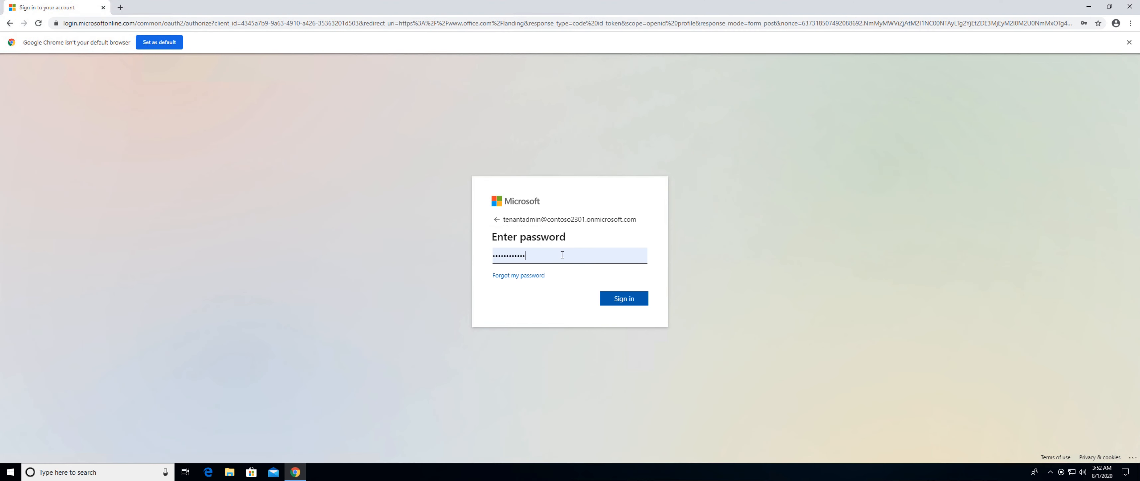
left_click(634, 300)
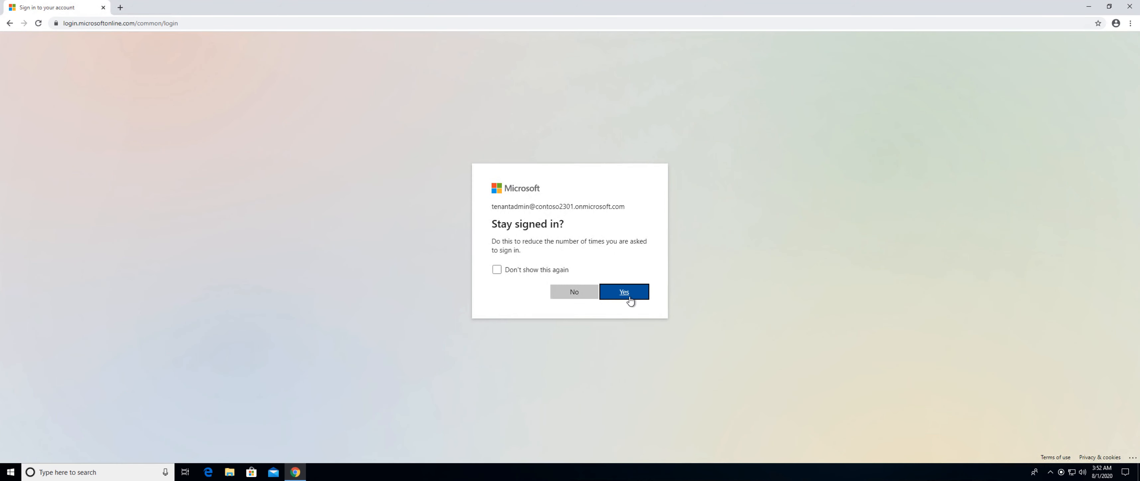
left_click(630, 300)
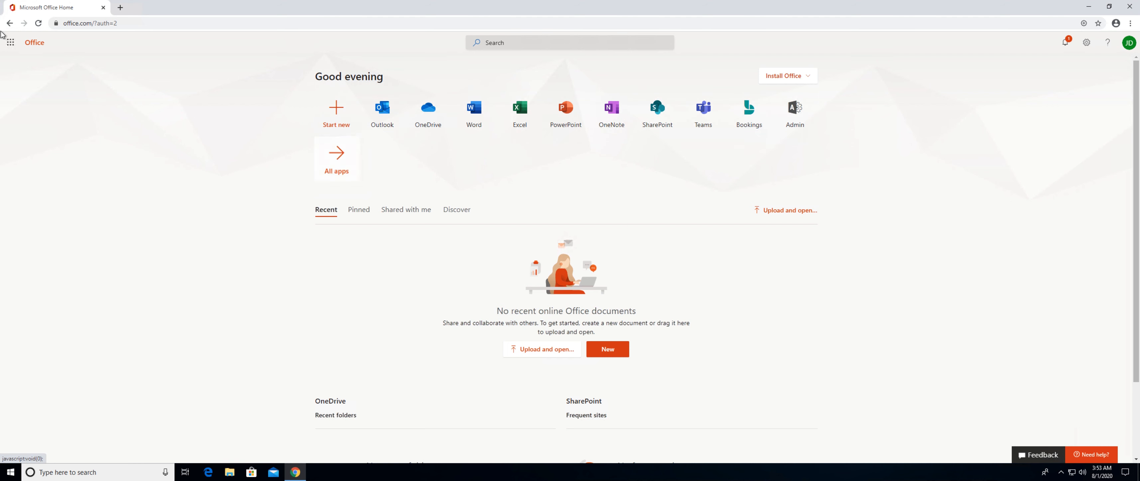
Search the full list of Microsoft 365 apps for "sharep", then close the list.
left_click(11, 41)
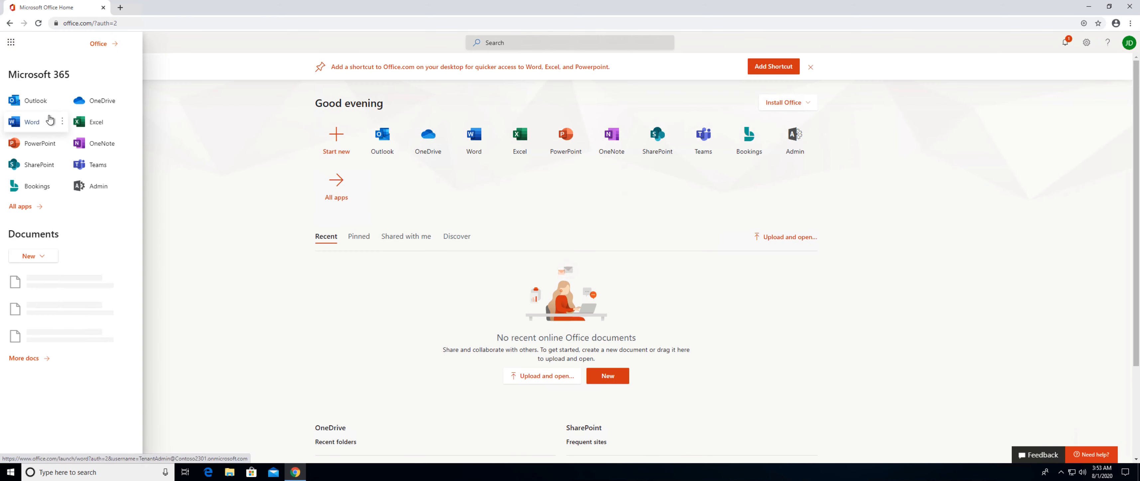
left_click(31, 210)
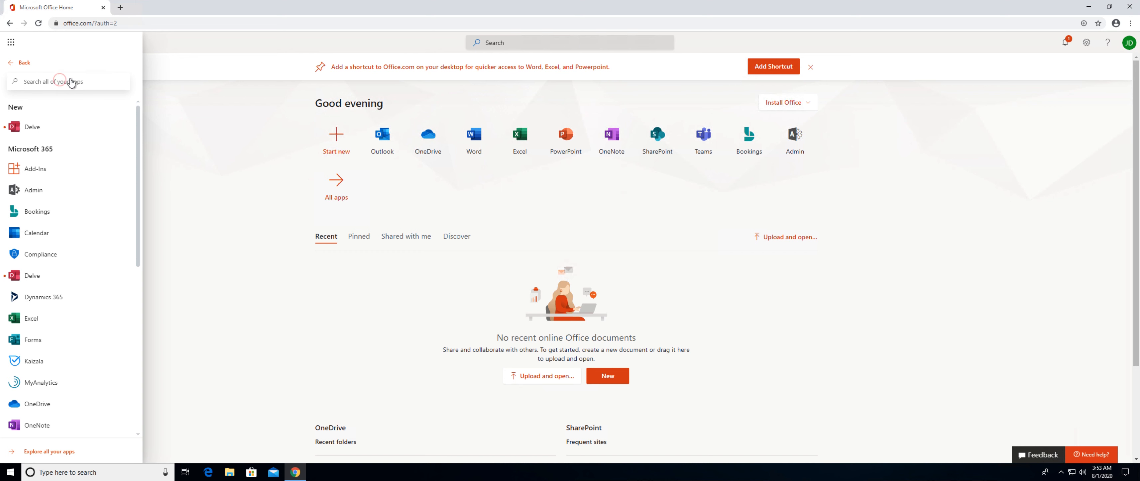
type("sharep")
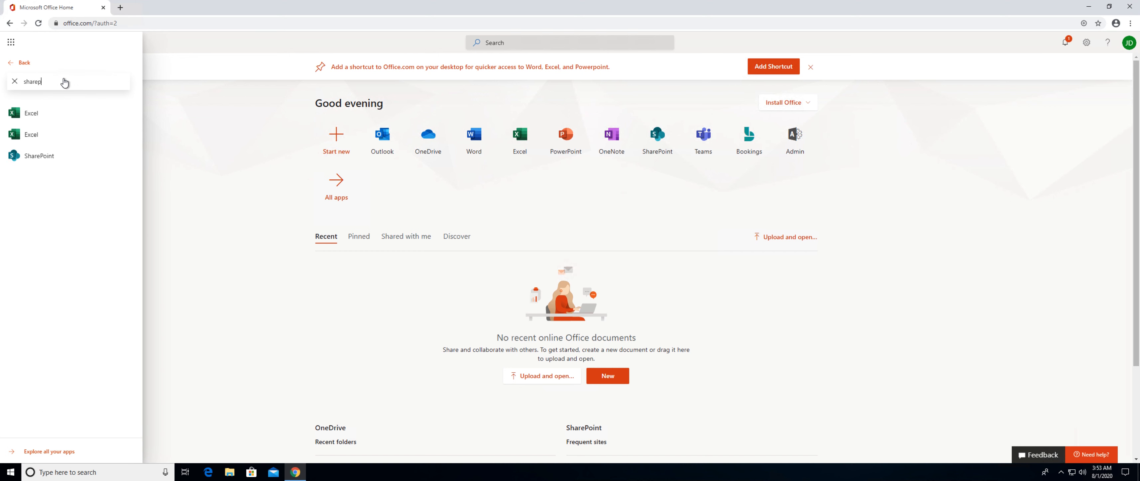
left_click(198, 186)
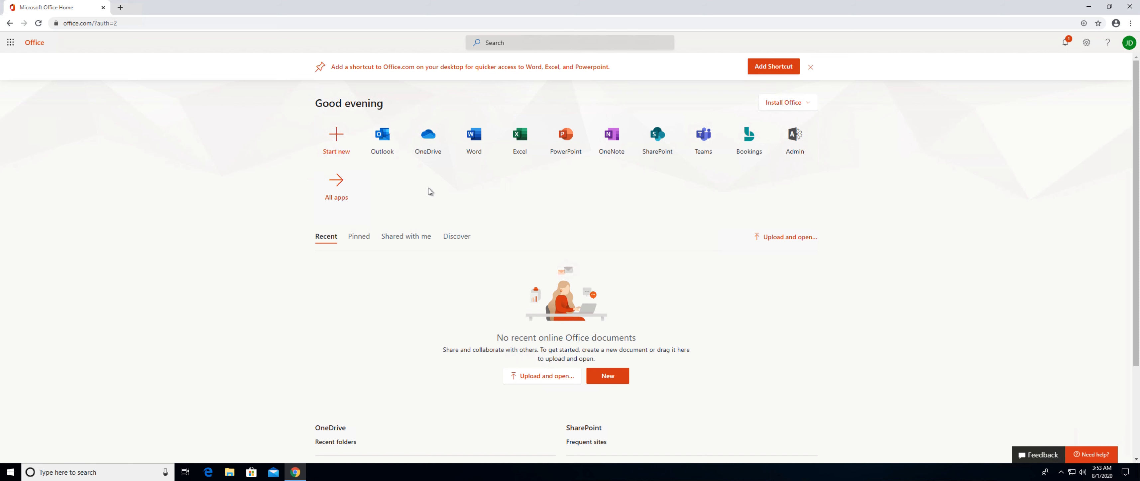
Open SharePoint and bring up the site types offered for creating a site.
left_click(656, 138)
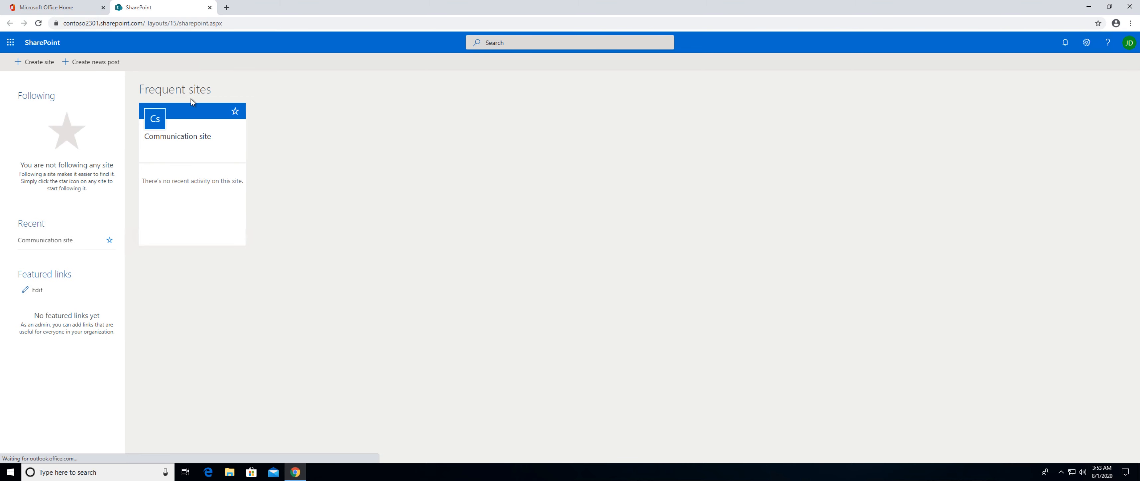
left_click(41, 66)
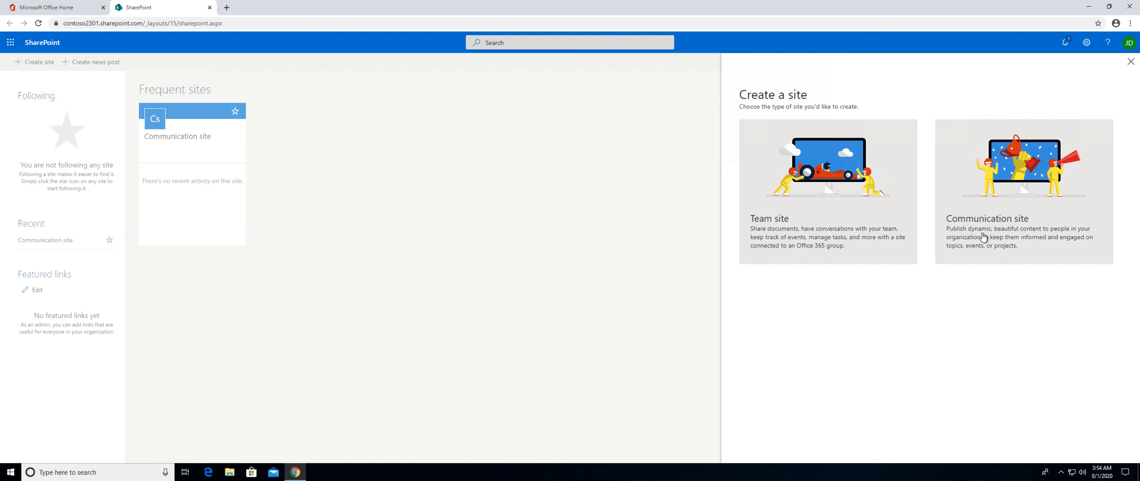
Abandon the site creation and open the existing Communication site from the frequent sites.
right_click(193, 134)
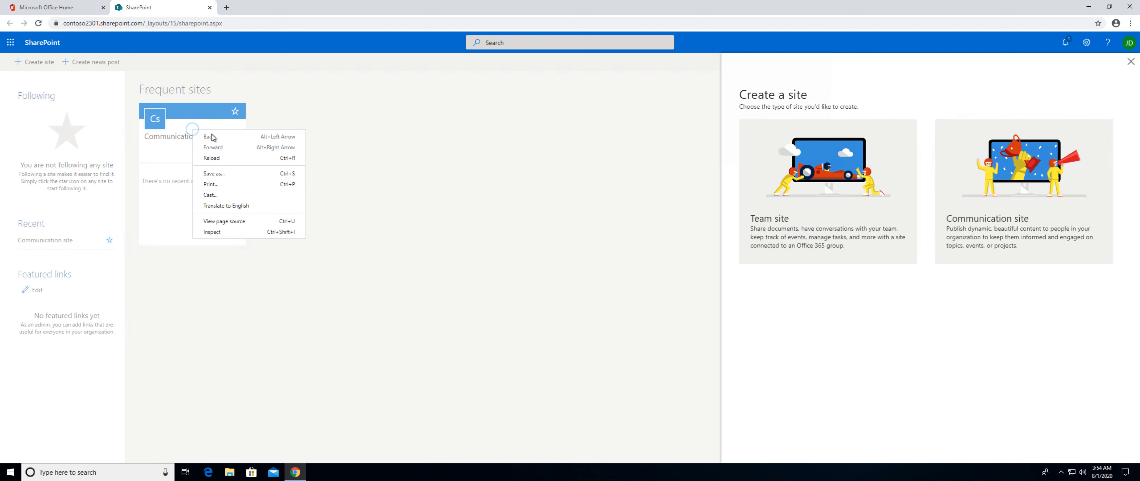
left_click(177, 148)
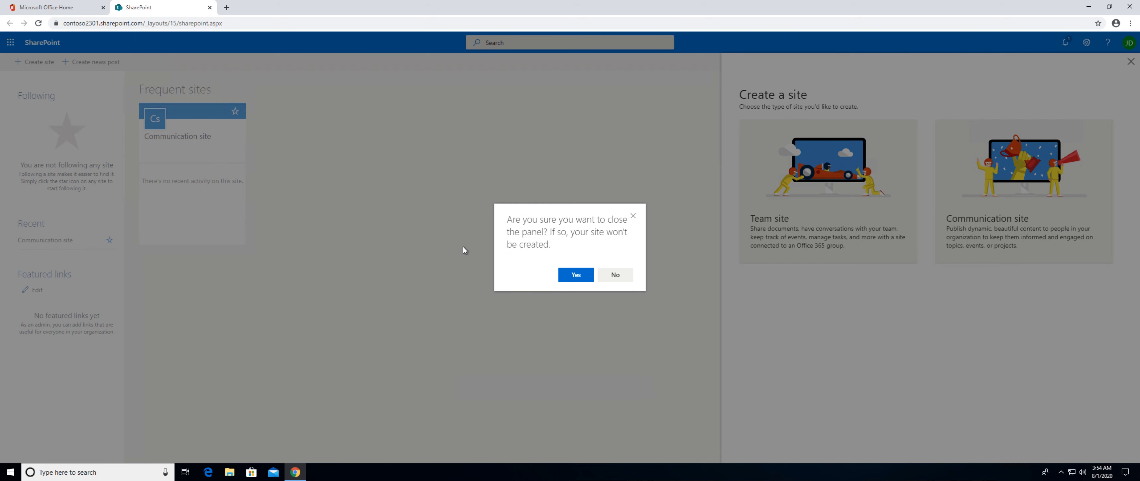
left_click(580, 277)
left_click(185, 138)
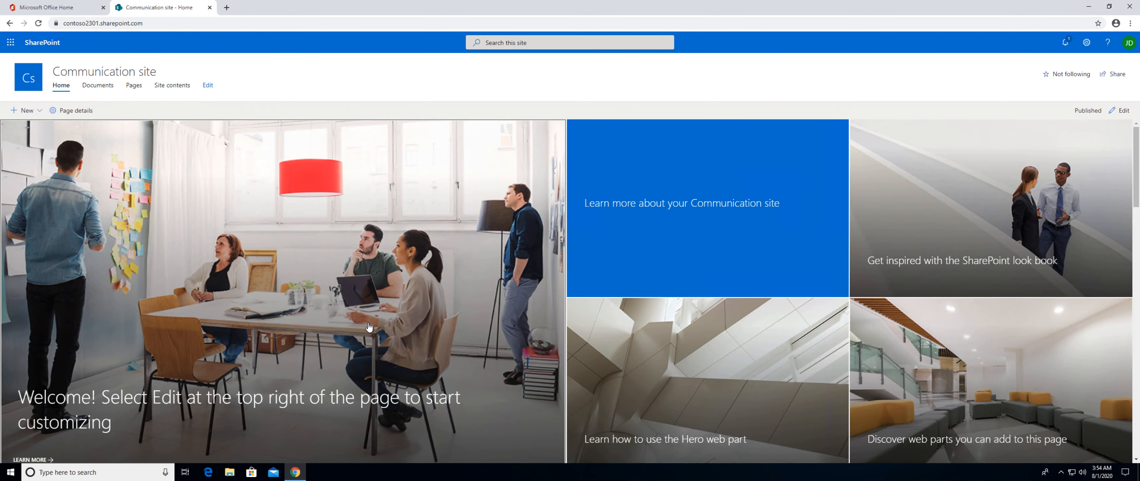
Look over the Communication site's home page and the options for adding news.
scroll(691, 316, "down", 2)
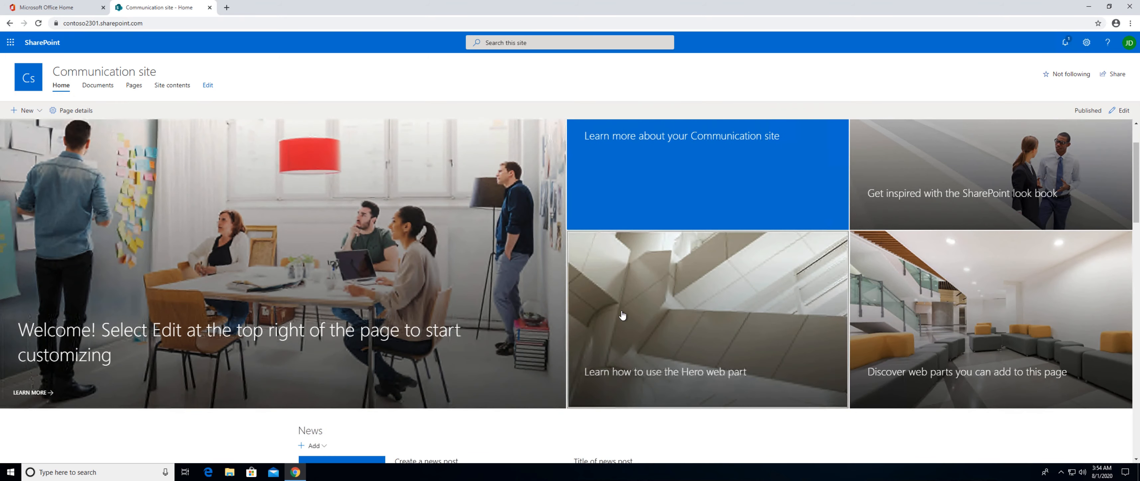
scroll(596, 360, "down", 3)
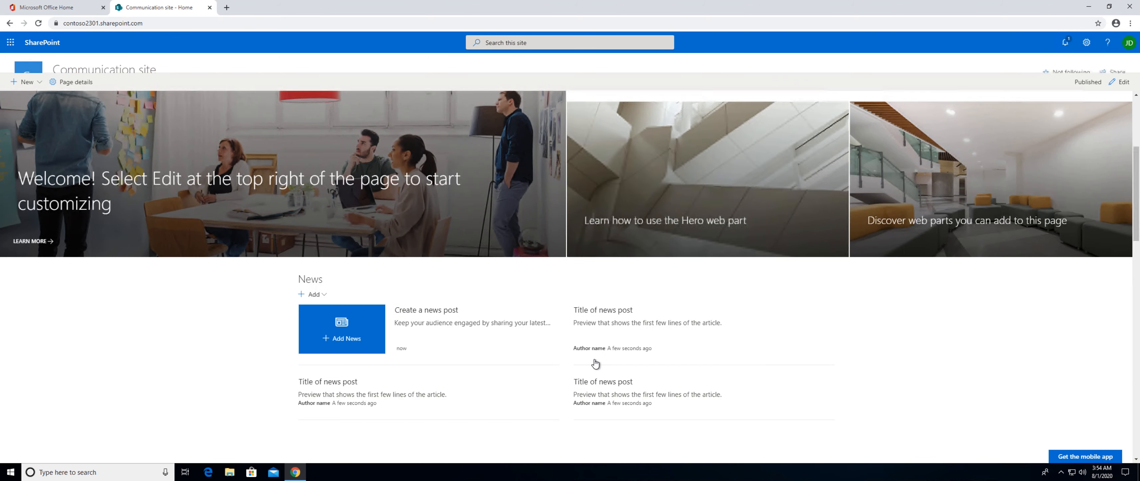
left_click(326, 295)
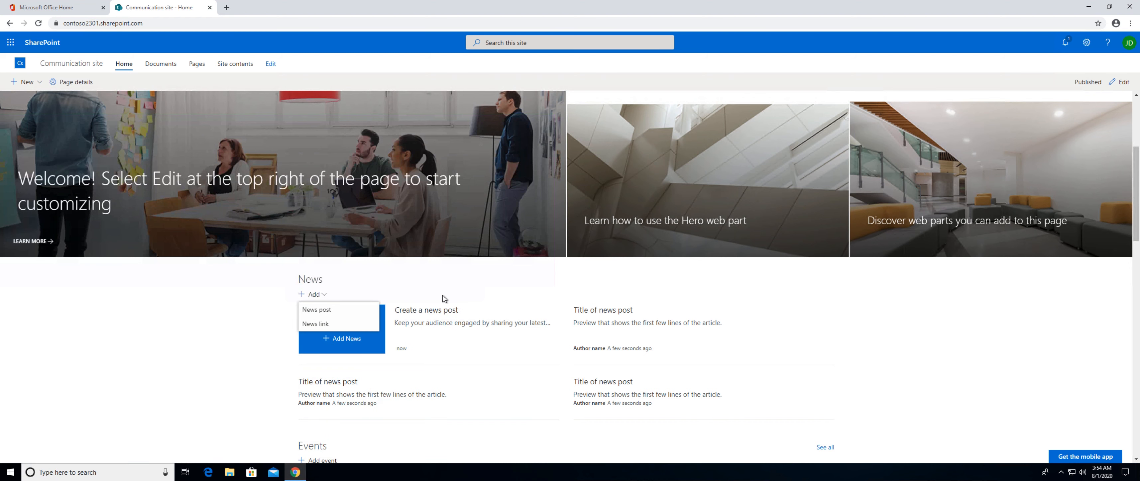
scroll(443, 295, "up", 3)
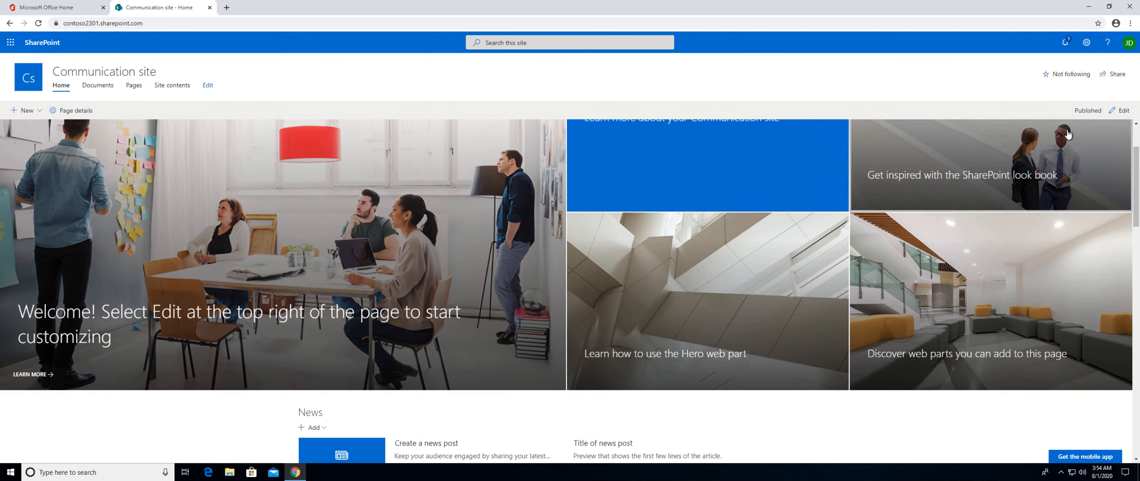
Put the home page in edit mode and examine the Hero, News and Events web parts with their editing controls.
left_click(1123, 111)
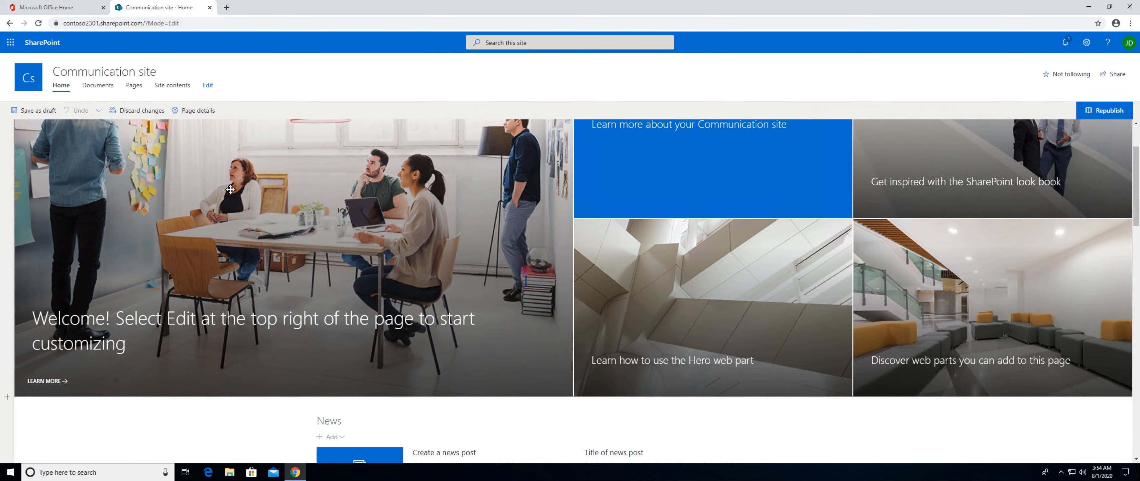
left_click(224, 211)
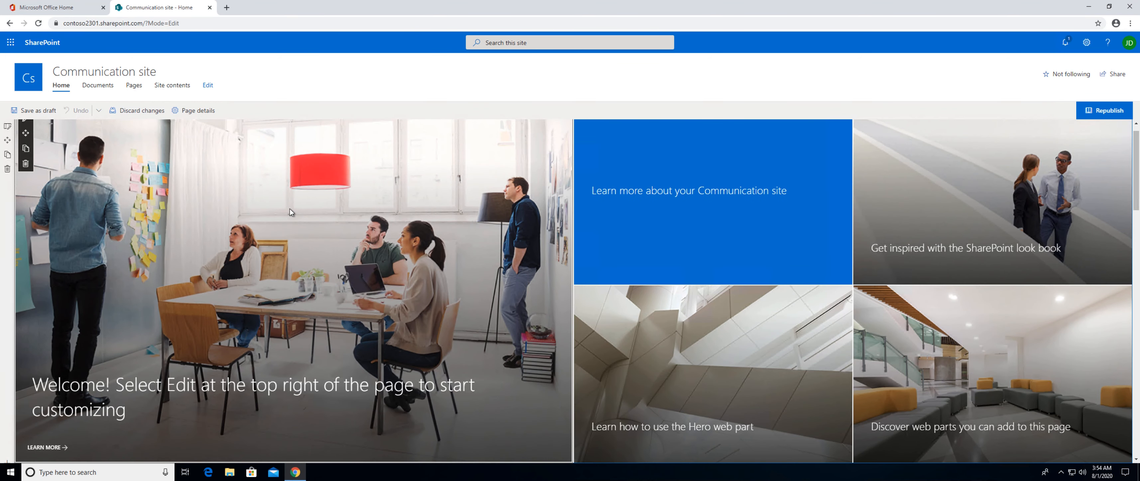
left_click(667, 210)
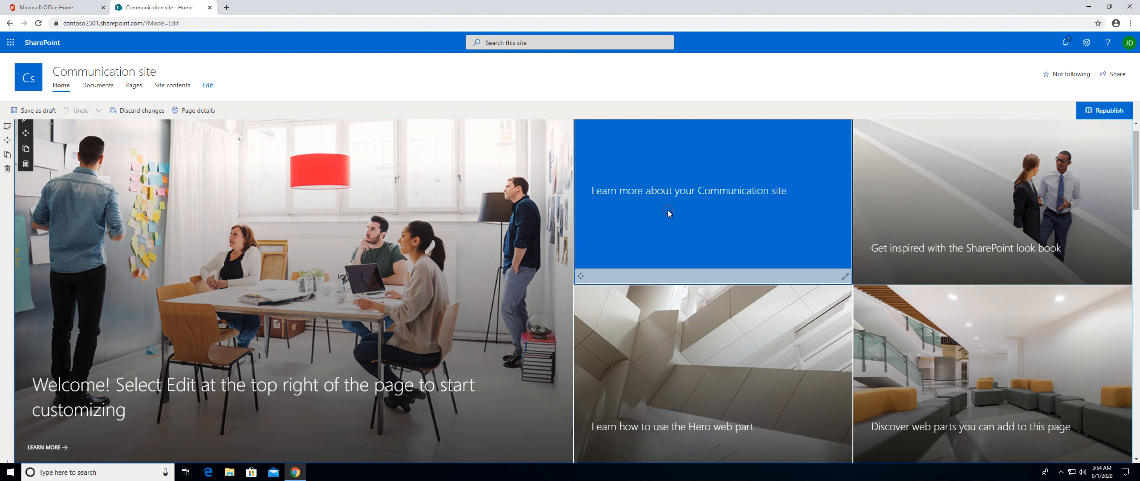
scroll(715, 302, "down", 6)
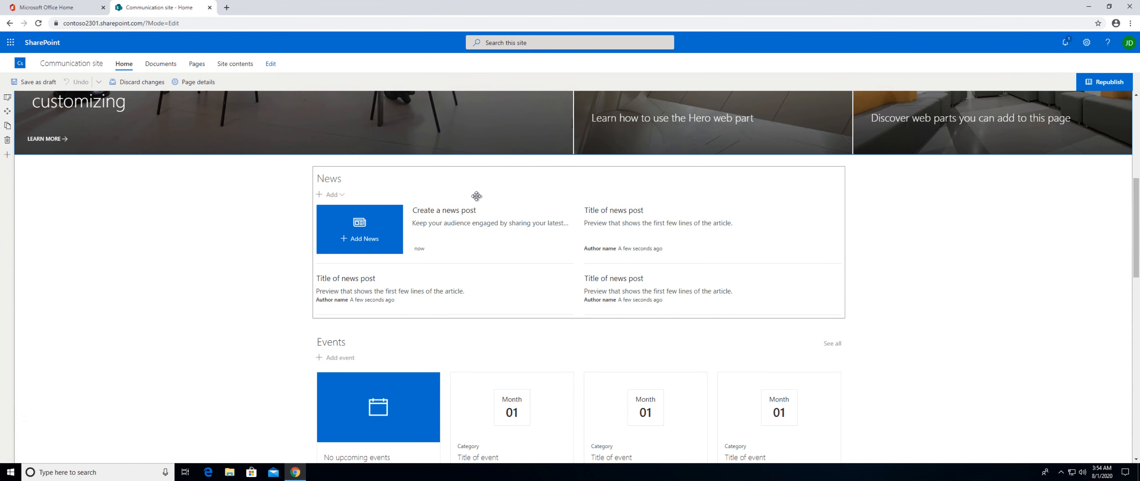
left_click(477, 199)
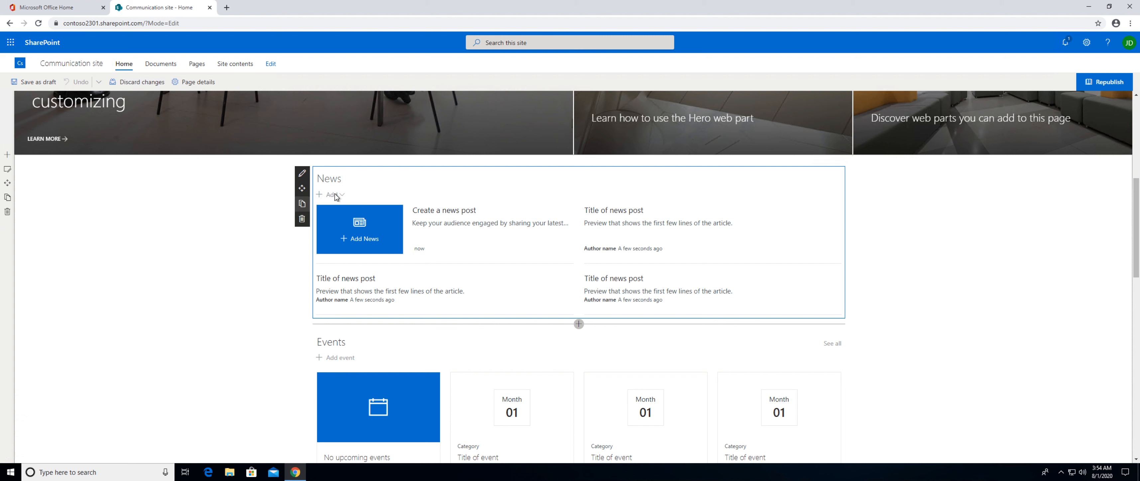
scroll(425, 392, "down", 1)
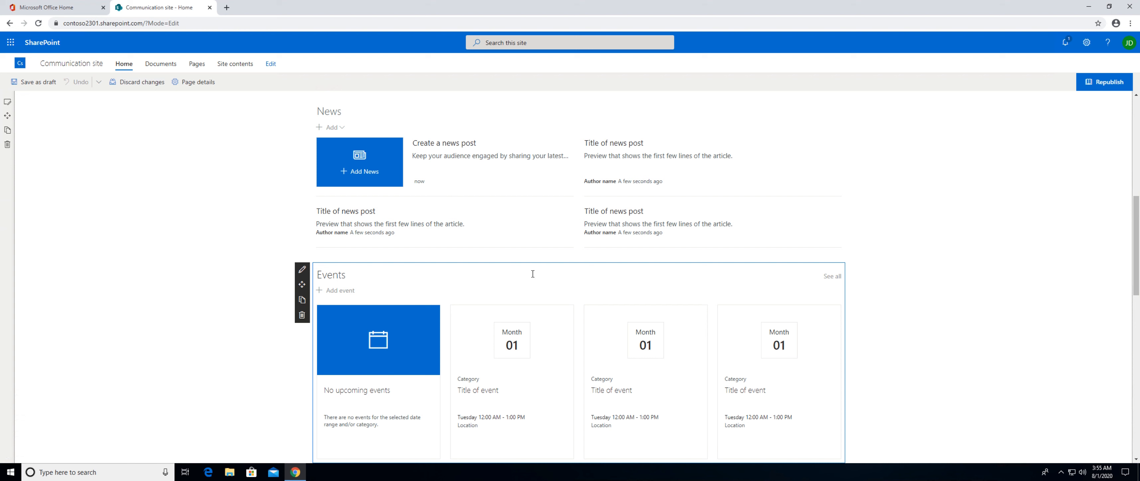
Search Google for "Sharepoint webparts to buy" in a new browser tab.
left_click(230, 9)
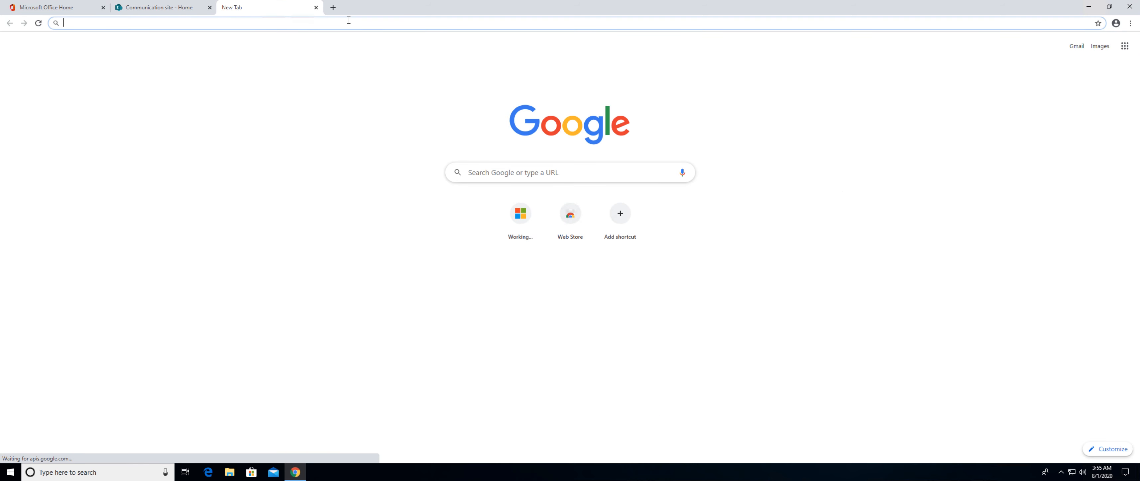
type("Sharepoint we")
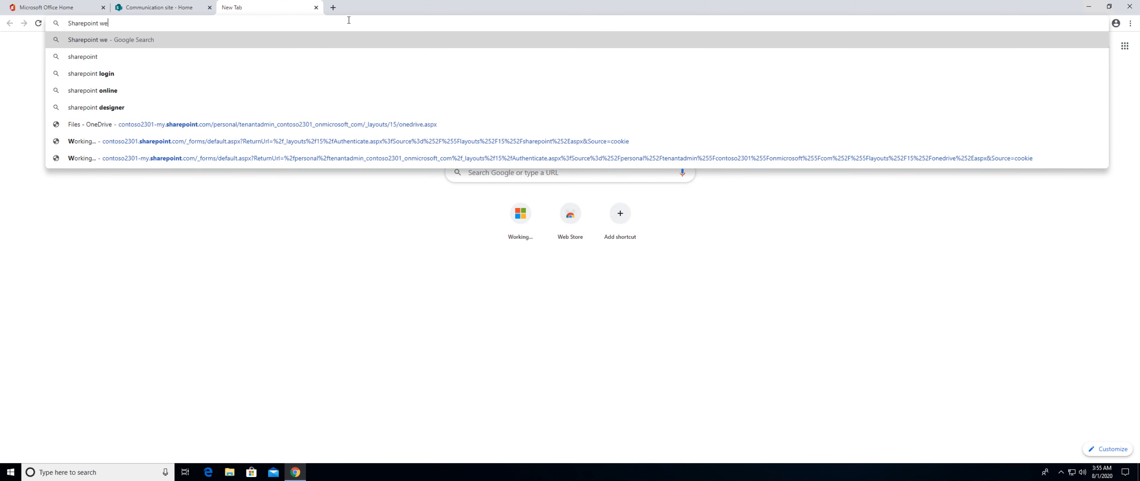
type("bparts ")
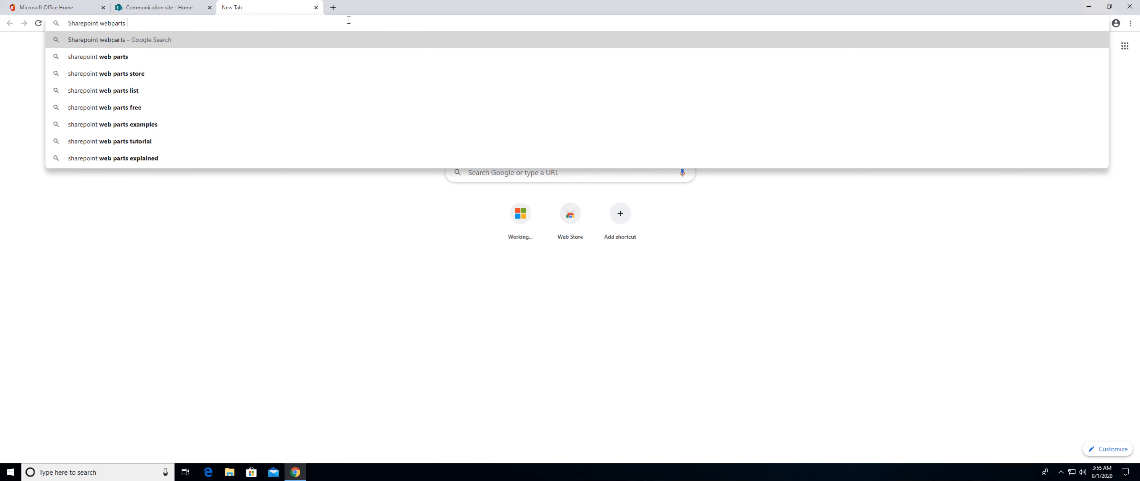
type("to buy")
key("Return")
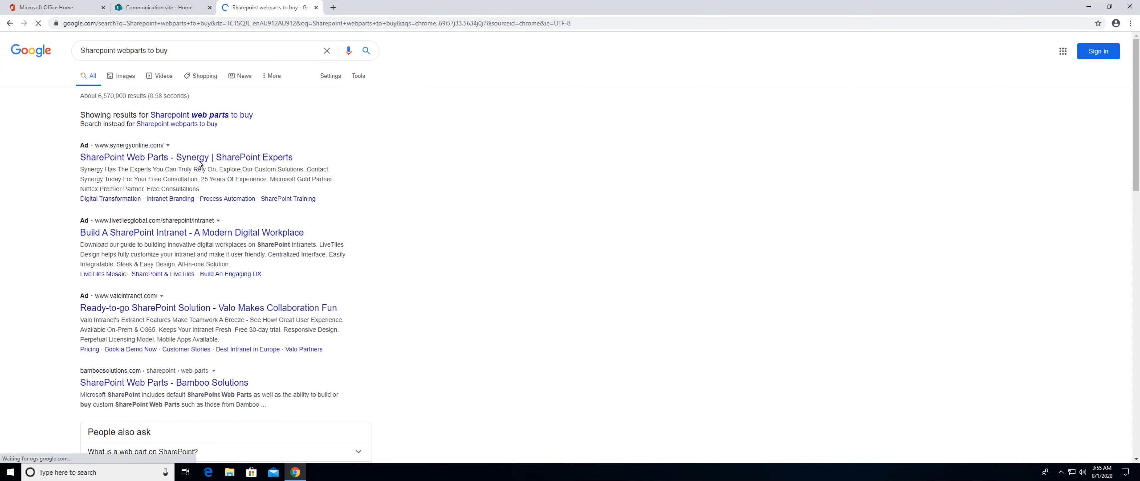
Open the Synergy SharePoint Web Parts result and the Valo Ready-to-go SharePoint Solution result in separate new tabs.
right_click(217, 158)
left_click(220, 163)
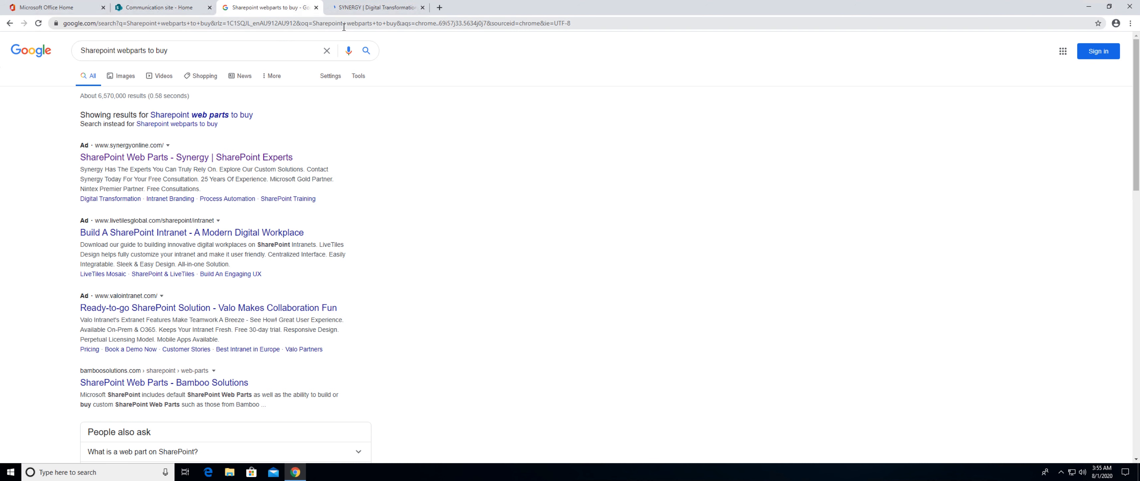
right_click(200, 307)
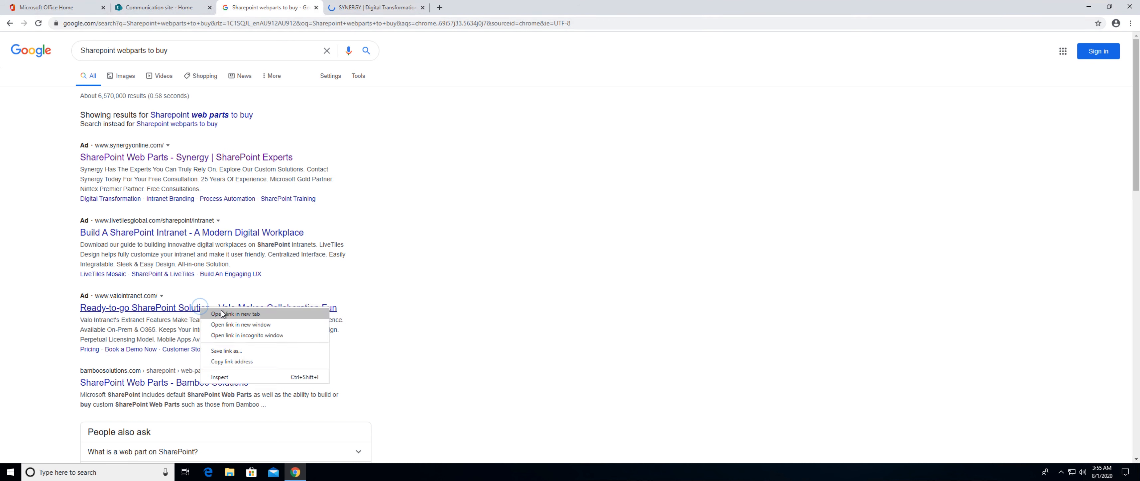
left_click(223, 314)
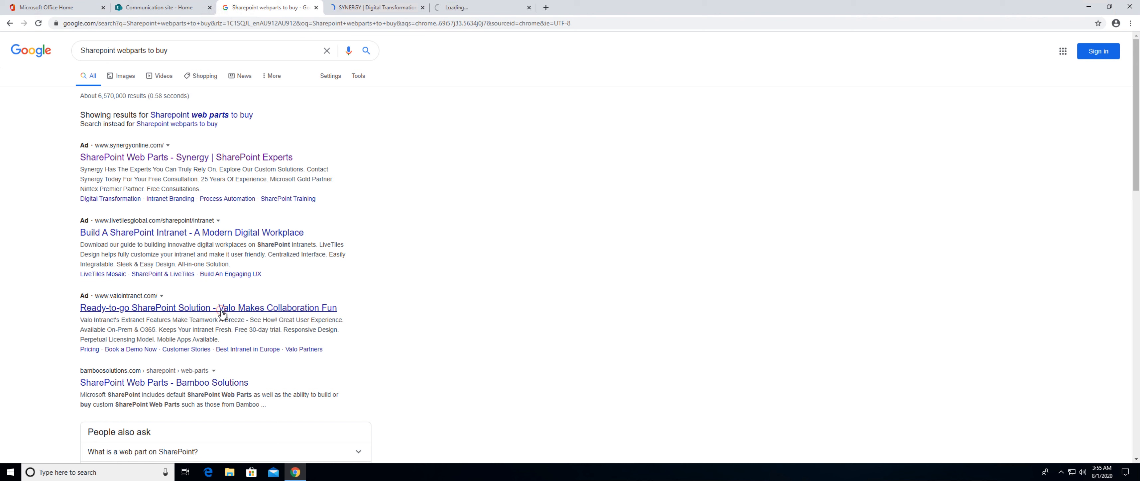
Read through the Synergy Professional Services page, including its Consulting and Intranet Branding sections.
left_click(369, 9)
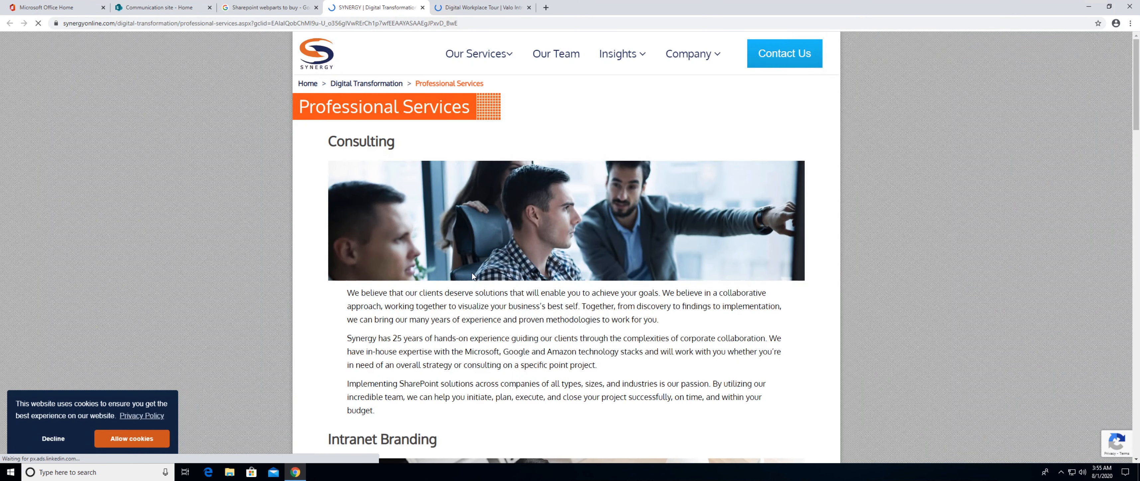
scroll(472, 276, "down", 3)
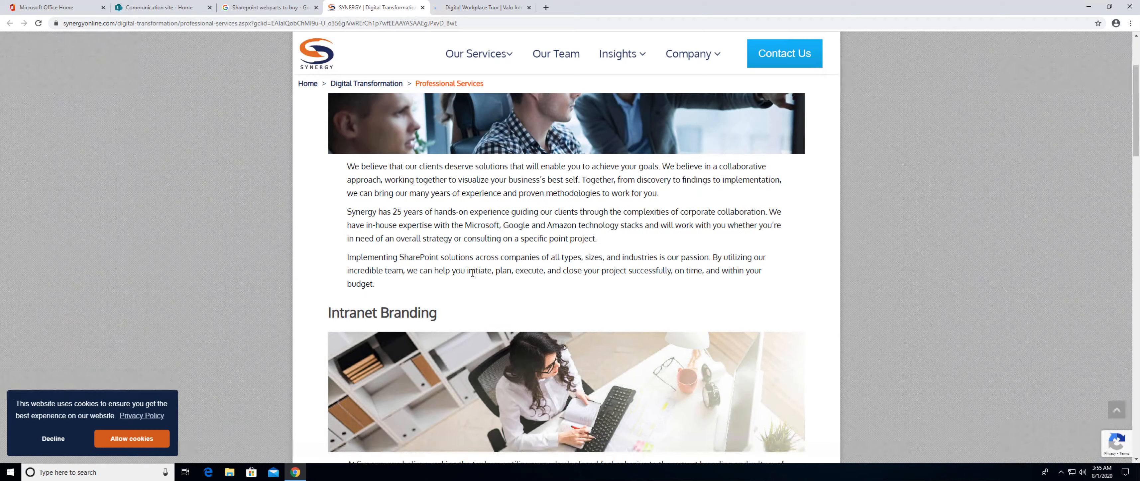
scroll(472, 273, "down", 5)
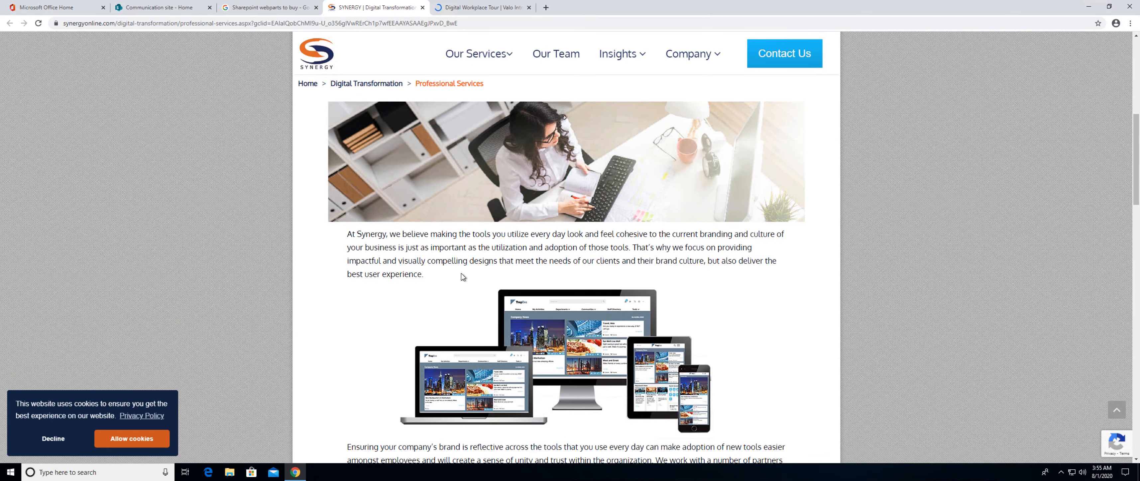
Examine the Valo Digital Workplace page down to its Valo Intranet section, then return to the Synergy page.
mouse_move(508, 58)
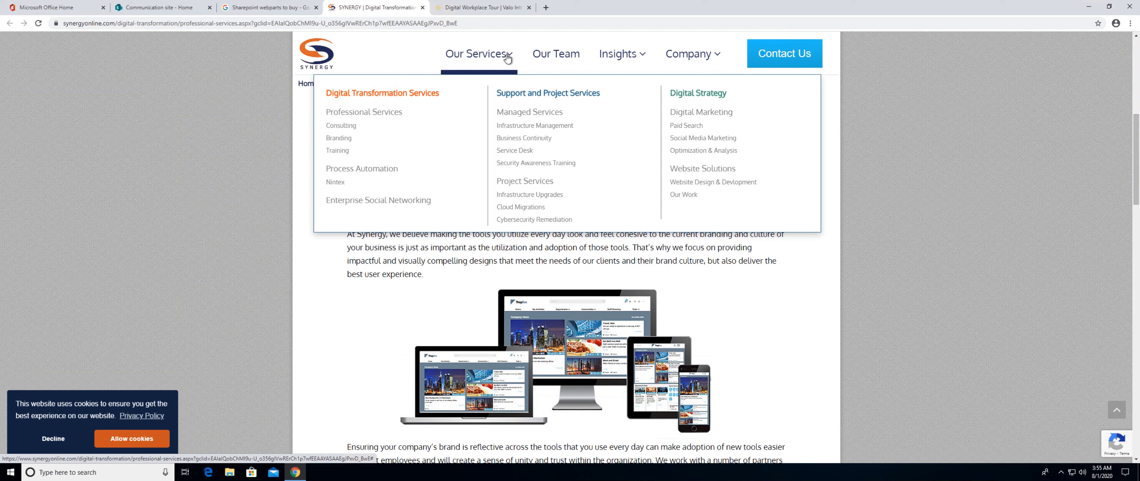
left_click(472, 9)
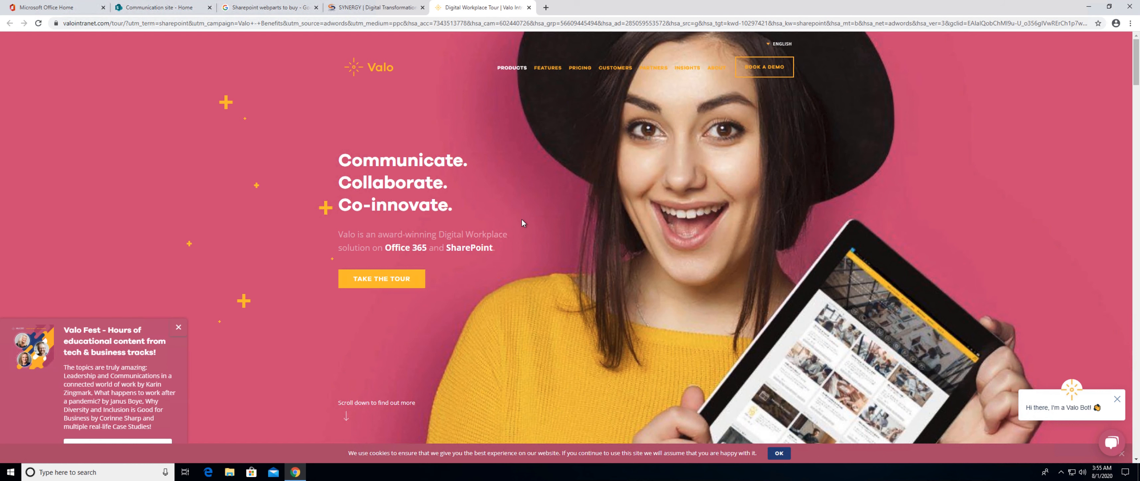
scroll(522, 219, "down", 5)
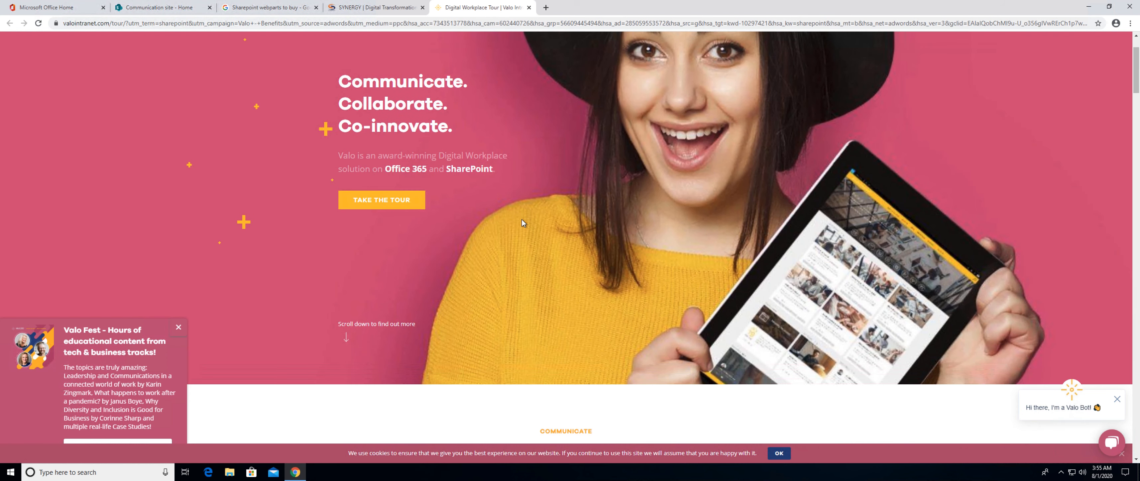
scroll(522, 221, "down", 5)
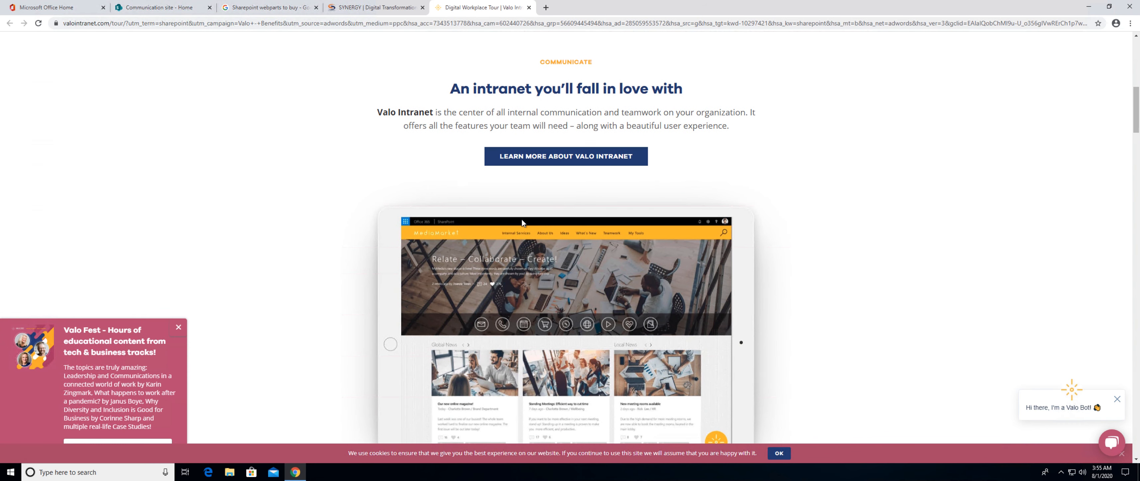
left_click(362, 10)
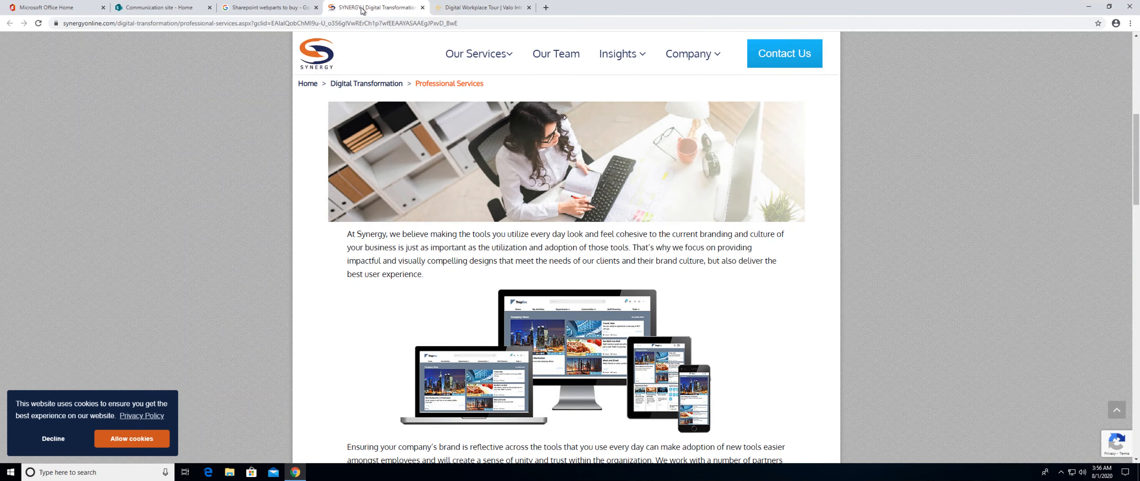
Return to the Communication site and open its Documents library, leaving the home page without saving the edits.
mouse_move(253, 6)
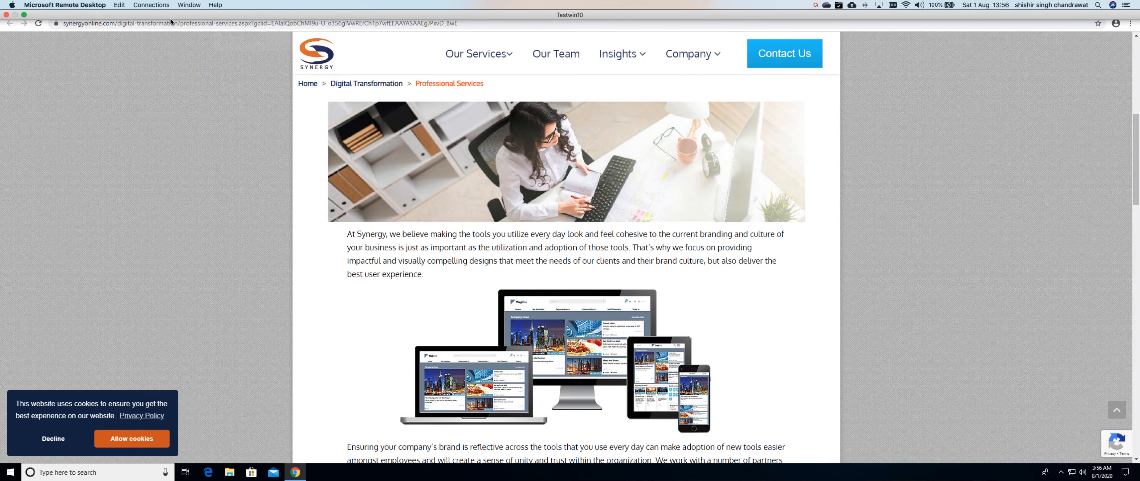
left_click(159, 8)
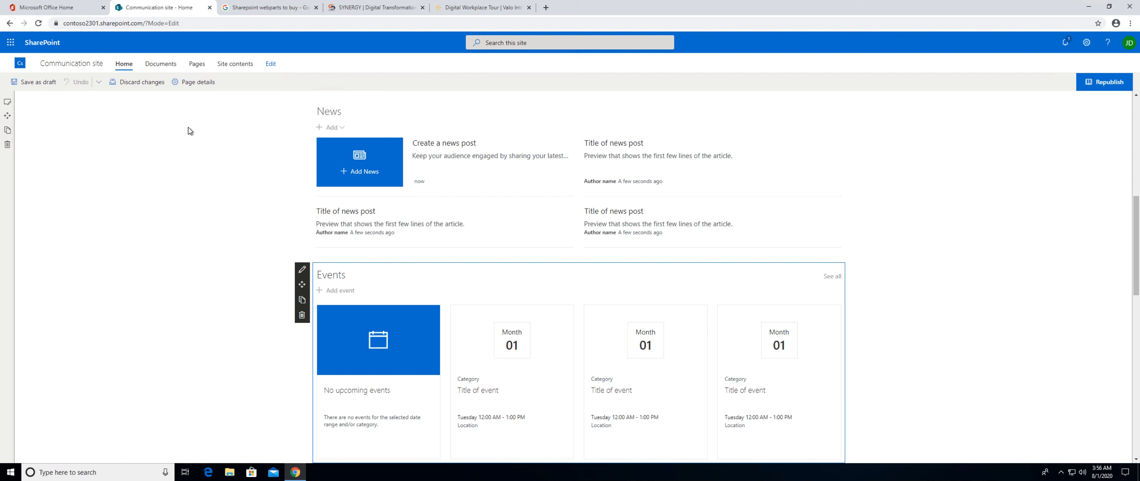
left_click(159, 66)
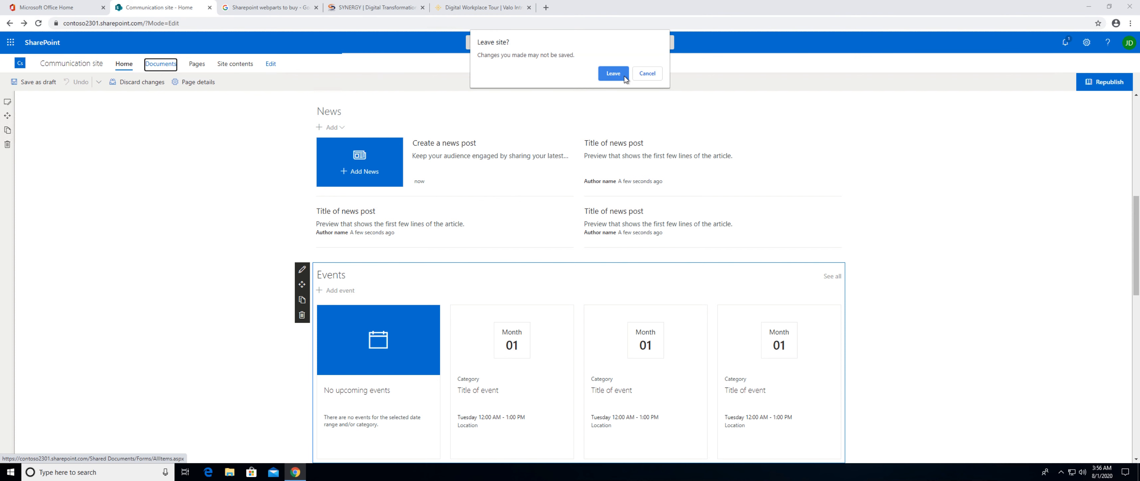
left_click(613, 73)
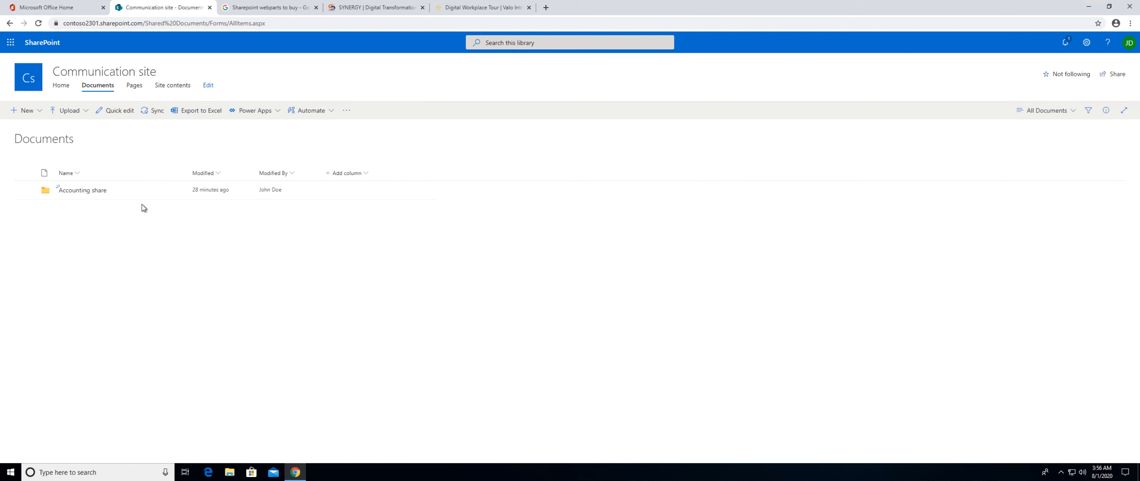
Start a new team site from the SharePoint start page and name it "Account Team Site".
left_click(43, 43)
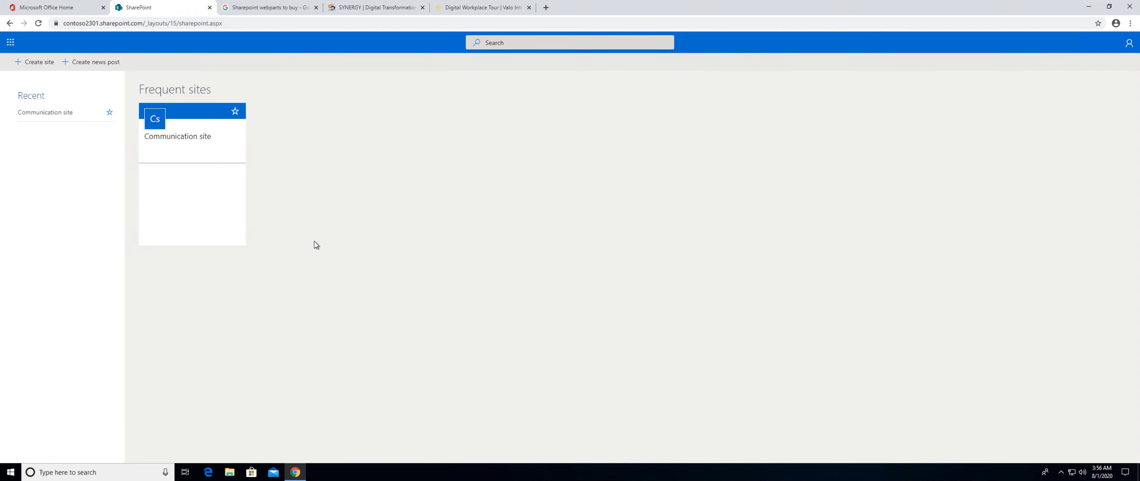
left_click(40, 64)
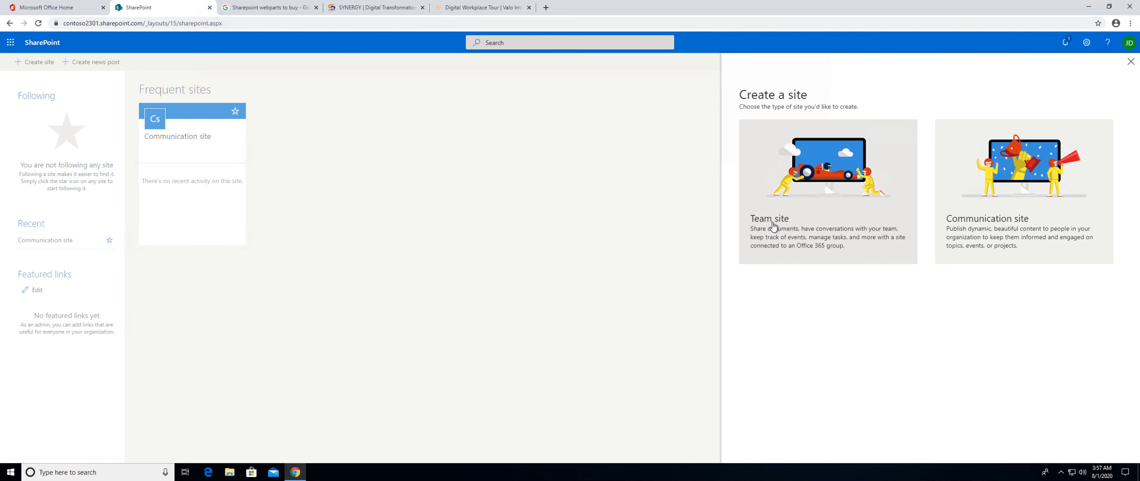
left_click(773, 226)
left_click(975, 119)
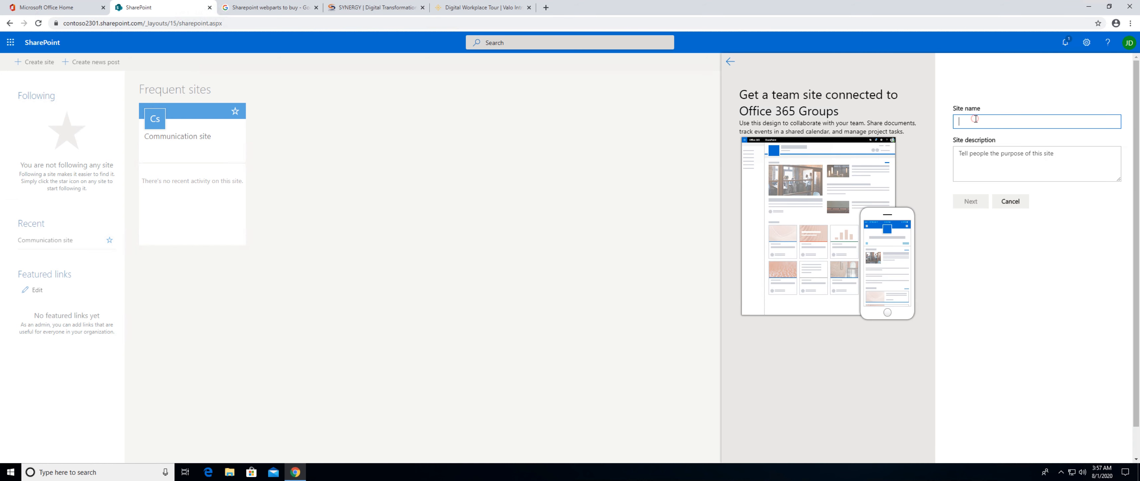
type("Ac")
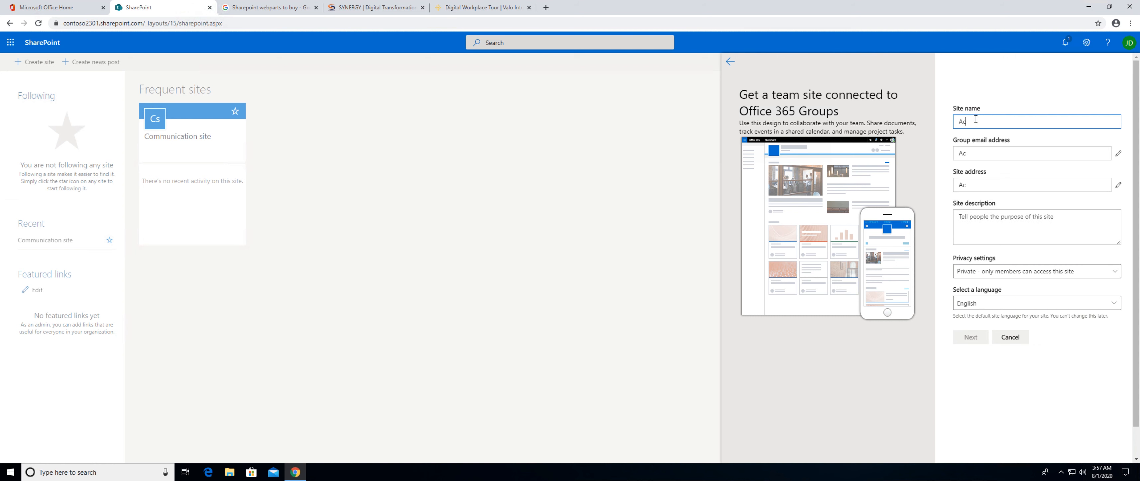
type("count Team Site")
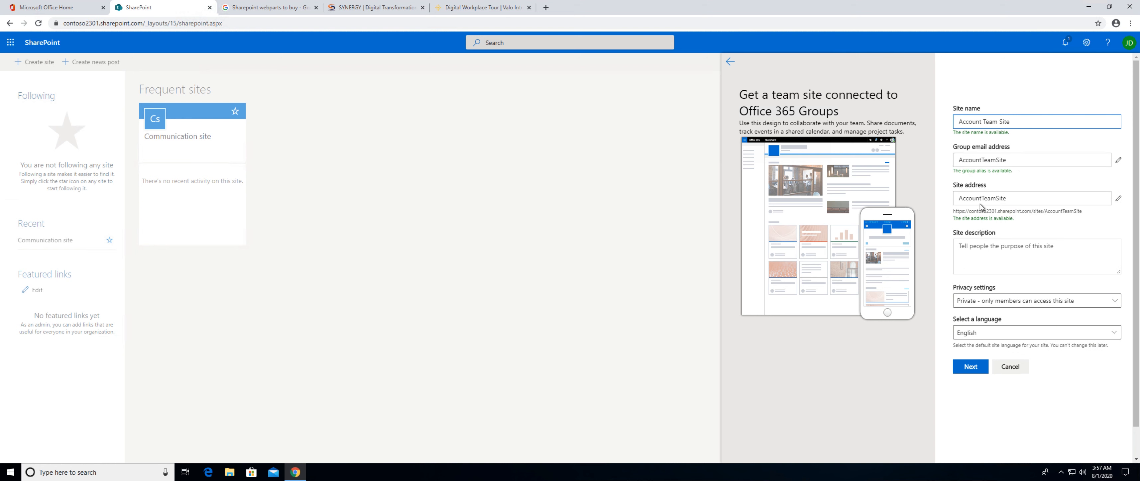
Enter the site description "Hi Guys I am creating this site to keep together the accounting team data".
left_click(969, 250)
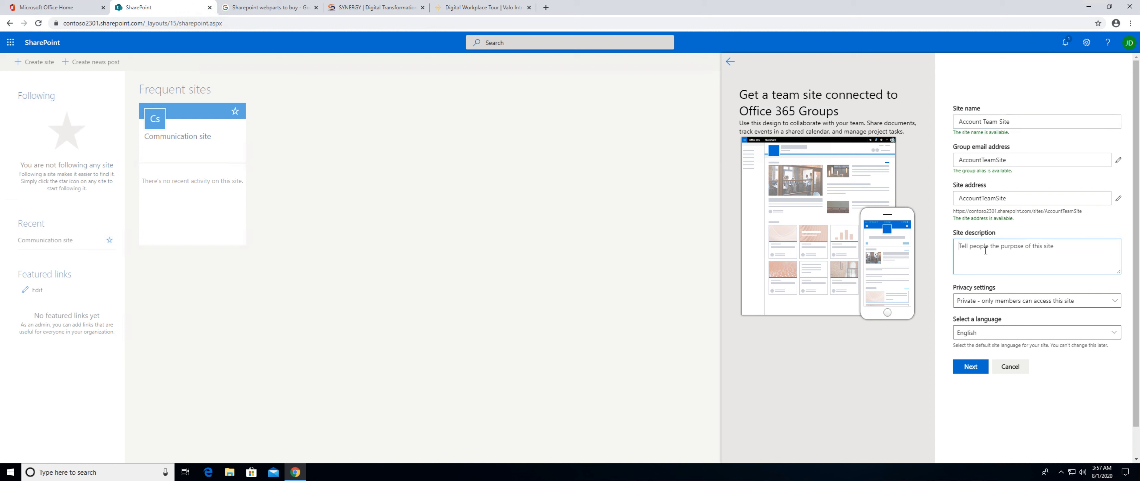
type("Hi G")
type("uys ")
type("I an")
type("m ")
type("creating s")
type("his ")
type("site to keep togeth")
type("er the ")
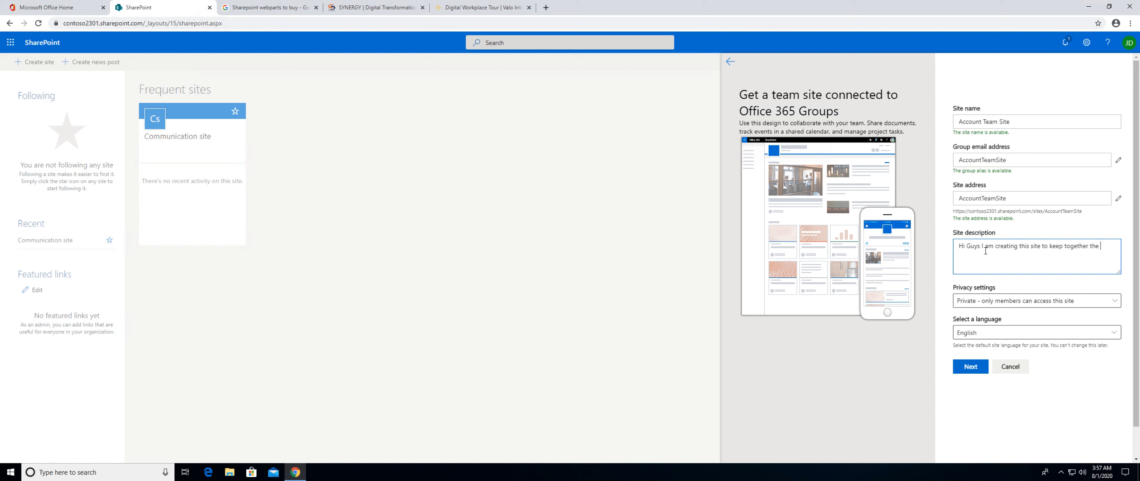
type("accounting team data")
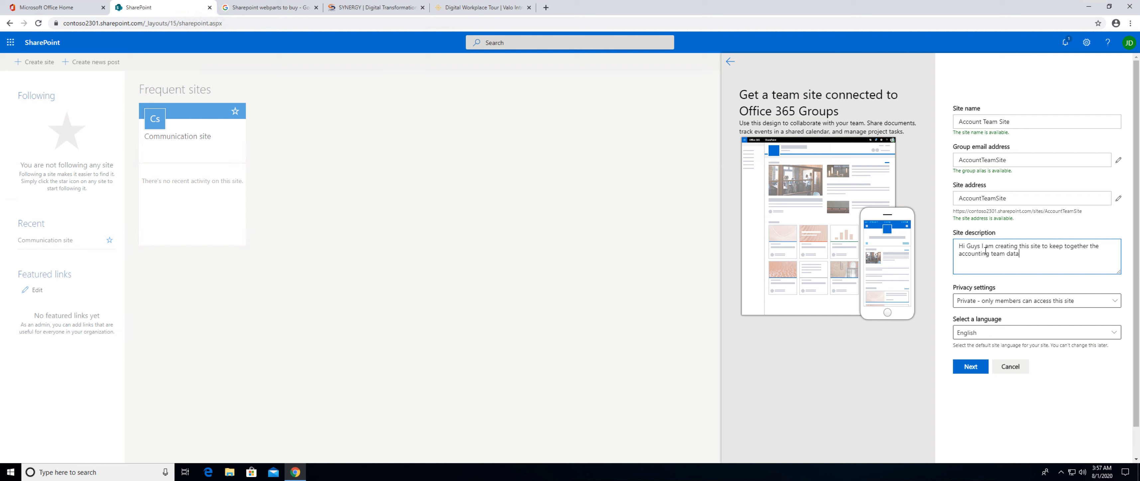
Set the site's privacy to "Private - only members can access this site", keep English as the language, and continue to adding group members.
left_click(989, 303)
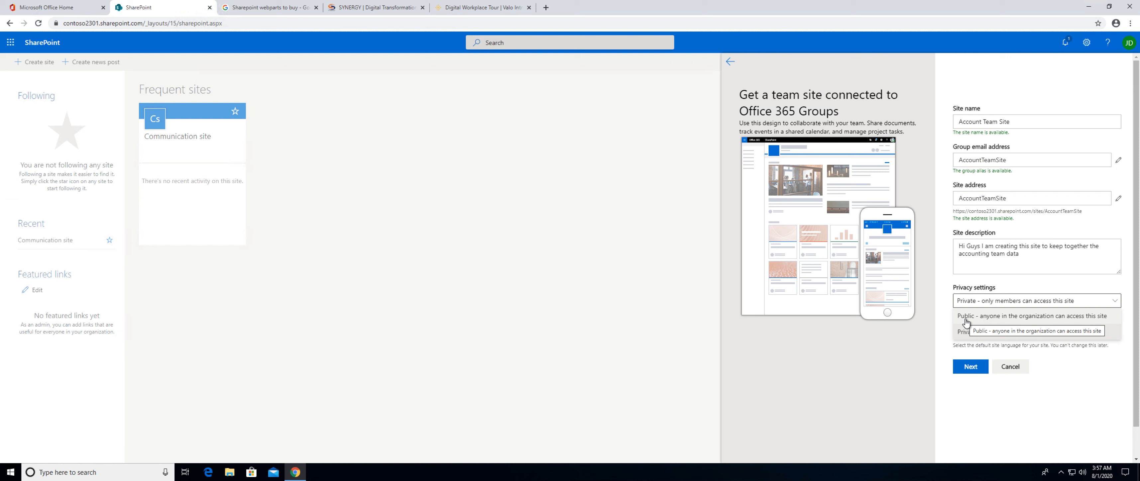
left_click(965, 334)
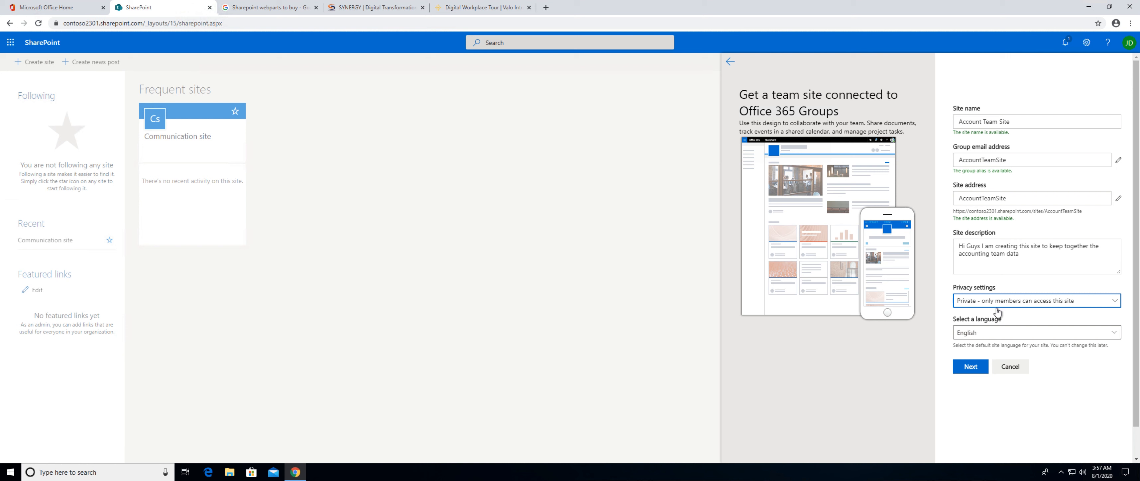
left_click(985, 332)
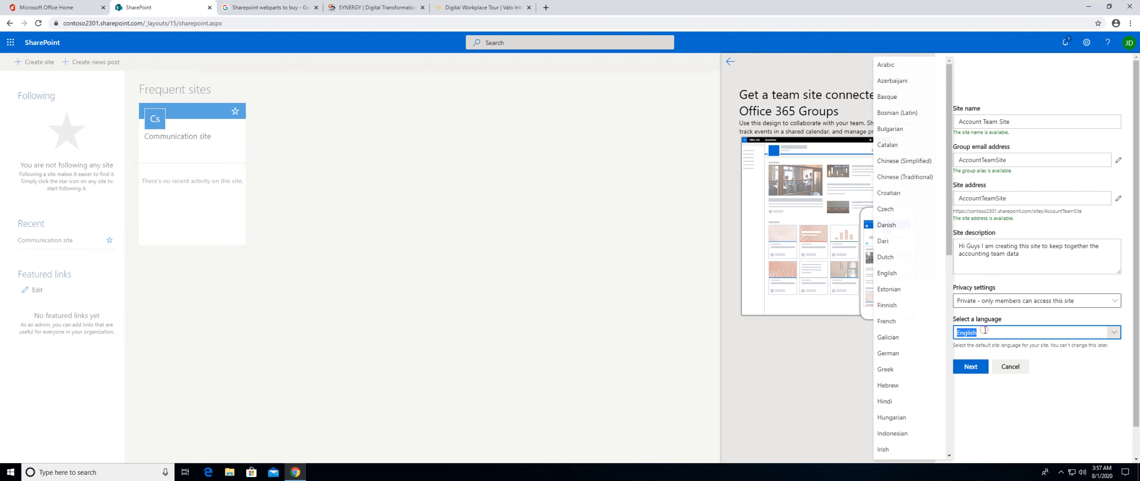
left_click(1065, 374)
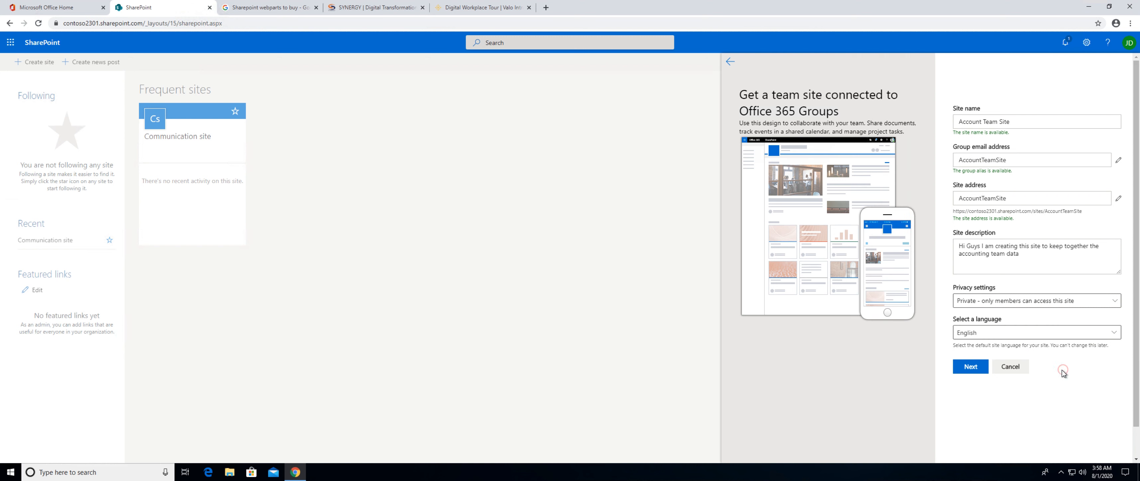
left_click(969, 366)
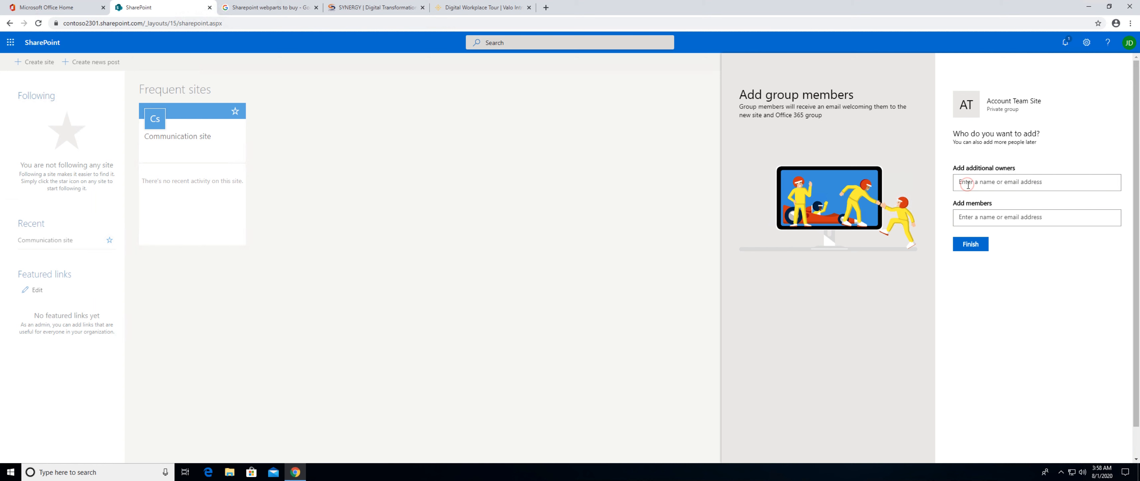
Add one colleague as an additional owner and another as a member of the group, and finish the site setup.
type("SAM")
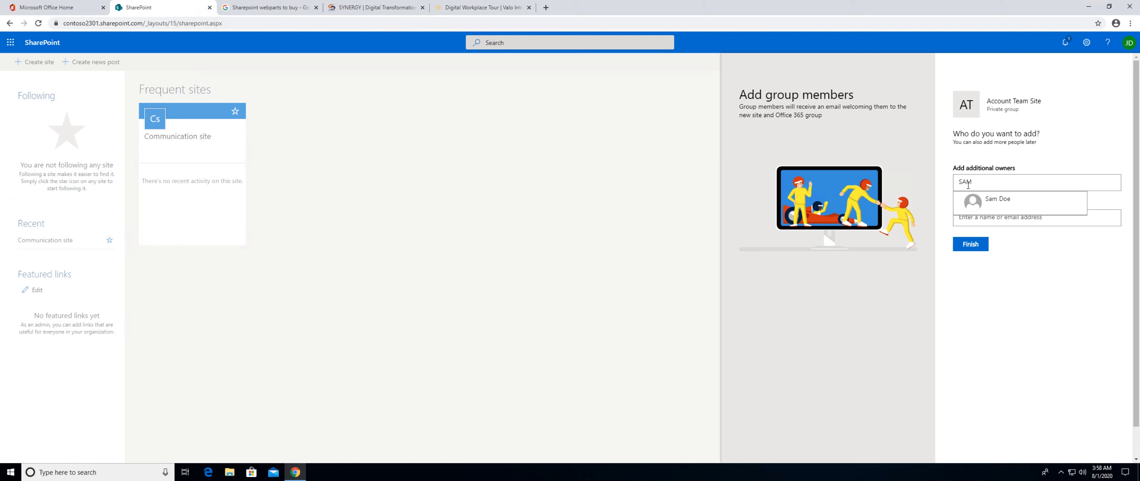
left_click(973, 201)
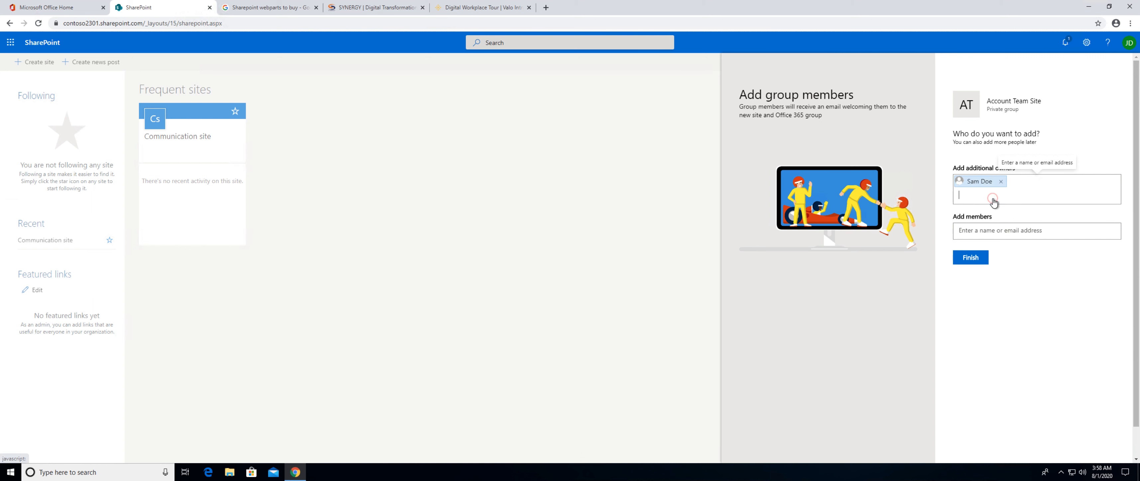
left_click(976, 228)
type("Rita")
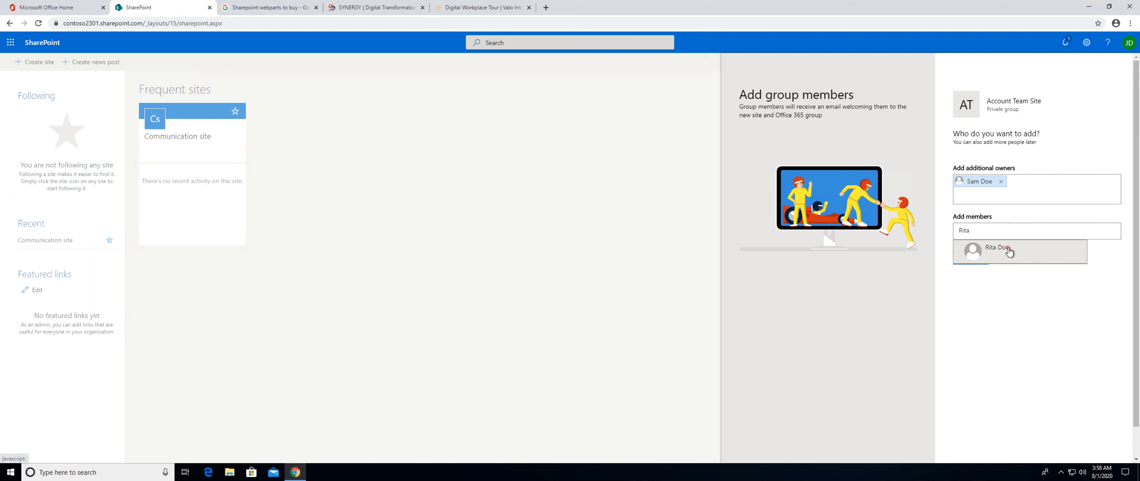
left_click(978, 249)
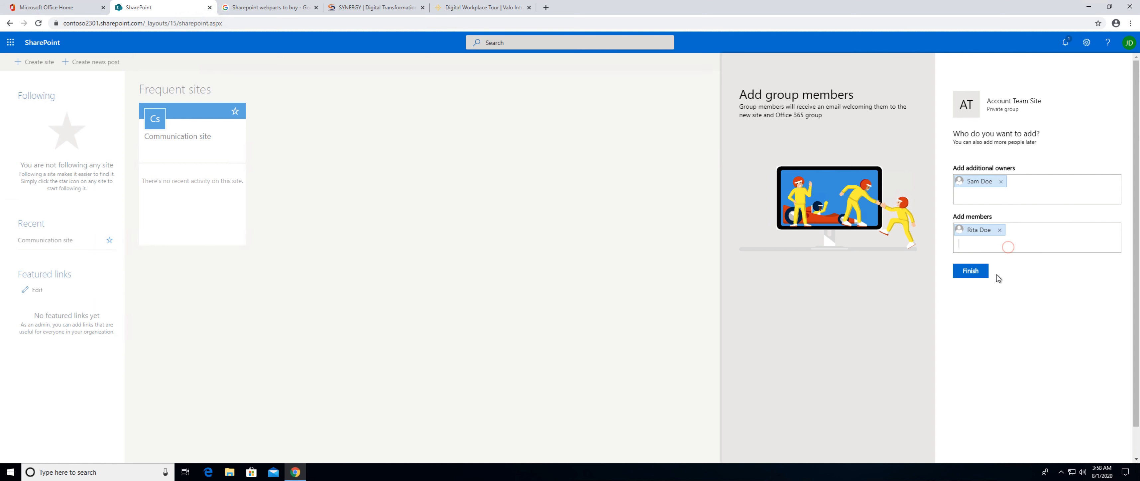
left_click(984, 275)
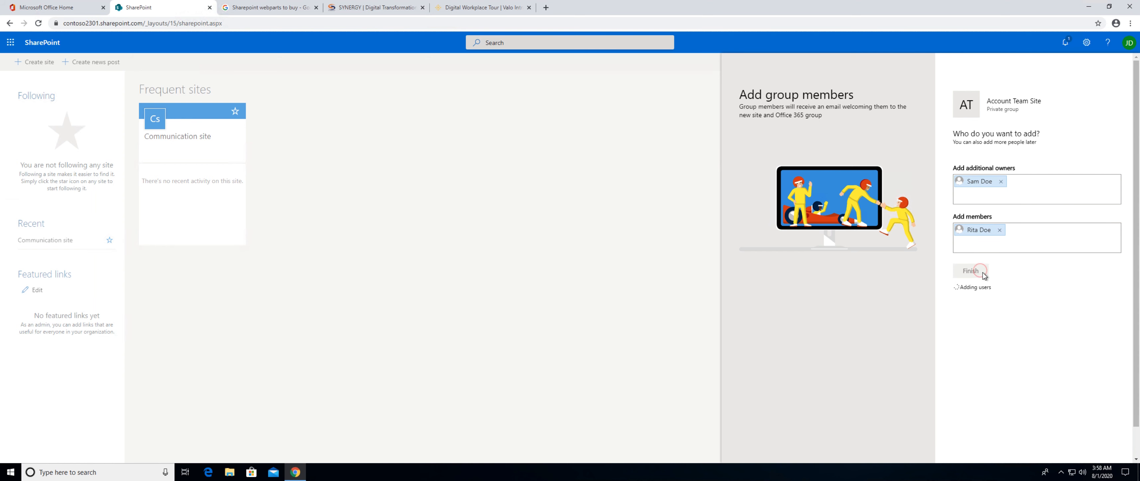
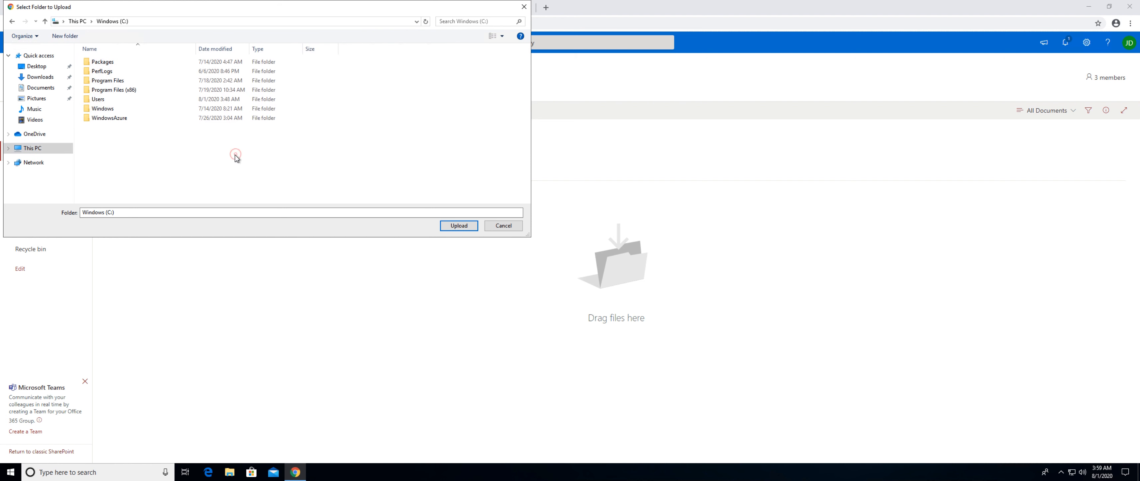
Create a new folder named "Accounting Data" on the Windows (C:) drive.
right_click(143, 151)
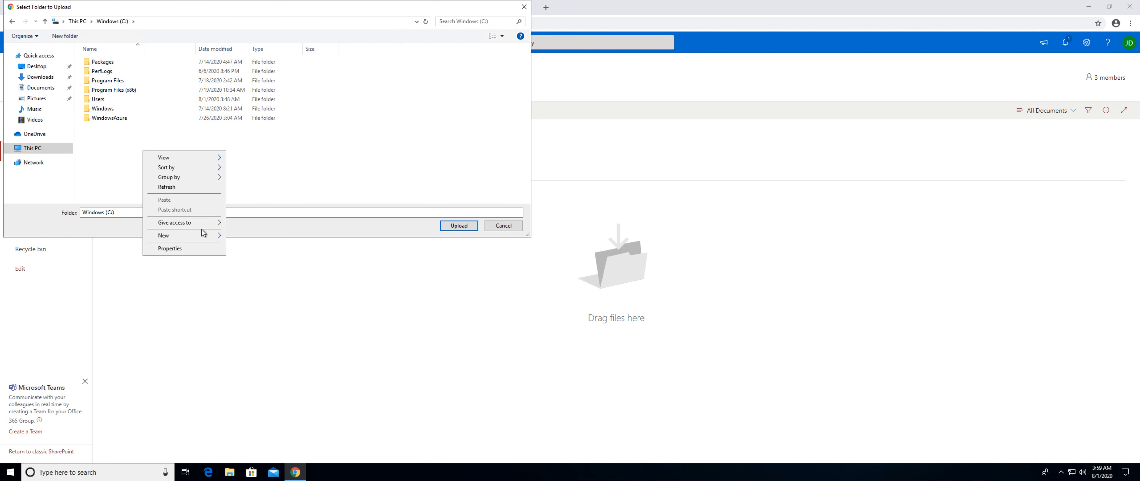
mouse_move(201, 235)
left_click(239, 233)
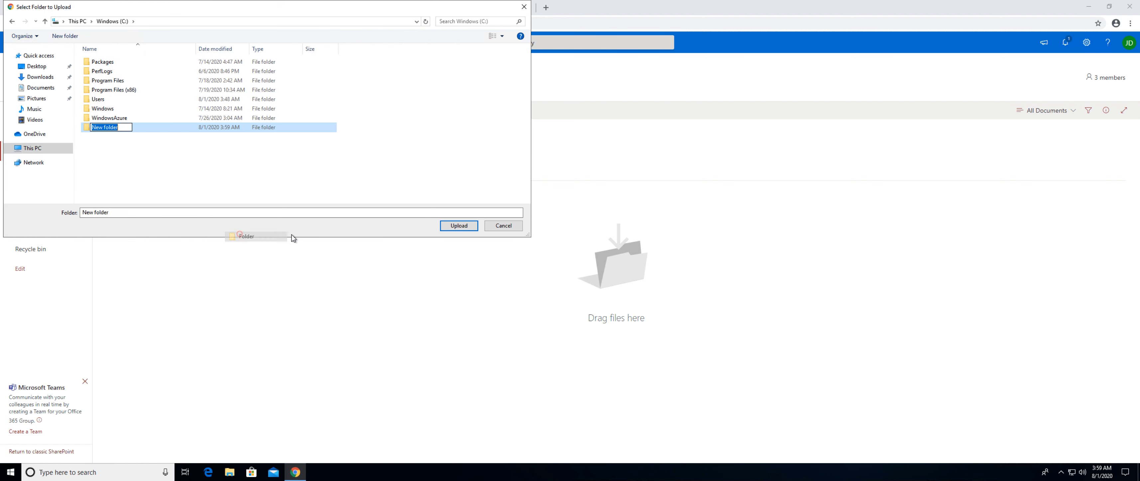
type("Accoun")
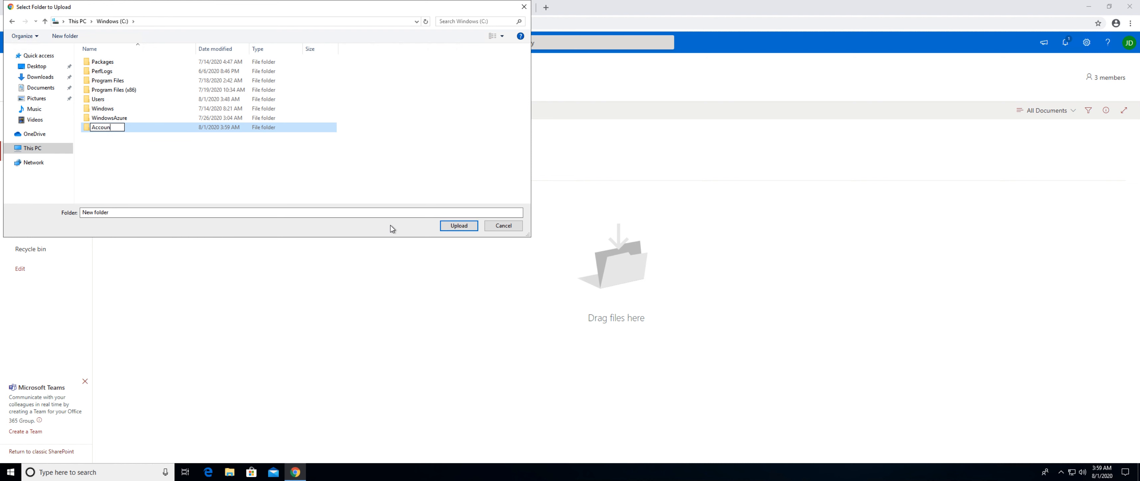
type("ting Data")
left_click(216, 187)
Try to upload the new Accounting Data folder to the team site's Documents library.
left_click(102, 129)
left_click(448, 227)
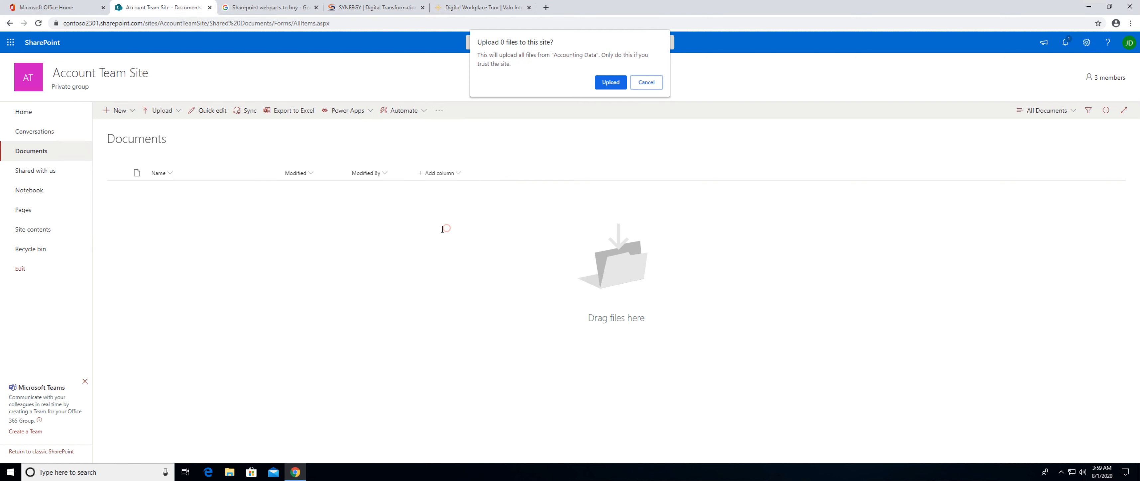
left_click(609, 84)
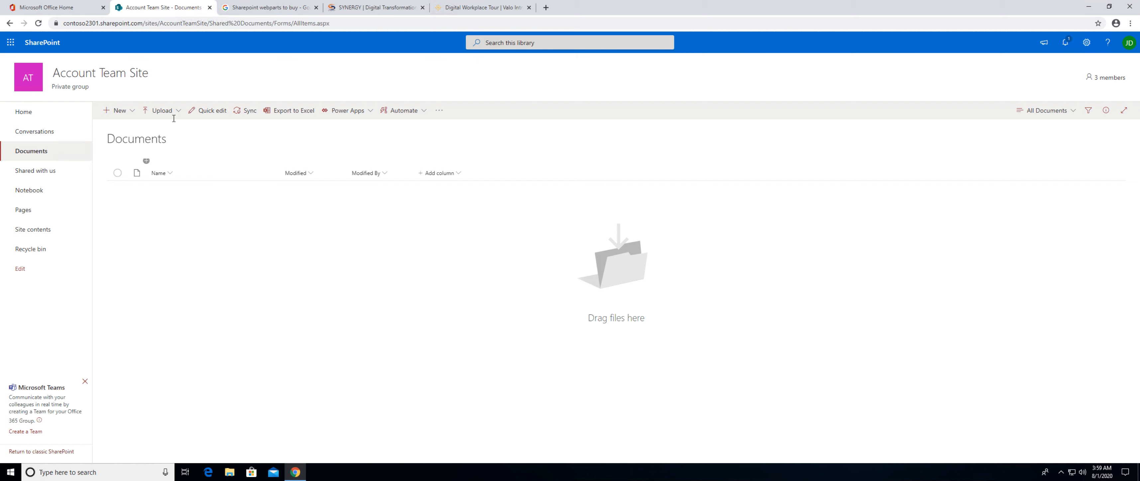
Try again to upload the Accounting Data folder from the Windows (C:) drive, and reload the Documents library.
left_click(163, 112)
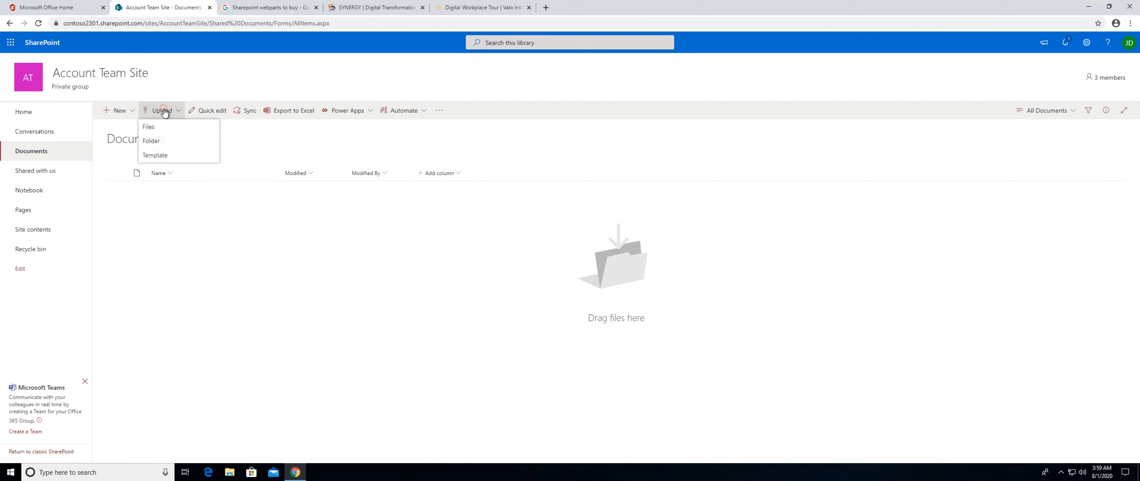
left_click(161, 143)
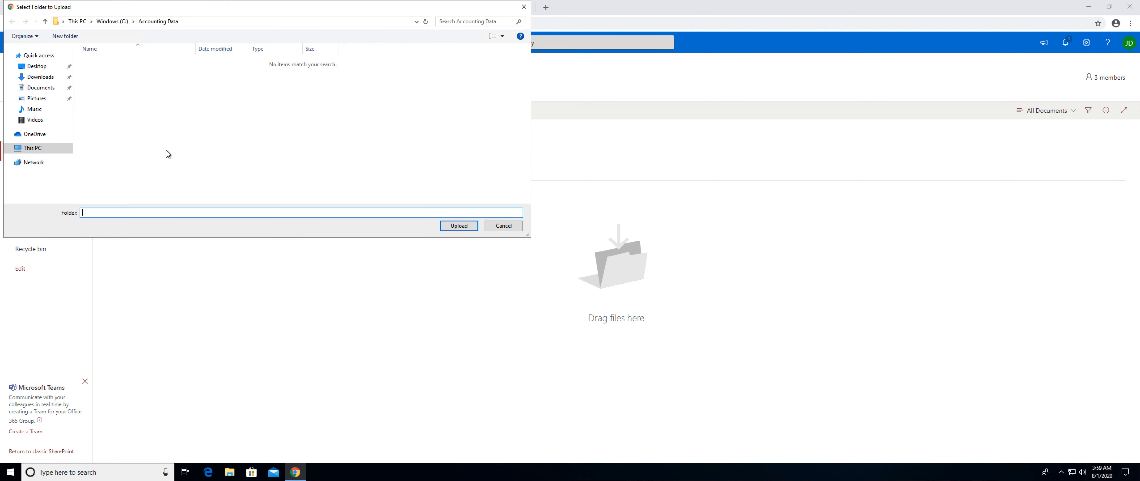
left_click(114, 22)
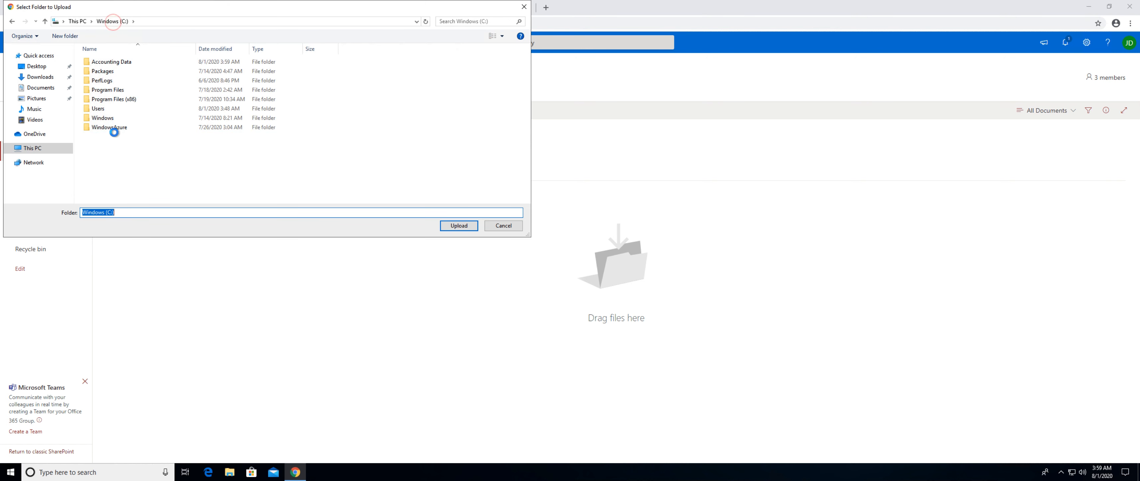
left_click(116, 61)
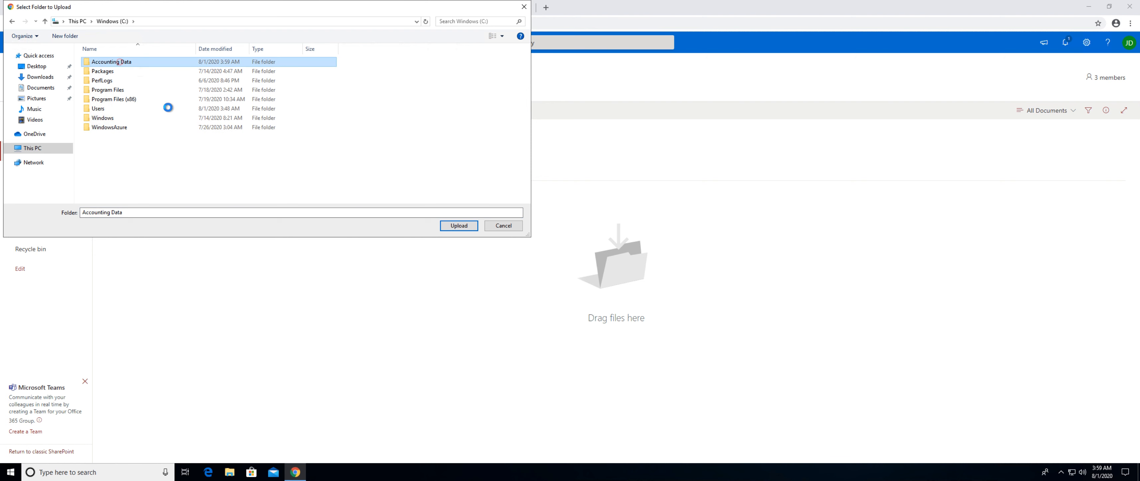
left_click(453, 226)
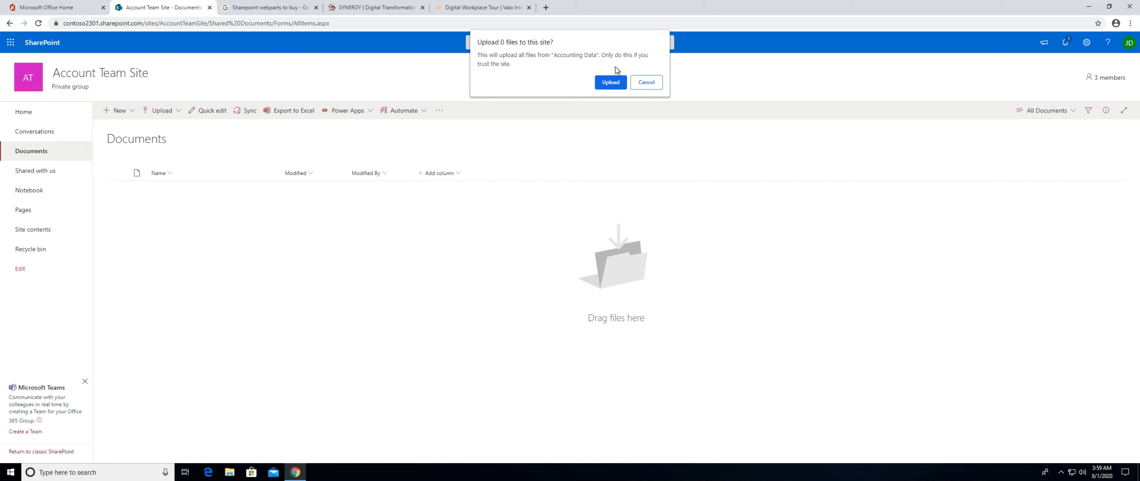
left_click(610, 83)
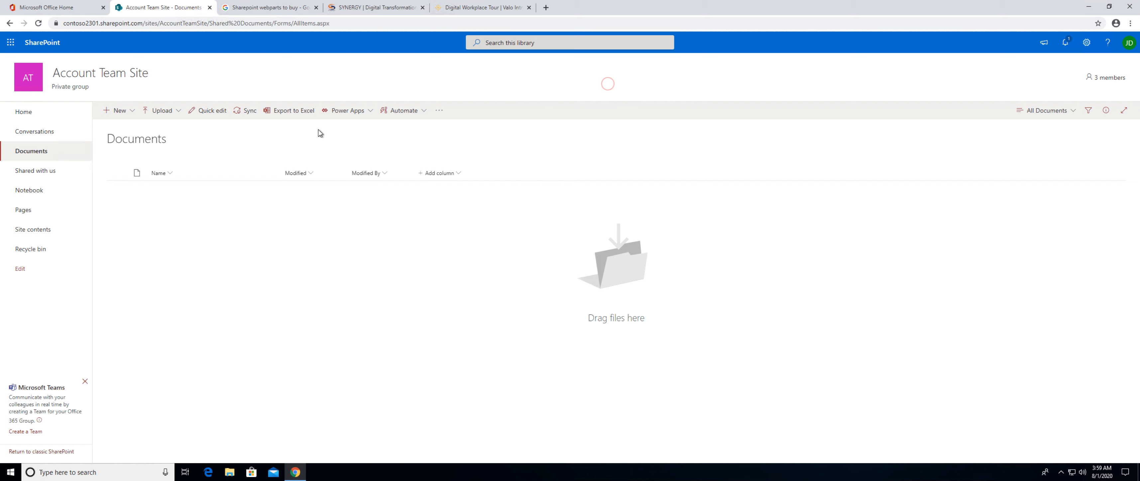
left_click(339, 22)
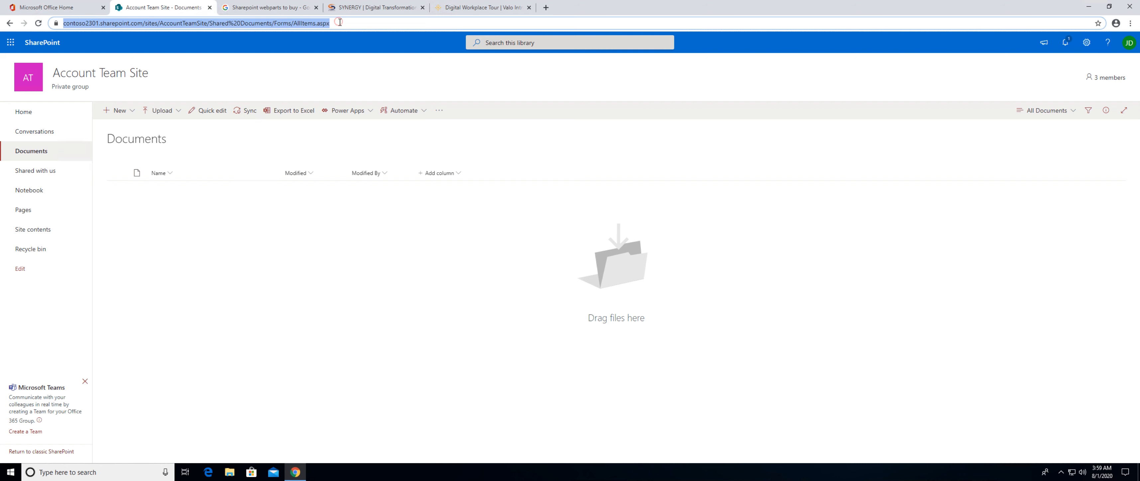
key("Return")
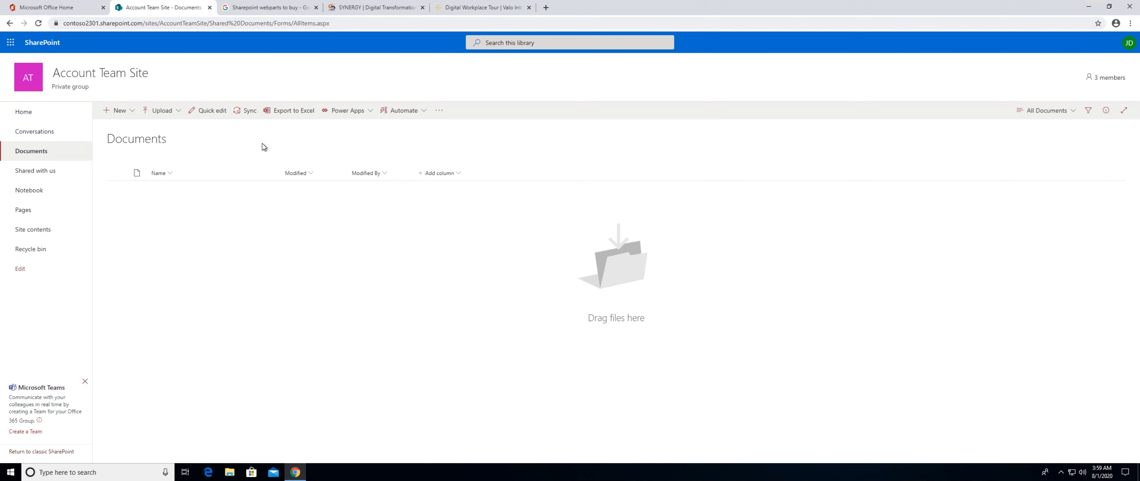
Switch to File Explorer and move the Accounting Data folder from the Windows (C:) drive into the site's Documents library.
left_click(229, 472)
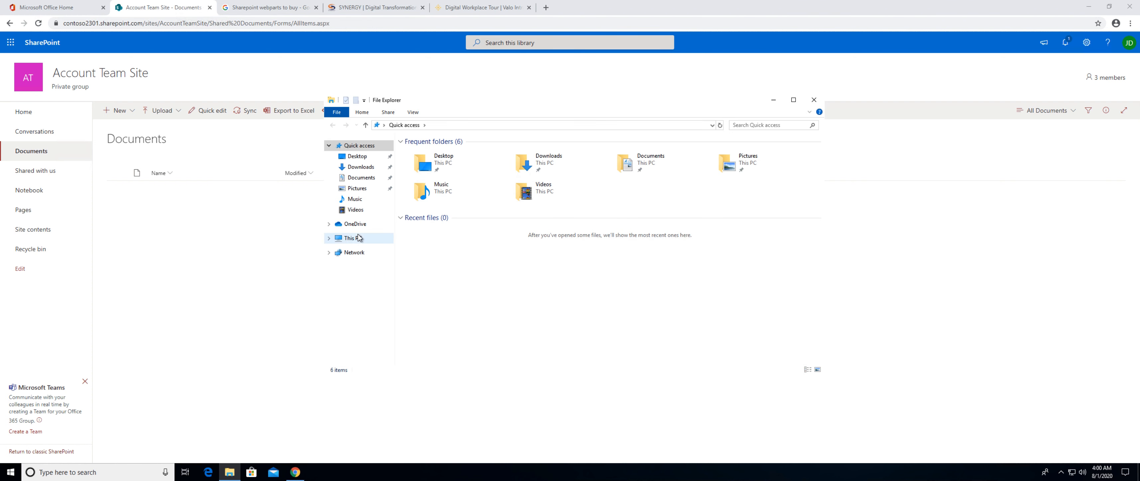
left_click(356, 238)
left_click(547, 243)
double_click(547, 243)
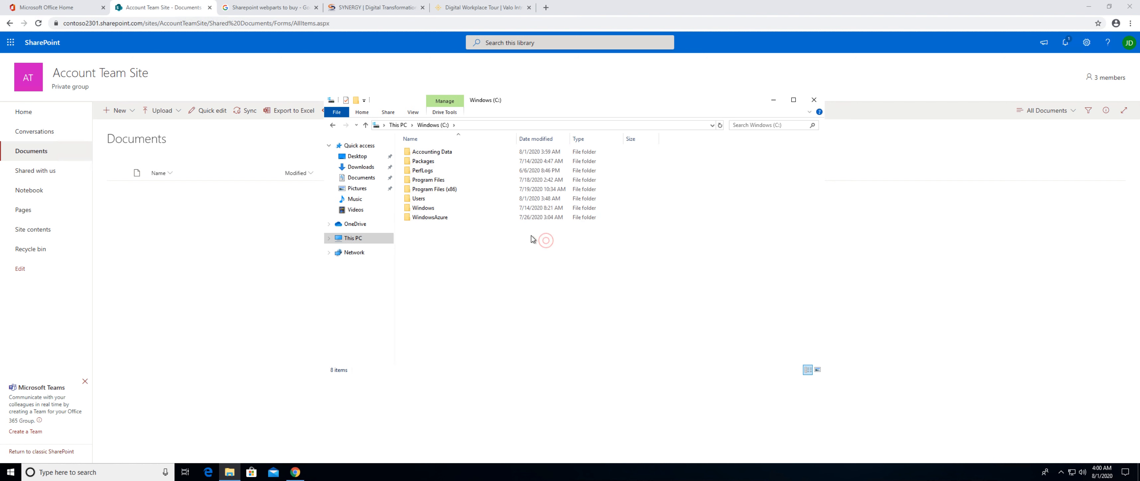
left_click(427, 154)
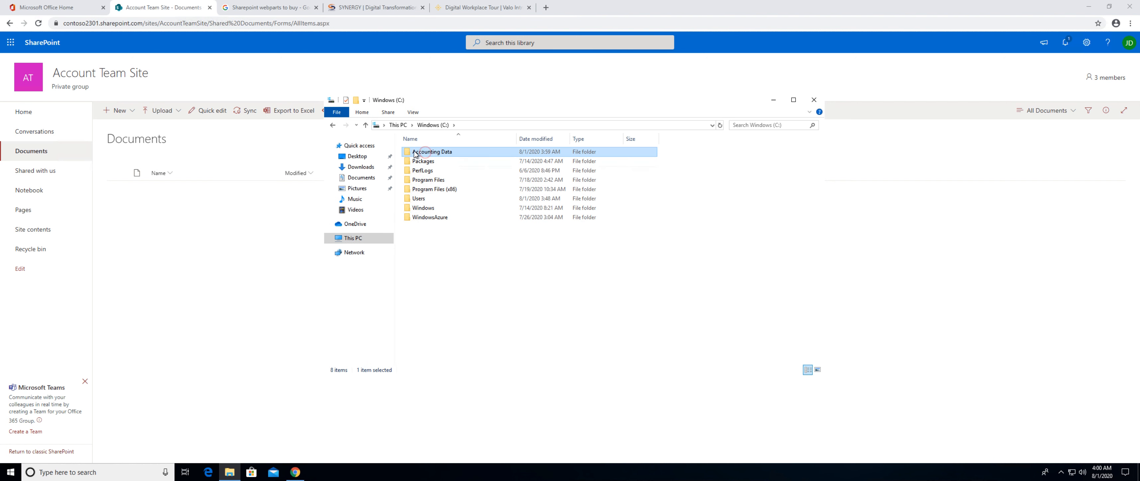
left_click_drag(426, 153, 220, 214)
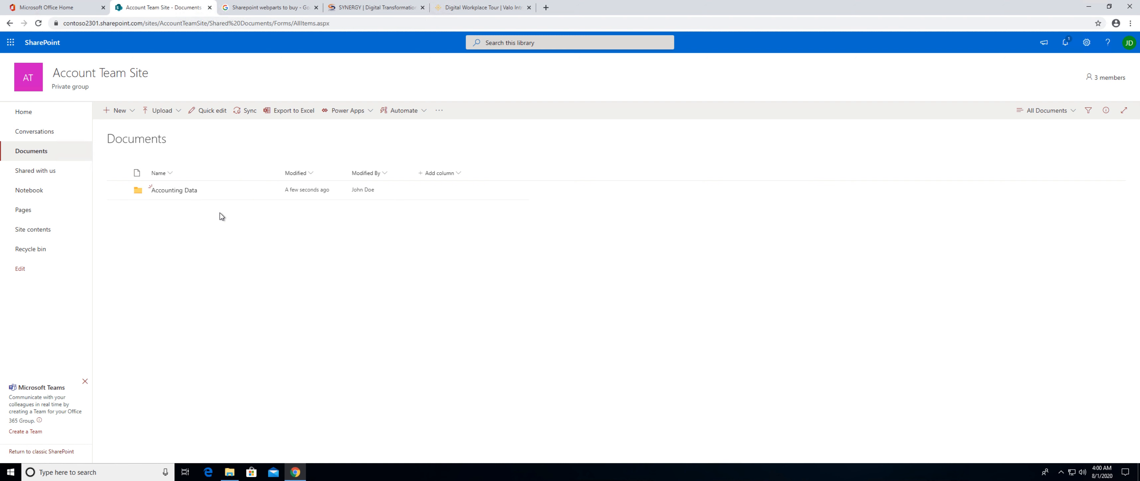
Create a folder named "New folder created from Web" directly in the Documents library.
left_click(118, 110)
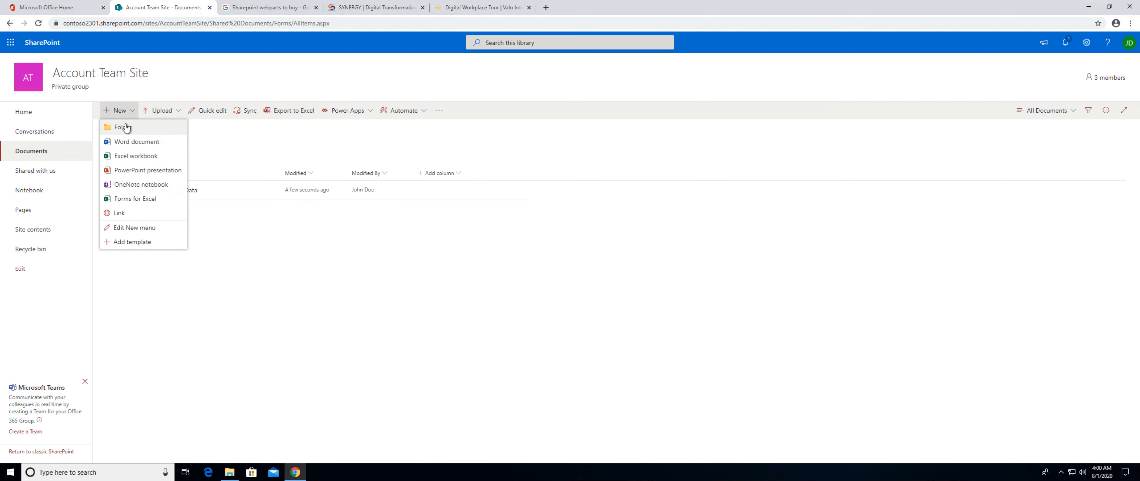
left_click(125, 127)
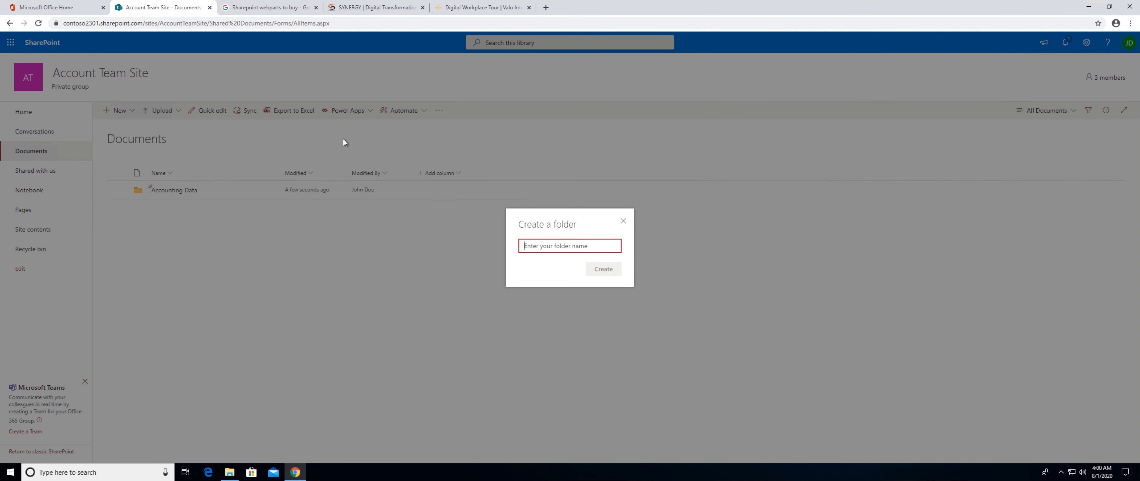
type("Nrew folde")
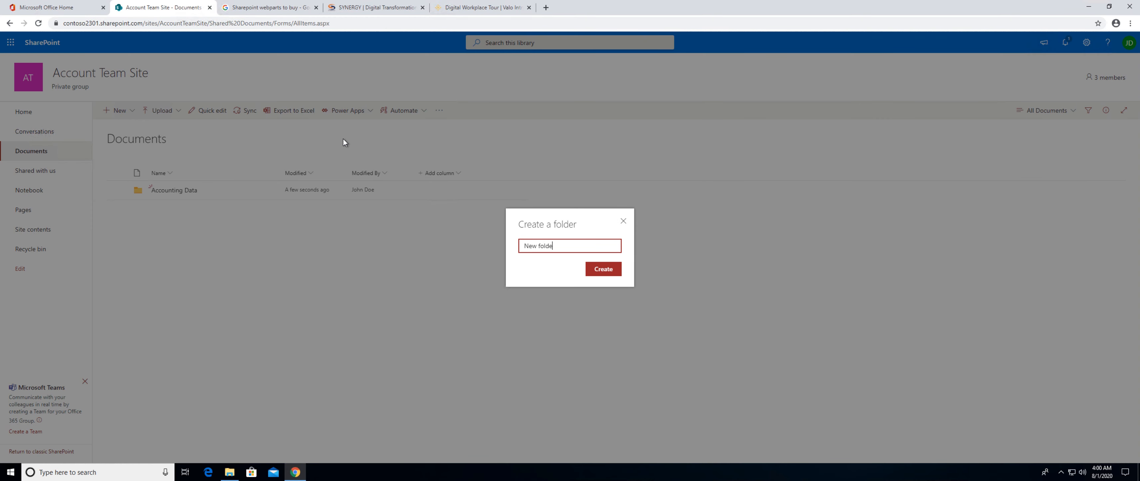
type("r created from Wenb")
left_click(595, 270)
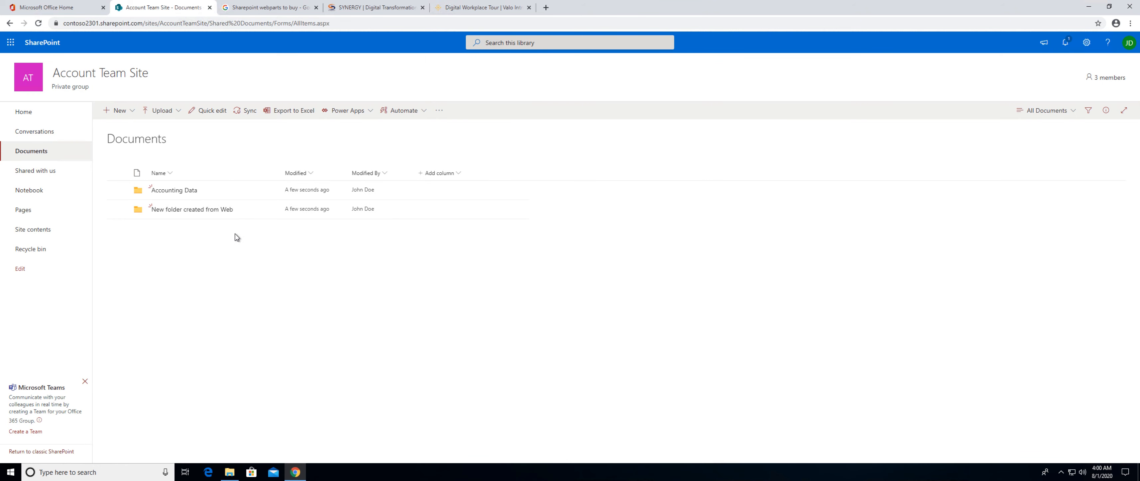
Review the site's group membership and the form for adding members, and look at the item types the library can create.
left_click(1089, 78)
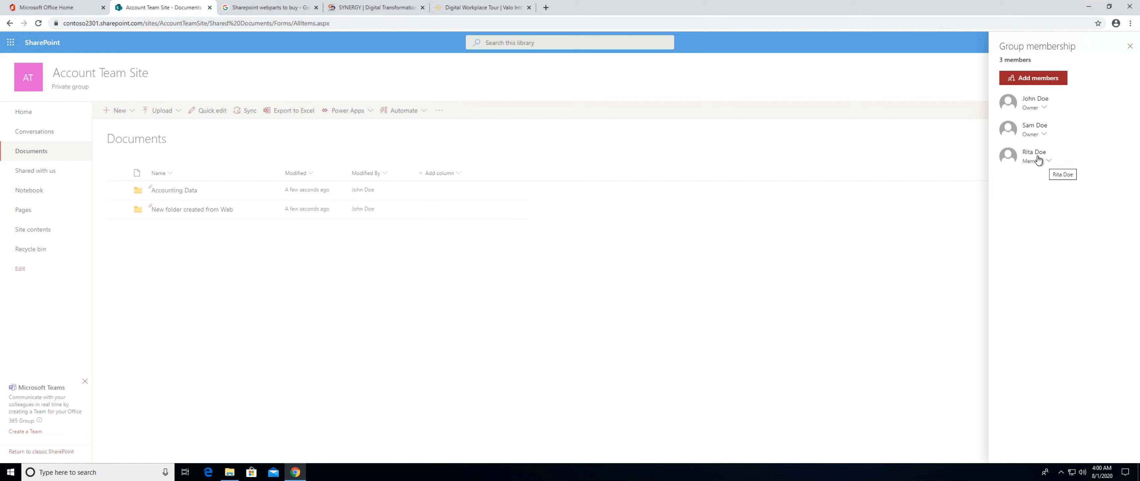
left_click(1026, 80)
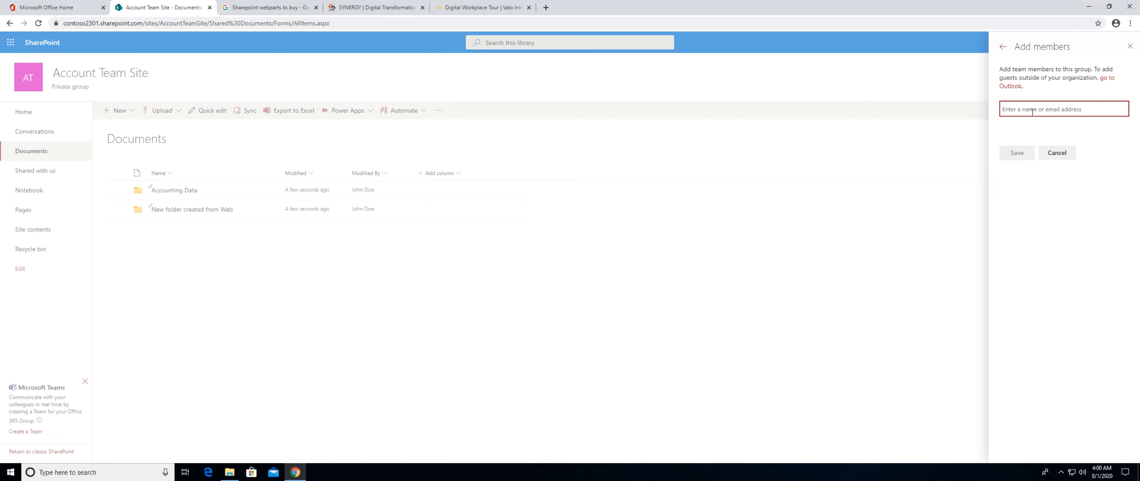
left_click(1057, 152)
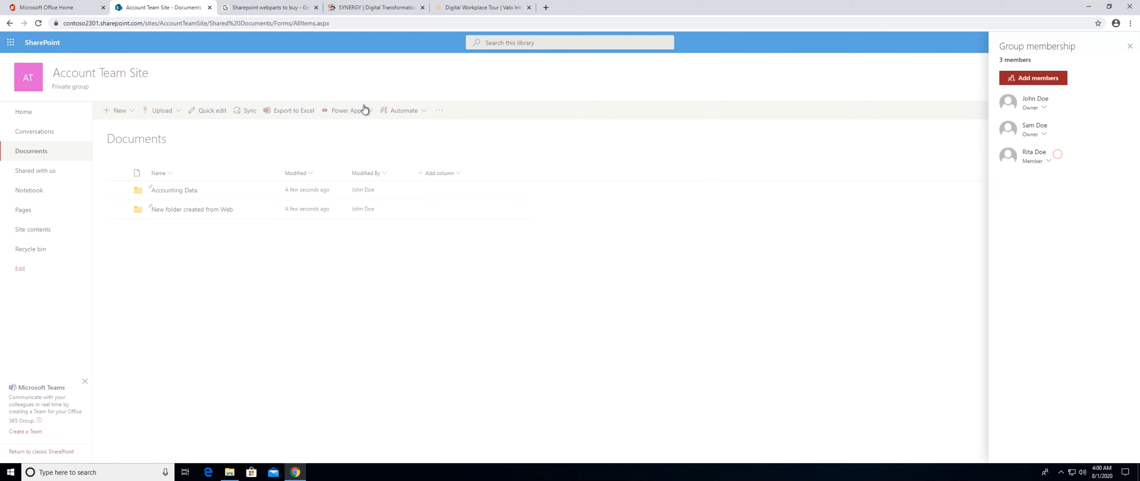
left_click(304, 292)
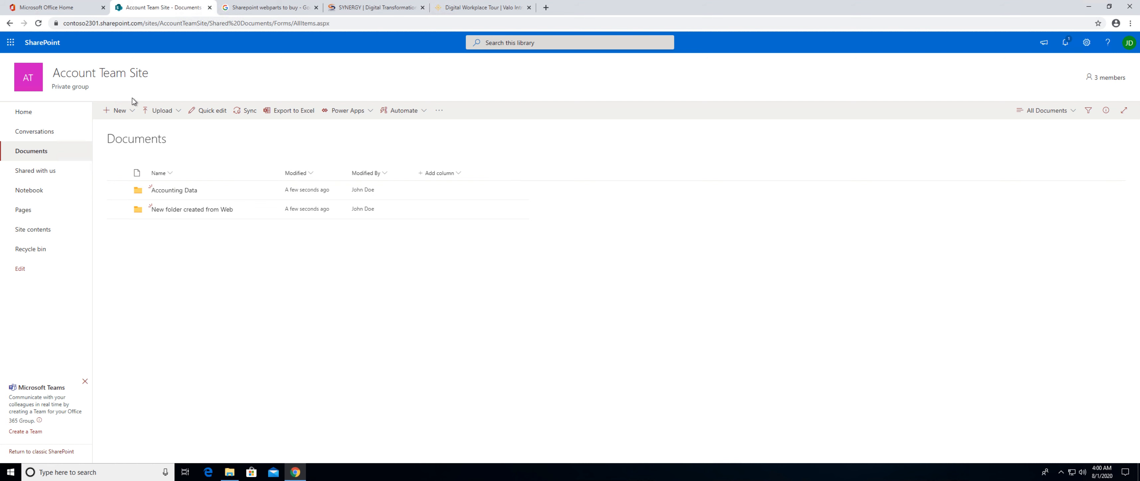
left_click(134, 112)
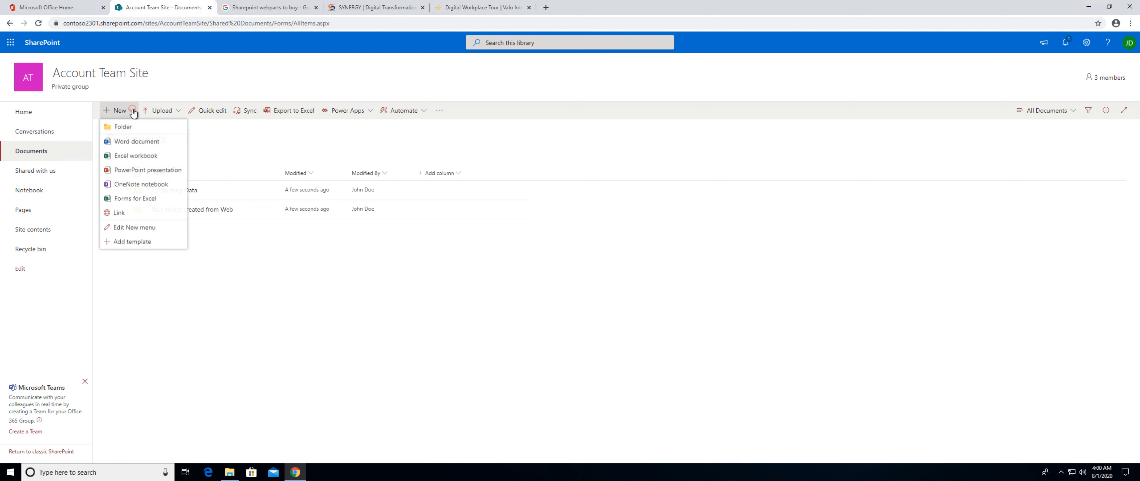
left_click(213, 137)
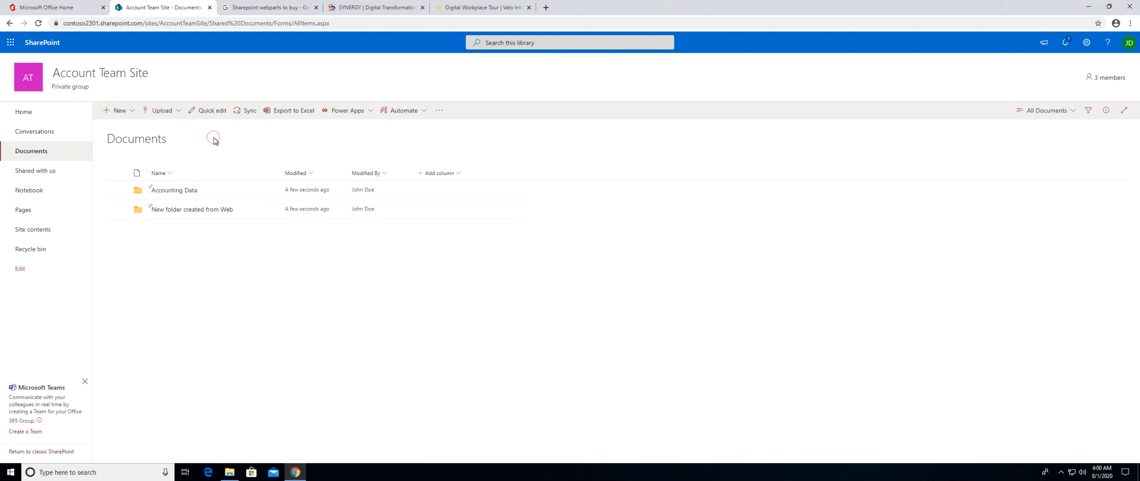
Start syncing the Documents library, always allowing the site to open its links in Microsoft OneDrive.
left_click(238, 114)
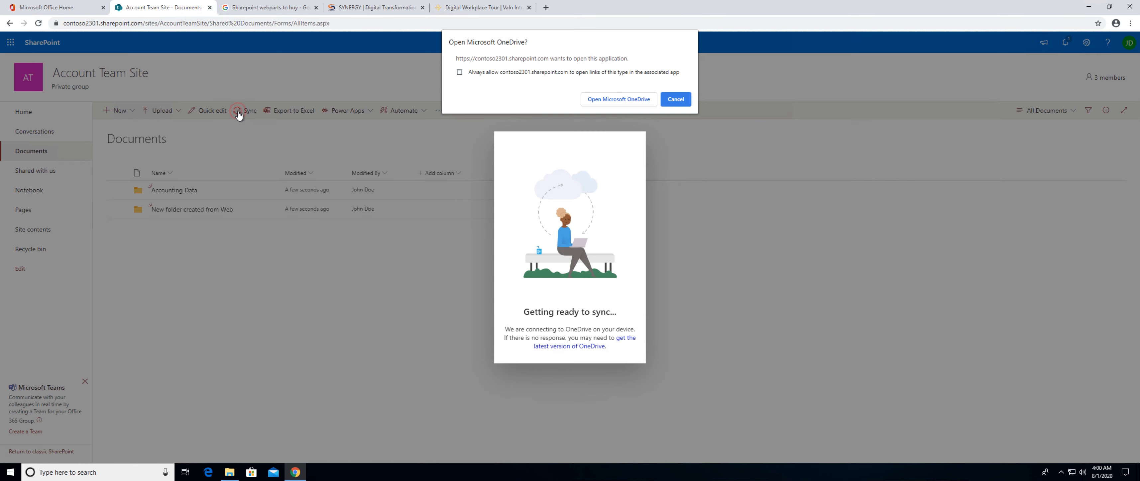
left_click(460, 72)
left_click(615, 100)
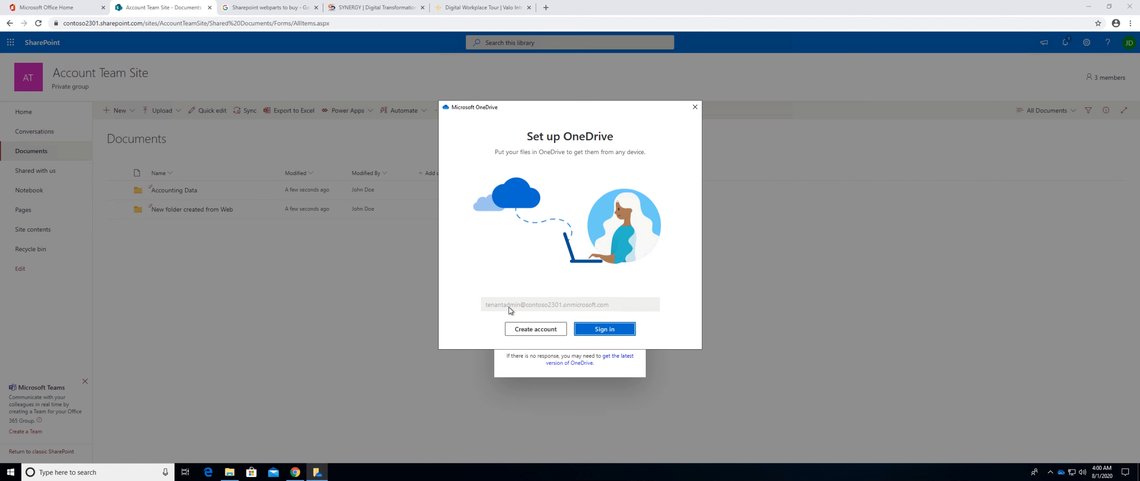
Sign in to OneDrive with the prefilled account by entering the account password.
left_click(610, 330)
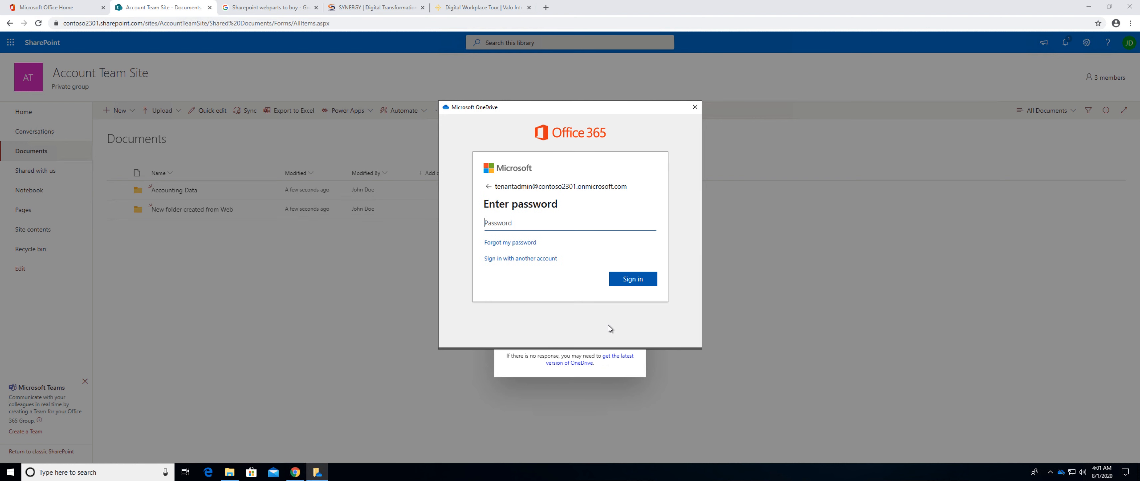
type("***")
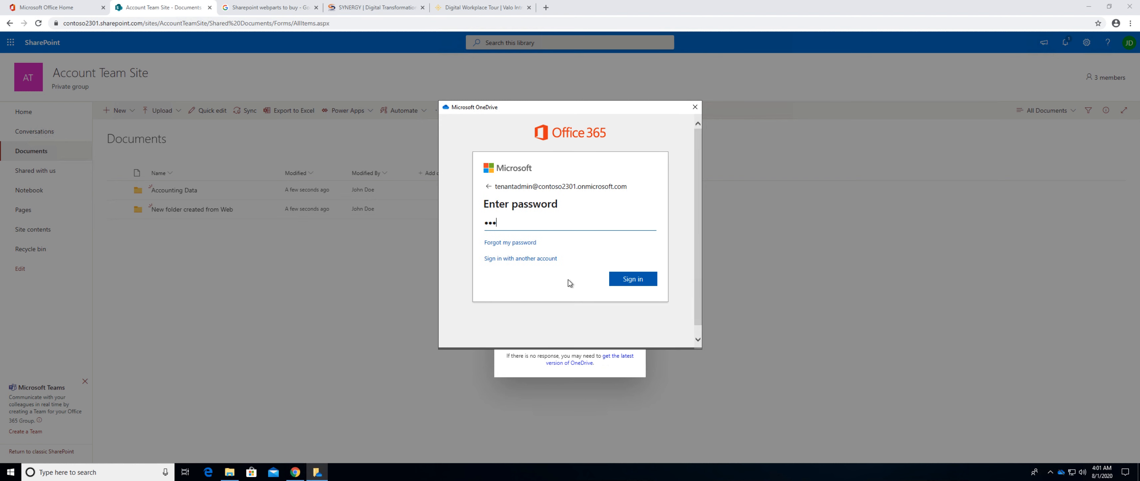
type("********")
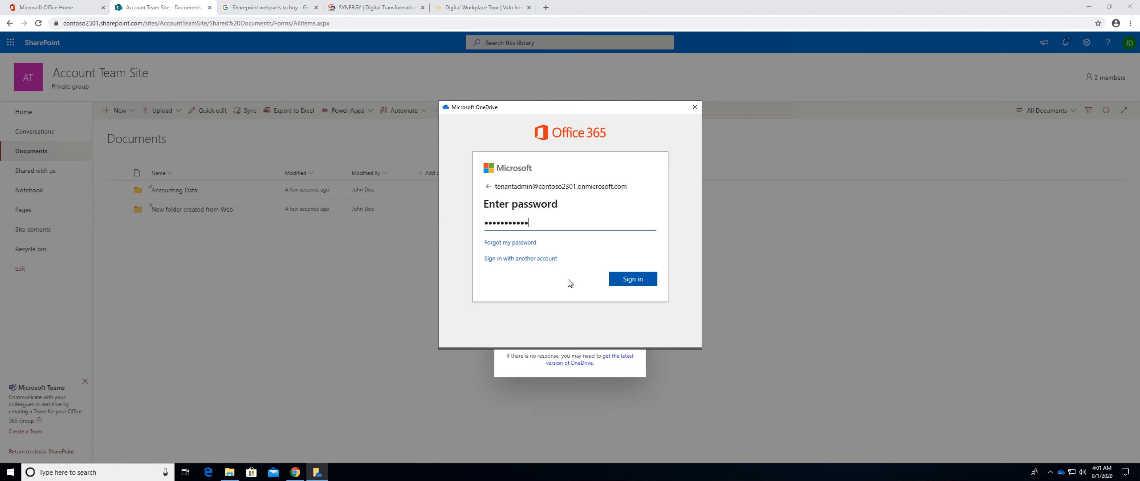
type("*")
key("Return")
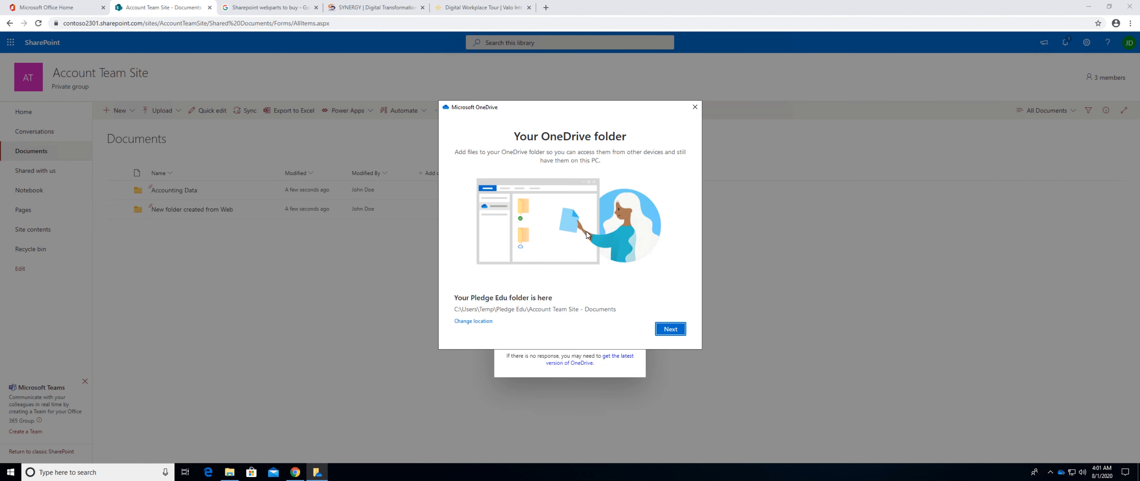
Complete the OneDrive setup with the proposed folder location, skip the mobile app, and open the OneDrive folder.
left_click(670, 331)
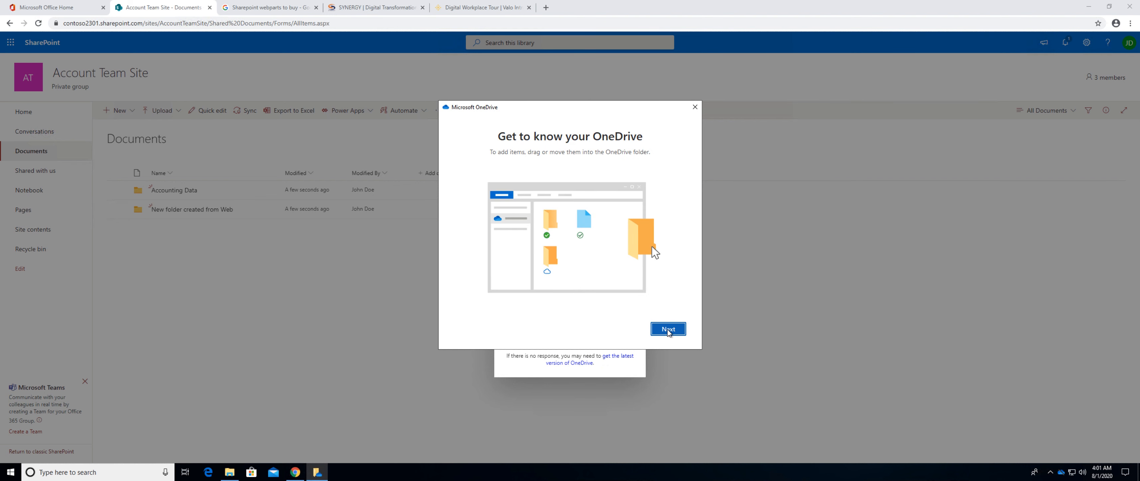
left_click(668, 331)
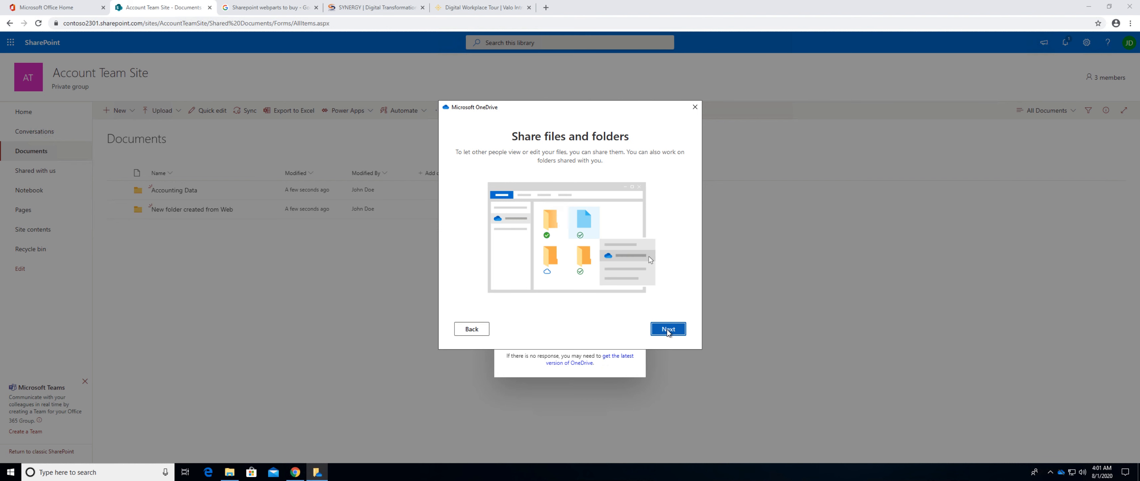
left_click(669, 331)
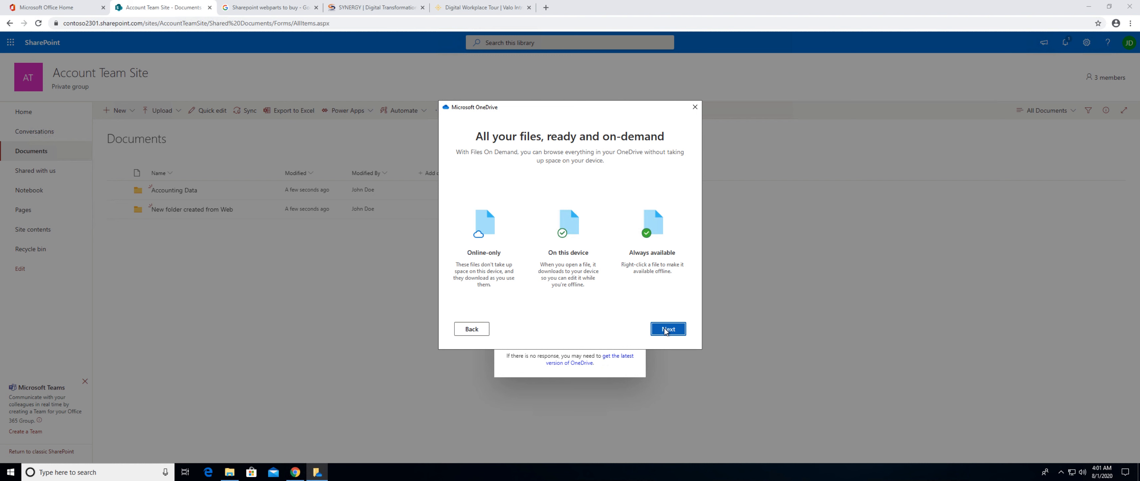
left_click(666, 331)
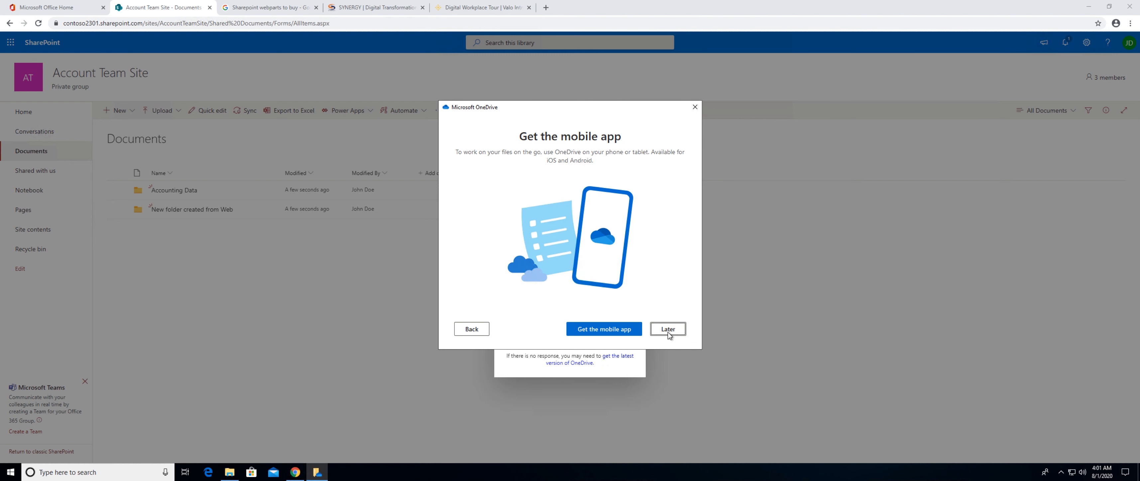
left_click(668, 330)
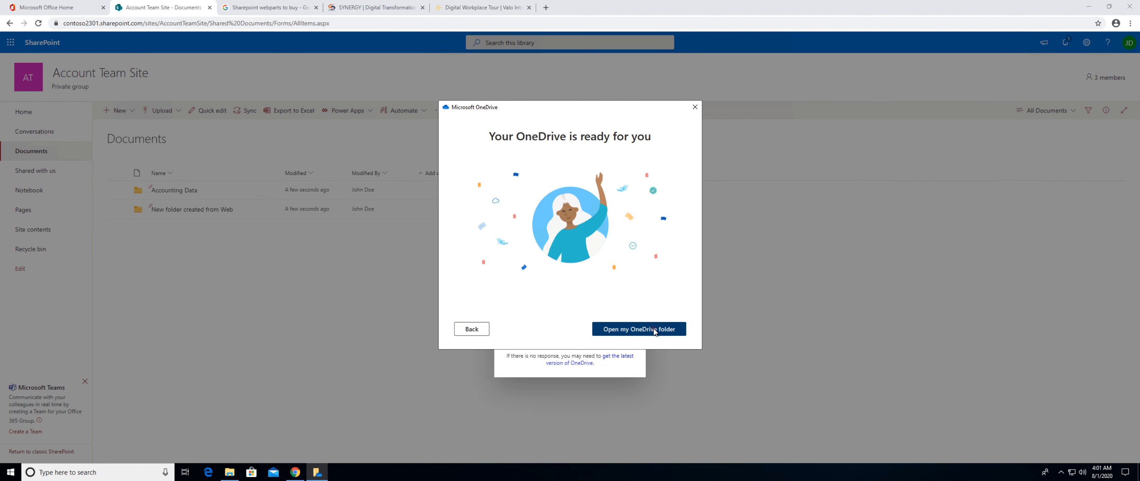
left_click(655, 330)
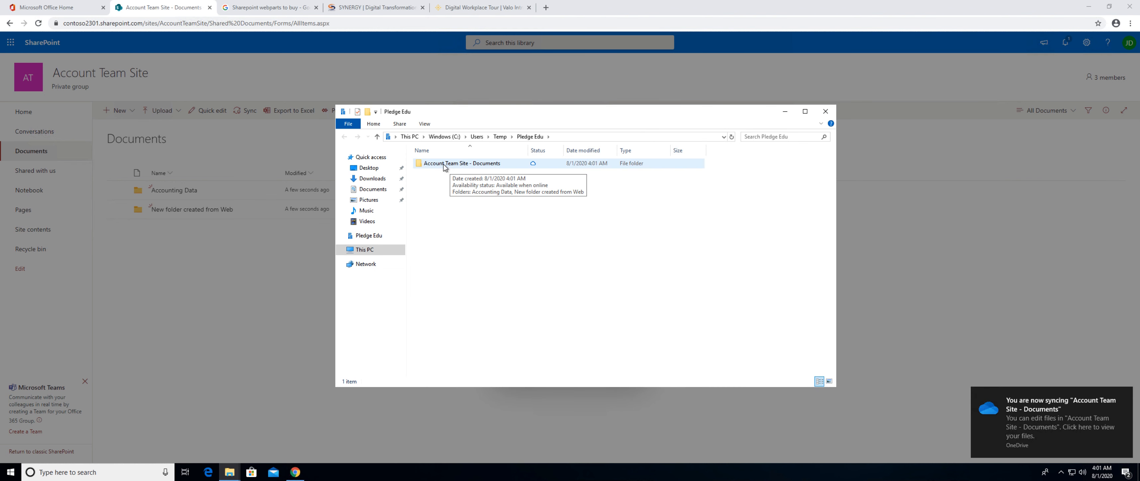
Browse the synced Account Team Site - Documents library under Pledge Edu in File Explorer and look inside its "New folder created from Web" folder.
double_click(454, 165)
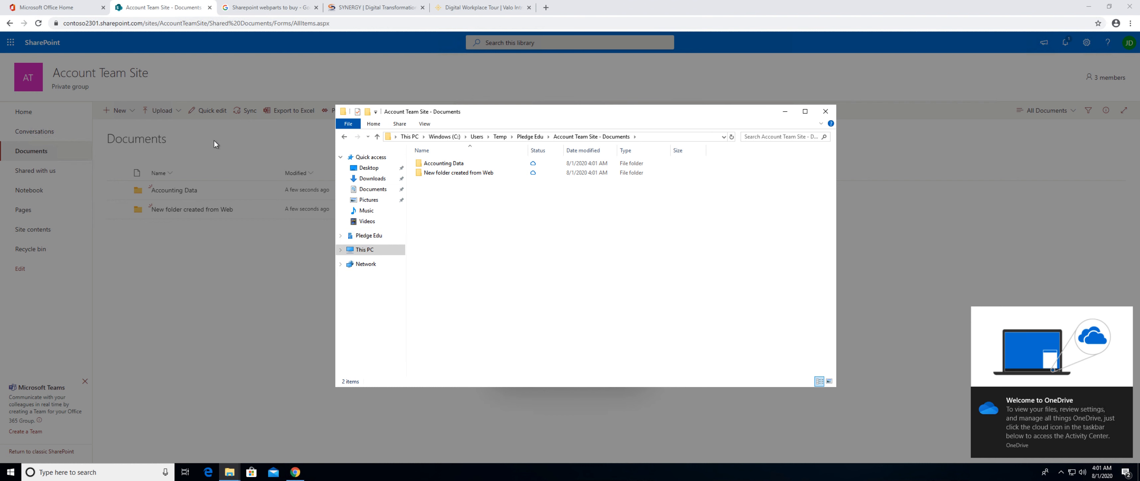
left_click(367, 237)
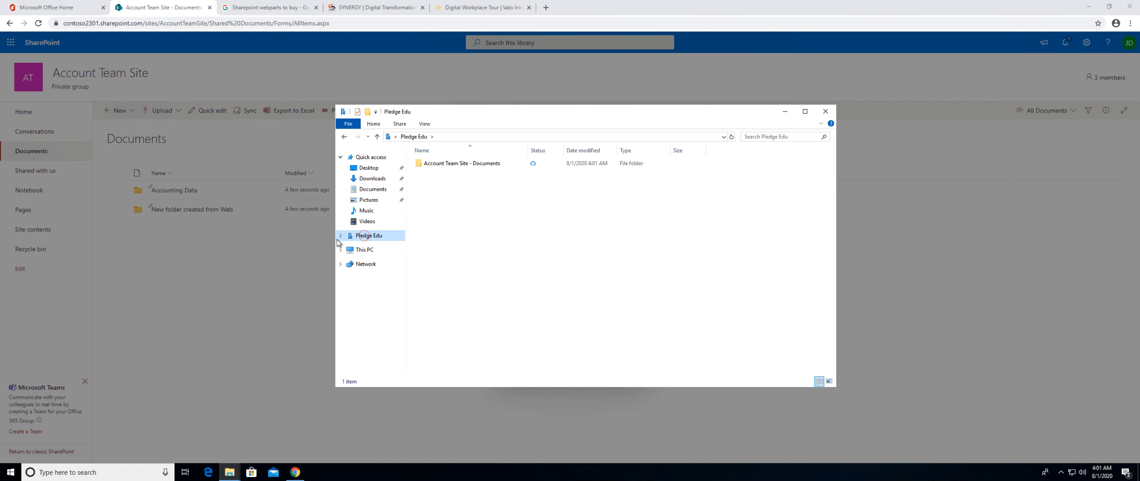
left_click(341, 237)
left_click(384, 247)
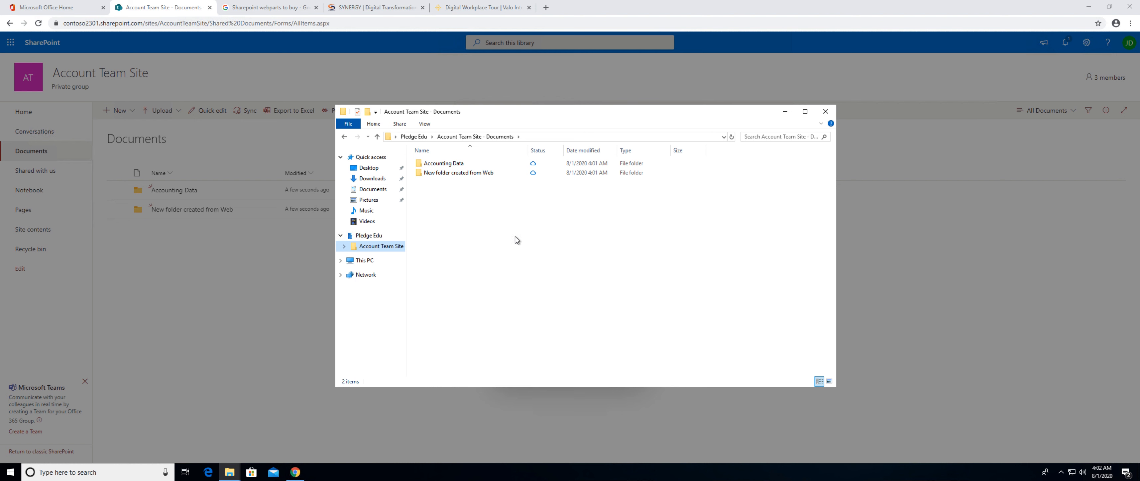
double_click(458, 176)
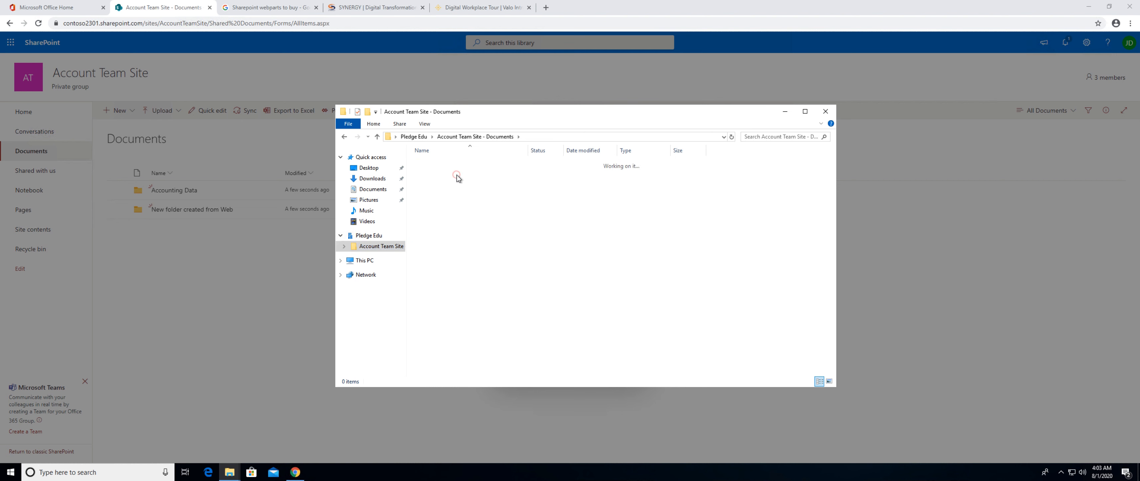
left_click(344, 136)
In the SharePoint library's Accounting Data folder, create a Word document containing the text "Hello Test Document".
left_click(192, 209)
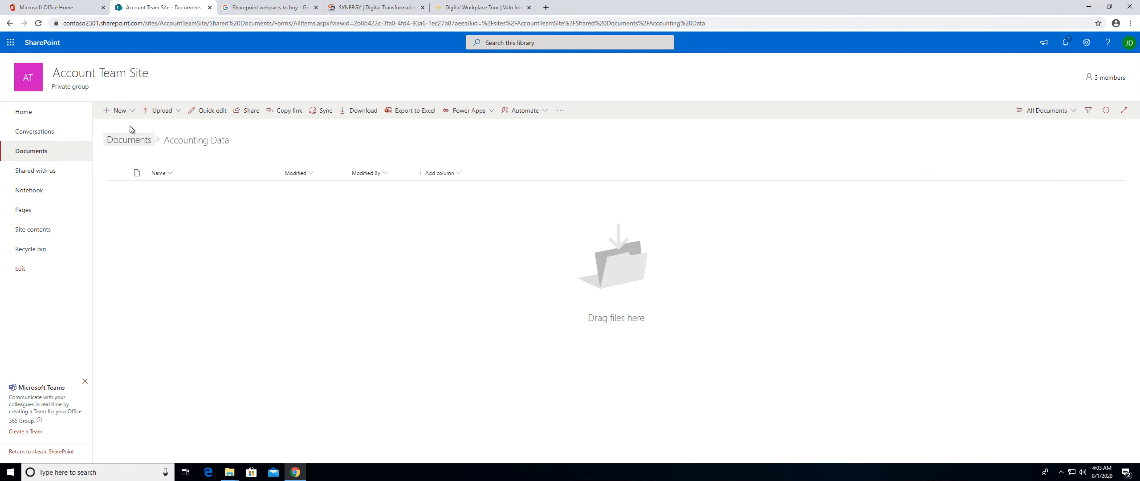
left_click(133, 112)
left_click(124, 143)
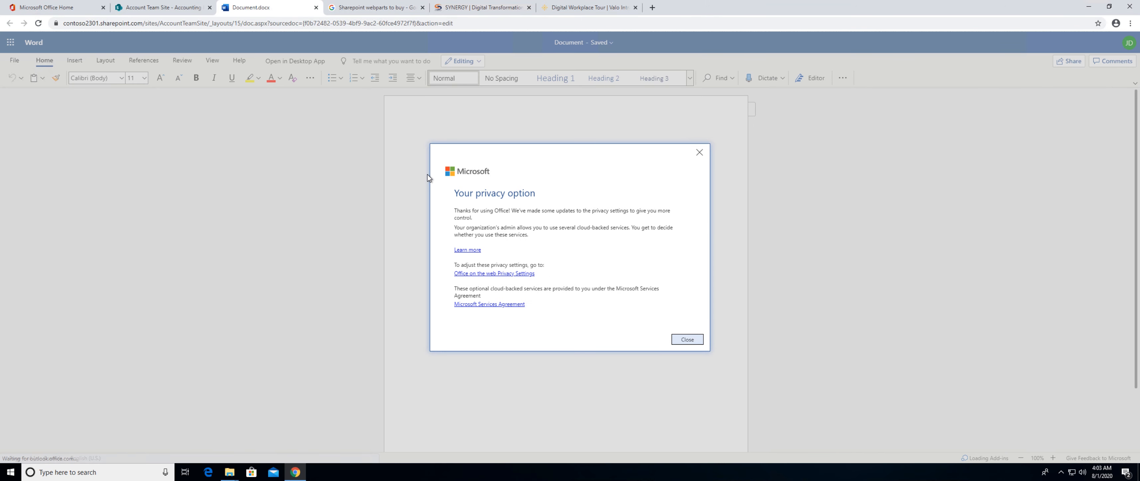
left_click(687, 339)
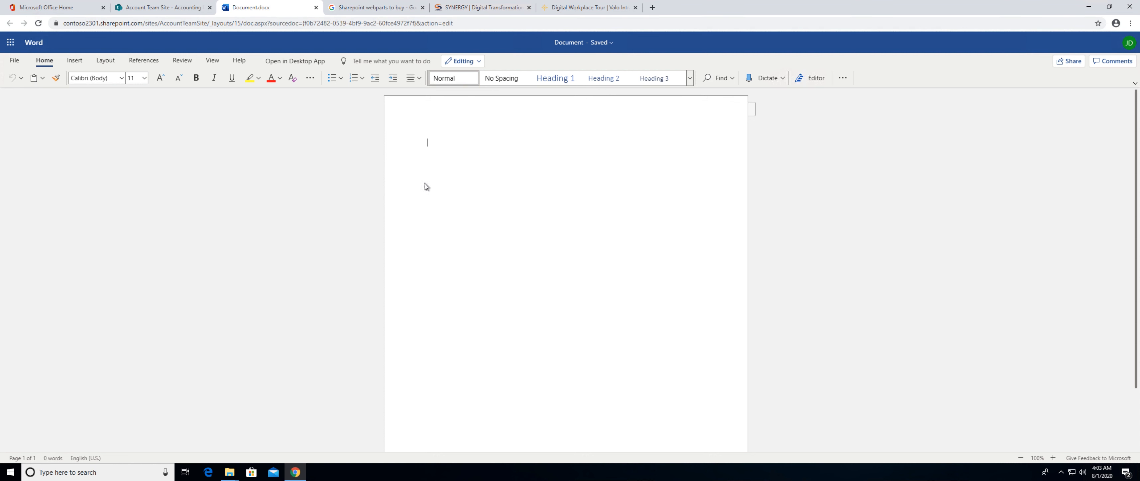
type("Hello Test Document")
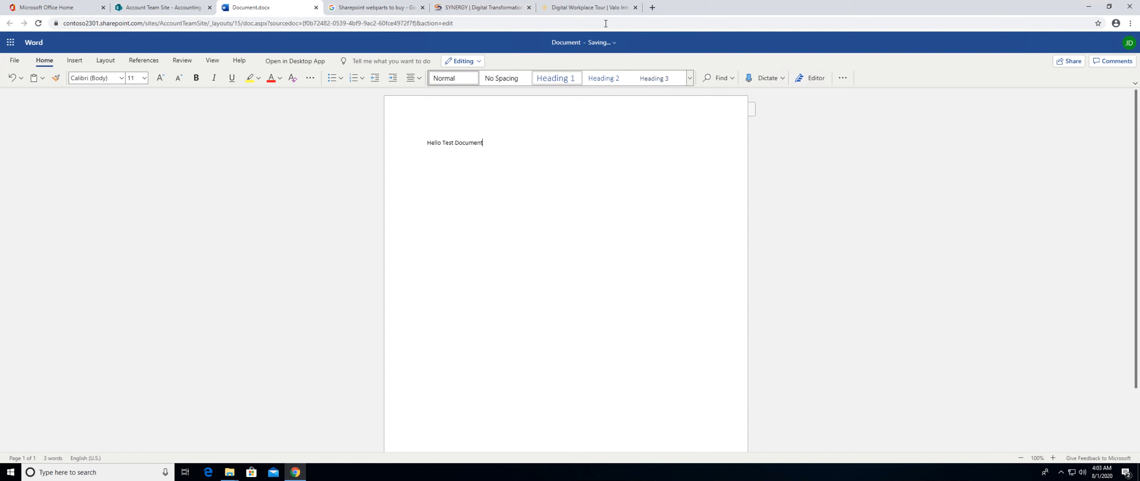
Rename the Word document as "Test Document" and close it.
left_click(611, 45)
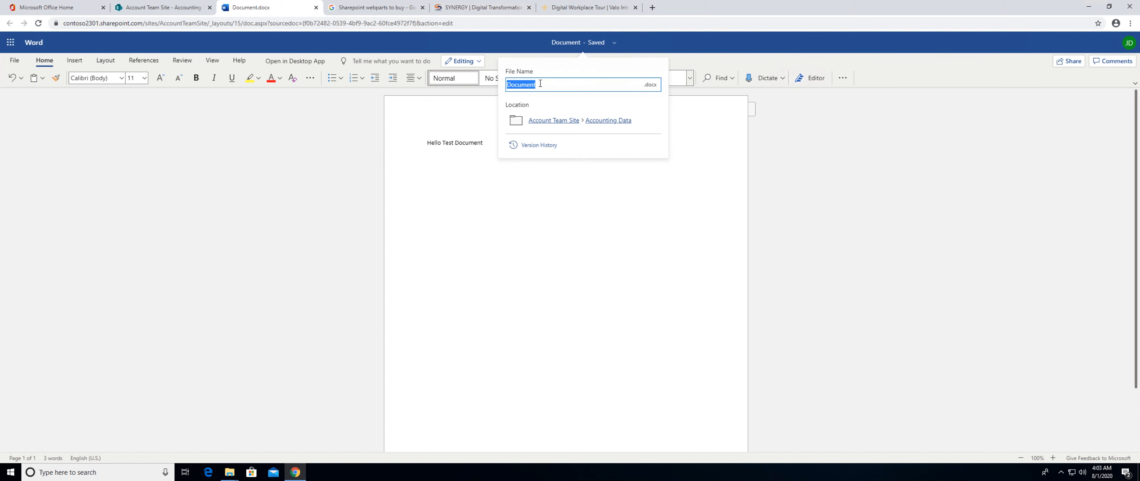
type("Test Docume")
left_click(606, 217)
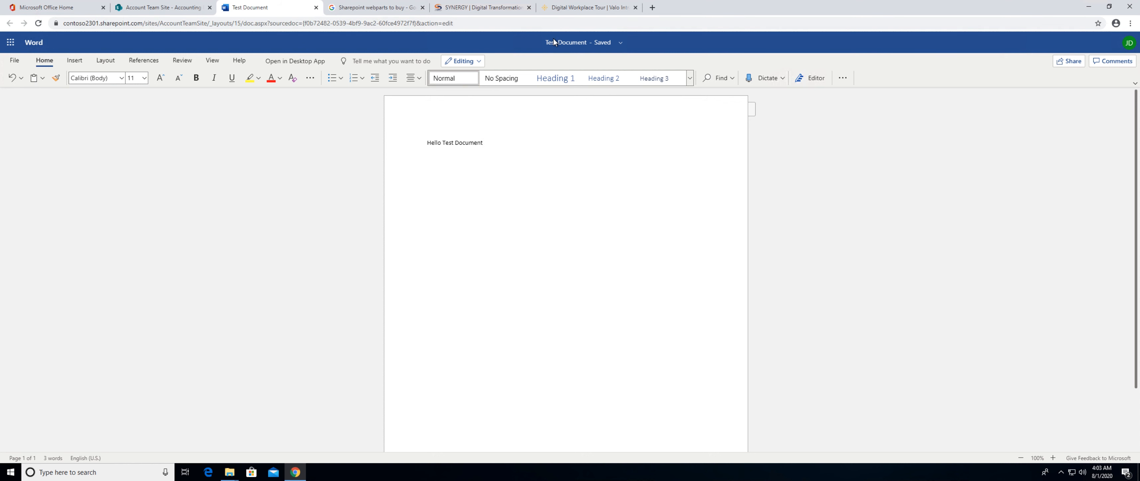
left_click(316, 8)
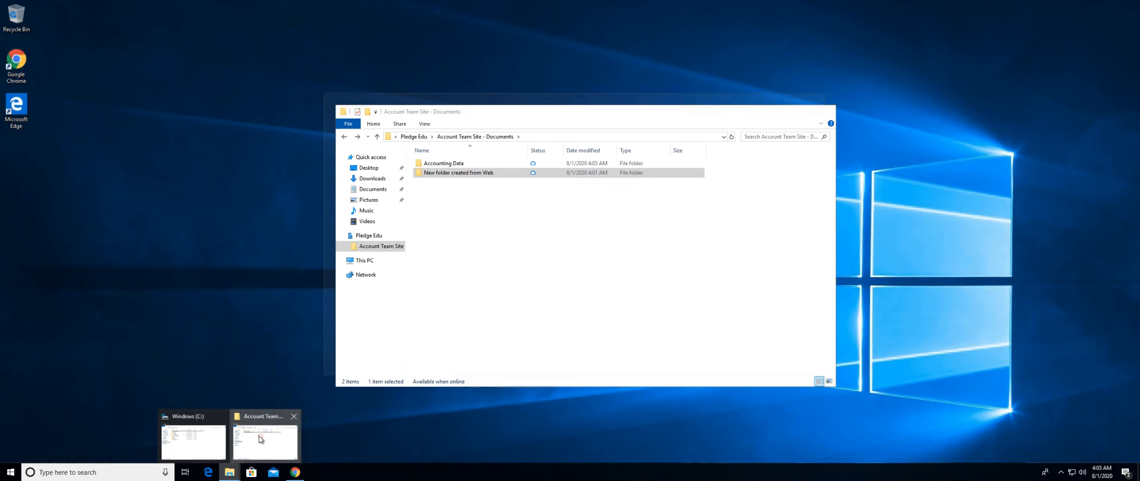
Switch to File Explorer, open Test Document from the synced Accounting Data folder in desktop Word, and accept the licence agreement.
left_click(261, 436)
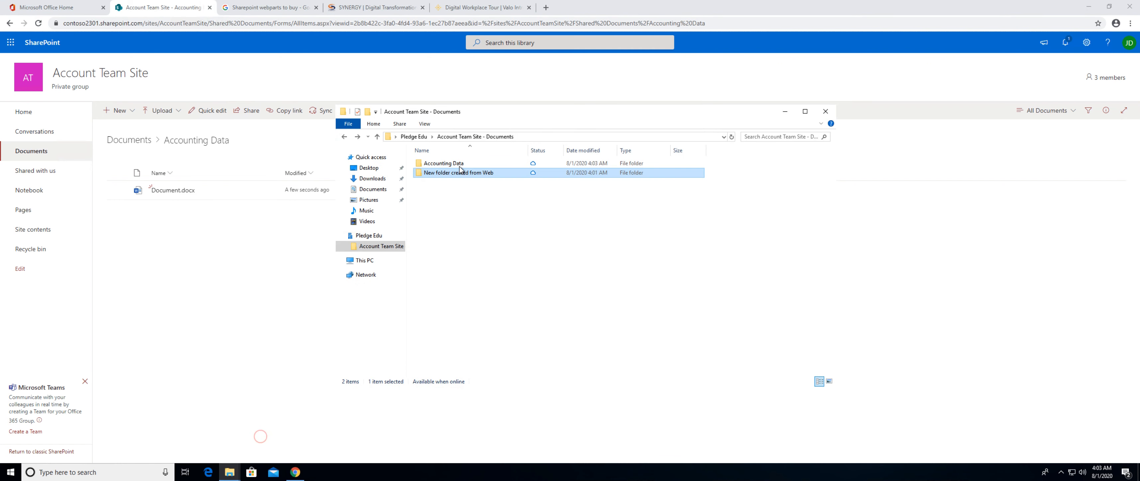
double_click(445, 163)
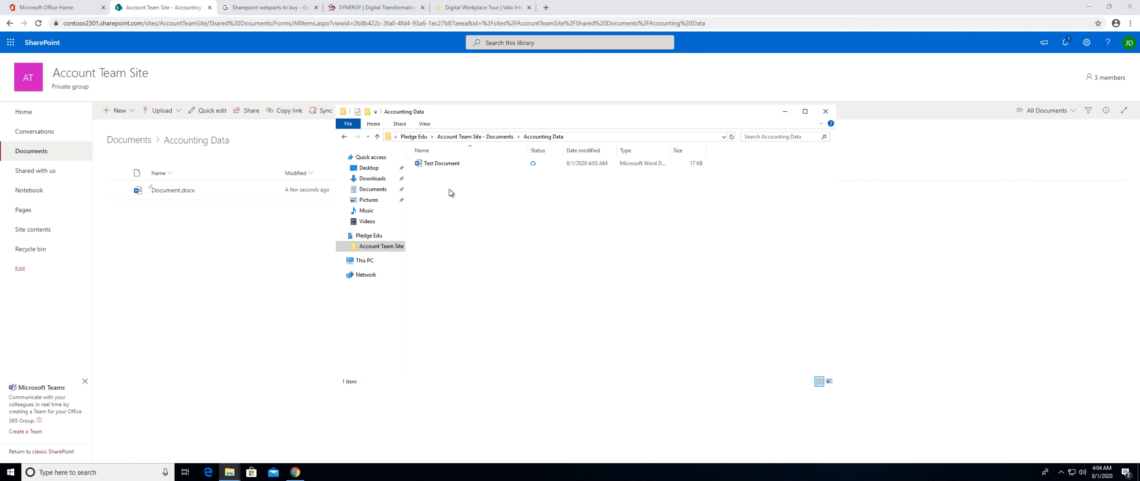
double_click(432, 164)
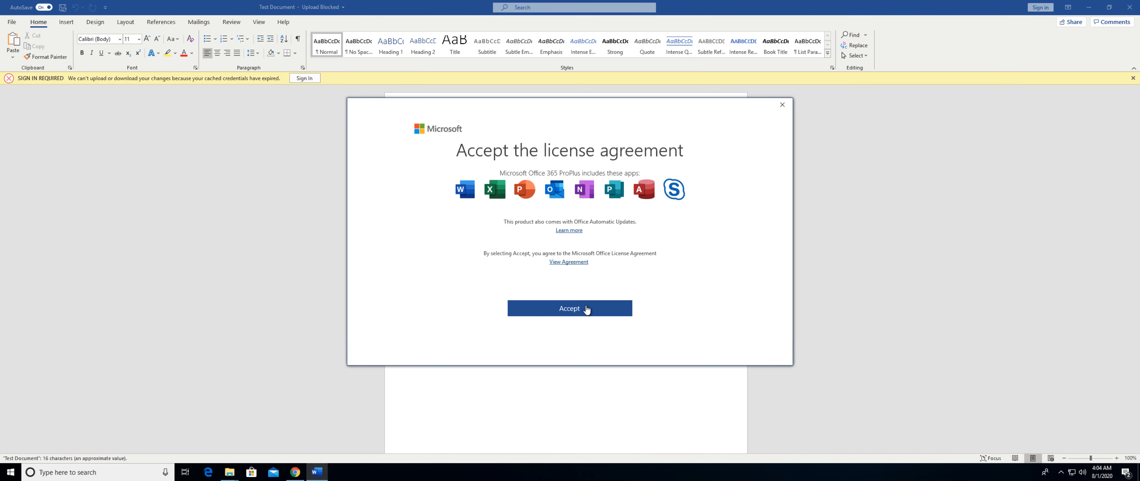
left_click(577, 310)
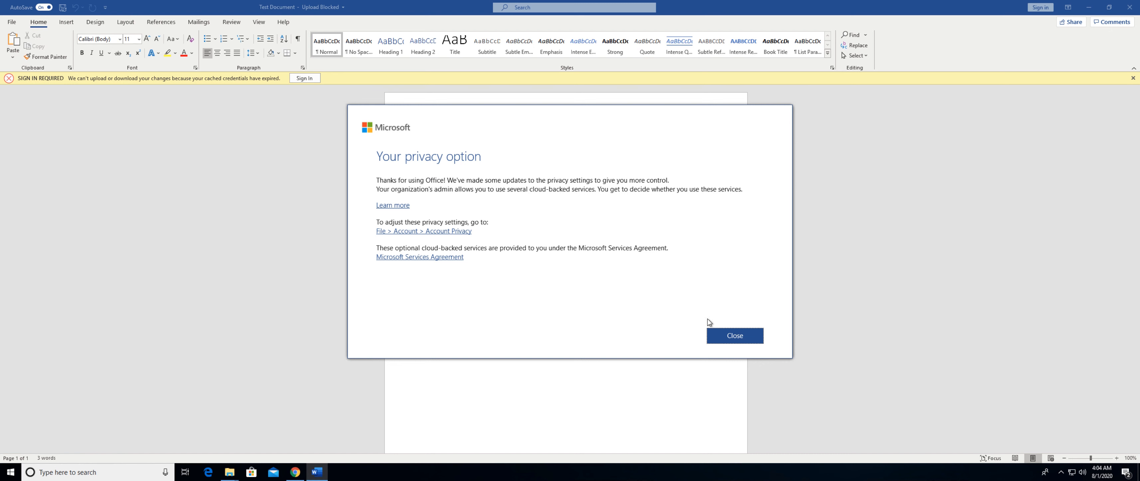
left_click(740, 335)
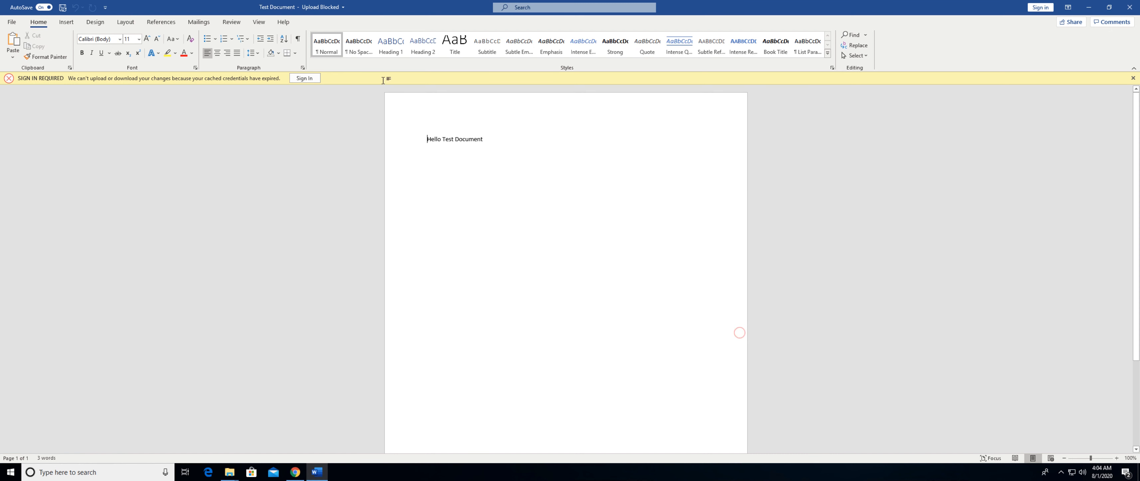
left_click(311, 78)
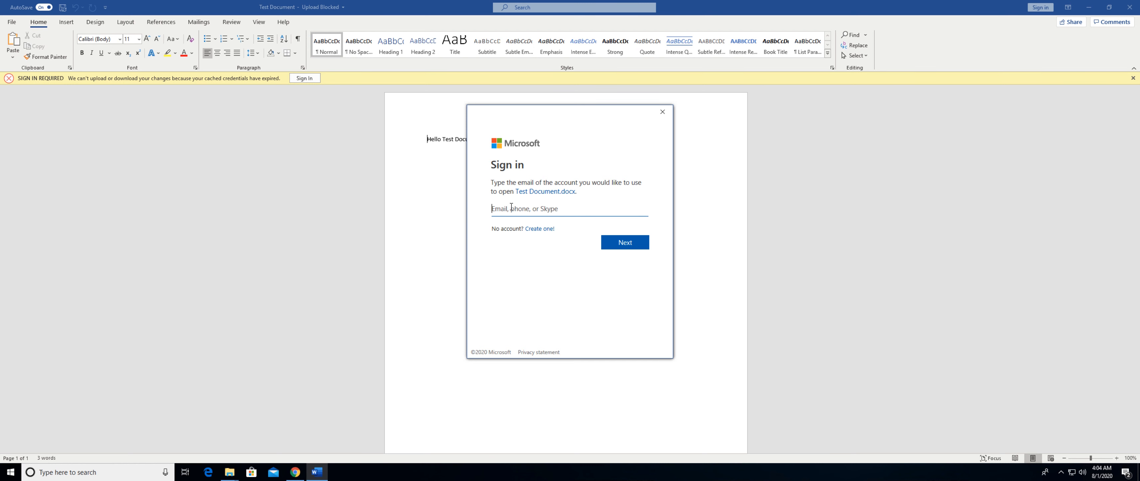
left_click(662, 112)
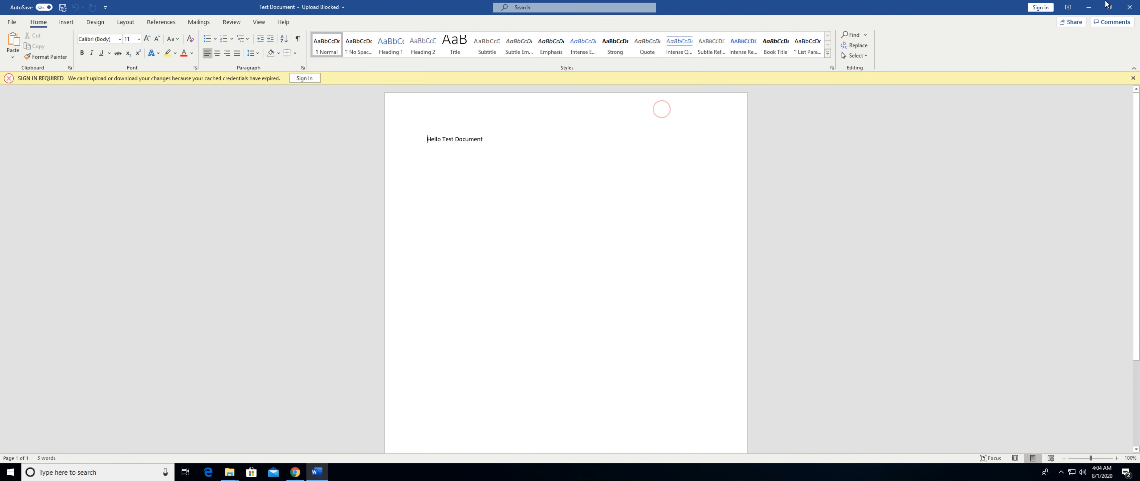
left_click(1129, 7)
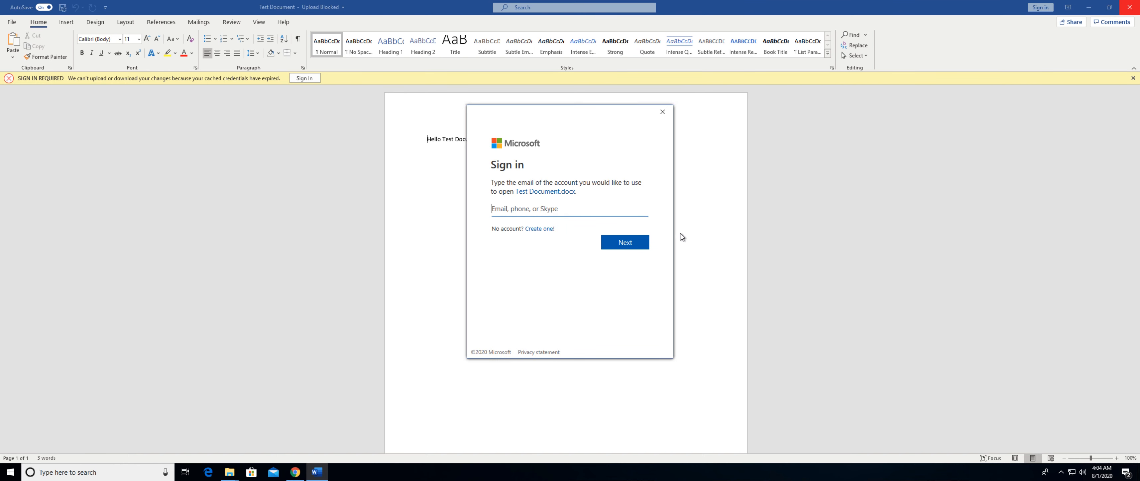
left_click(662, 111)
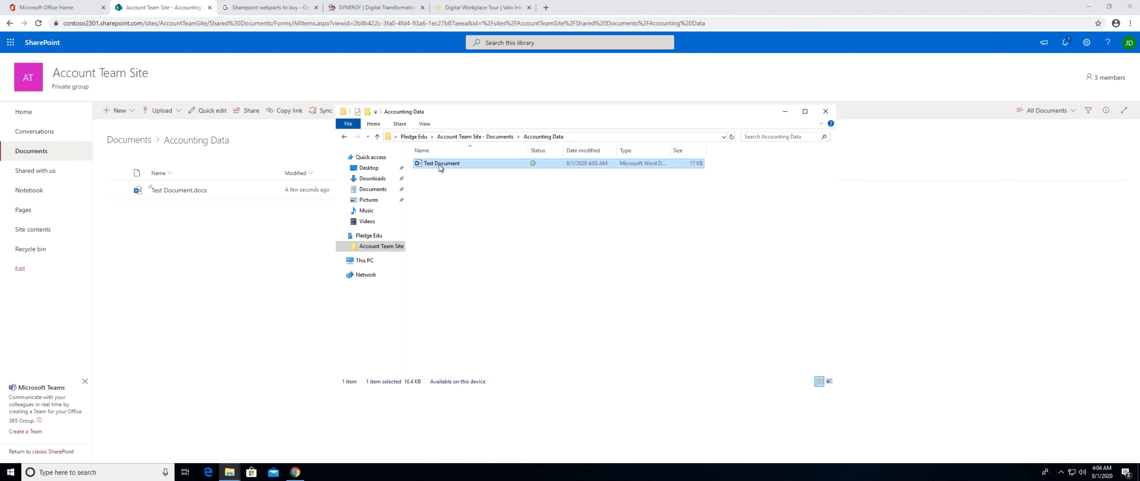
Free up the local space used by Test Document in the synced Accounting Data folder.
right_click(439, 165)
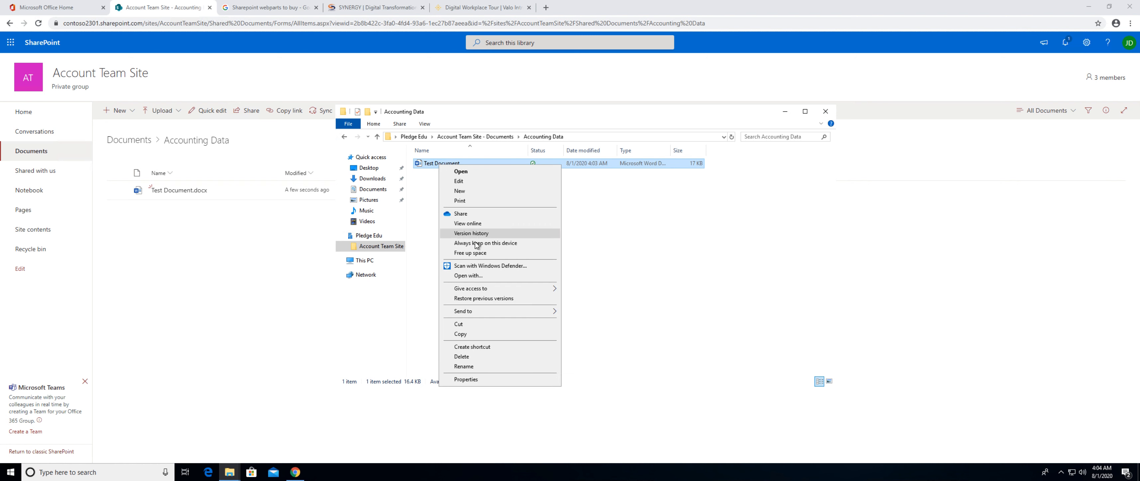
left_click(479, 252)
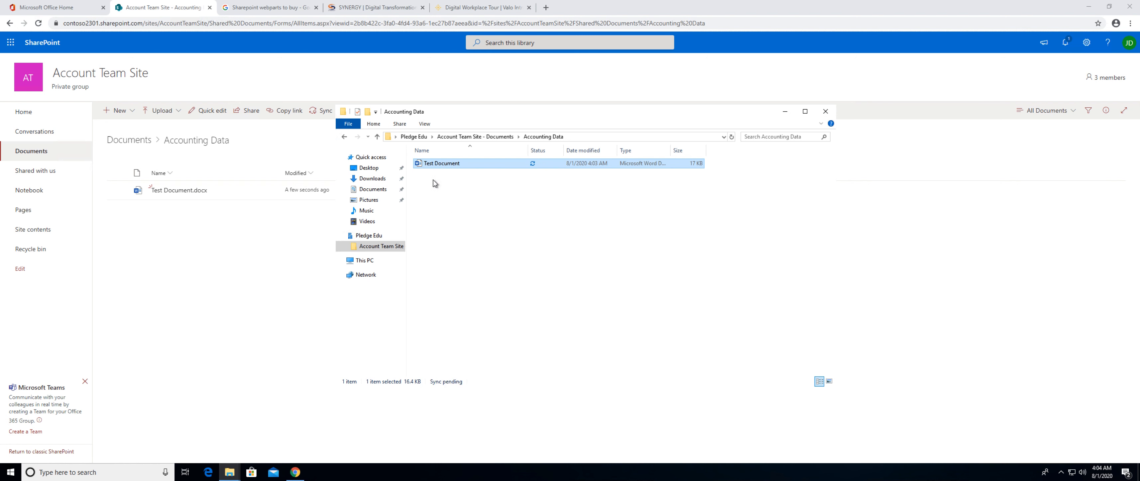
mouse_move(463, 167)
Review OneDrive's account sync locations and its general, notification and Files On-Demand settings, leaving them unchanged.
left_click(1061, 473)
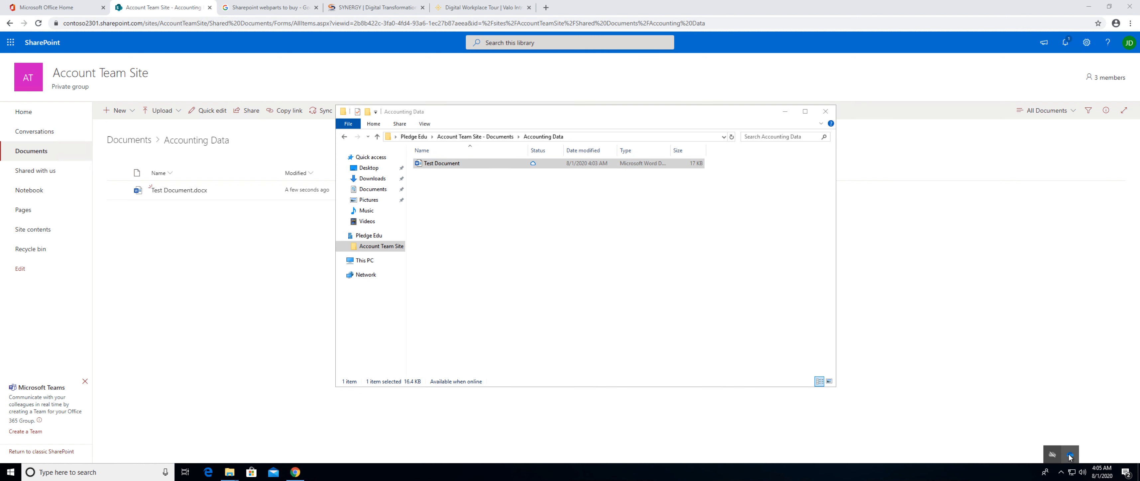
right_click(1069, 456)
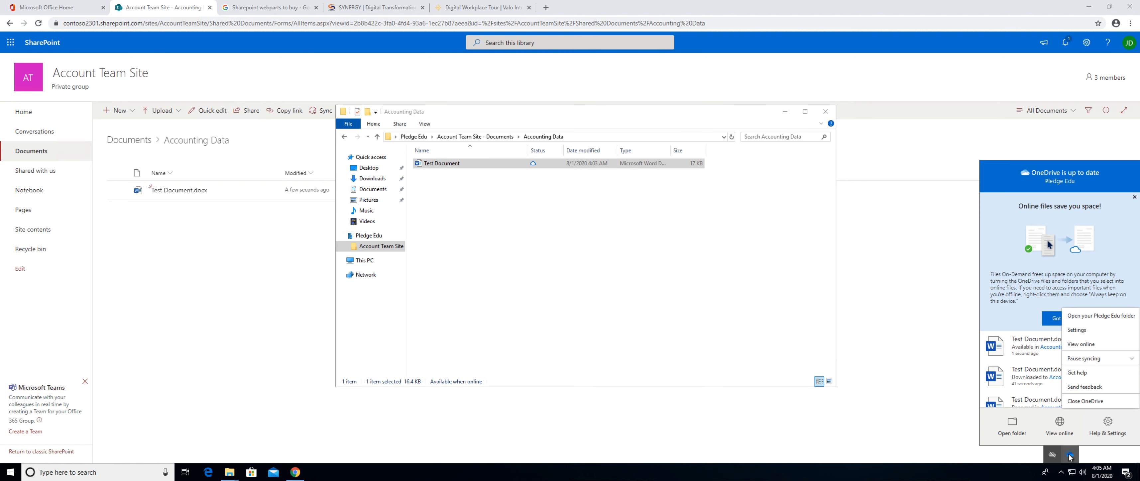
left_click(1086, 330)
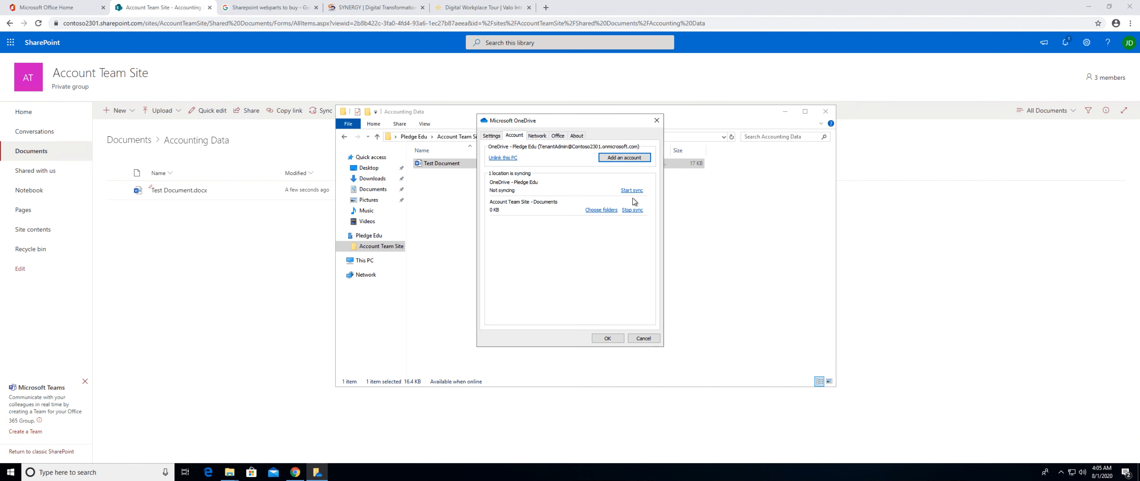
left_click(485, 137)
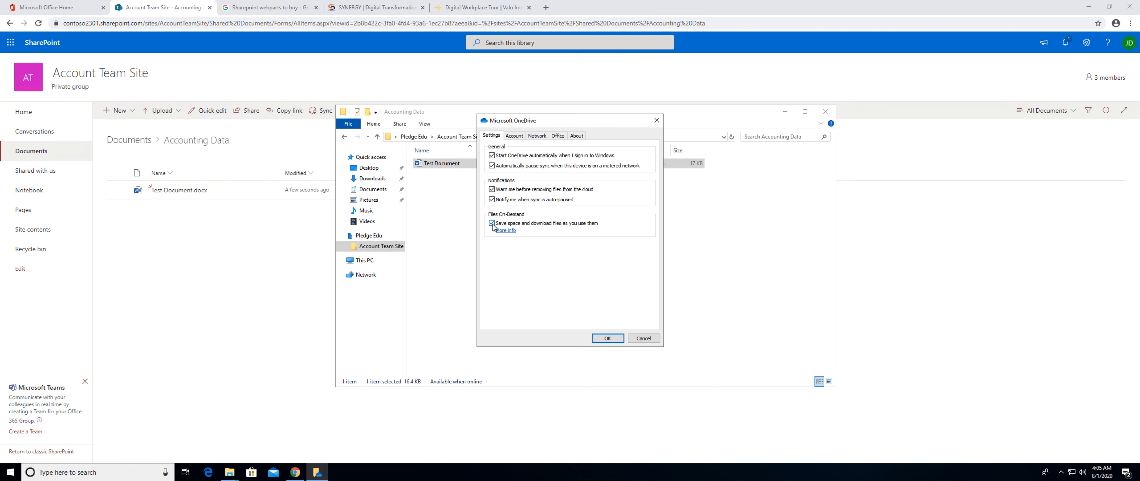
left_click(648, 338)
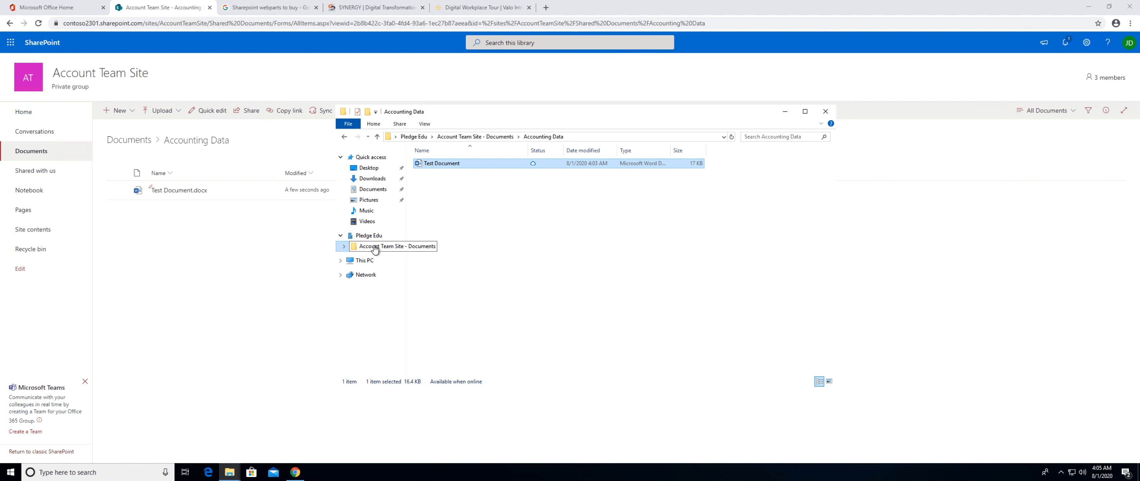
Look at the options available for the synced Account Team Site - Documents folder, and close File Explorer.
left_click(376, 246)
right_click(377, 248)
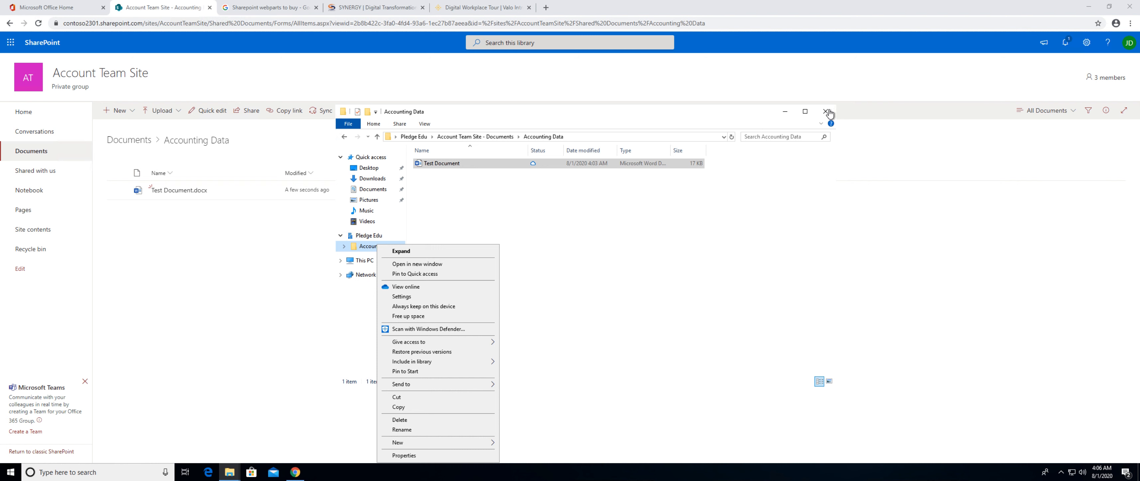
left_click(826, 112)
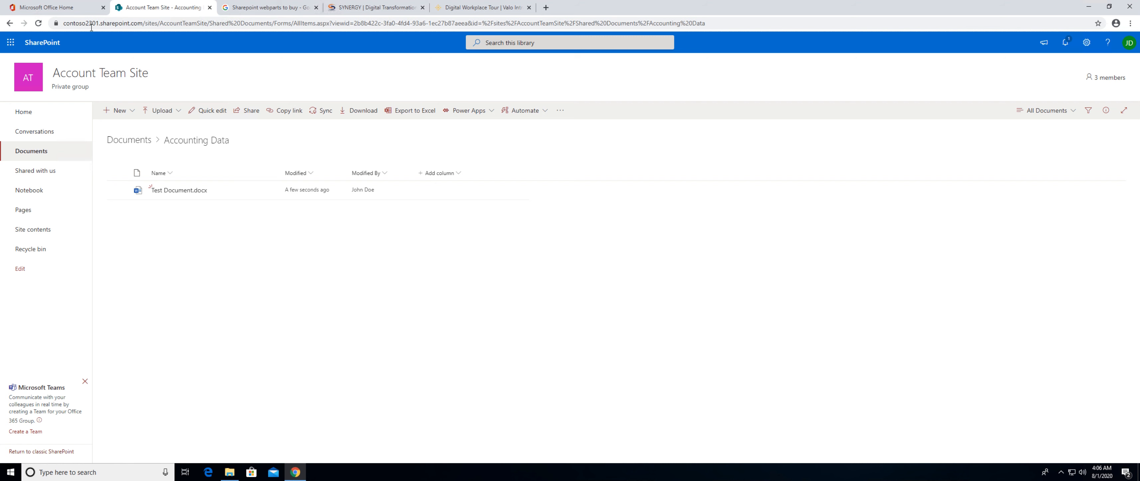
Switch to the Microsoft 365 admin center, show all its admin centers, and open the SharePoint admin center.
left_click(71, 8)
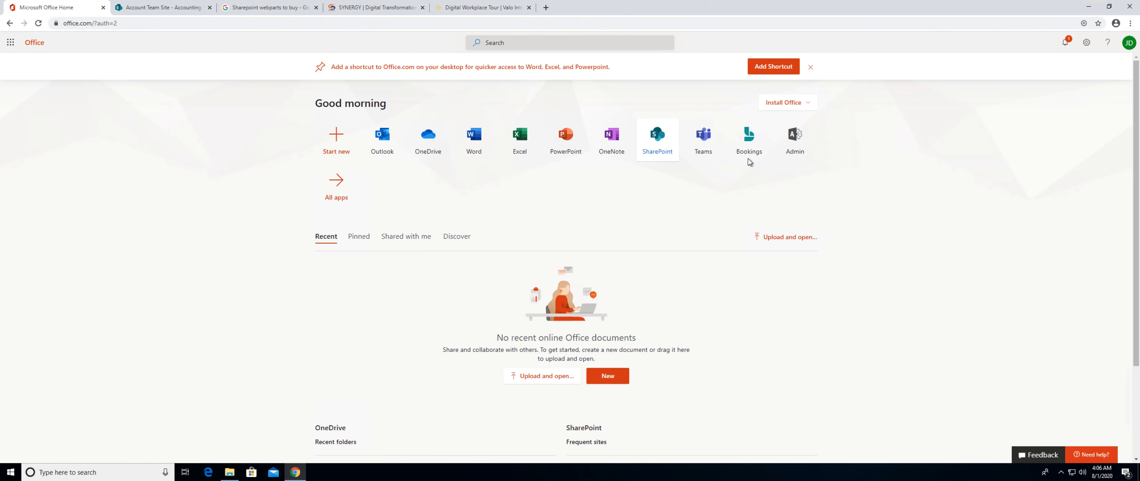
left_click(786, 145)
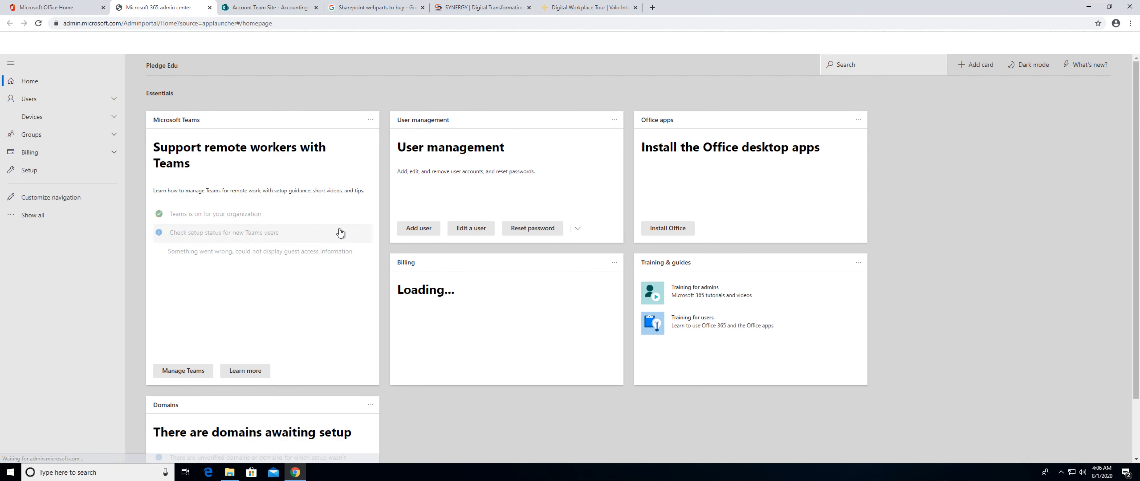
left_click(38, 216)
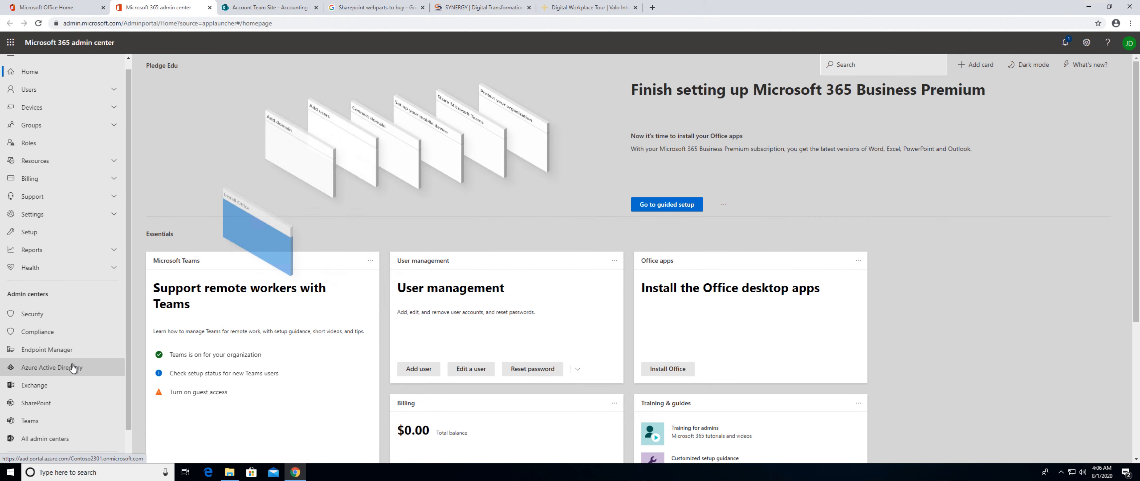
scroll(54, 385, "down", 1)
left_click(33, 395)
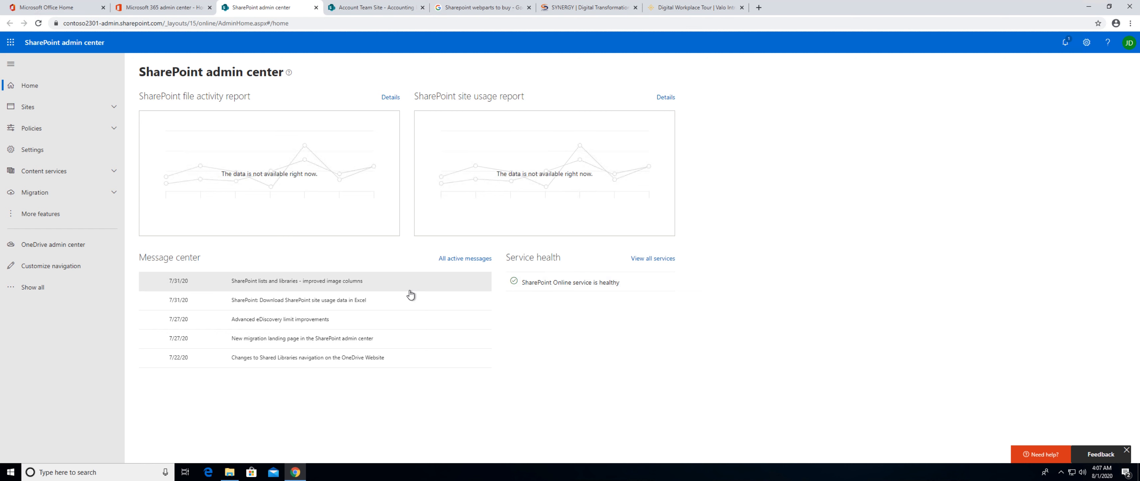
left_click(315, 7)
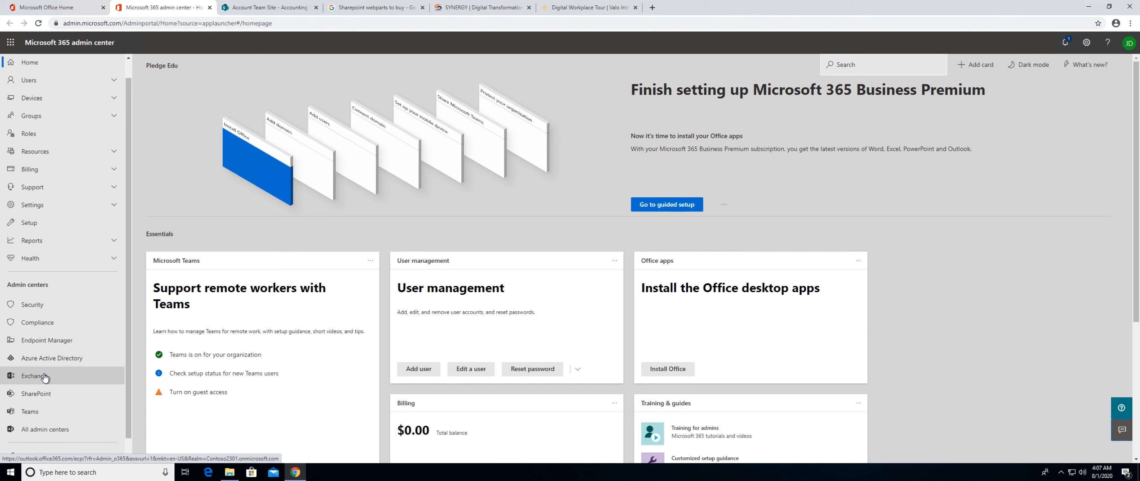
left_click(38, 394)
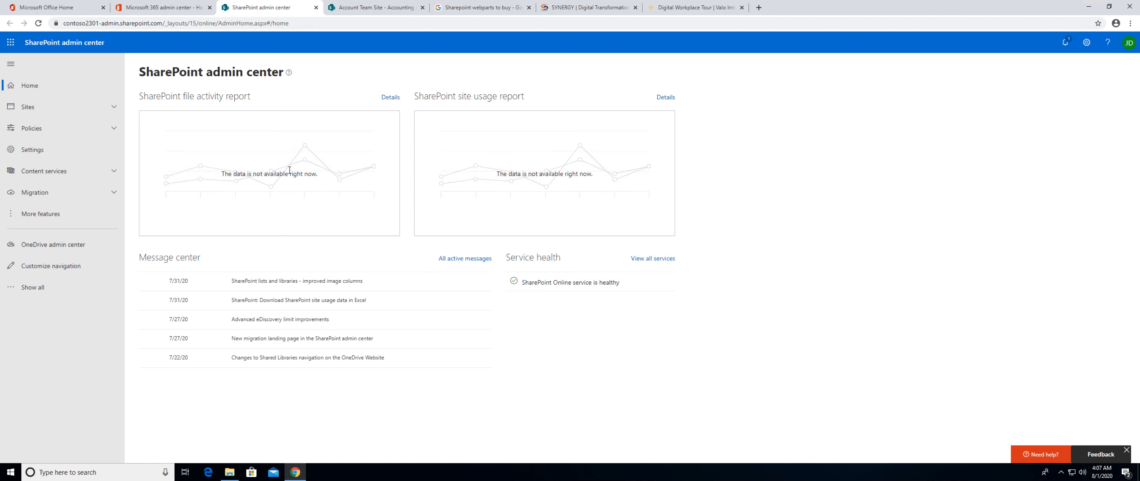
Open the list of active sites and select only Account Team Site for management.
left_click(62, 109)
left_click(37, 125)
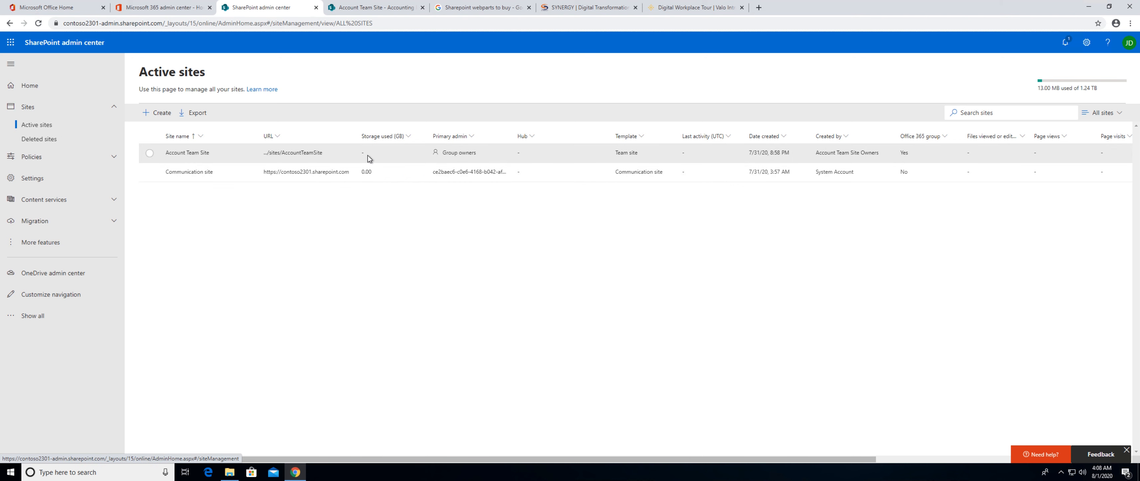
left_click(149, 173)
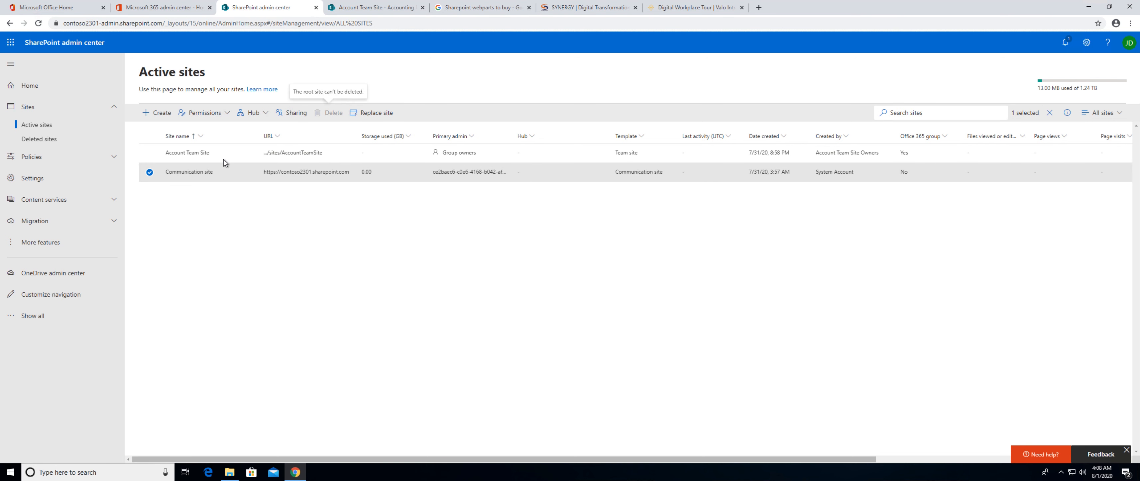
left_click(150, 173)
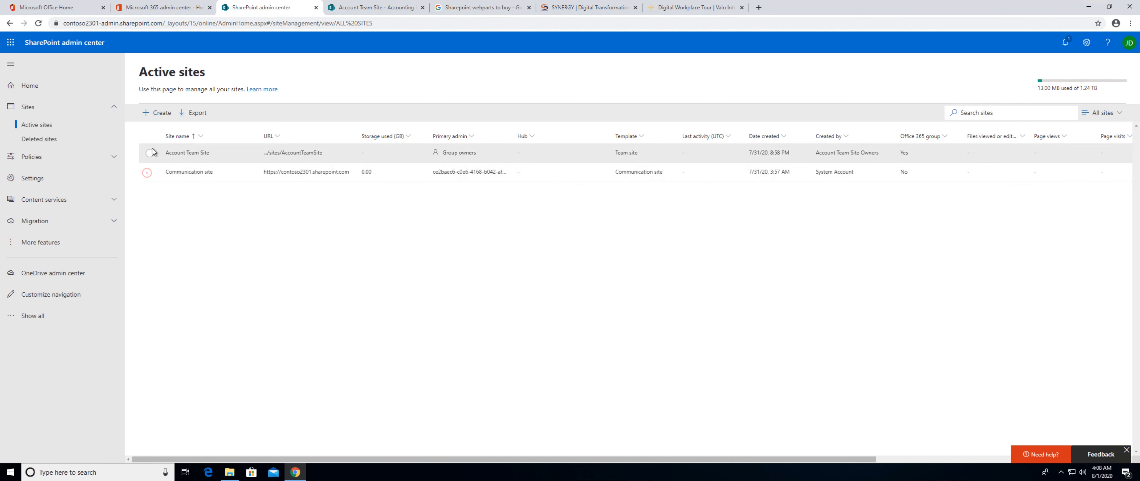
left_click(150, 152)
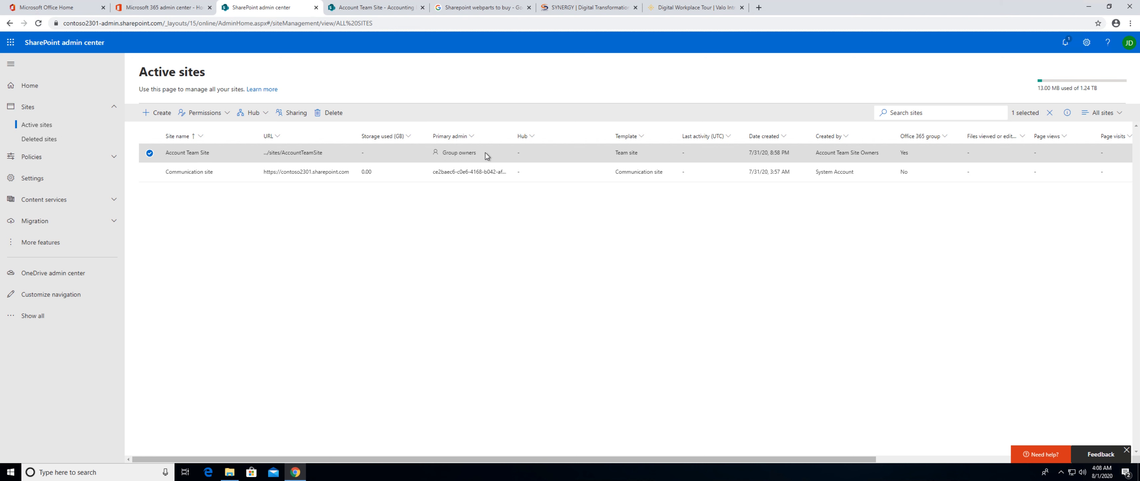
Review the Office 365 group owners and the additional admins of Account Team Site without adding anyone.
left_click(218, 114)
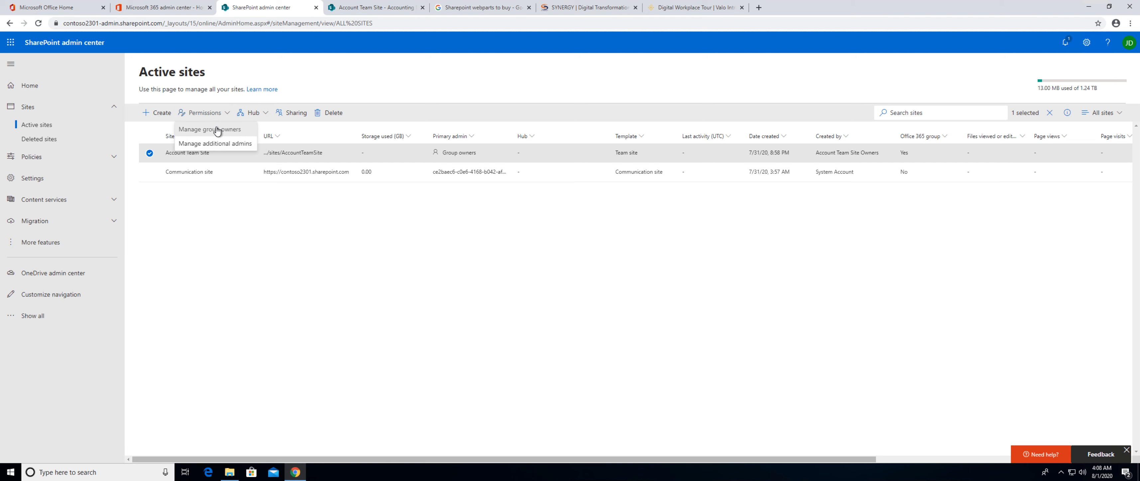
left_click(218, 129)
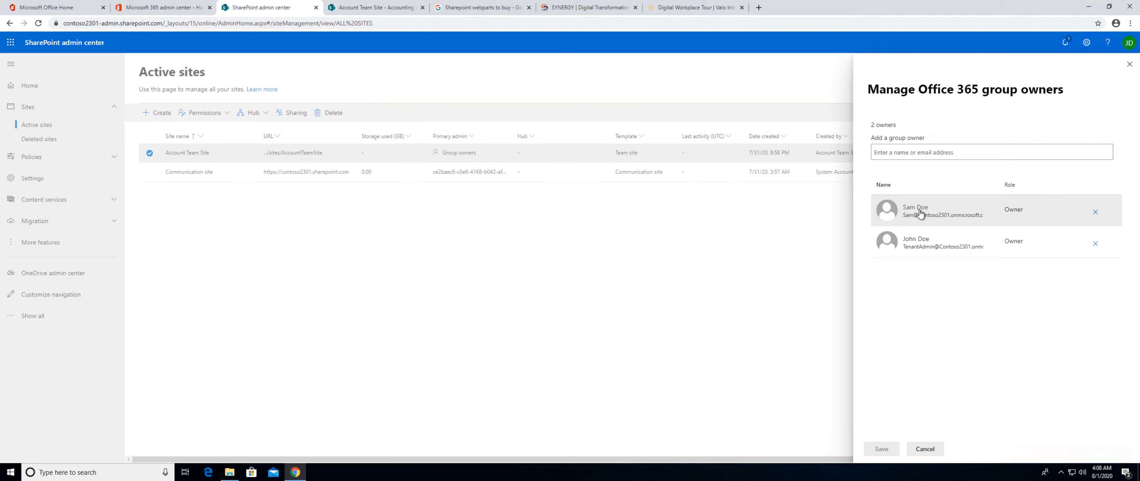
left_click(893, 155)
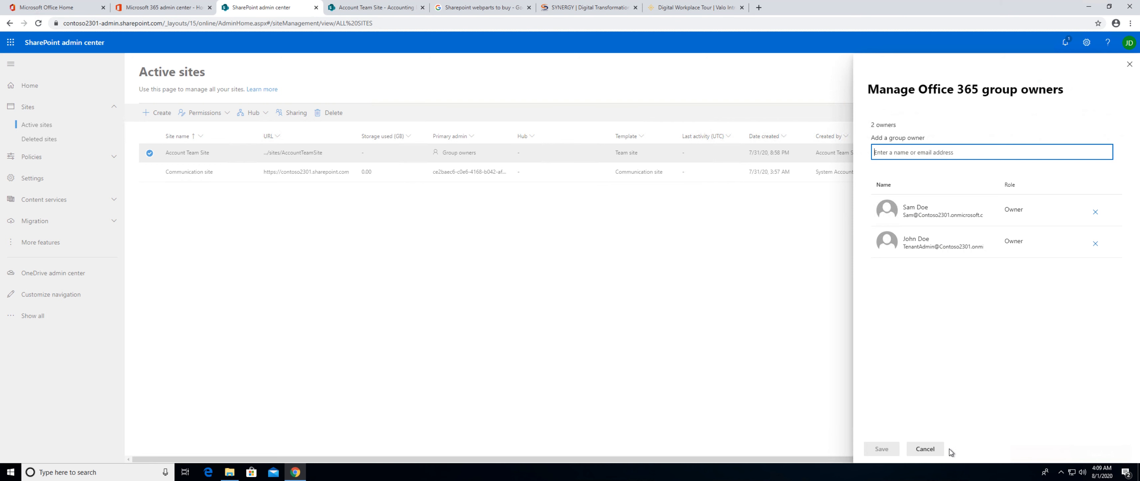
left_click(933, 449)
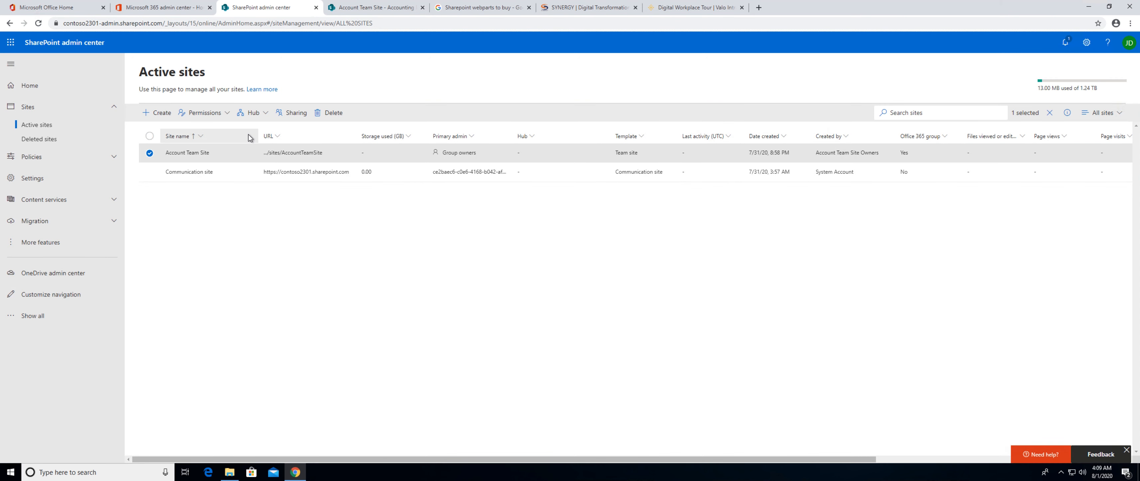
left_click(220, 114)
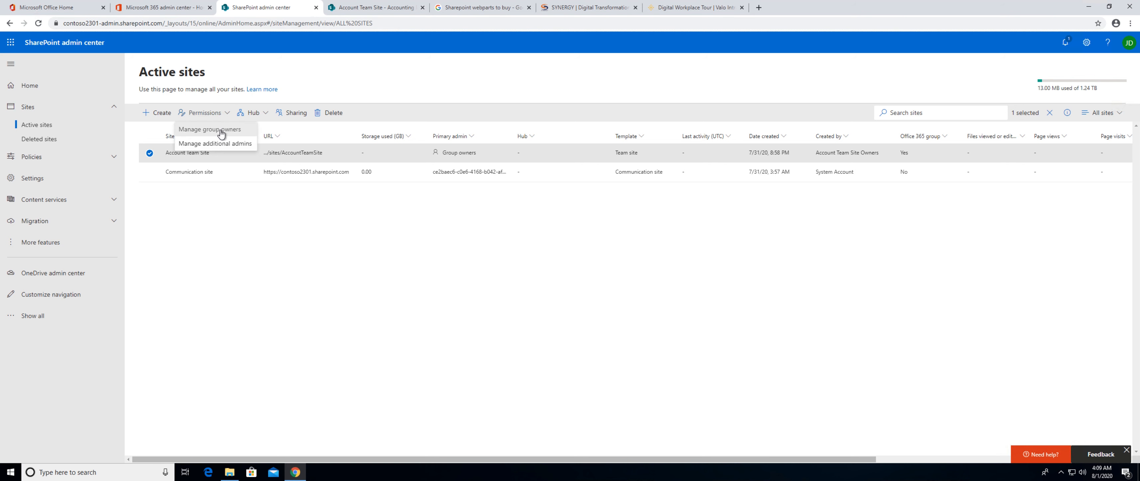
left_click(216, 144)
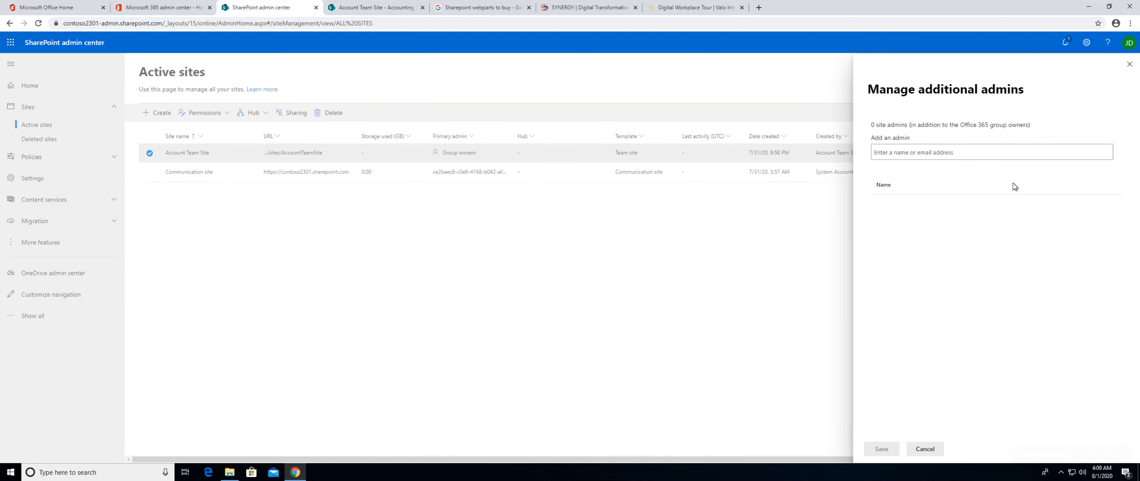
left_click(1129, 65)
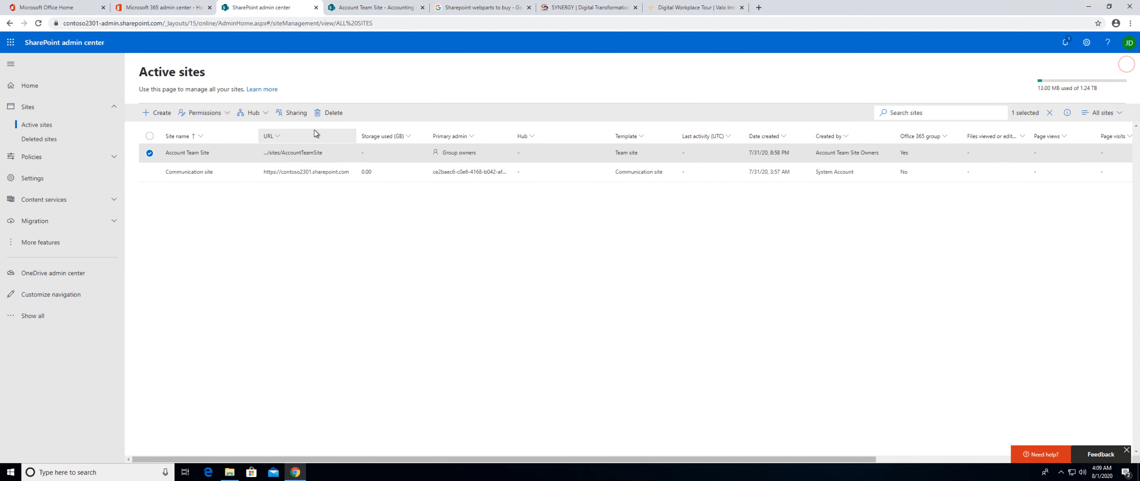
Open Account Team Site's sharing settings and look at the guest users list in the Microsoft 365 admin center.
left_click(295, 113)
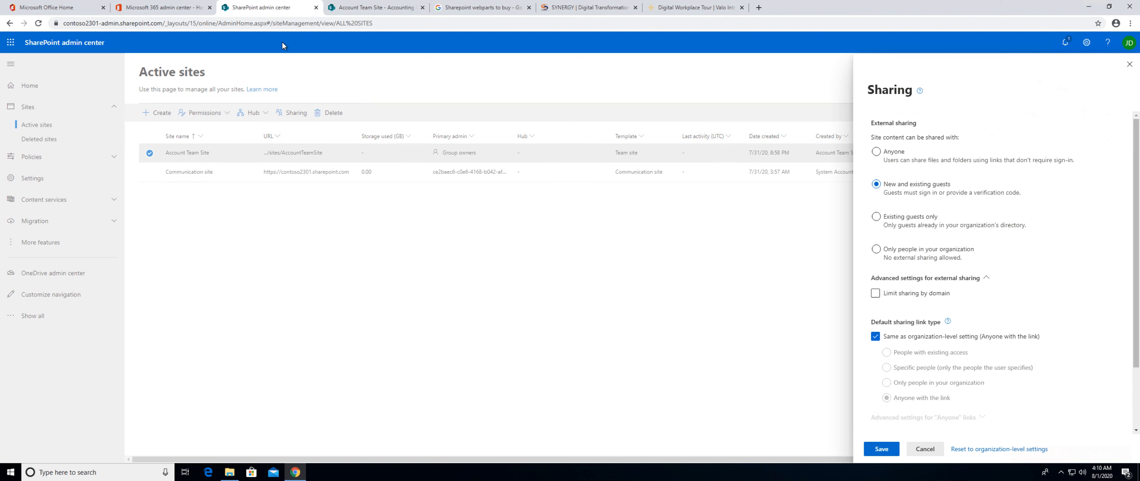
left_click(200, 9)
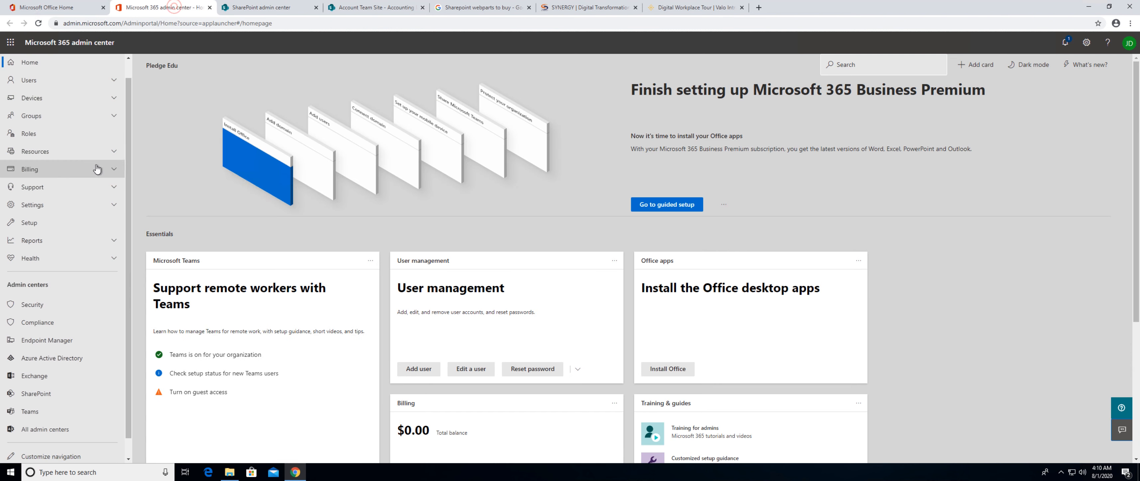
left_click(60, 99)
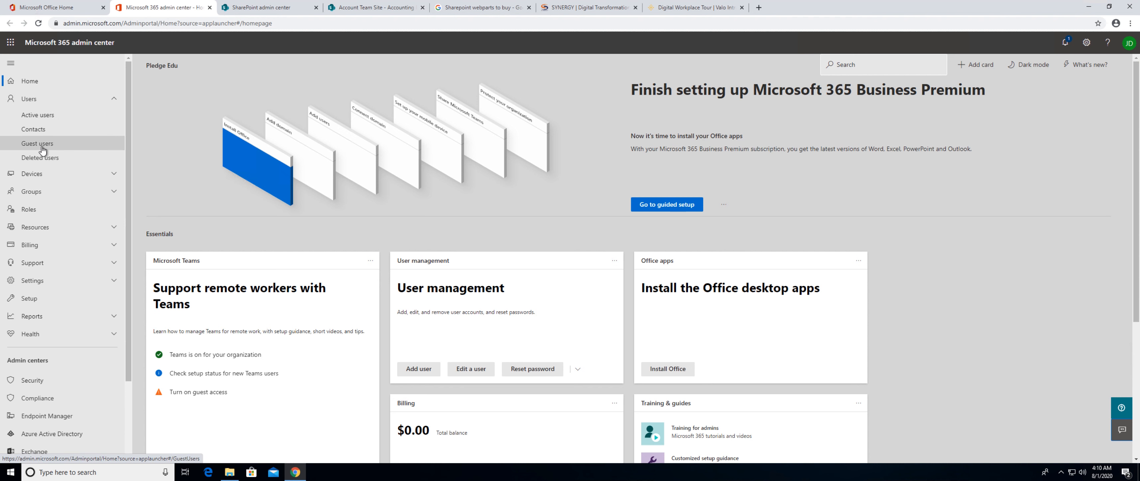
left_click(42, 147)
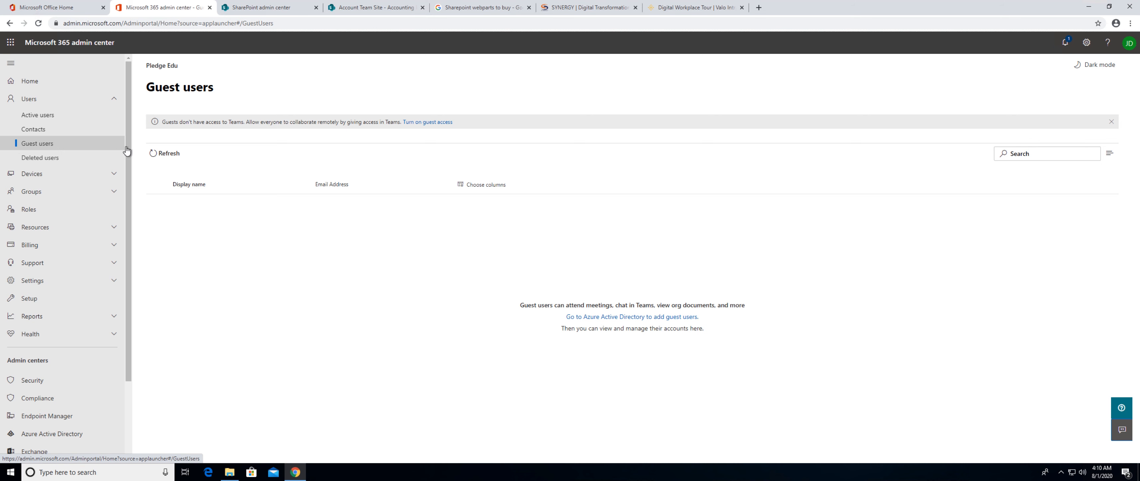
View the group membership on Account Team Site, open the form for adding members, and cancel it.
left_click(251, 7)
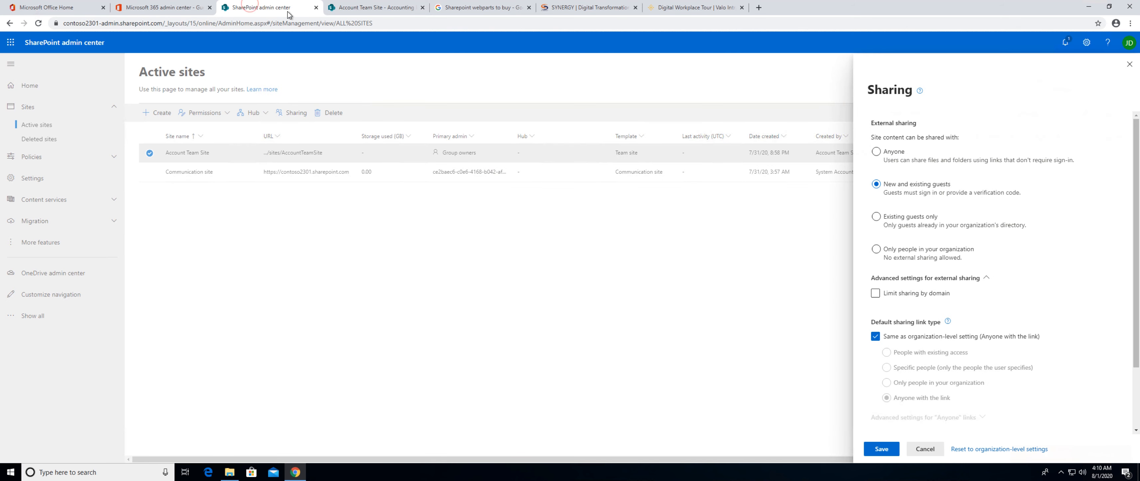
left_click(347, 9)
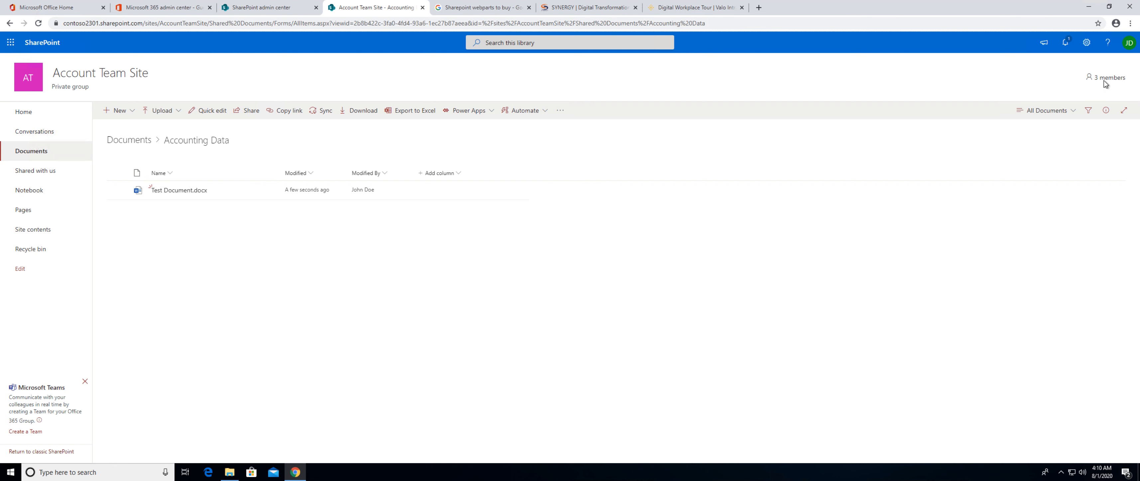
left_click(1091, 79)
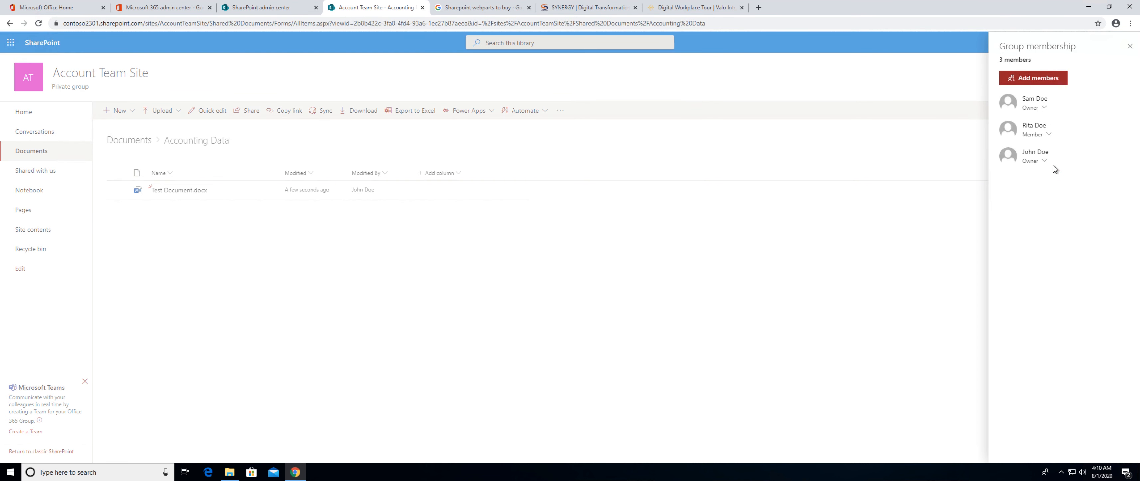
left_click(1045, 87)
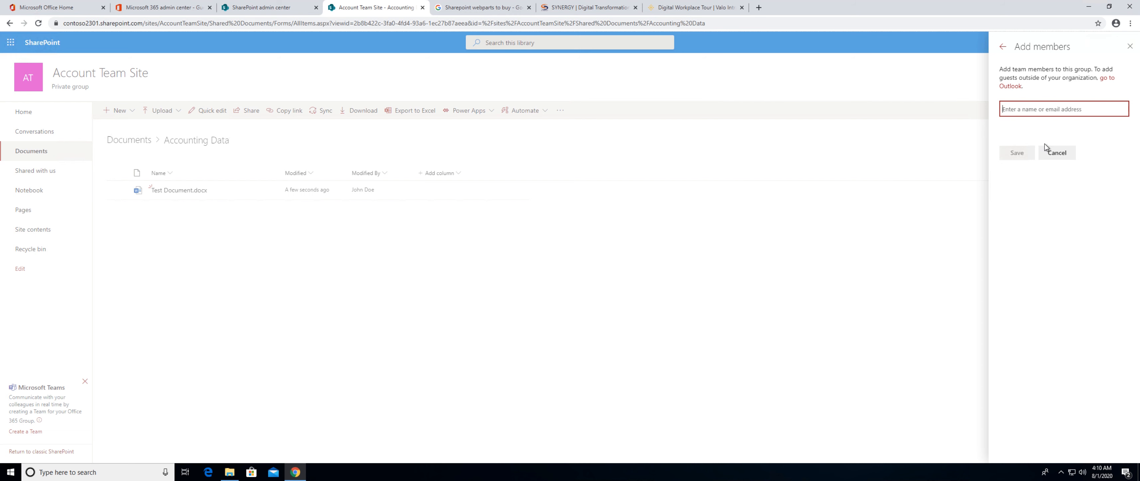
left_click(1059, 153)
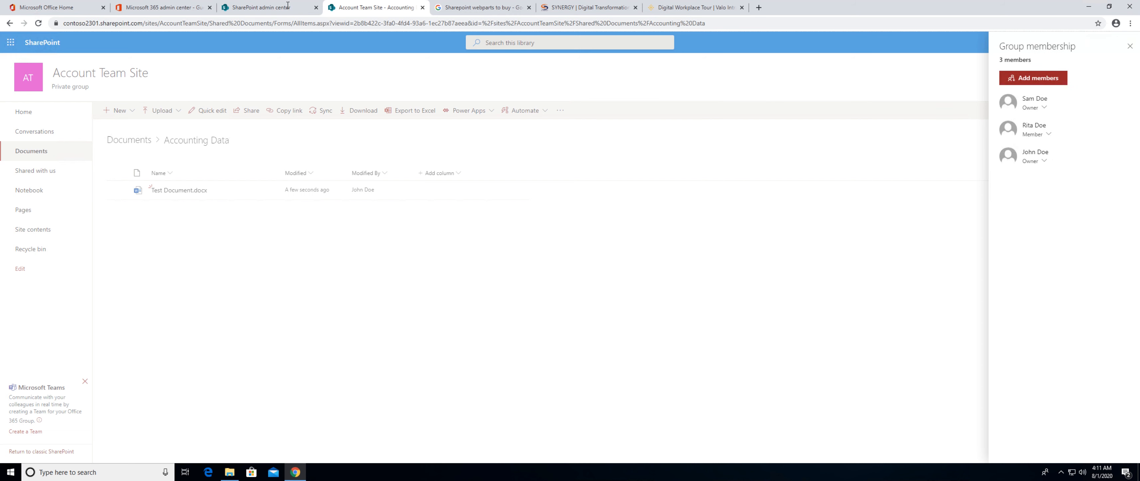
Return to Account Team Site's sharing settings, try the external sharing levels, and choose Anyone.
left_click(270, 7)
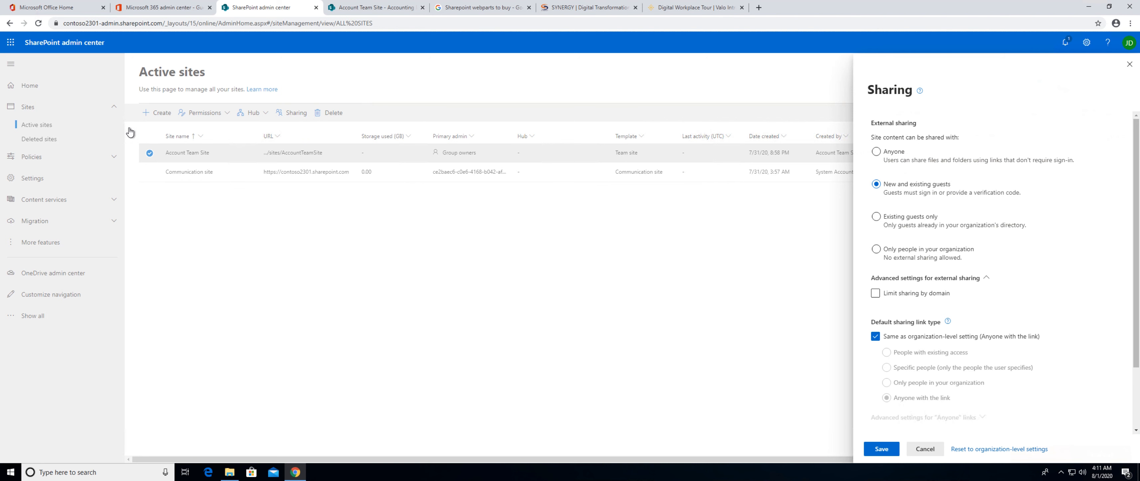
left_click(203, 7)
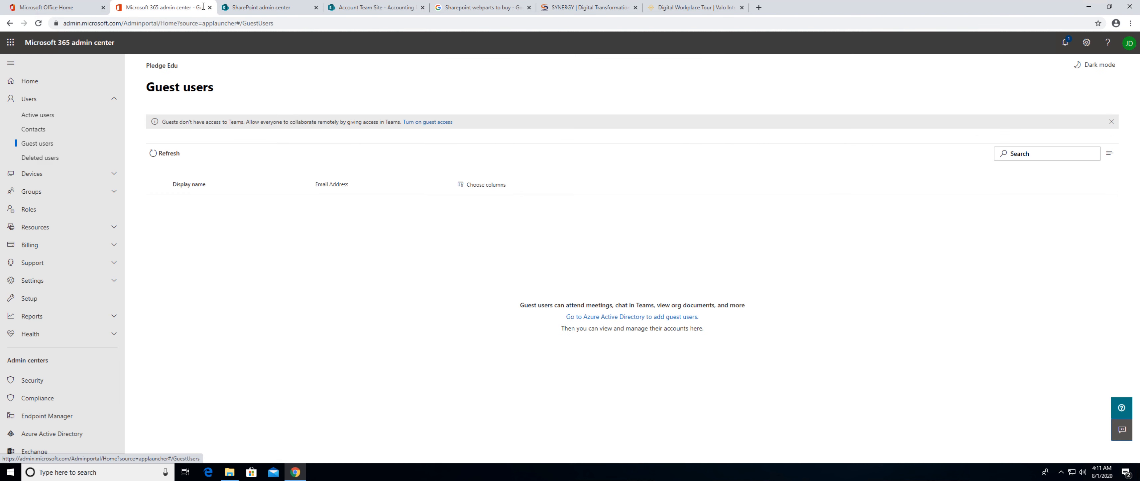
left_click(259, 13)
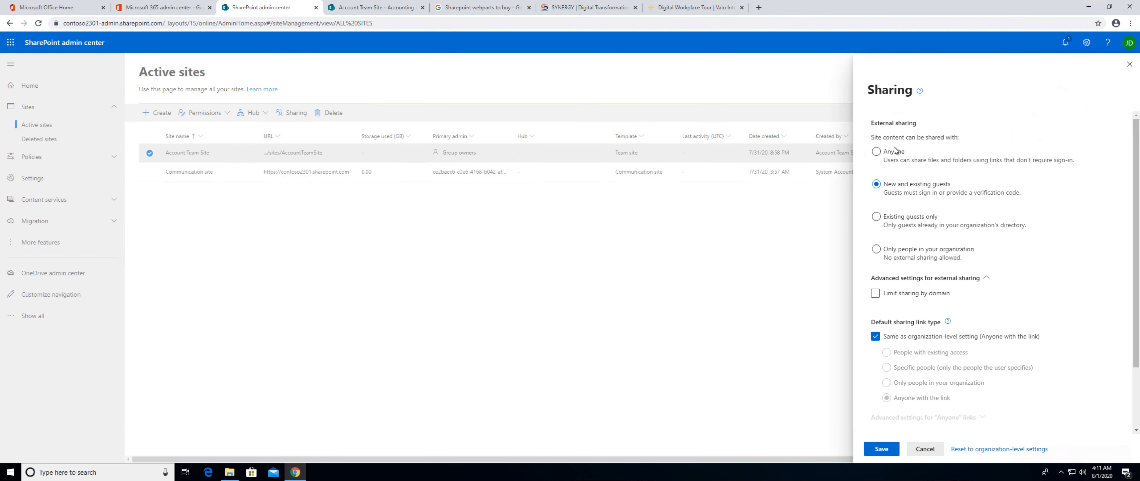
left_click(876, 249)
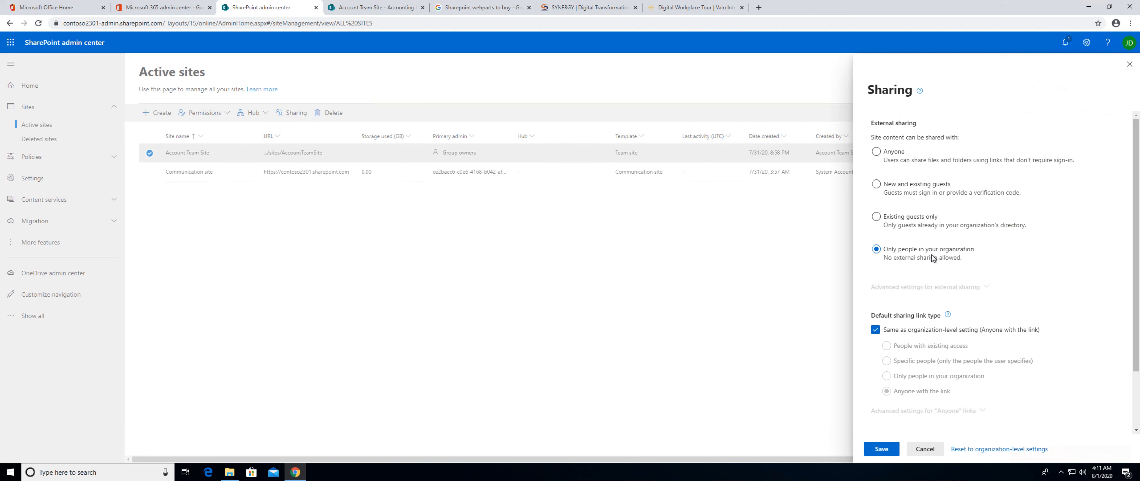
left_click(876, 216)
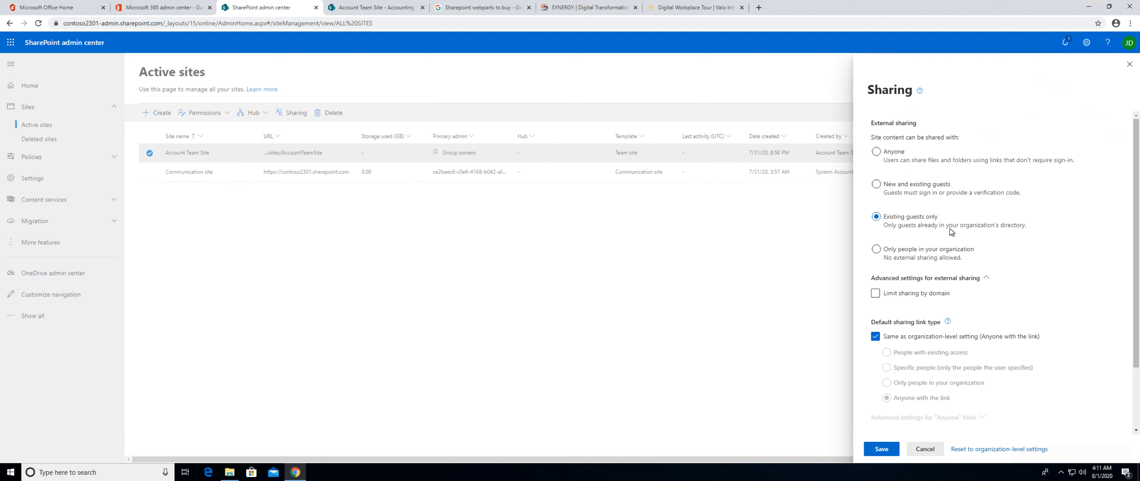
left_click(876, 186)
left_click(876, 153)
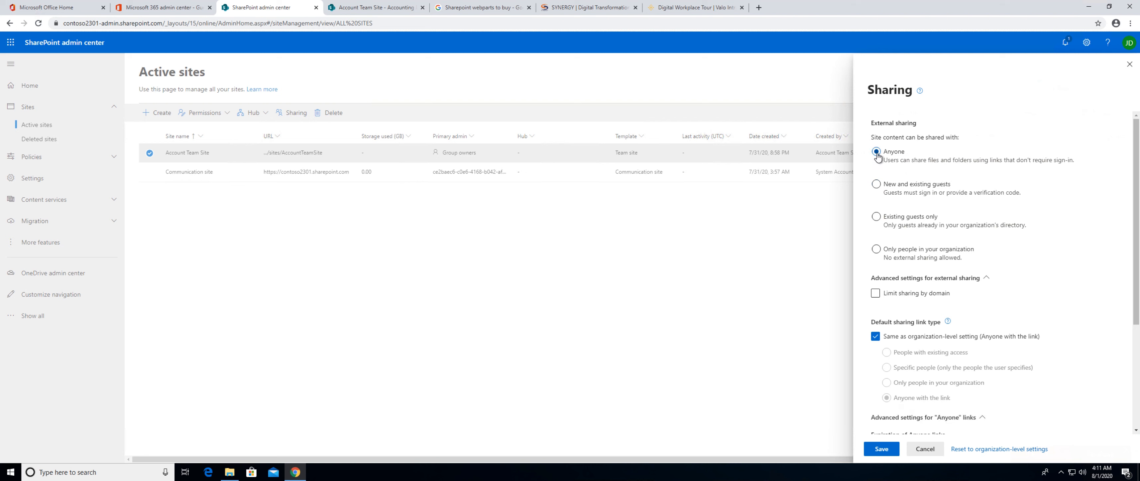
Enable limiting Account Team Site's external sharing by domain, and review the default sharing link and Anyone link settings.
left_click(876, 295)
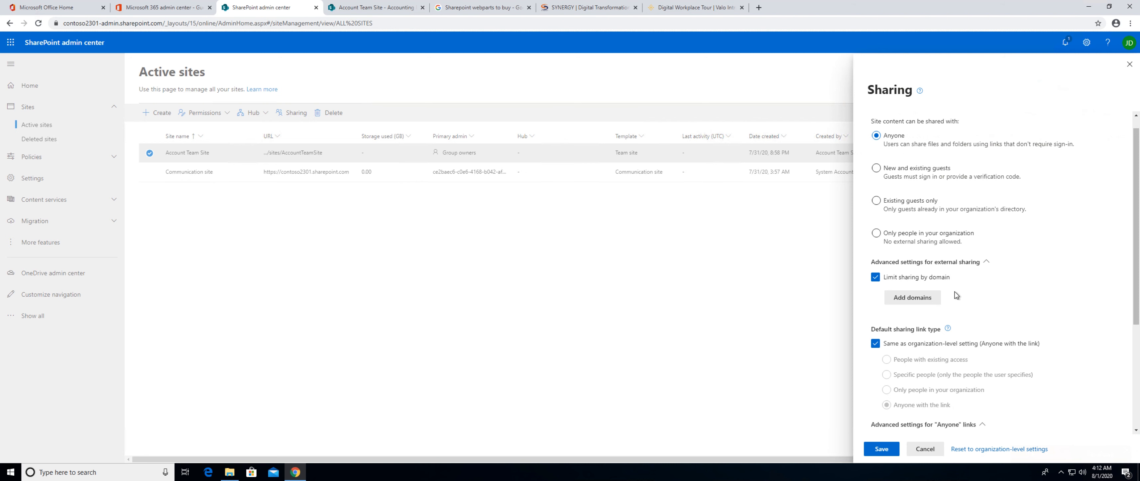
scroll(890, 269, "down", 3)
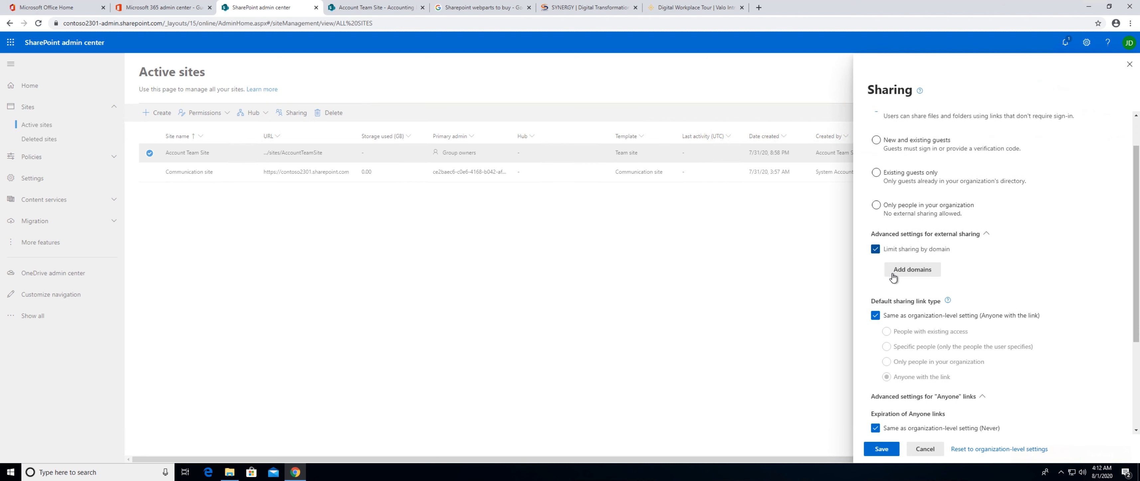
scroll(892, 278, "down", 1)
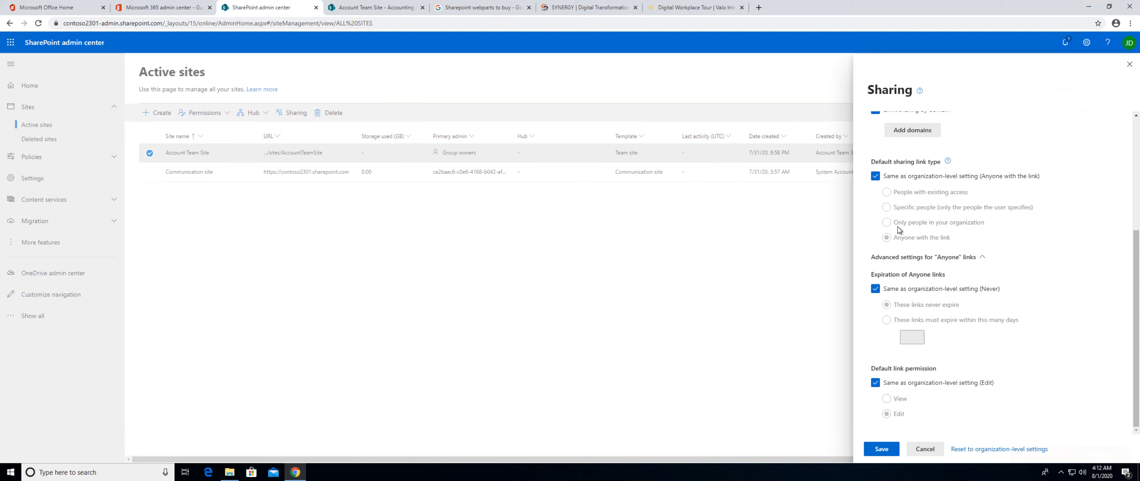
In Account Team Site's Documents library, select the Accounting Data folder and open its sharing dialog.
left_click(383, 9)
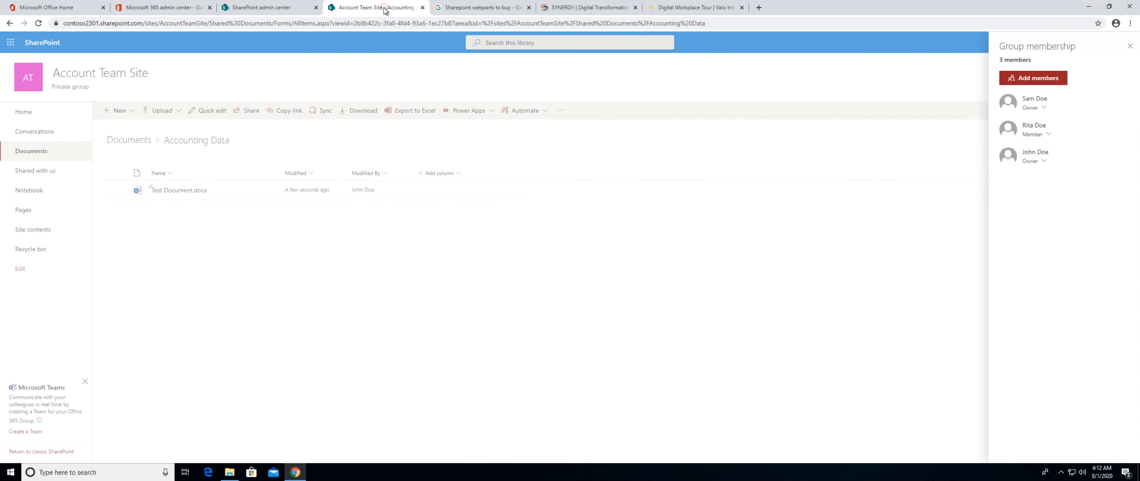
left_click(255, 157)
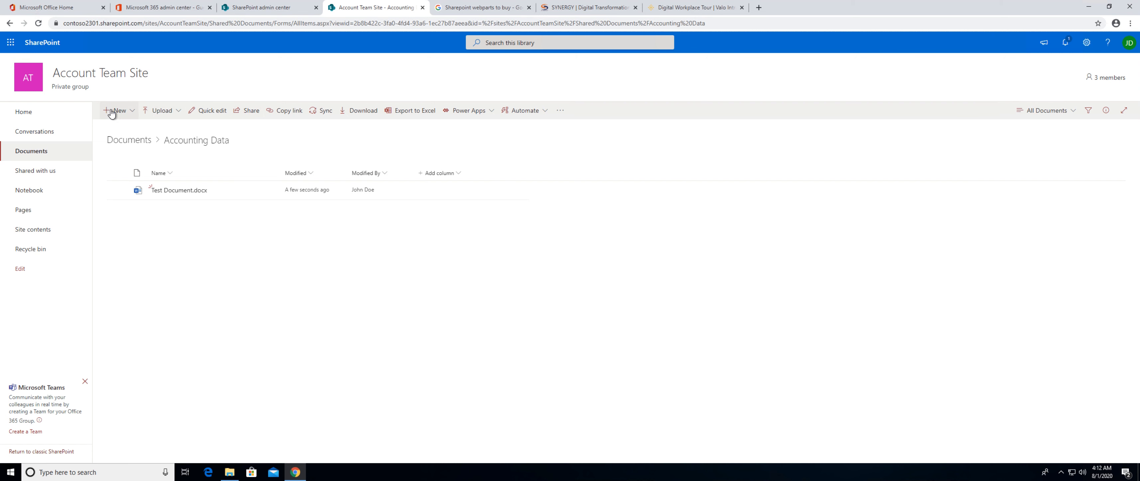
left_click(37, 153)
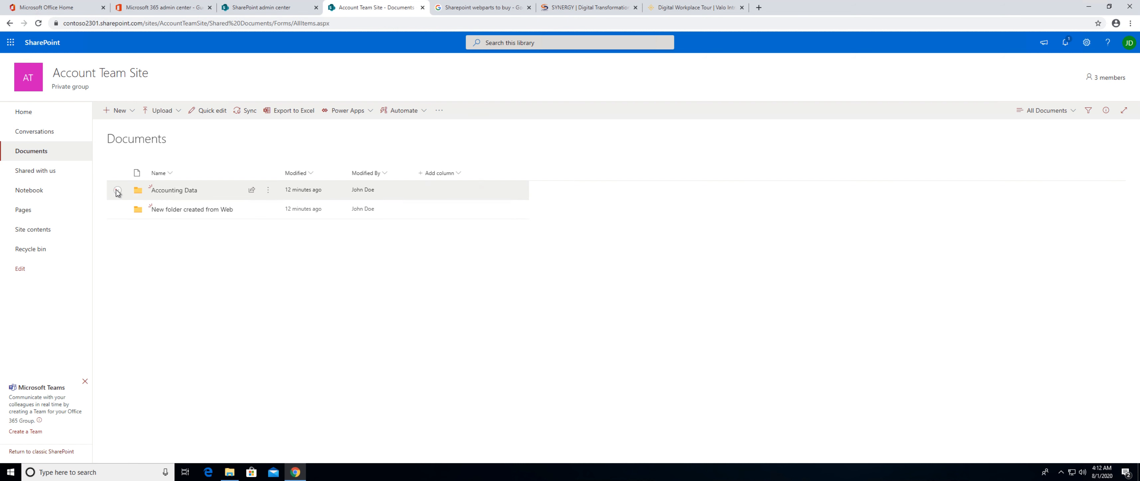
left_click(117, 190)
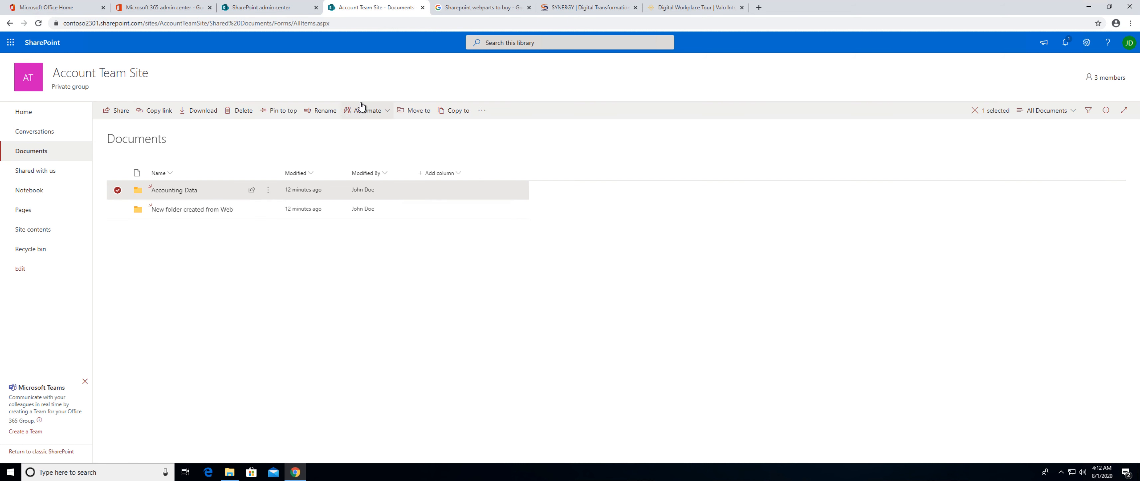
left_click(118, 111)
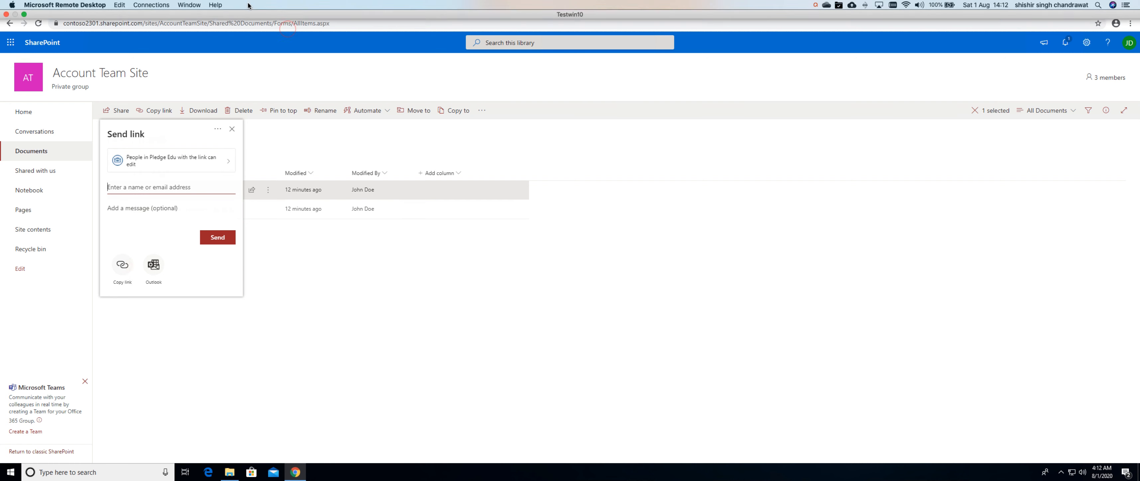
Recheck Account Team Site's external sharing options in the SharePoint admin center, and return to the folder's sharing dialog.
left_click(246, 6)
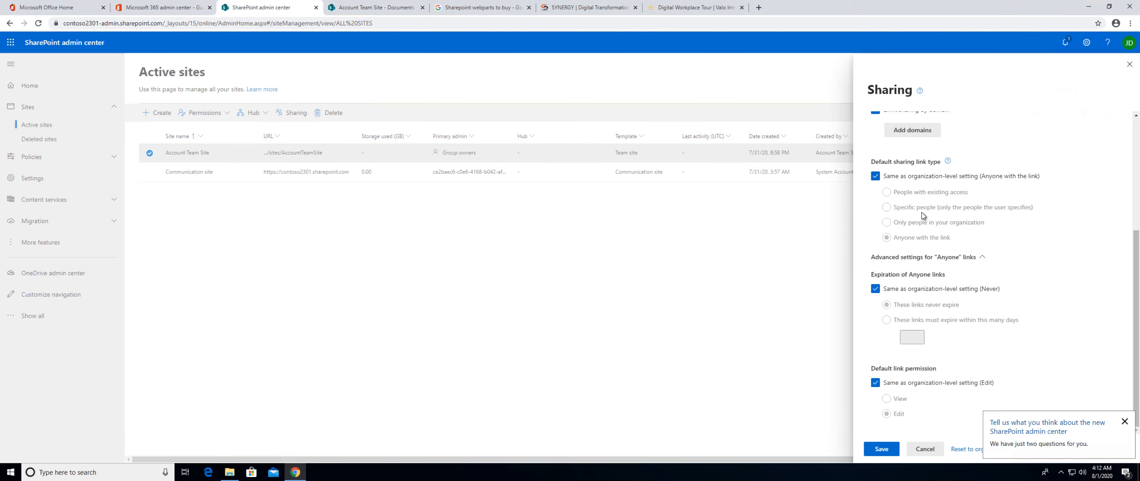
scroll(922, 212, "up", 4)
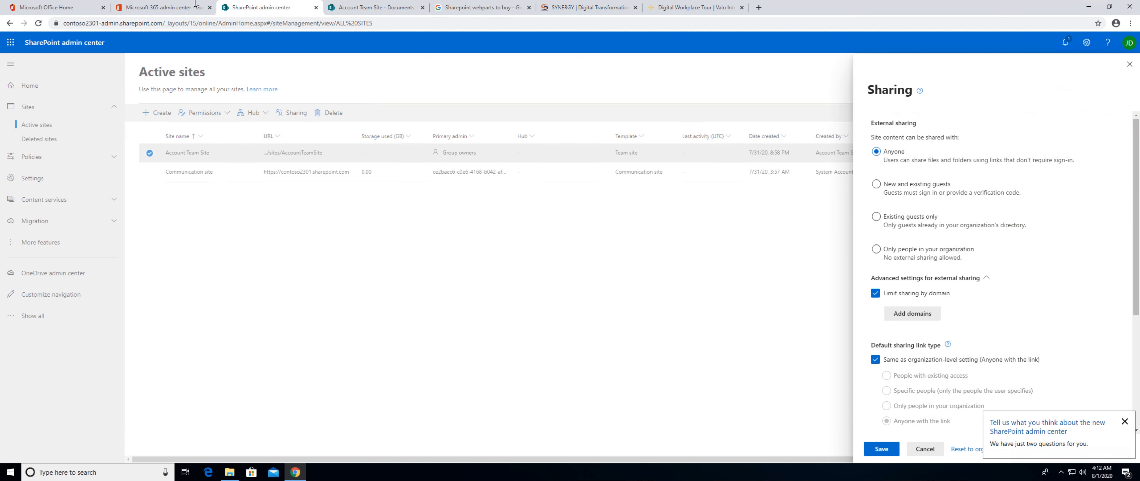
left_click(164, 6)
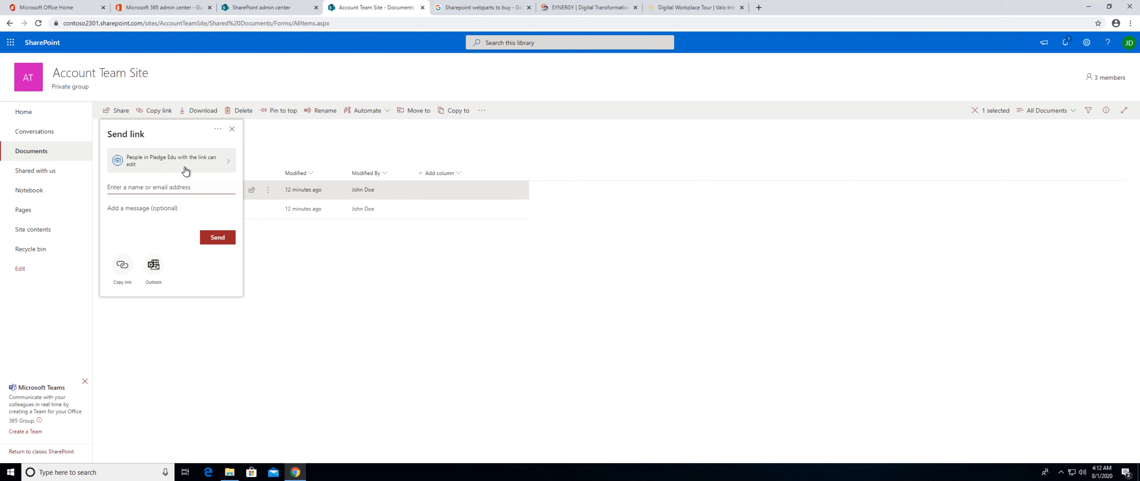
View who the Accounting Data folder's sharing link can work for, and cancel the link settings without changing them.
left_click(203, 165)
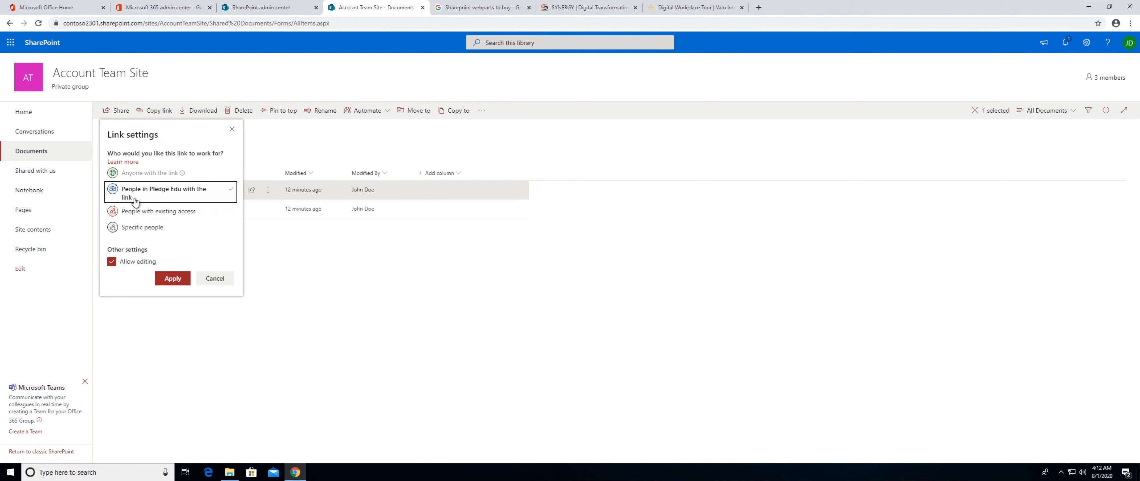
left_click(216, 278)
left_click(155, 187)
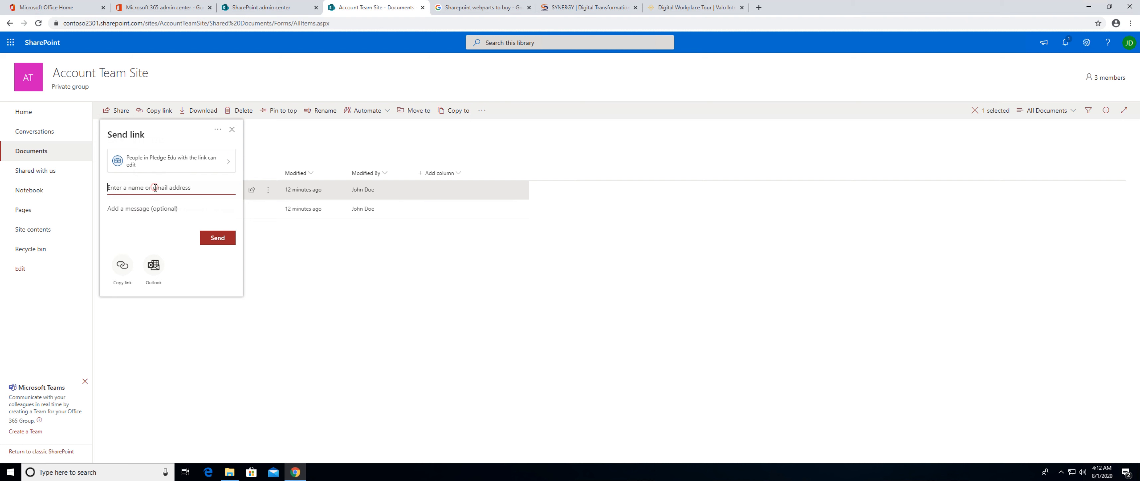
left_click(139, 210)
Review Account Team Site's default link type, expiration and permission settings in the SharePoint admin center, and discard the sharing changes.
left_click(257, 9)
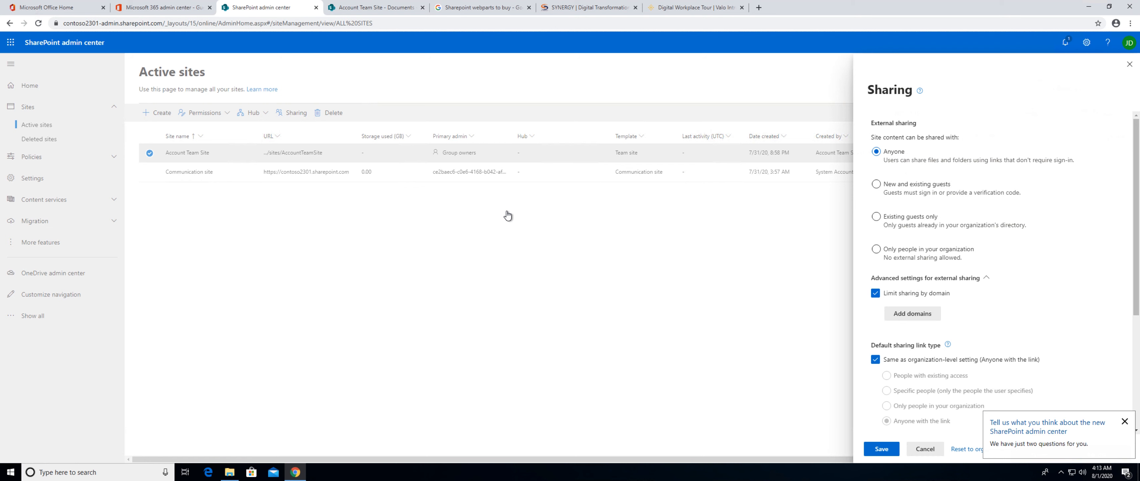
scroll(967, 239, "down", 3)
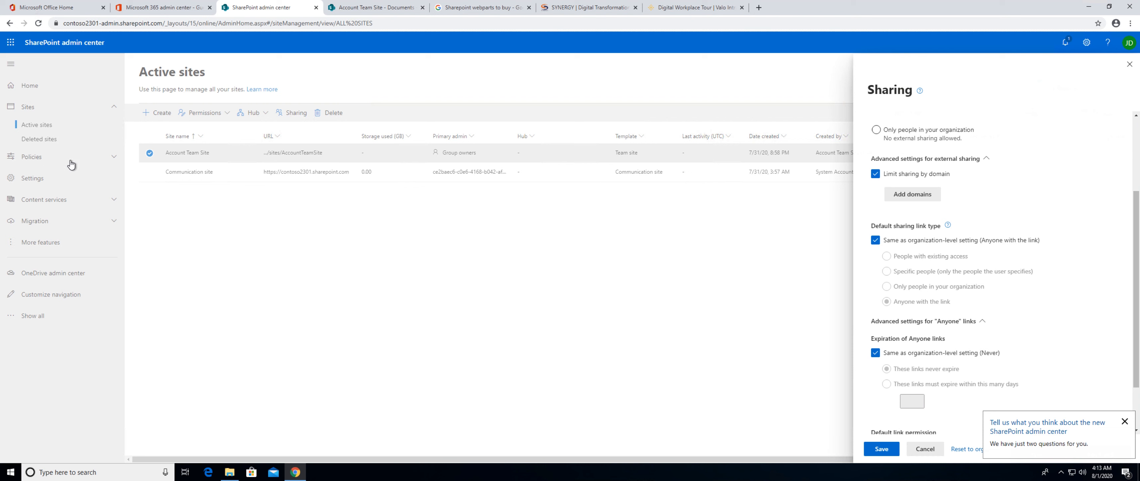
scroll(944, 332, "down", 1)
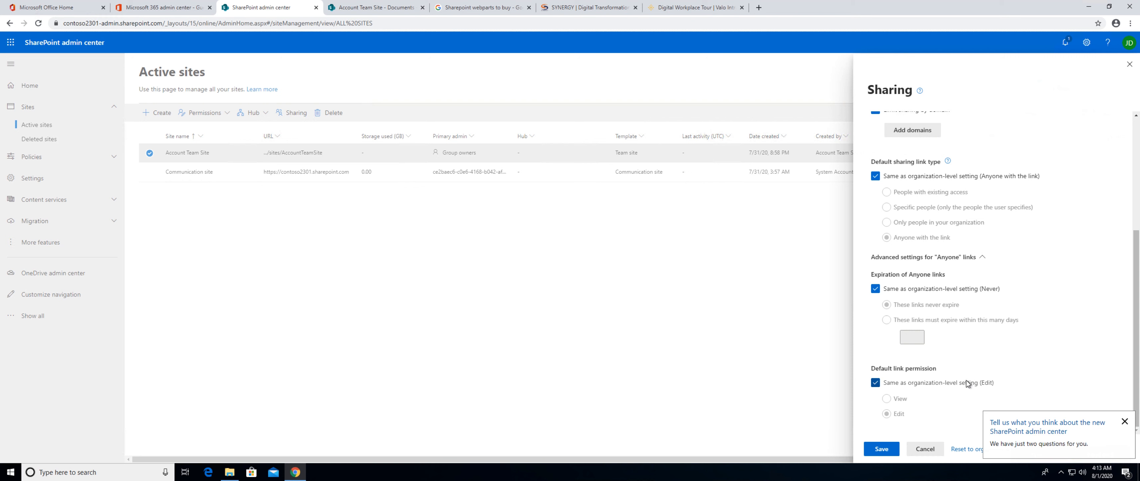
left_click(928, 451)
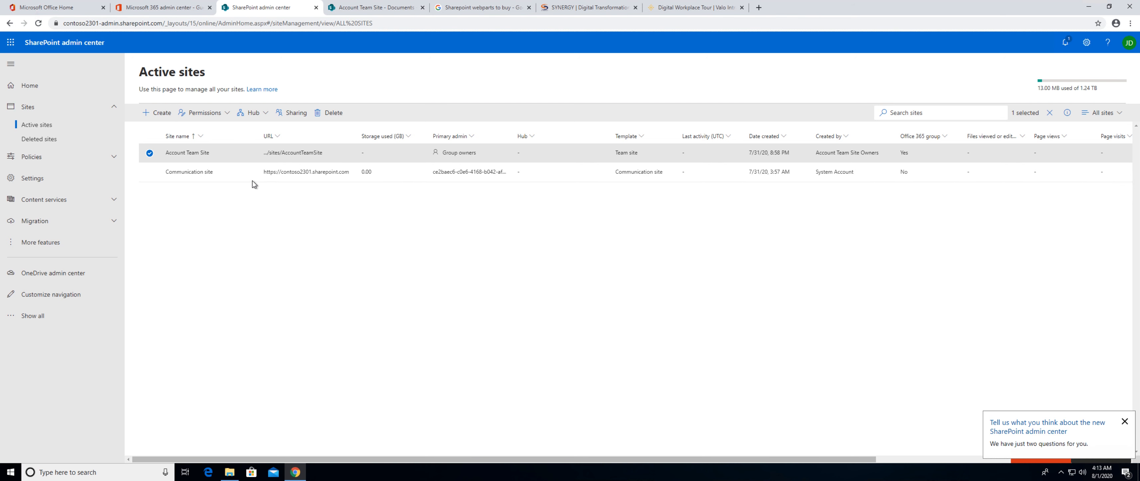
left_click(285, 113)
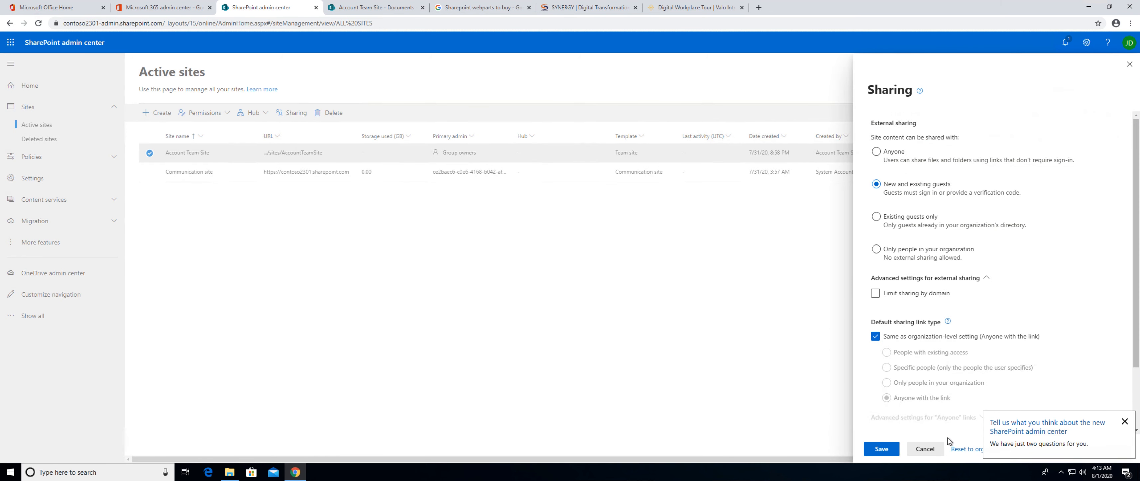
left_click(925, 448)
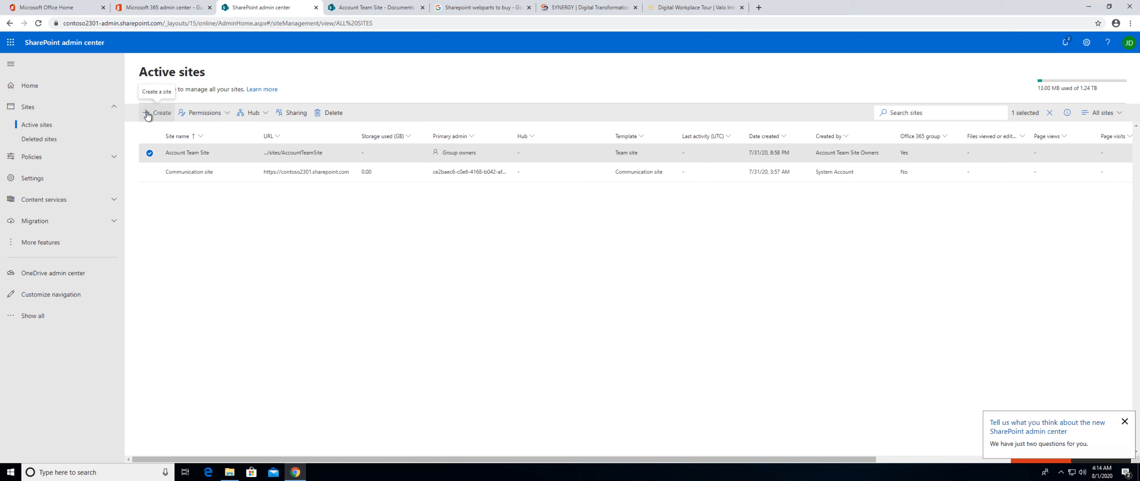
Open the creation form for a new team site and close it without creating anything.
left_click(148, 116)
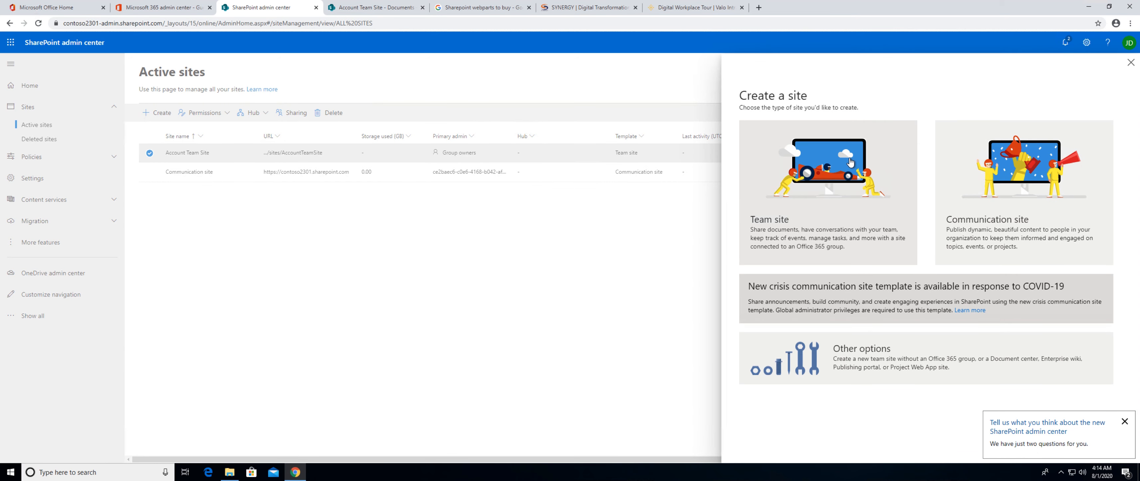
left_click(798, 213)
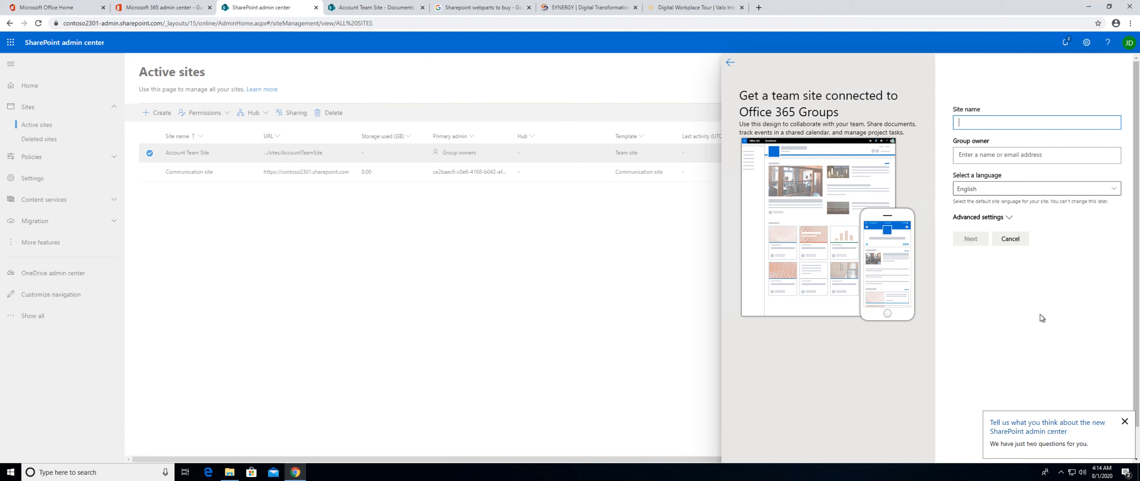
left_click(1123, 422)
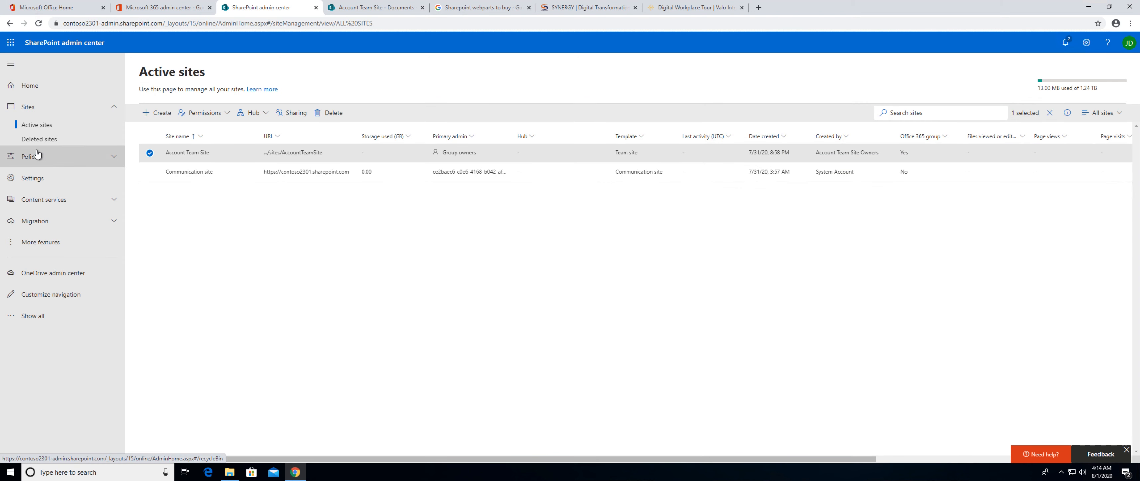
Open the deleted sites list and examine how long deleted sites are retained before permanent deletion.
left_click(41, 140)
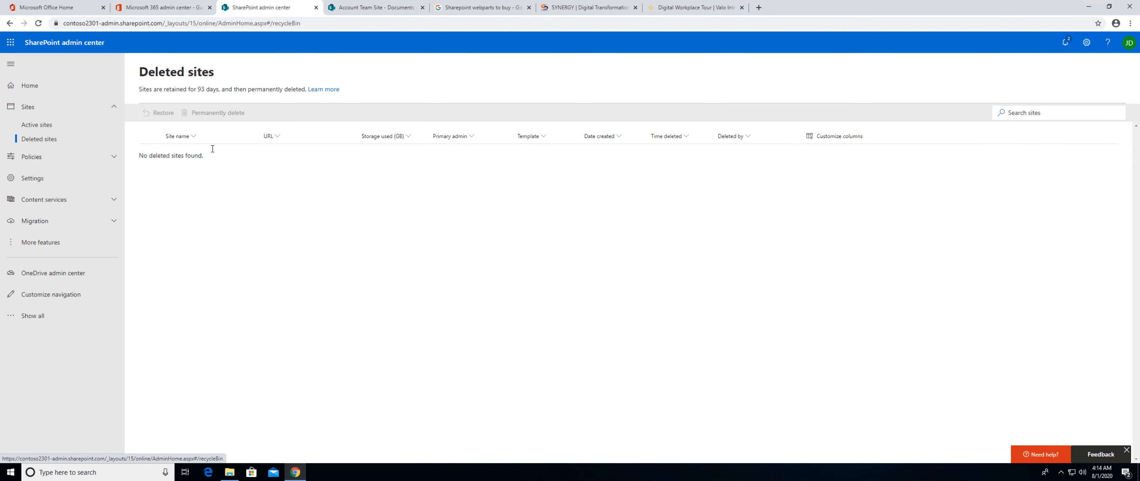
left_click_drag(193, 89, 222, 90)
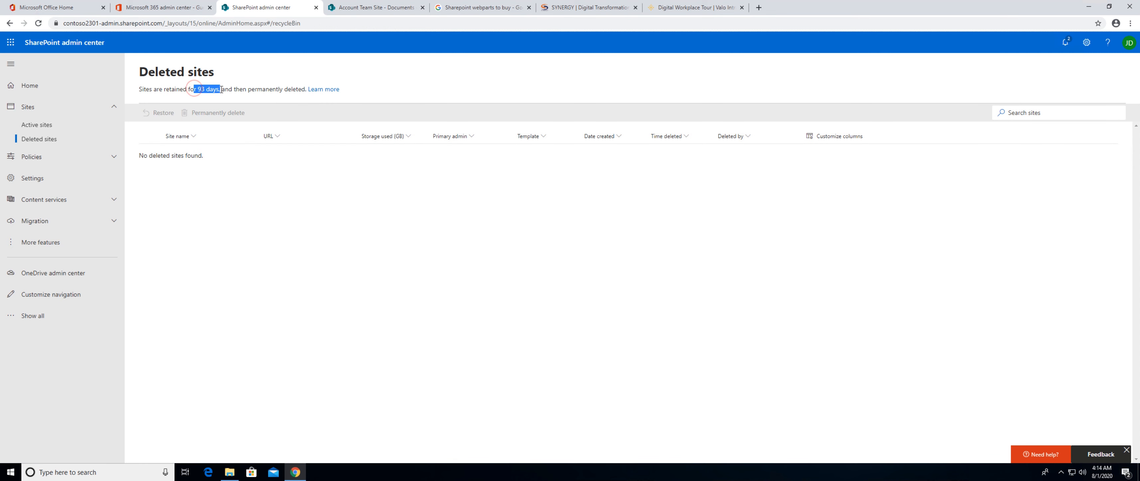
left_click_drag(244, 89, 287, 87)
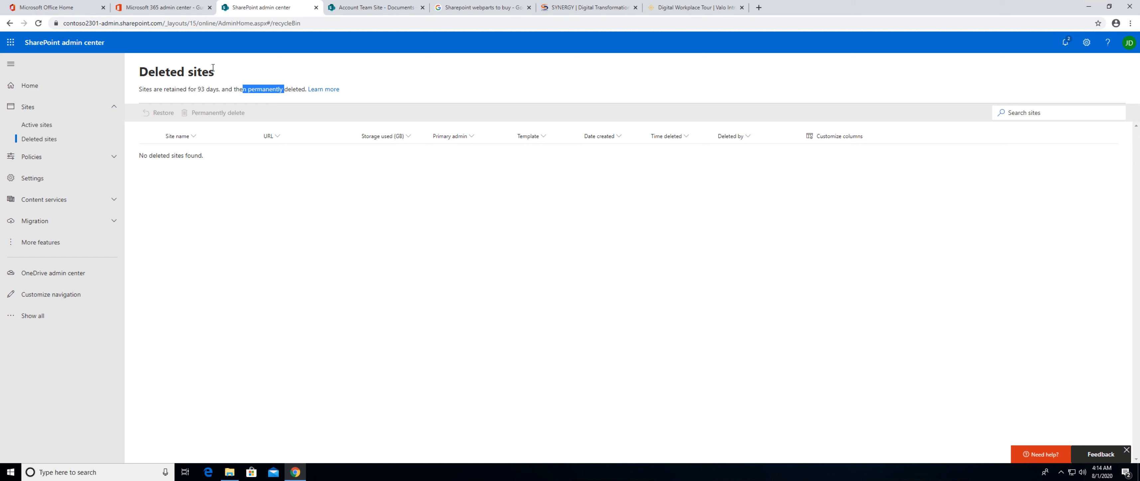
Examine the organization-level sharing policy for external sharing, default file and folder links, Anyone link options and other settings.
left_click(56, 157)
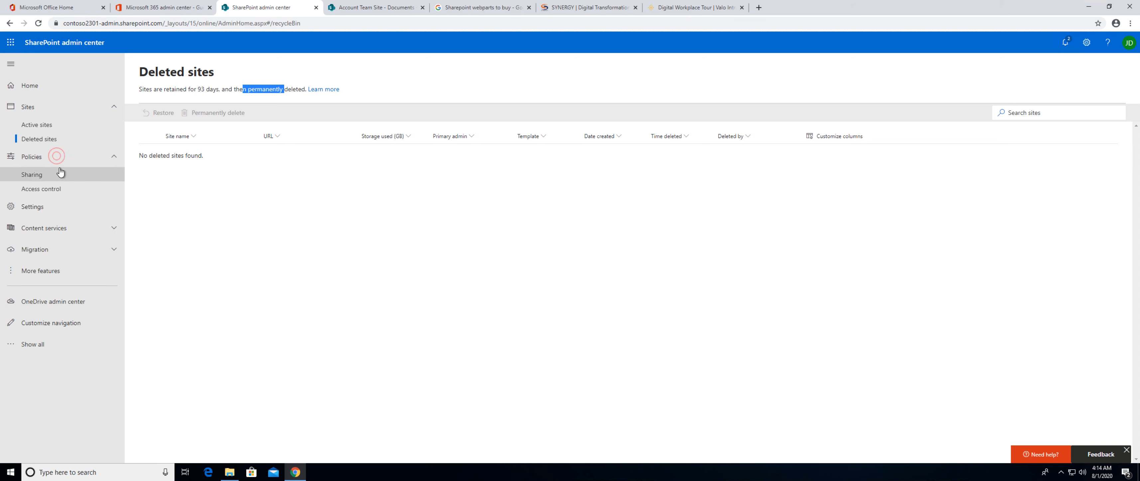
left_click(42, 188)
left_click(40, 175)
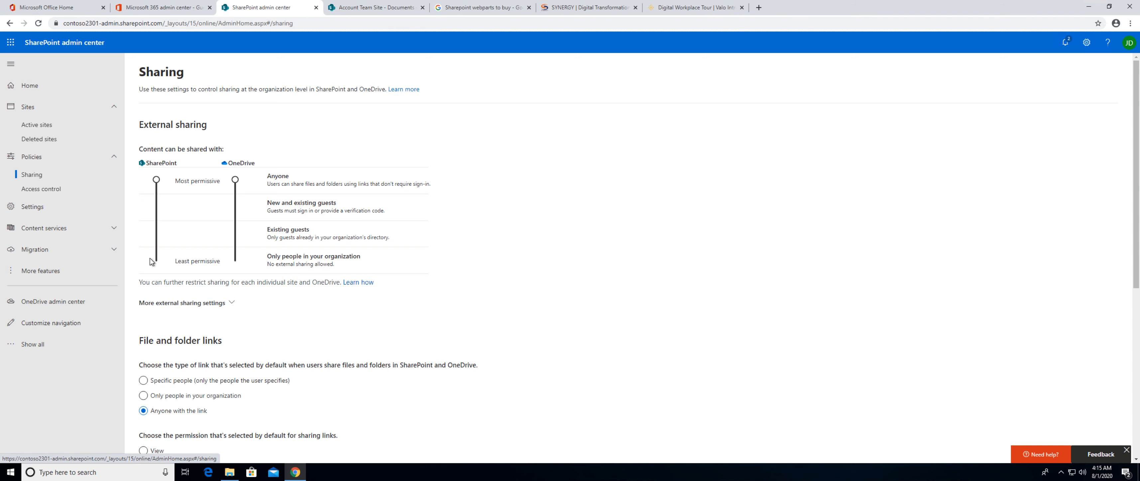
scroll(152, 265, "down", 2)
scroll(173, 296, "down", 3)
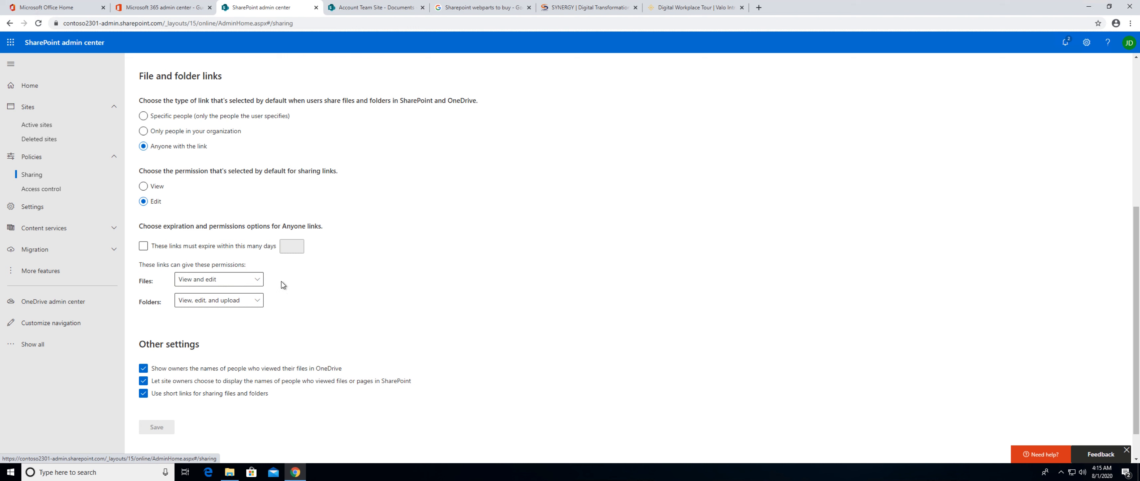
scroll(281, 282, "up", 1)
scroll(270, 274, "down", 2)
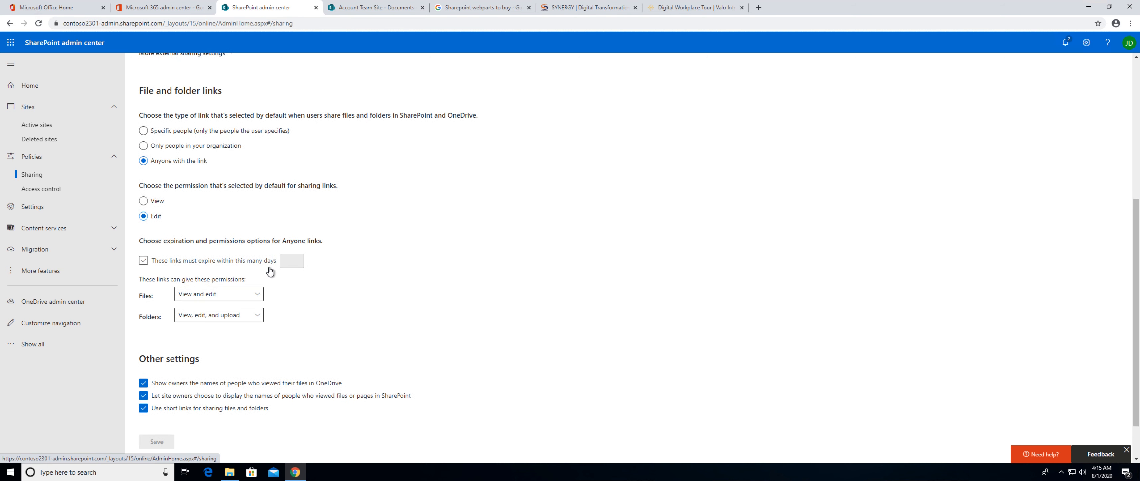
scroll(363, 242, "up", 5)
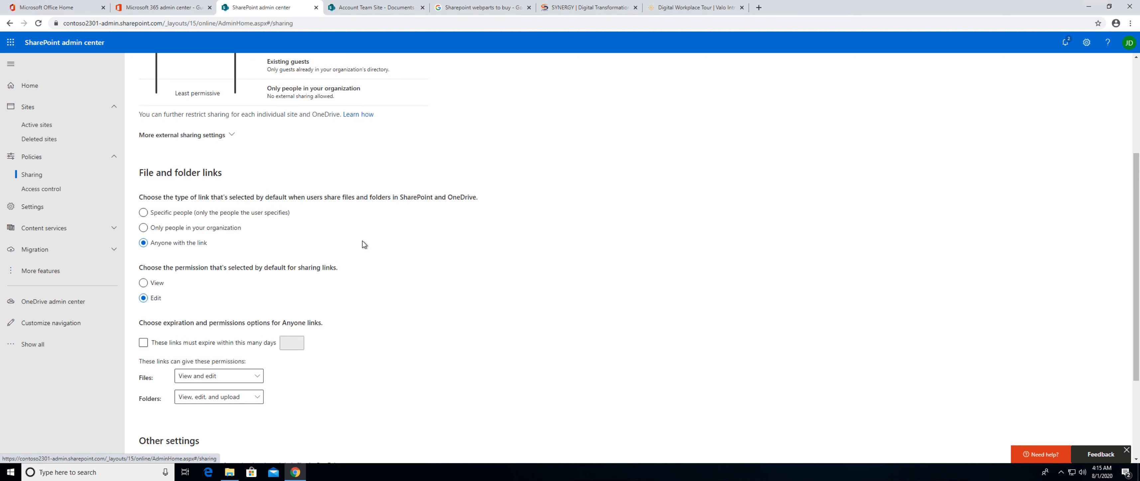
In the access control policies, try allowing access only from specific IP address ranges, cancel the change, and reopen the network location setting.
left_click(44, 187)
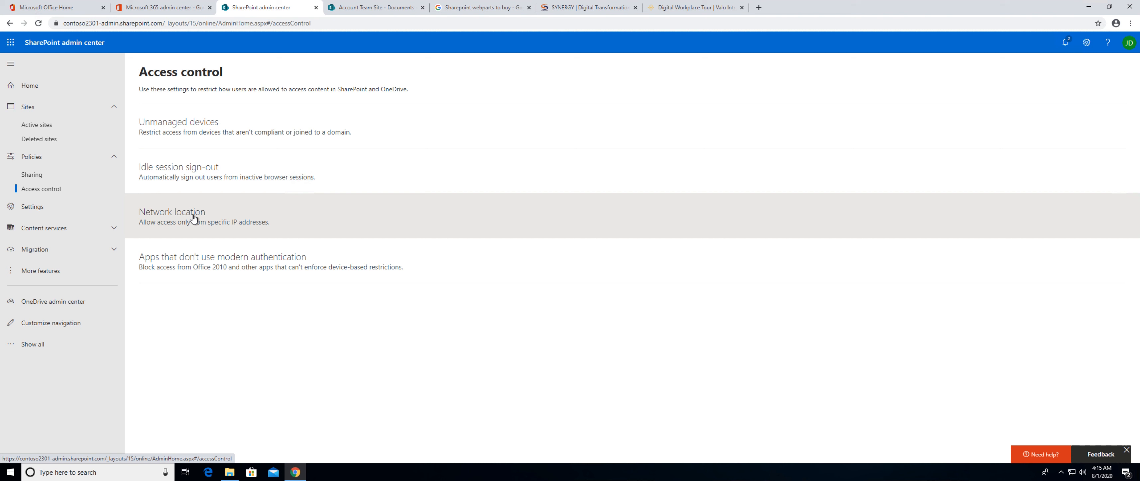
left_click(193, 218)
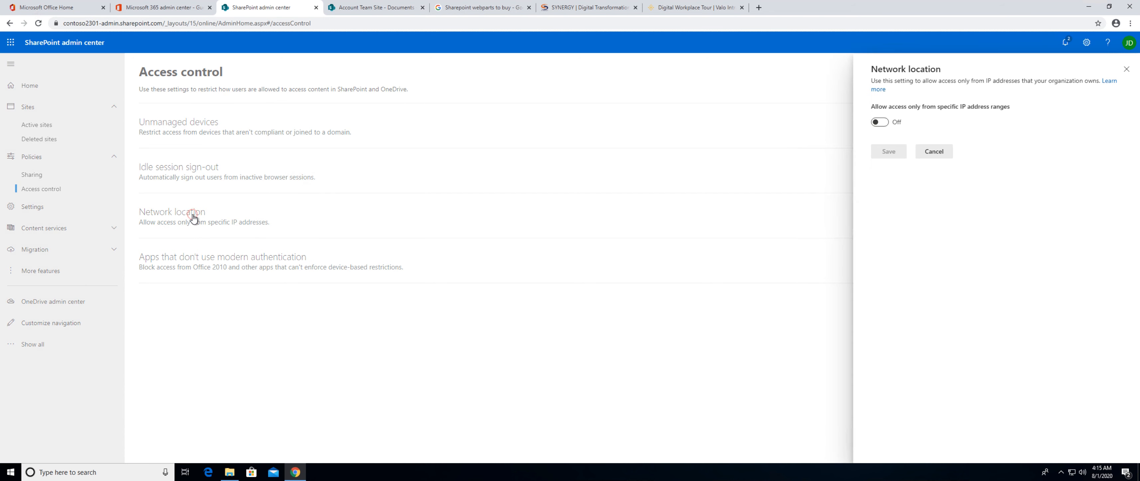
left_click(879, 122)
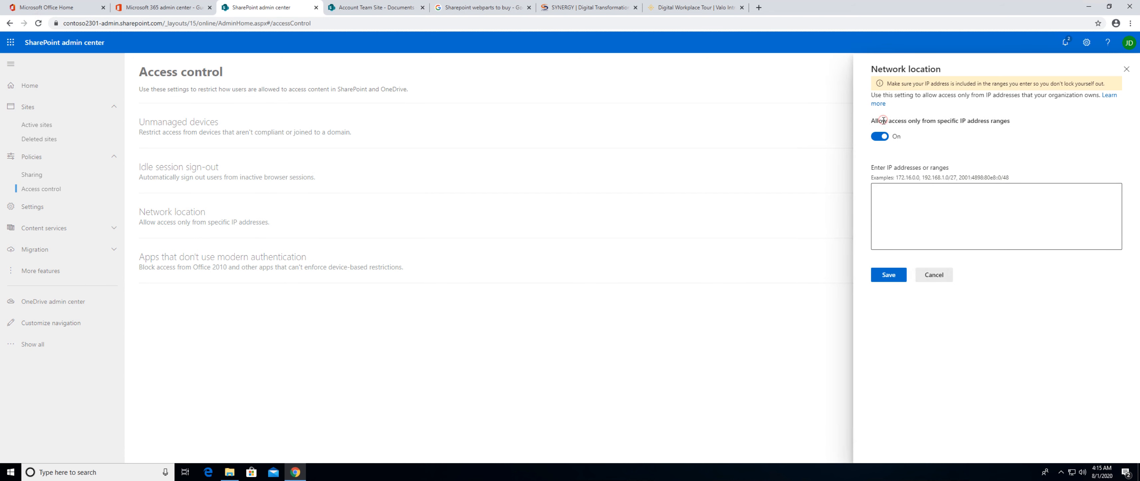
left_click(896, 191)
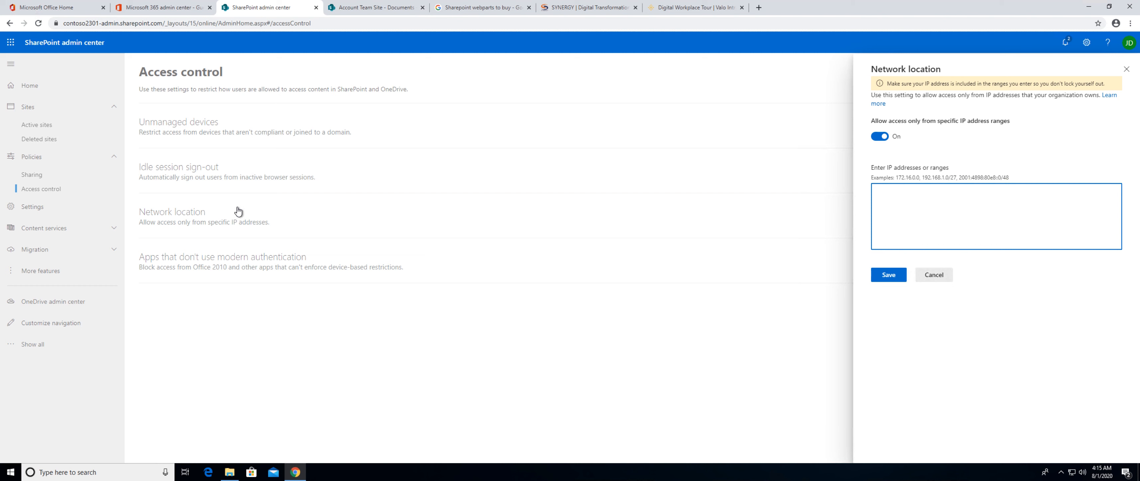
left_click(937, 278)
left_click(208, 221)
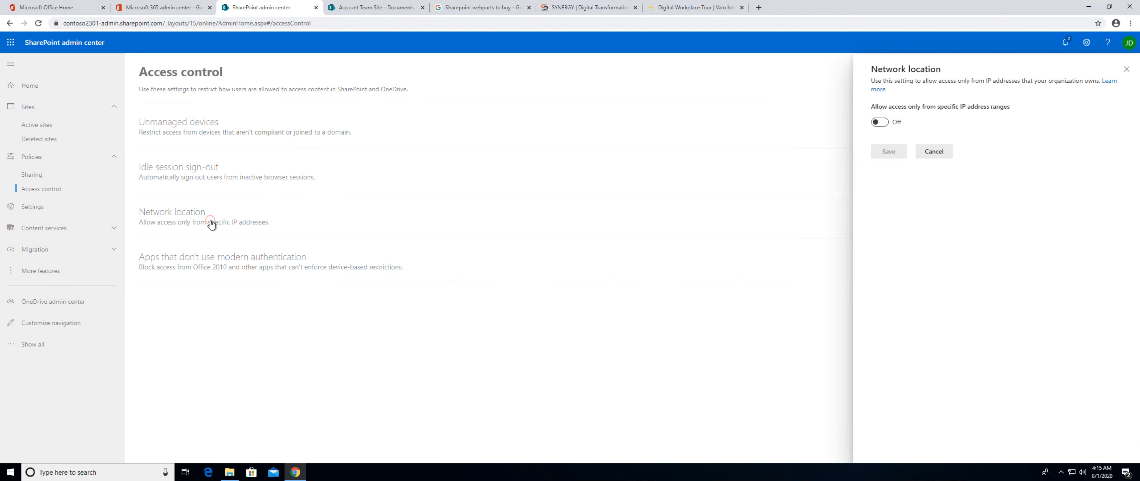
Review the access control policies for apps that don't use modern authentication and for unmanaged devices, leaving both as they are.
left_click(222, 268)
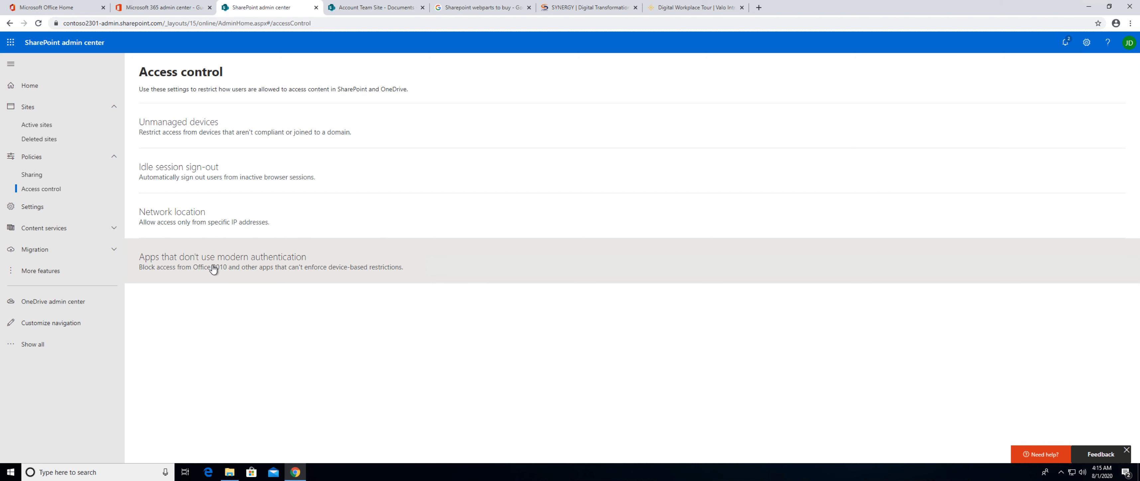
left_click(213, 270)
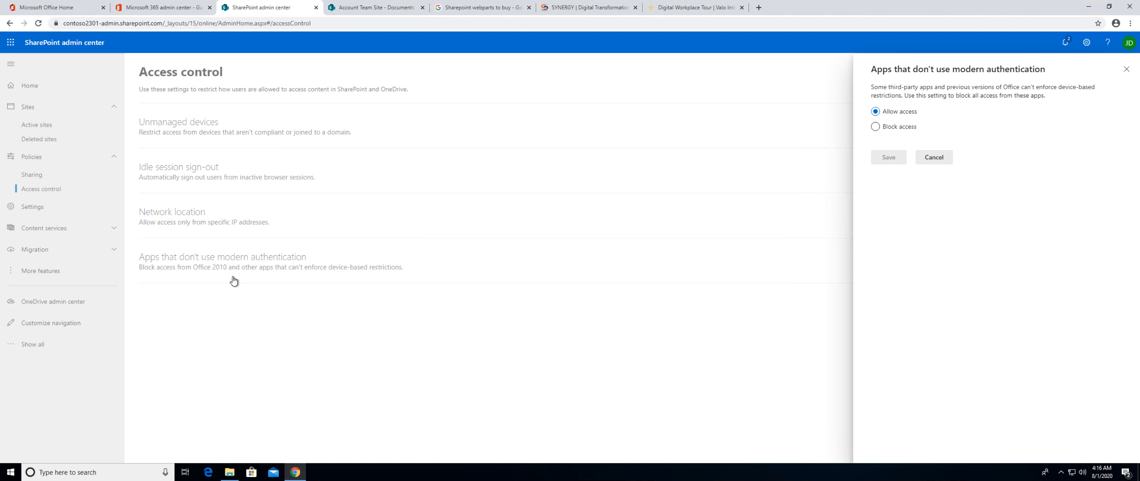
left_click(935, 160)
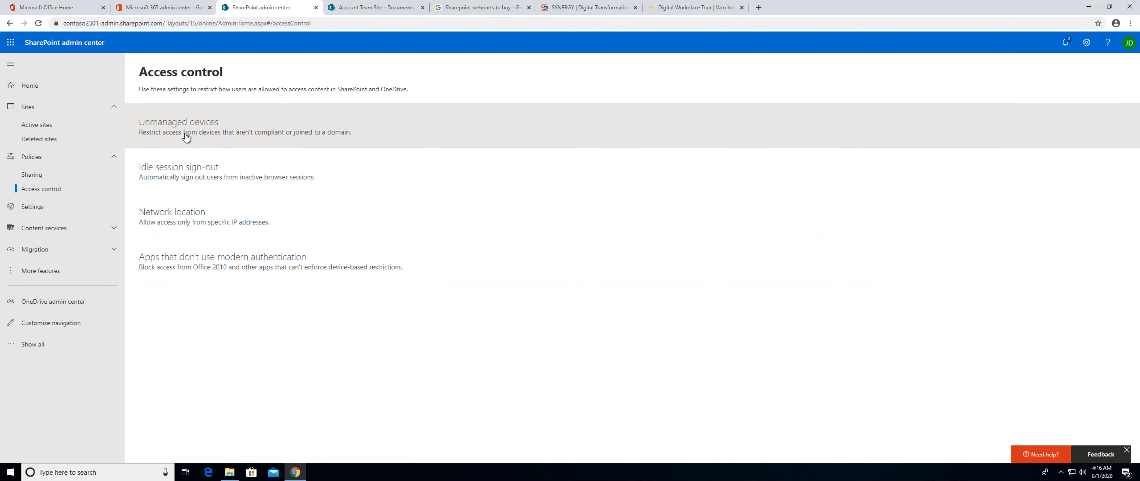
left_click(185, 138)
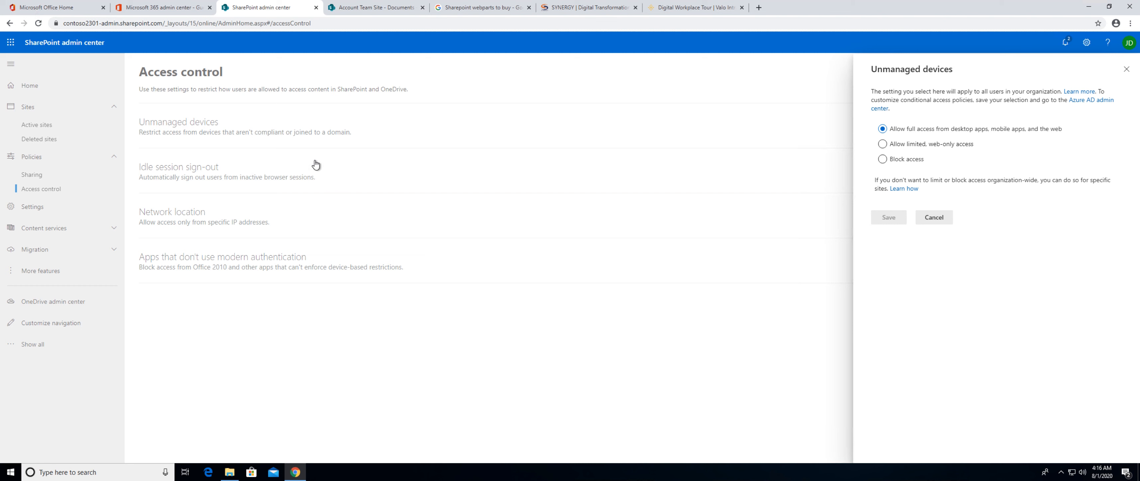
left_click(938, 219)
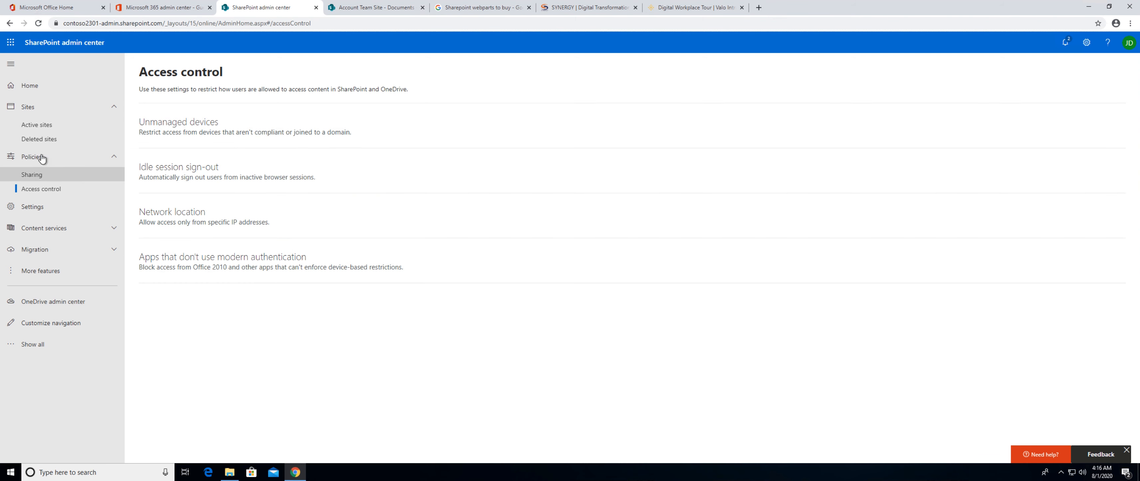
Review the organization settings for the default admin center, modern pages and SharePoint notifications.
left_click(34, 210)
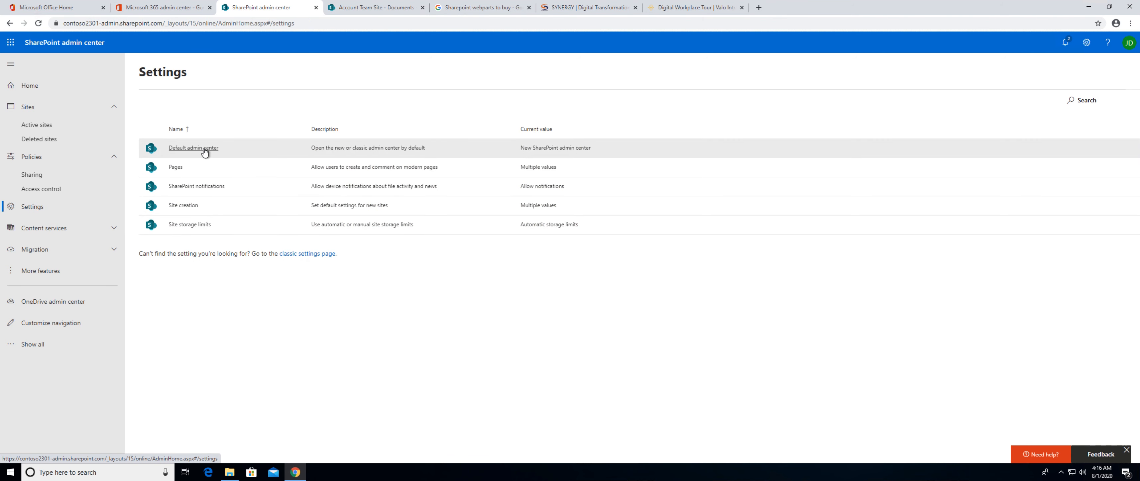
left_click(204, 149)
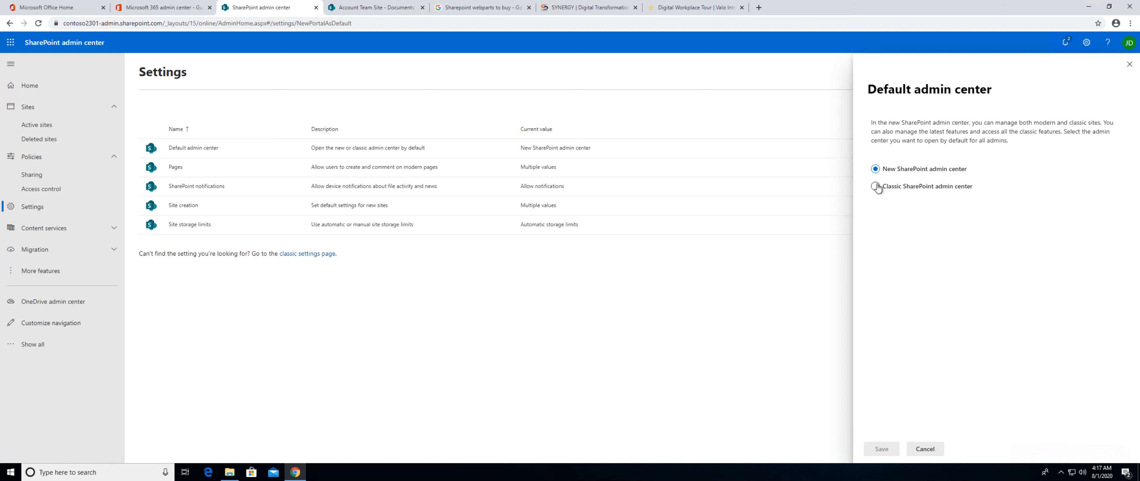
left_click(176, 168)
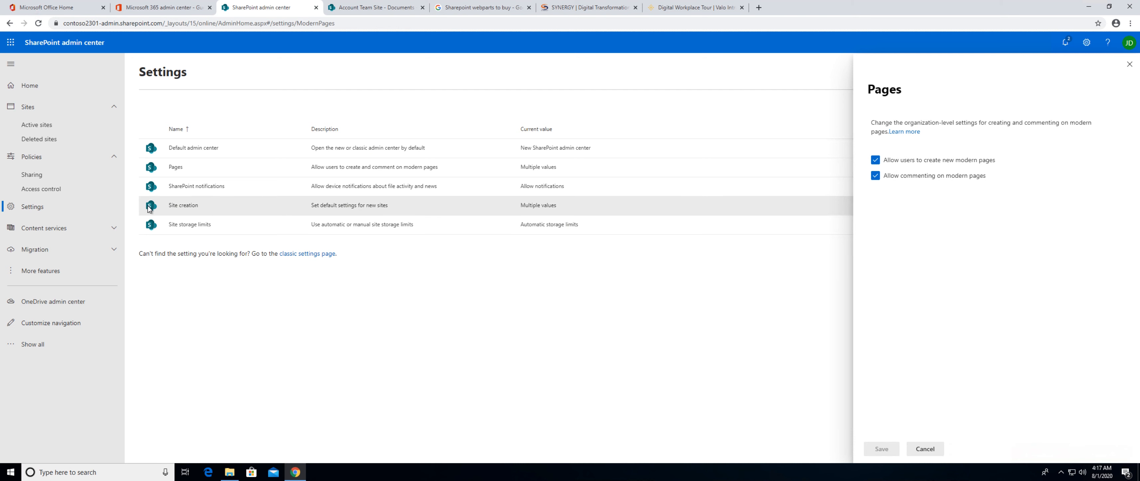
left_click(187, 188)
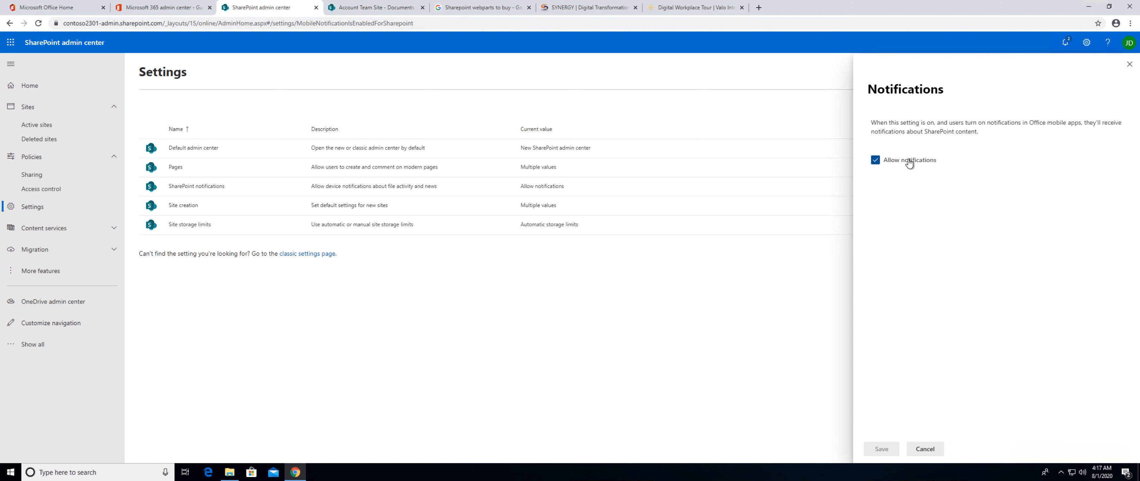
Try disallowing user site creation in the site creation settings without saving, and review the site storage limits.
left_click(187, 206)
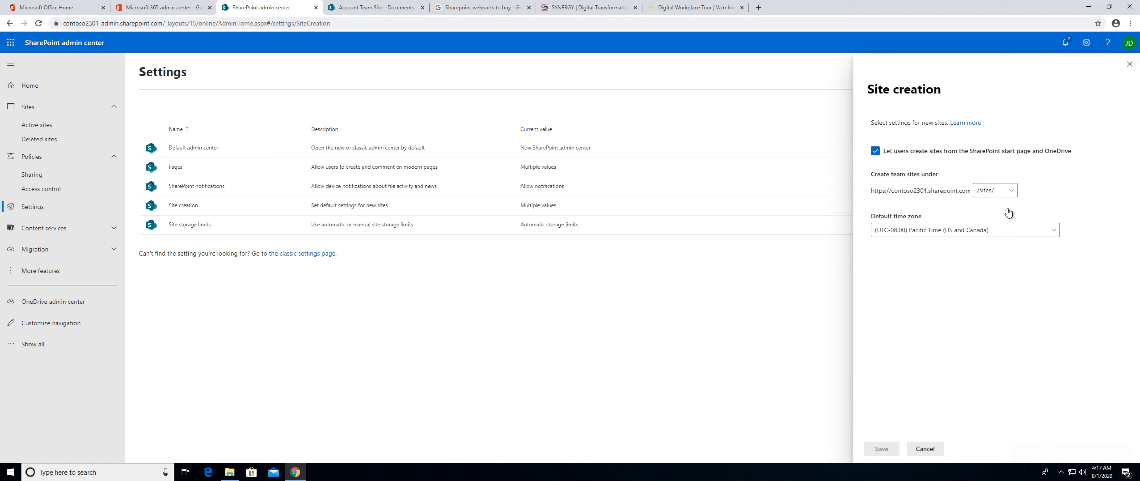
left_click(875, 152)
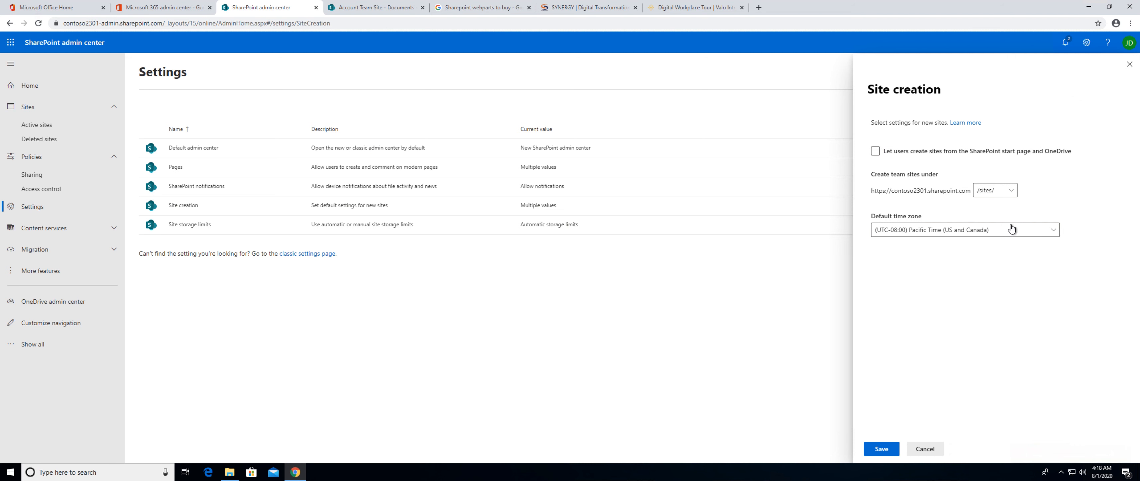
left_click(1026, 231)
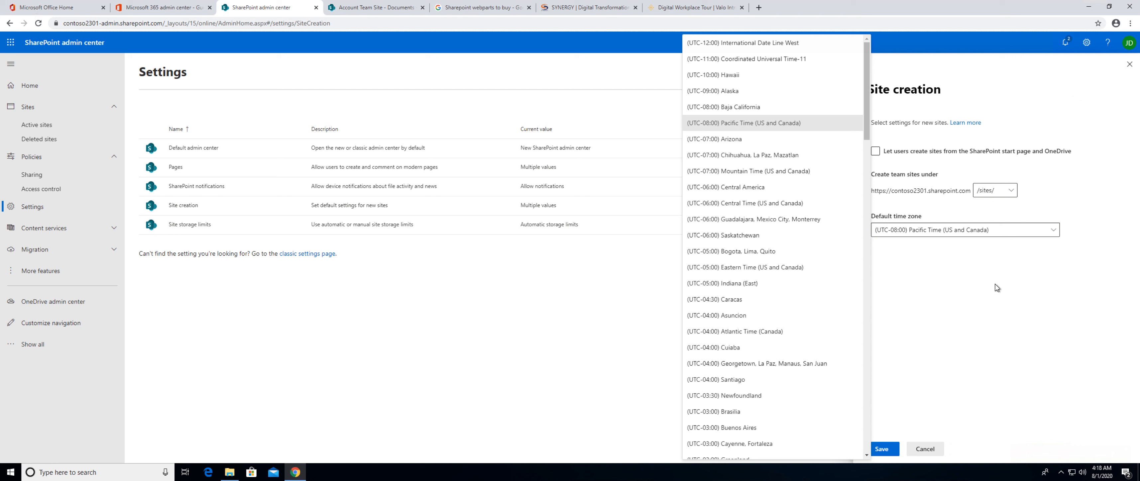
left_click(964, 311)
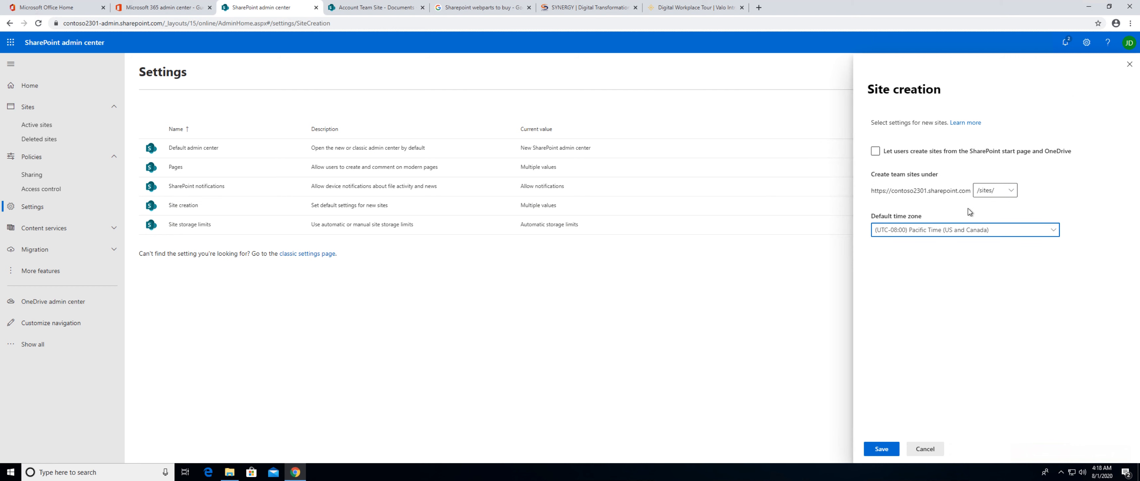
left_click(1011, 192)
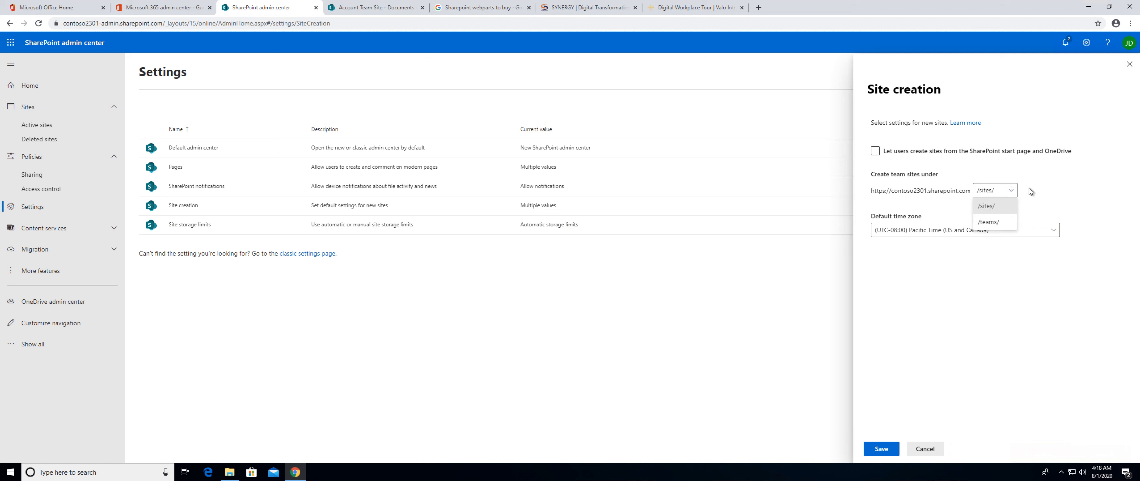
left_click(1030, 191)
left_click(190, 225)
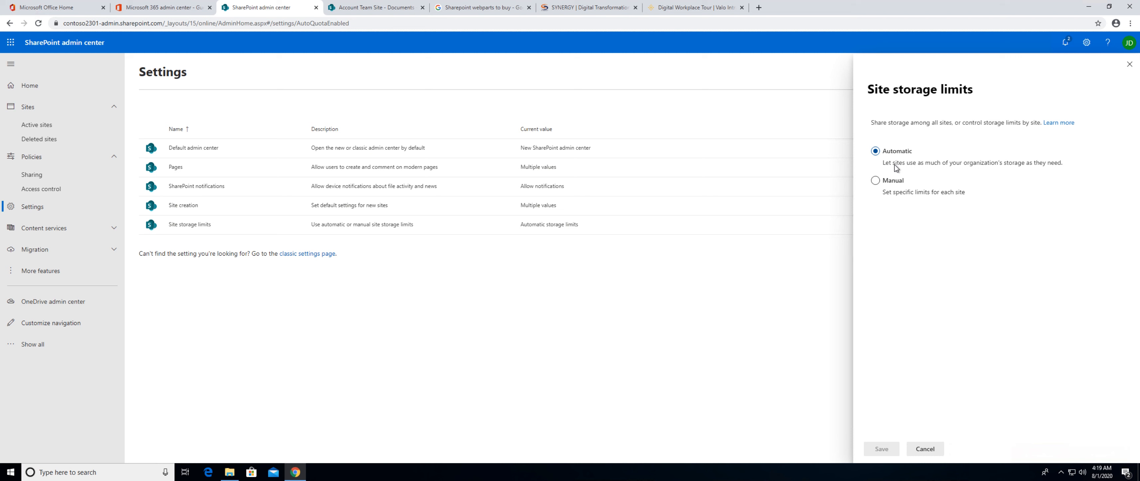
left_click(924, 449)
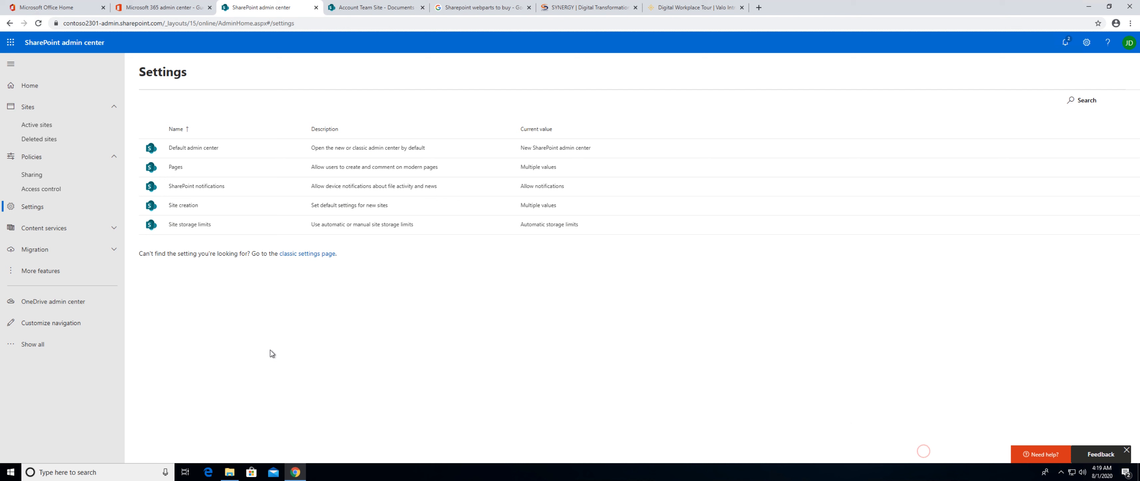
Examine the term store and content type gallery under content services, and show the available migration options.
left_click(42, 228)
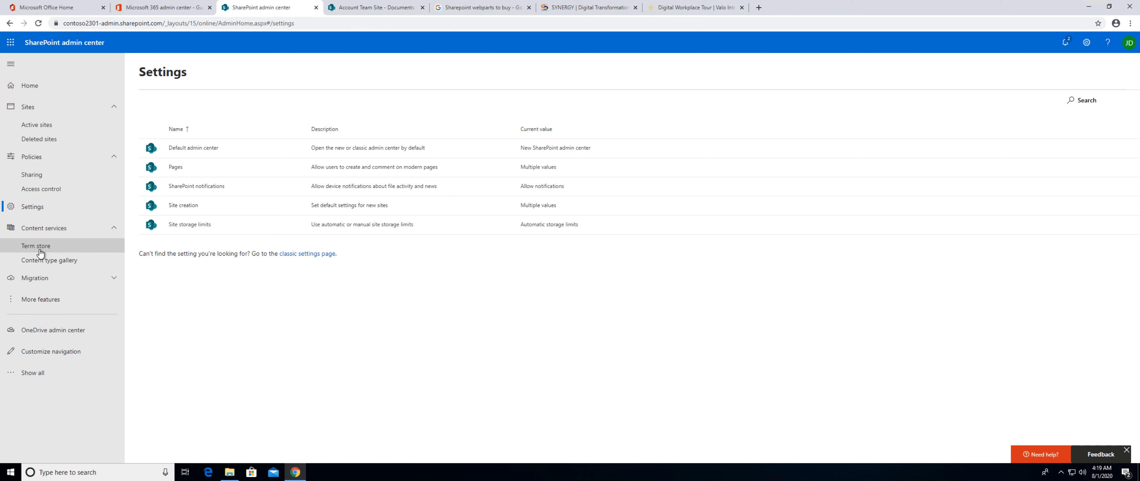
left_click(39, 247)
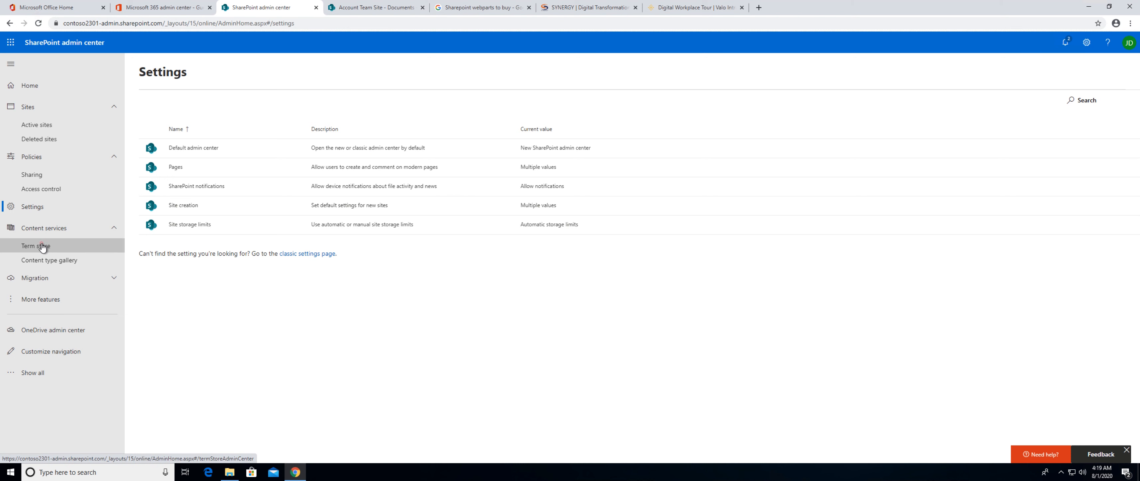
left_click(58, 263)
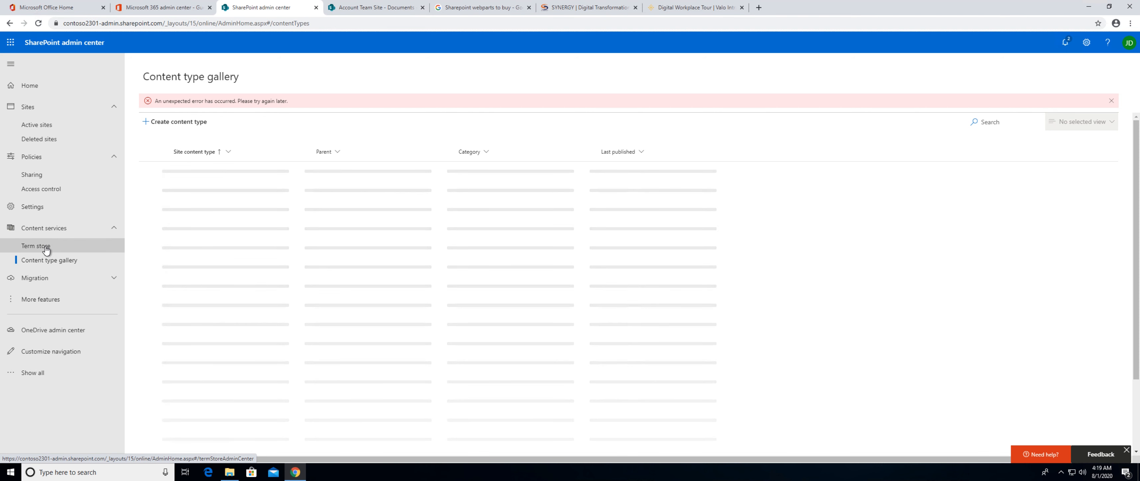
left_click(46, 250)
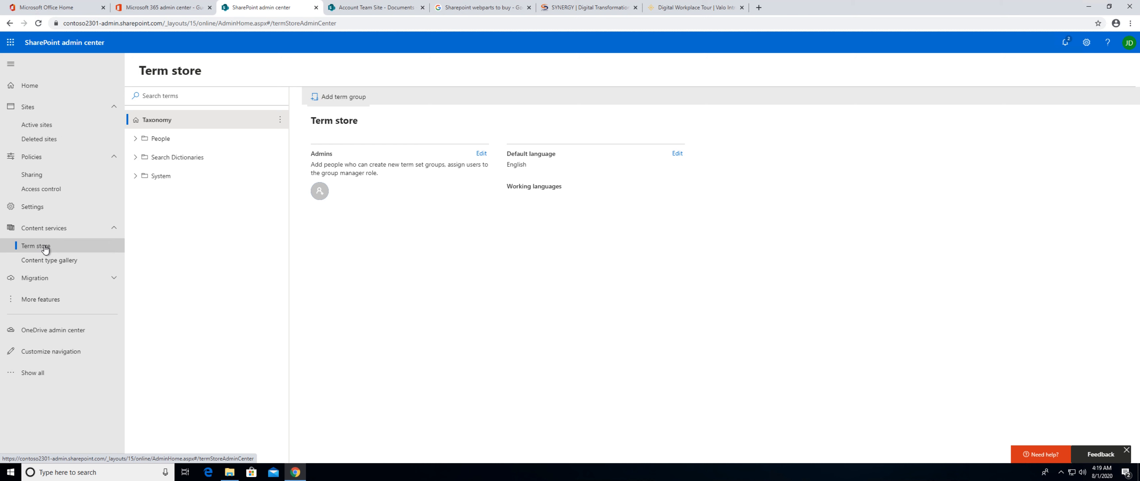
left_click(69, 282)
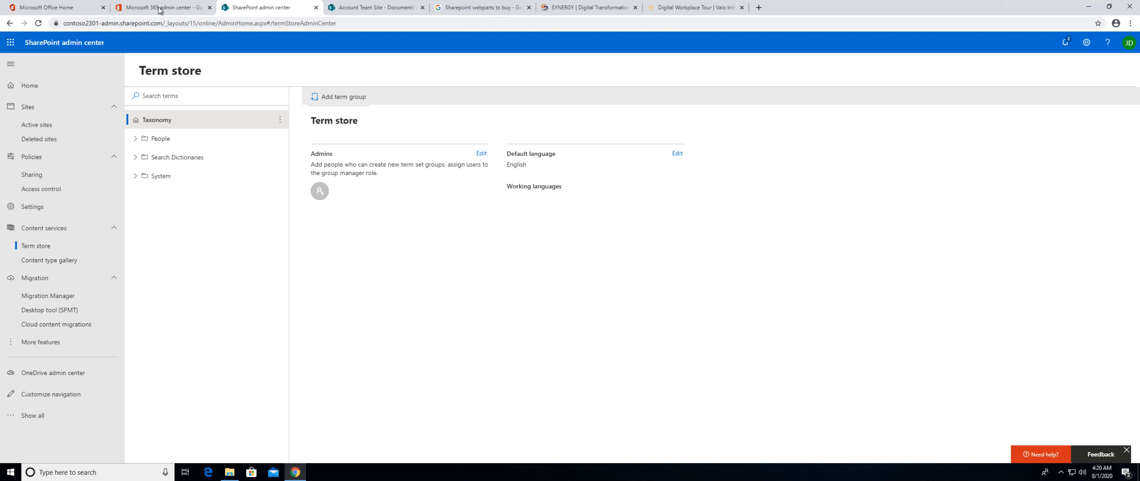
Switch to the Account Team Site document library and view the synced Pledge Edu location in File Explorer.
left_click(357, 8)
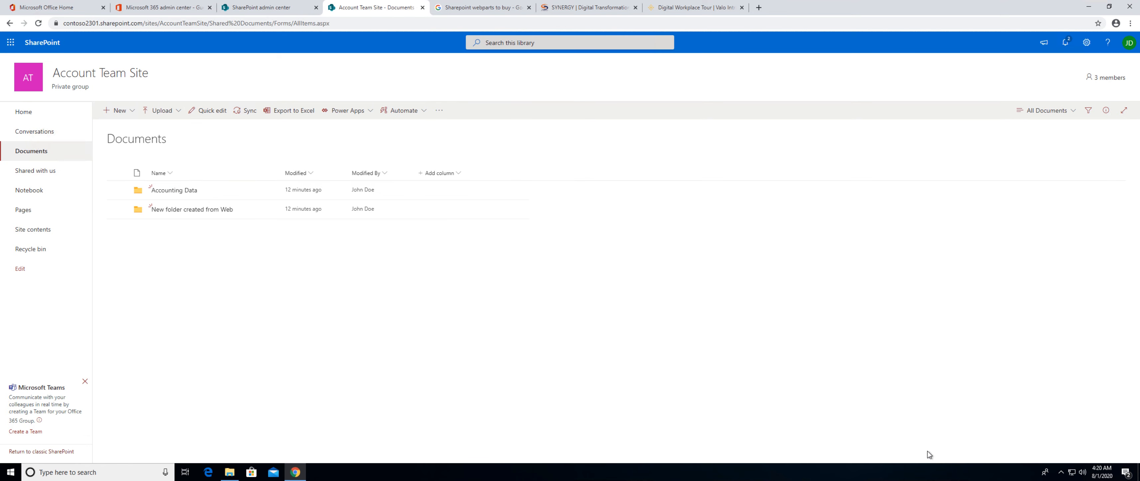
left_click(1061, 472)
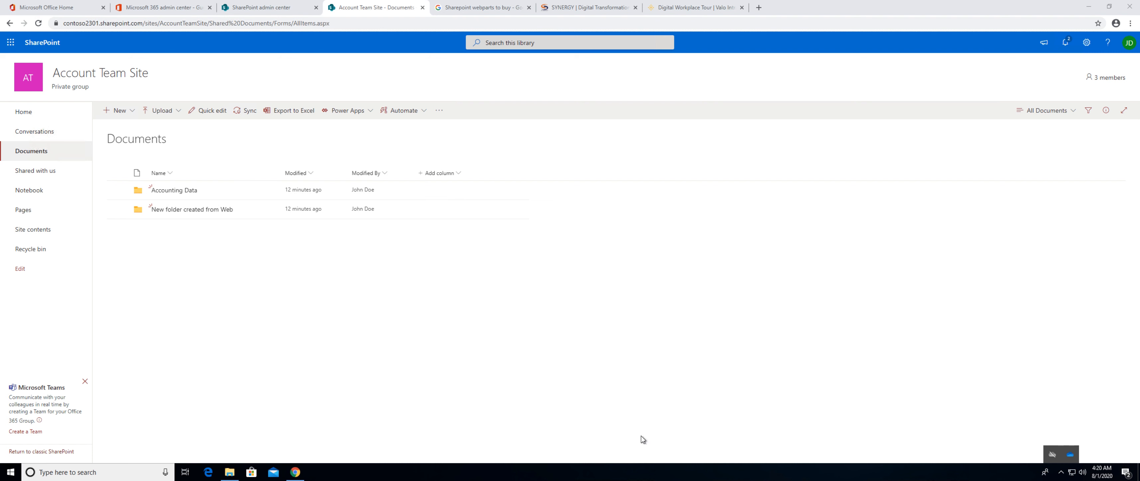
left_click(229, 472)
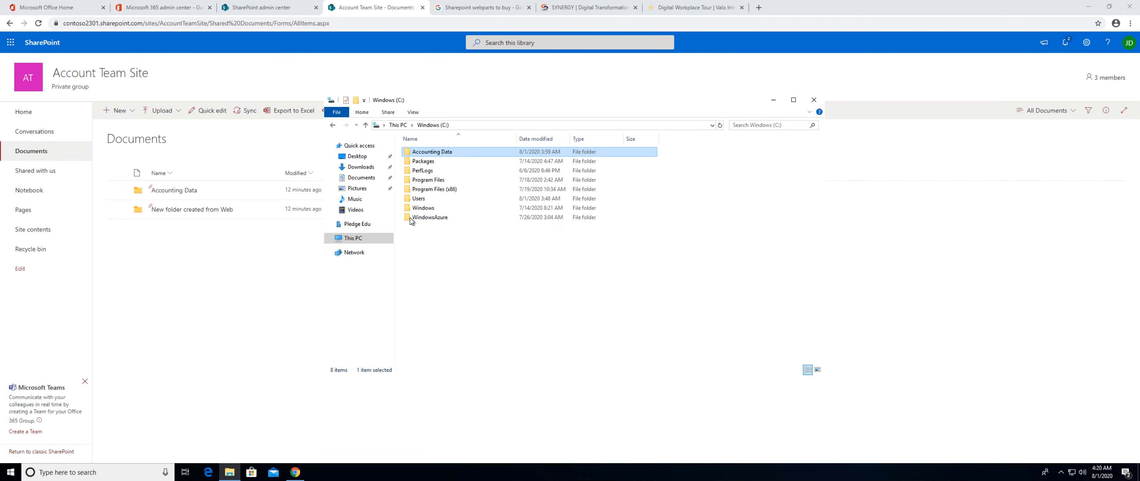
left_click(365, 225)
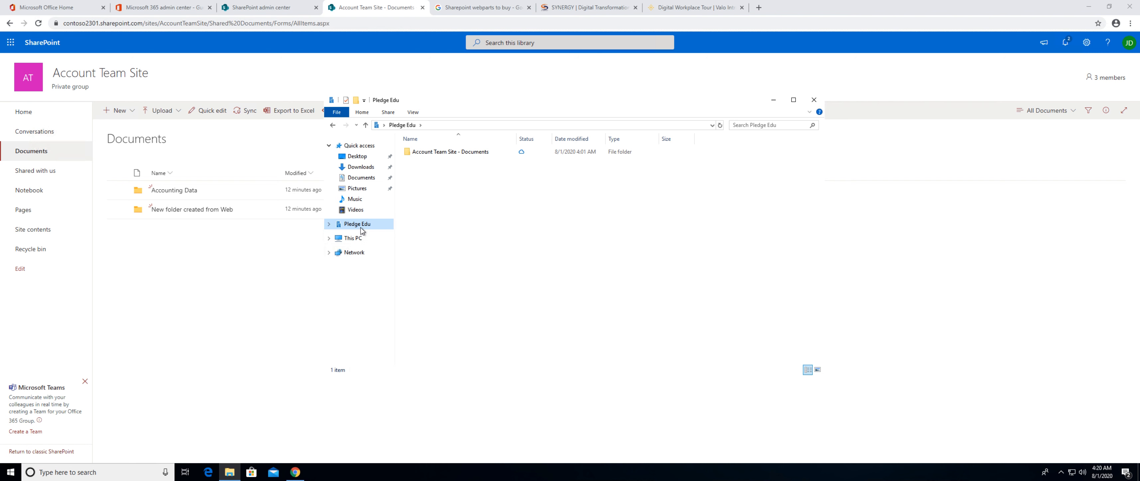
Copy the Packages folder from the Windows (C:) drive into the synced Pledge Edu location.
left_click(357, 239)
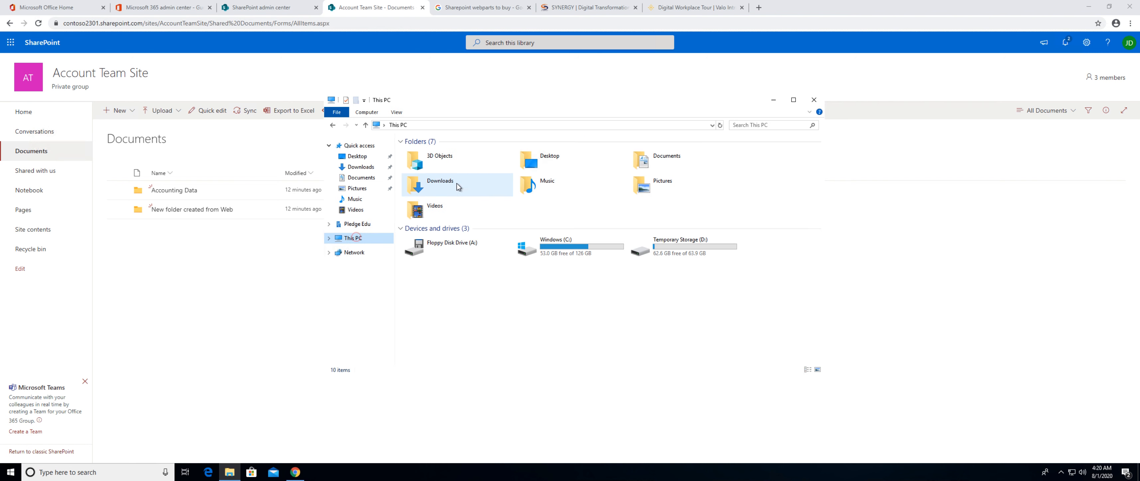
left_click(542, 248)
double_click(542, 249)
left_click(424, 161)
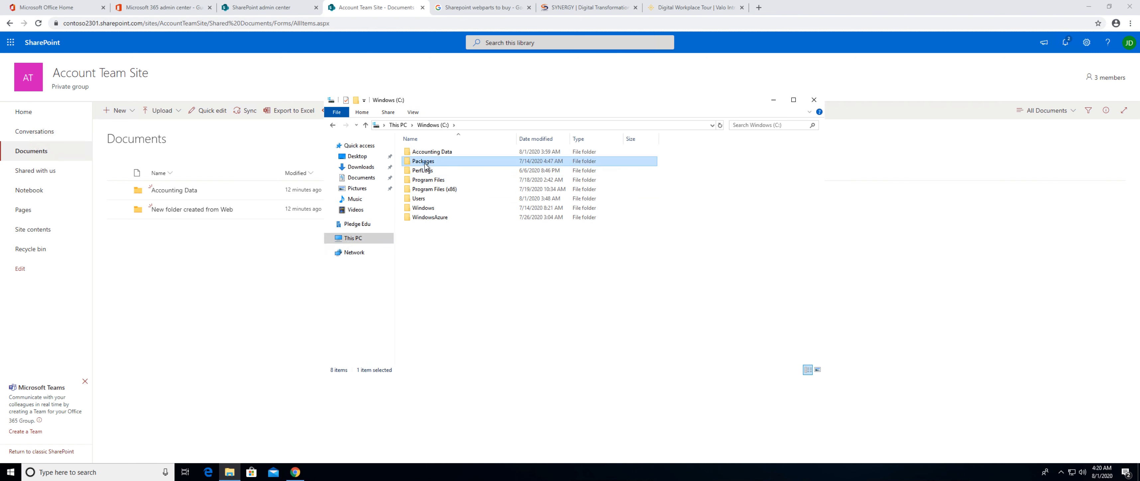
right_click(424, 163)
left_click(449, 278)
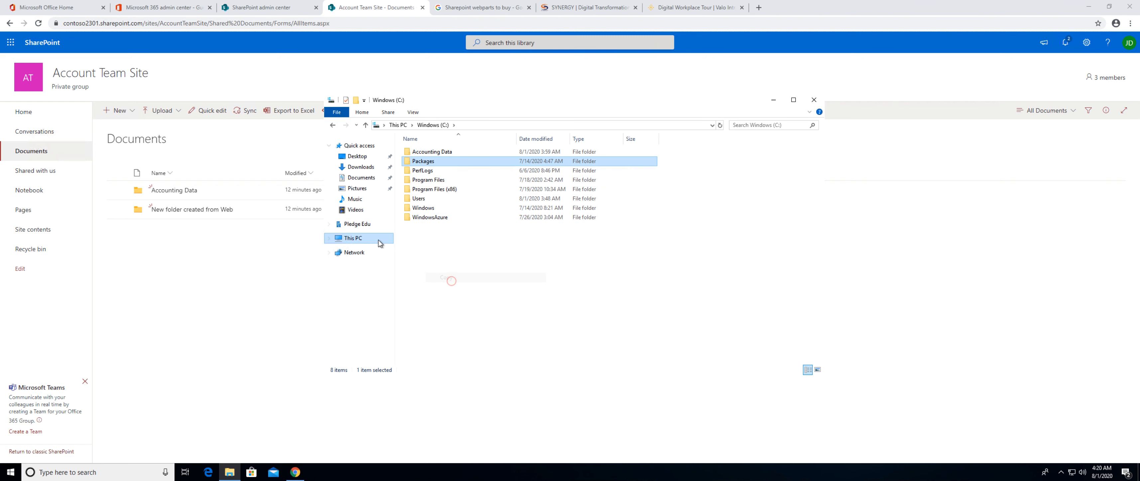
left_click(369, 227)
right_click(434, 228)
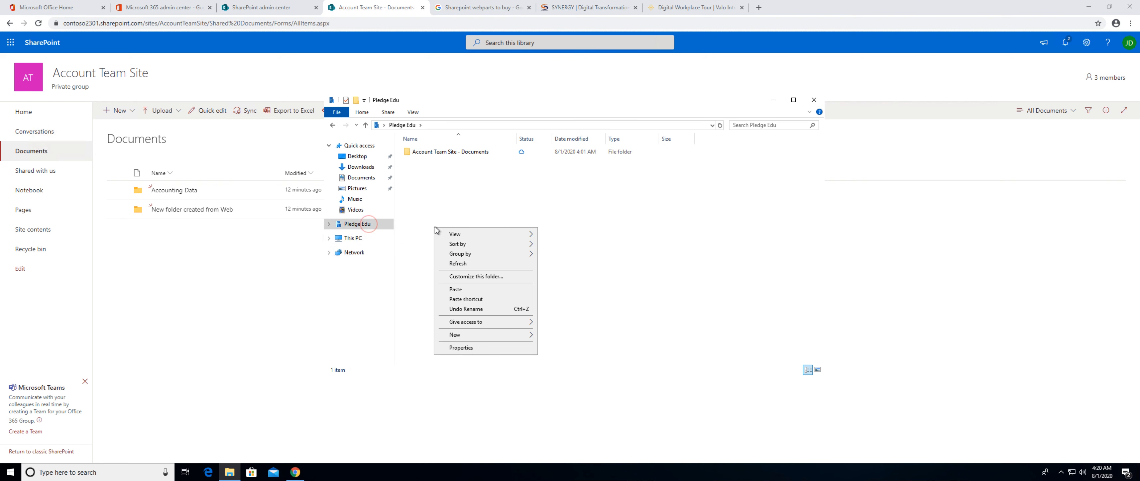
left_click(463, 290)
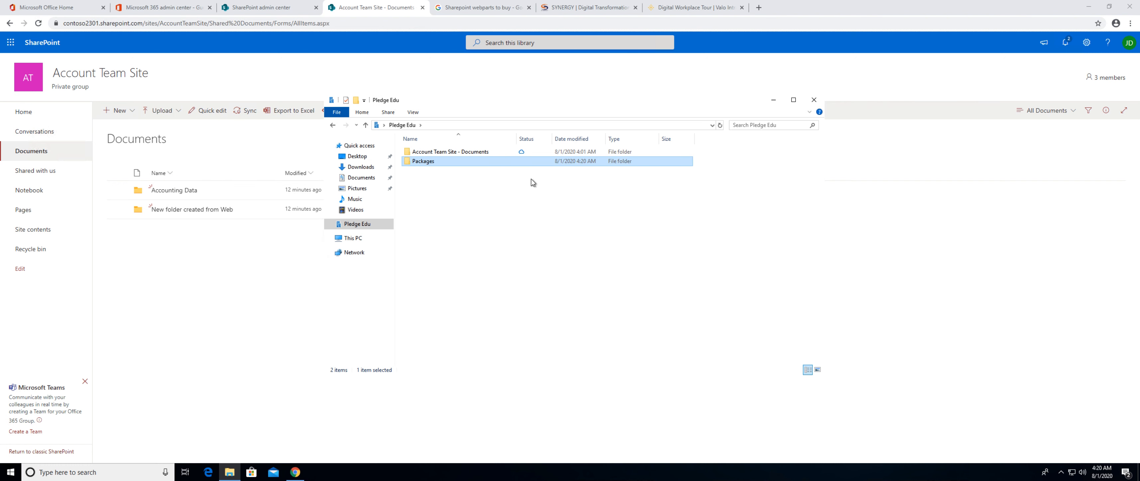
Return to the Account Team Site document library in the browser and check it for the Packages folder.
left_click(225, 278)
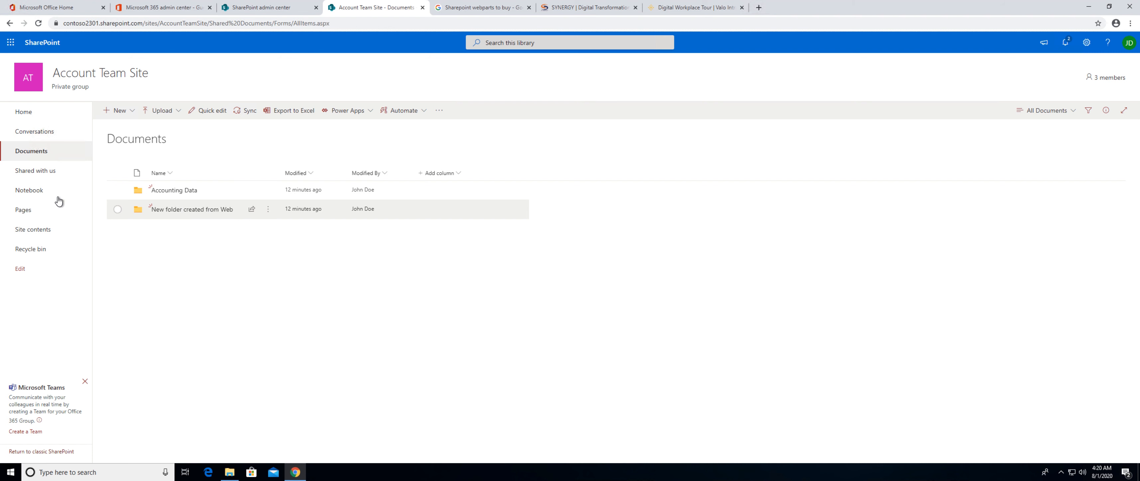
left_click(37, 155)
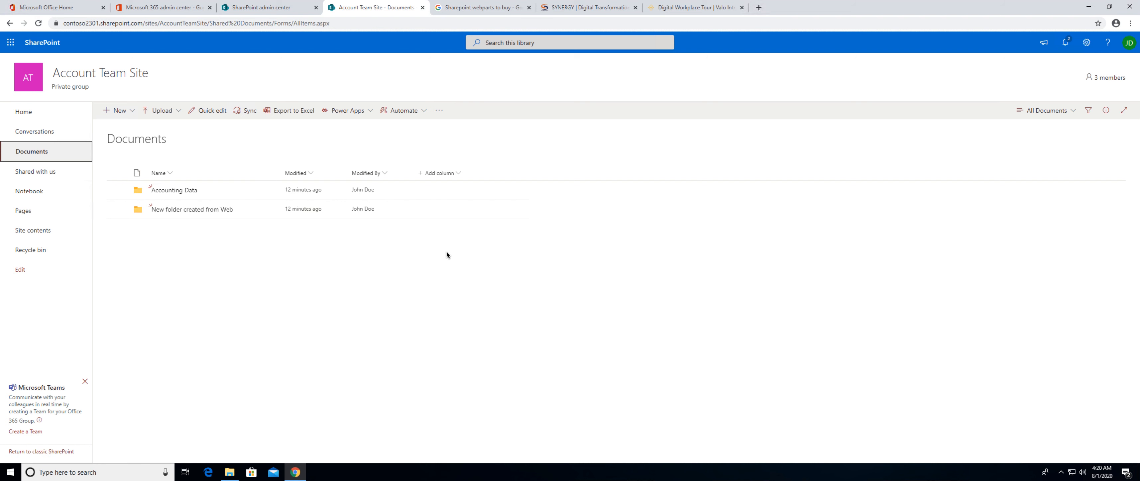
right_click(592, 162)
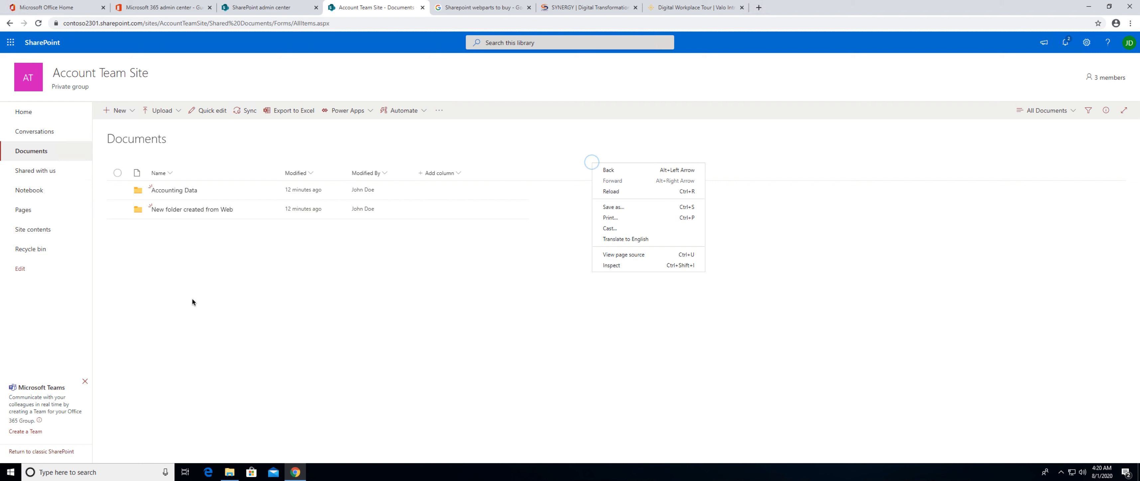
left_click(264, 409)
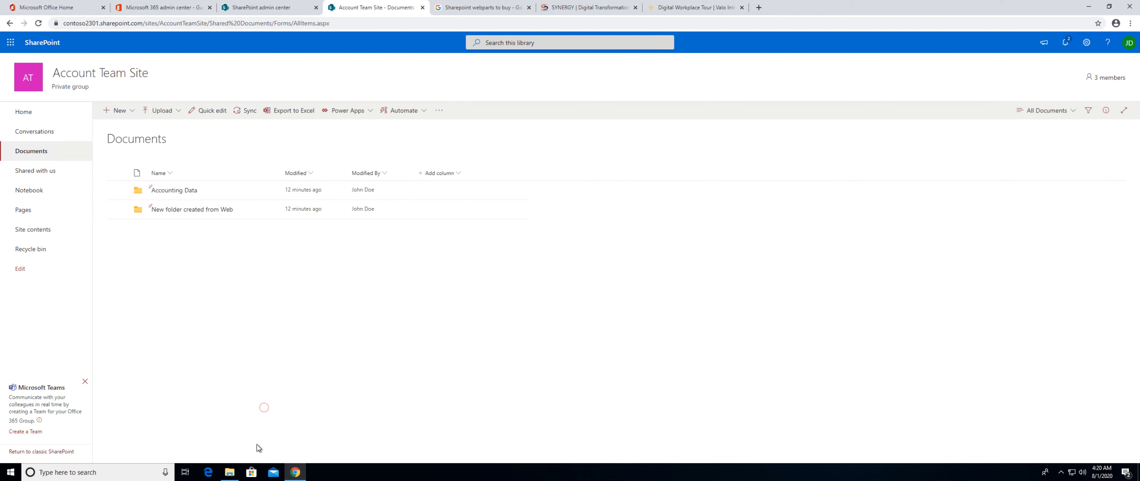
Move the Packages folder from the Pledge Edu location into the synced Account Team Site - Documents folder in File Explorer.
left_click(230, 472)
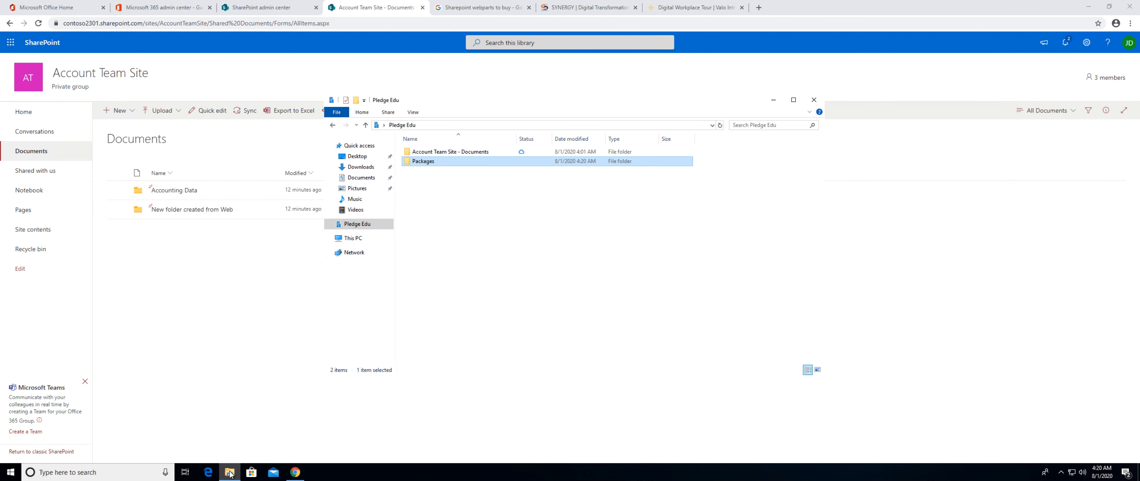
right_click(422, 162)
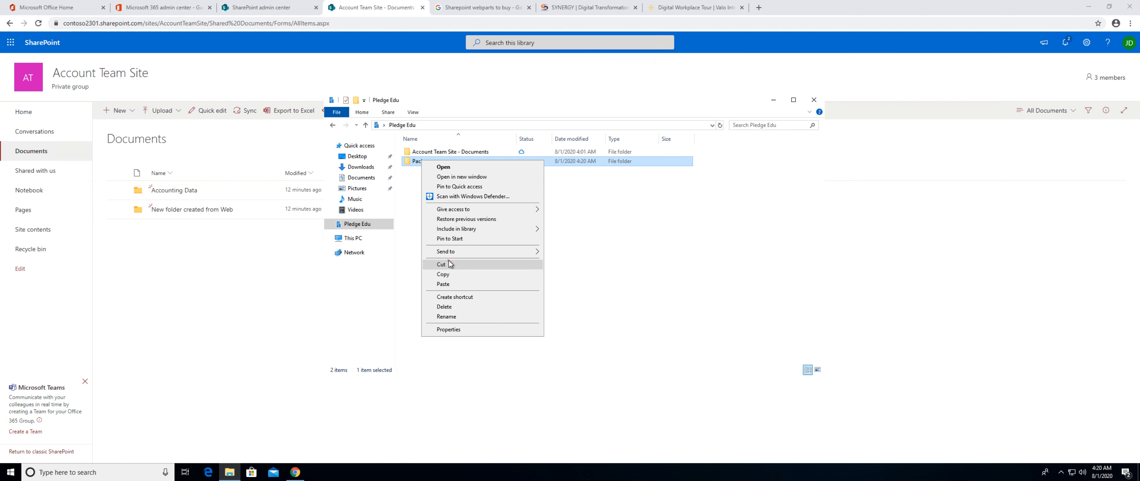
left_click(449, 264)
double_click(449, 151)
right_click(448, 202)
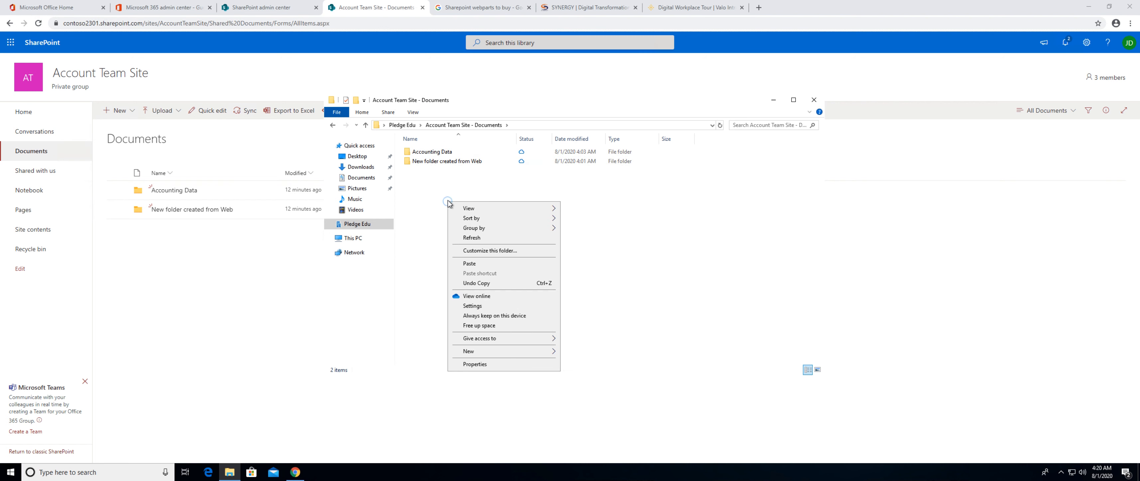
left_click(466, 265)
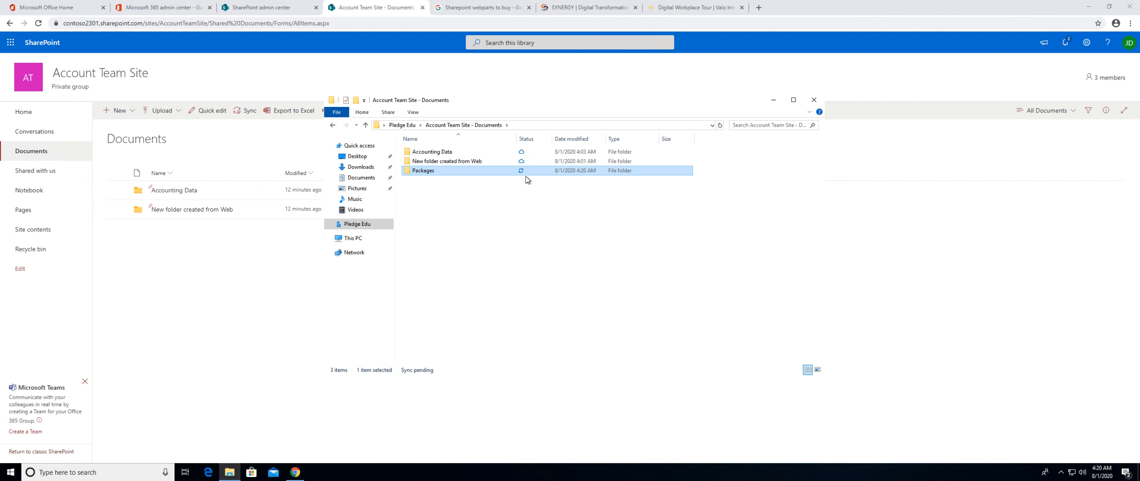
Reopen the Account Team Site - Documents folder from Pledge Edu and check the sync status of Packages.
left_click(455, 122)
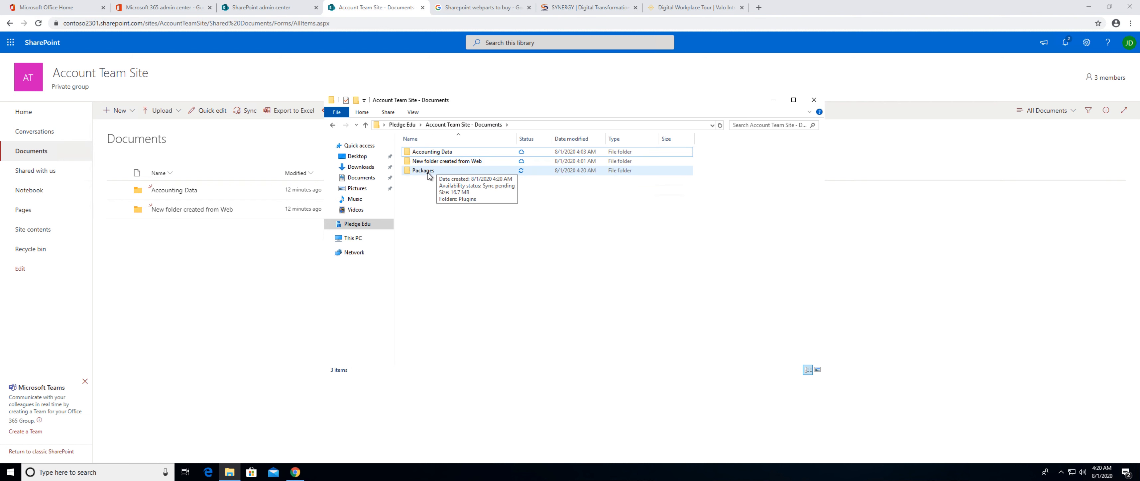
left_click(403, 124)
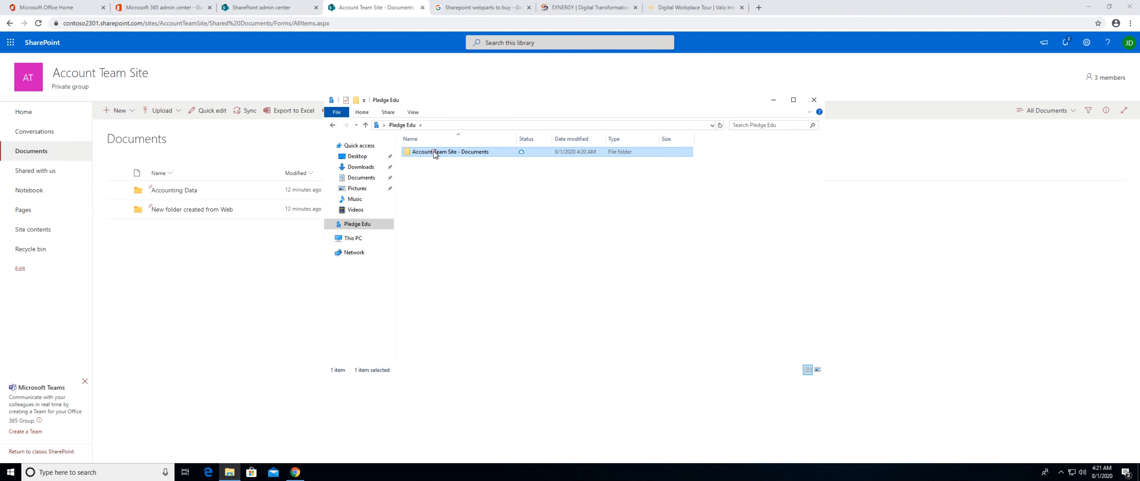
double_click(434, 152)
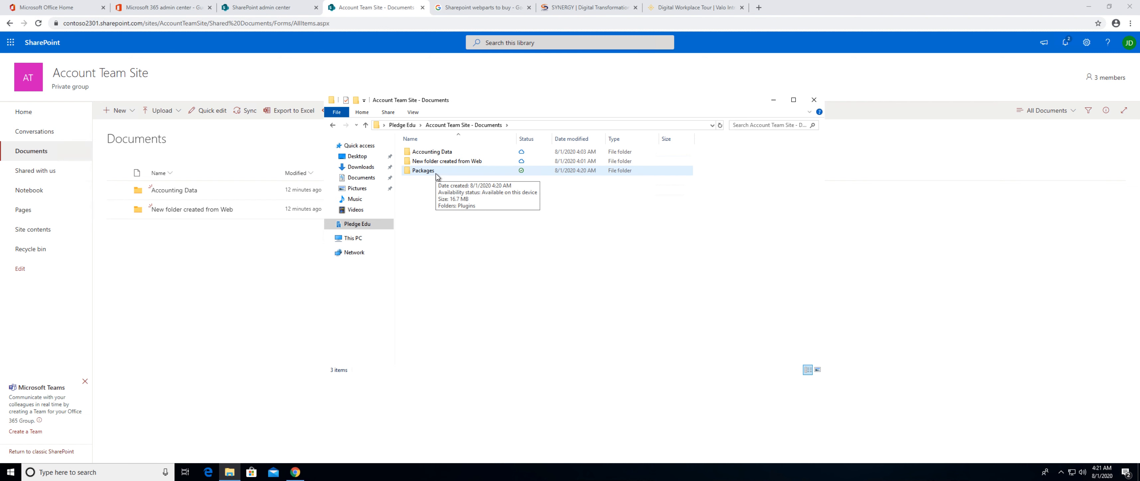
Return to the browser and reload the Account Team Site document library by way of the site's home page to check for Packages.
left_click(254, 269)
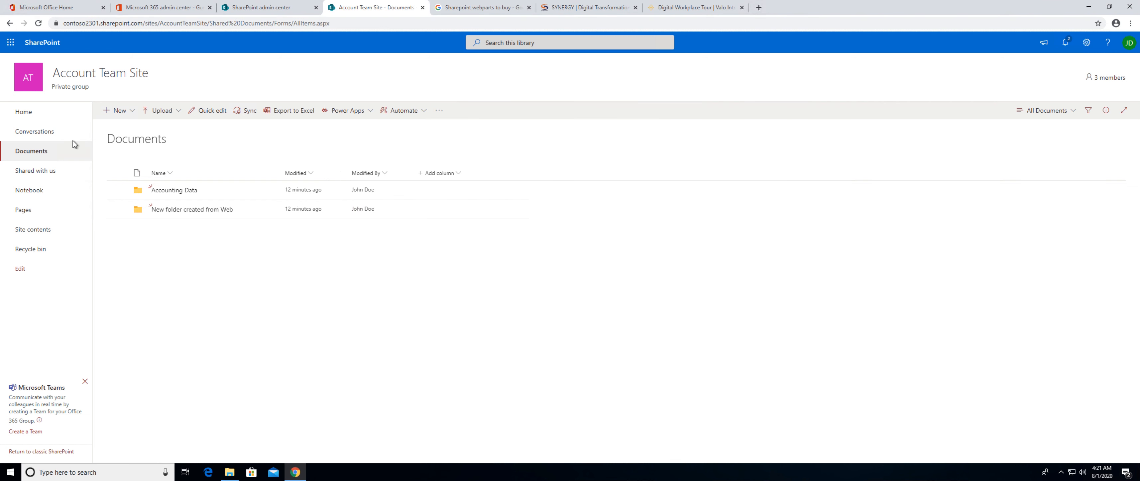
left_click(20, 152)
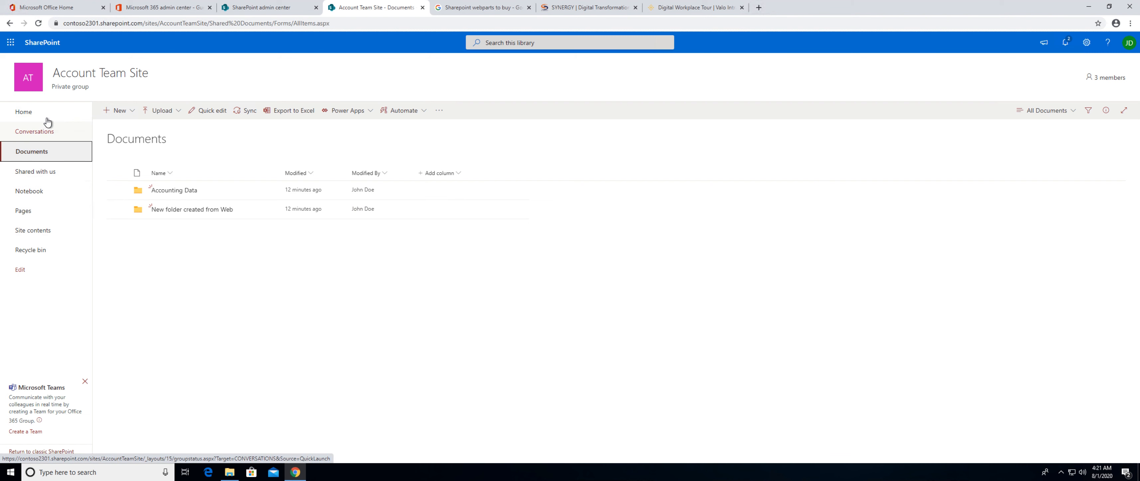
left_click(28, 116)
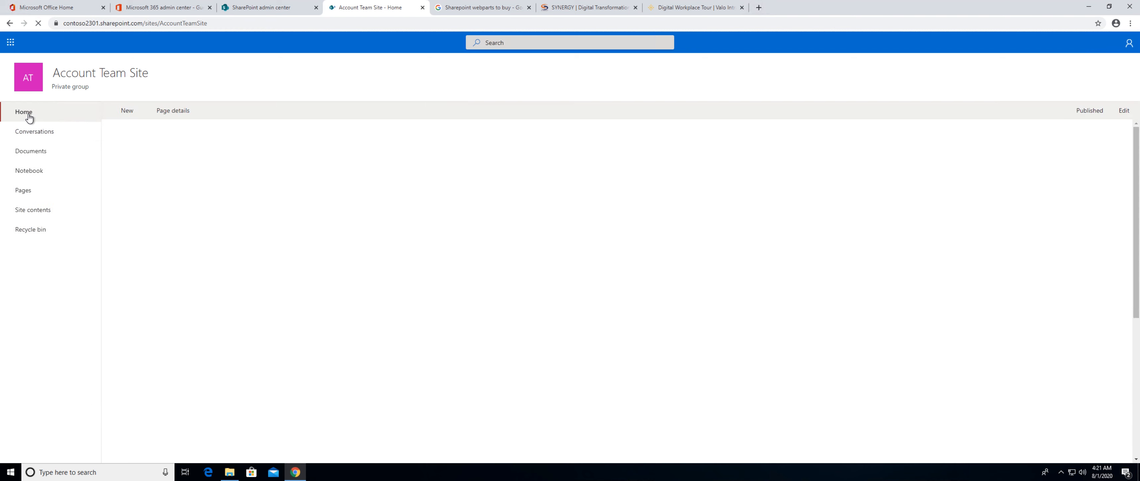
left_click(30, 153)
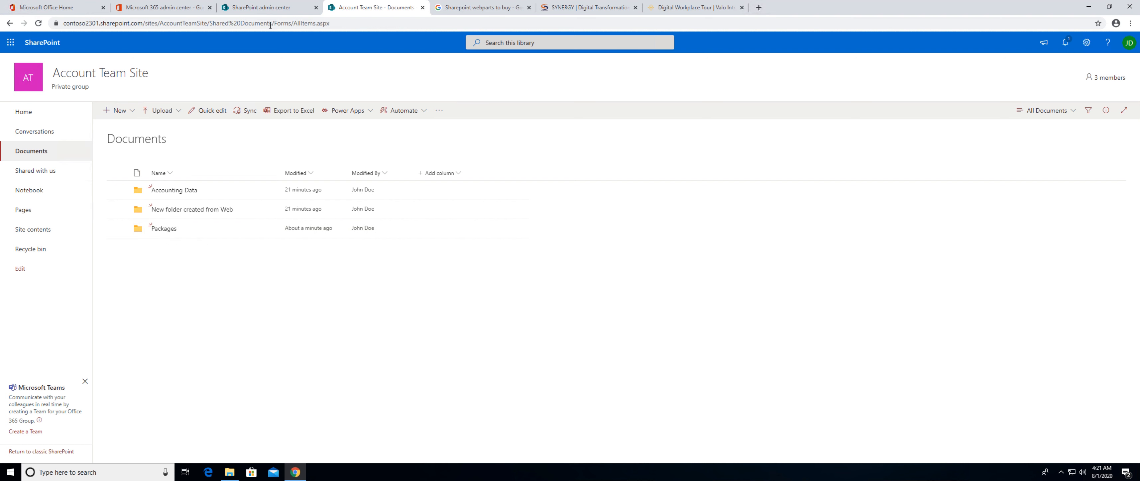
Review the Migration Manager and Desktop tool (SPMT) pages in the SharePoint admin center.
left_click(267, 8)
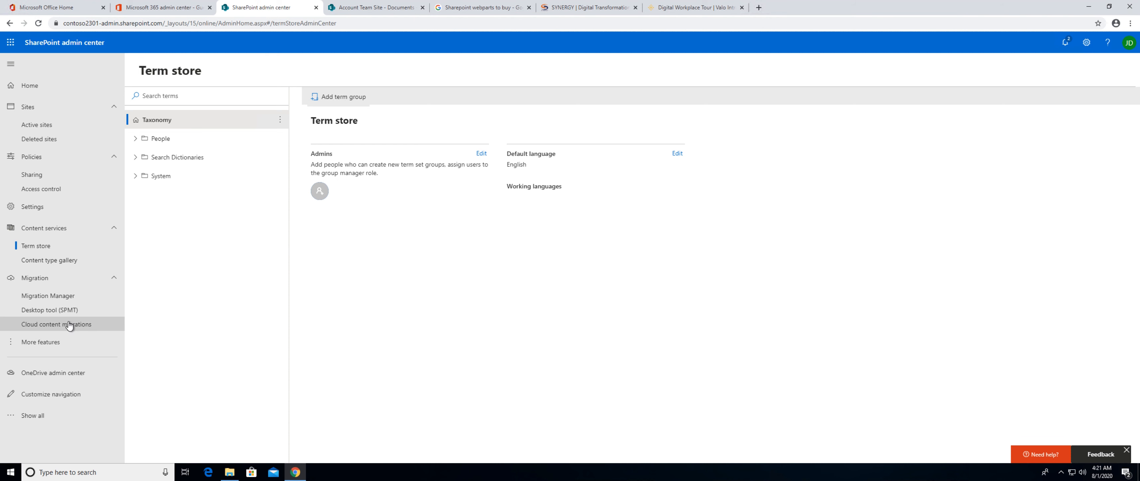
left_click(60, 297)
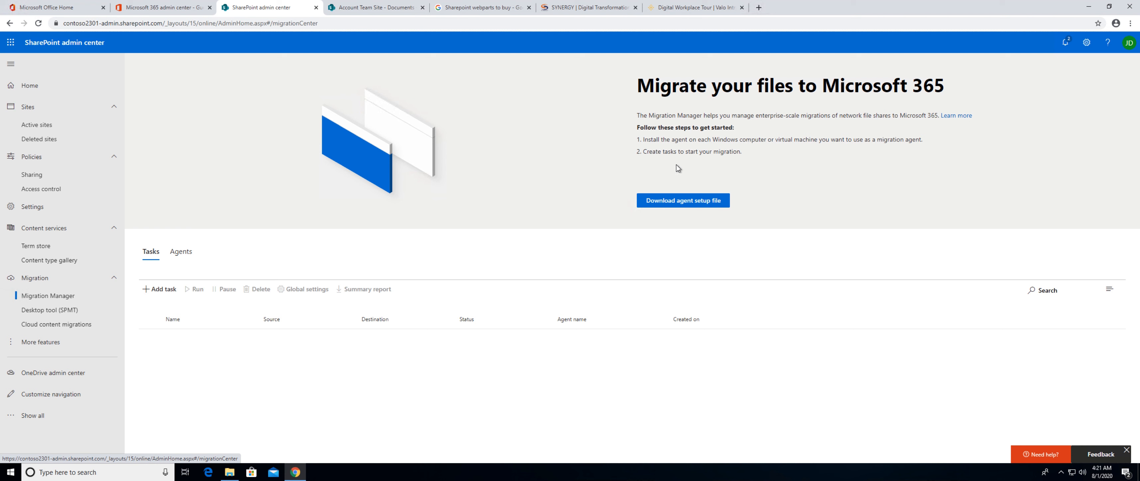
left_click(53, 312)
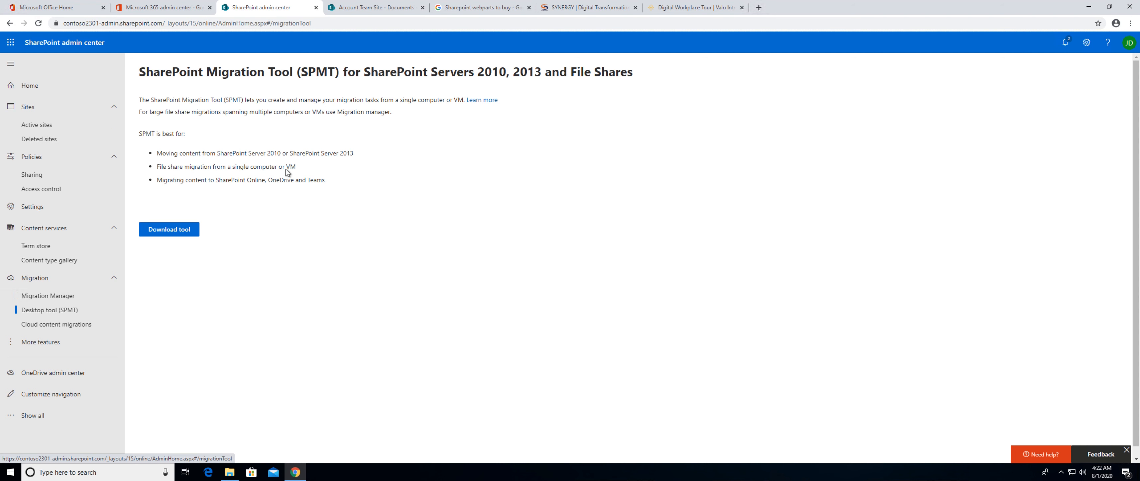
Go to portal.office.com, launch SharePoint, and open the Account Team Site from the frequent sites.
left_click(369, 11)
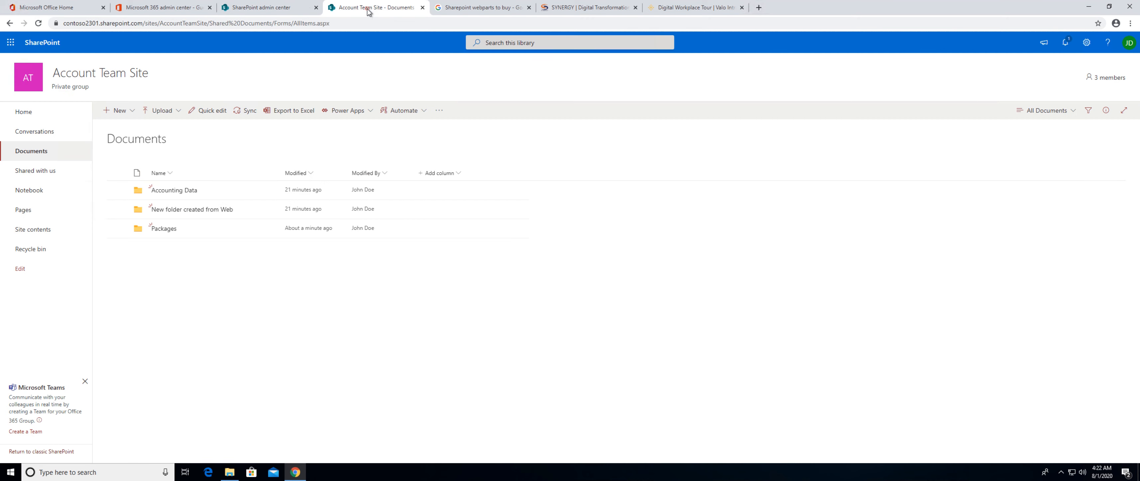
left_click(182, 22)
type("portal.office.com")
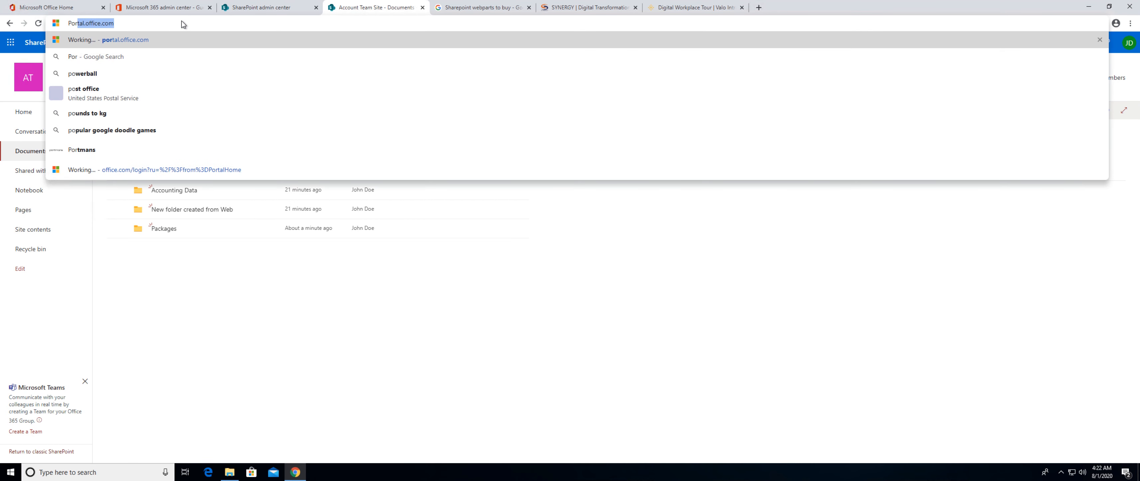
key("Return")
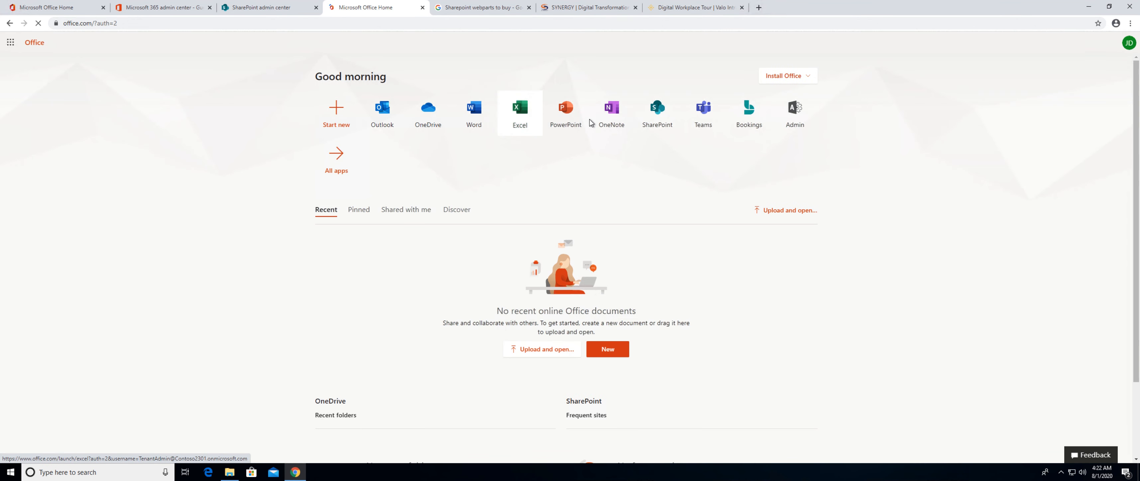
left_click(660, 112)
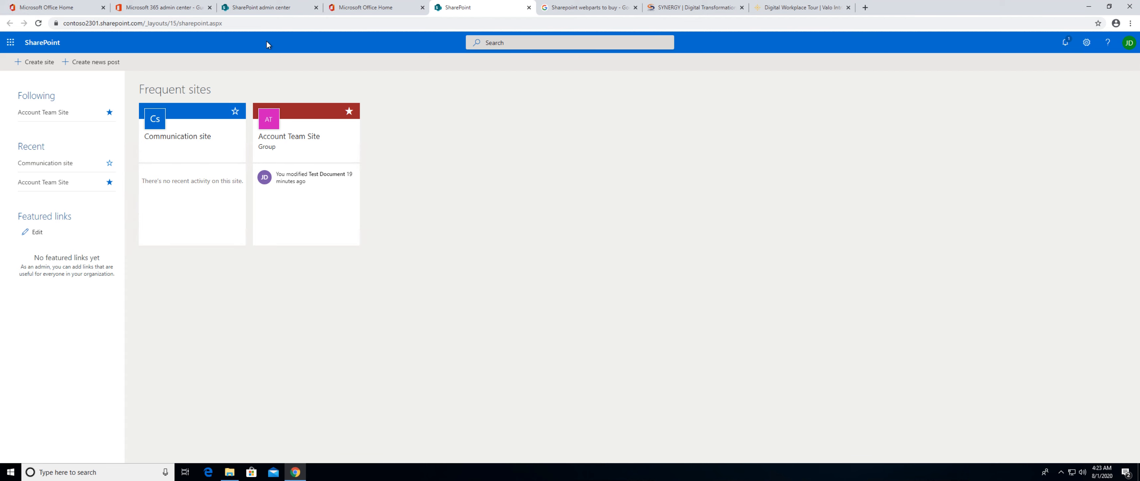
left_click(295, 141)
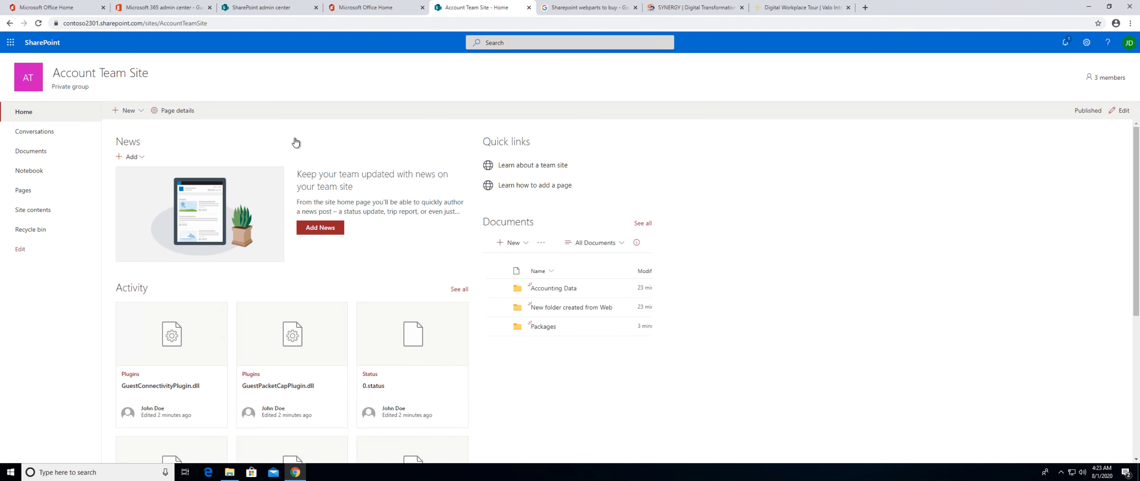
Look through the classic options under More features in the SharePoint admin center, and return to its home page.
left_click(275, 12)
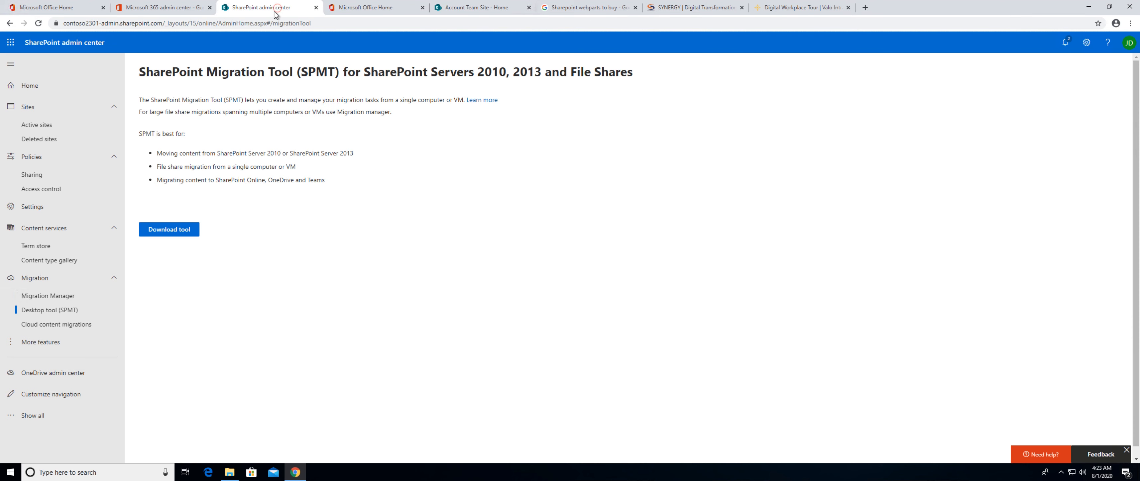
left_click(54, 338)
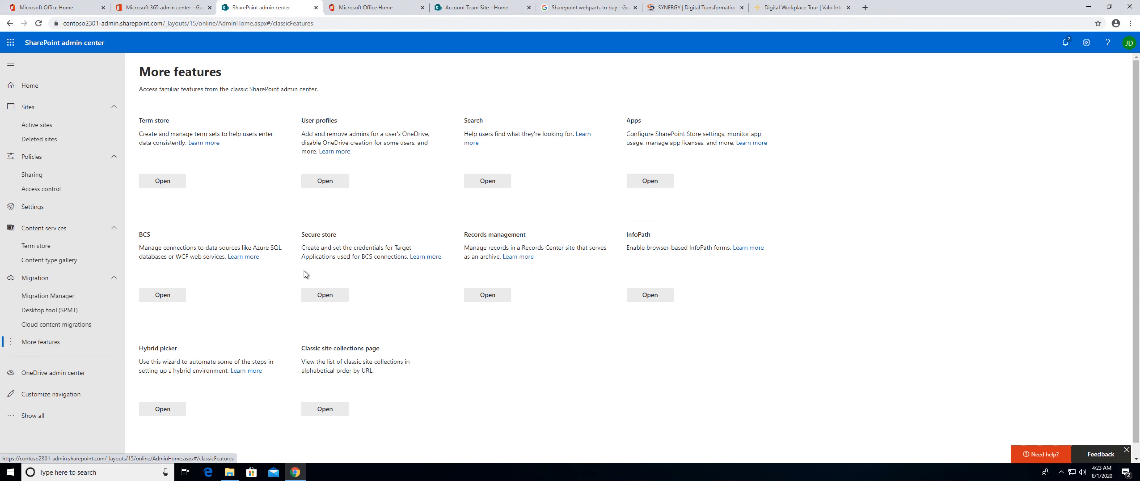
scroll(303, 273, "down", 1)
scroll(304, 273, "up", 1)
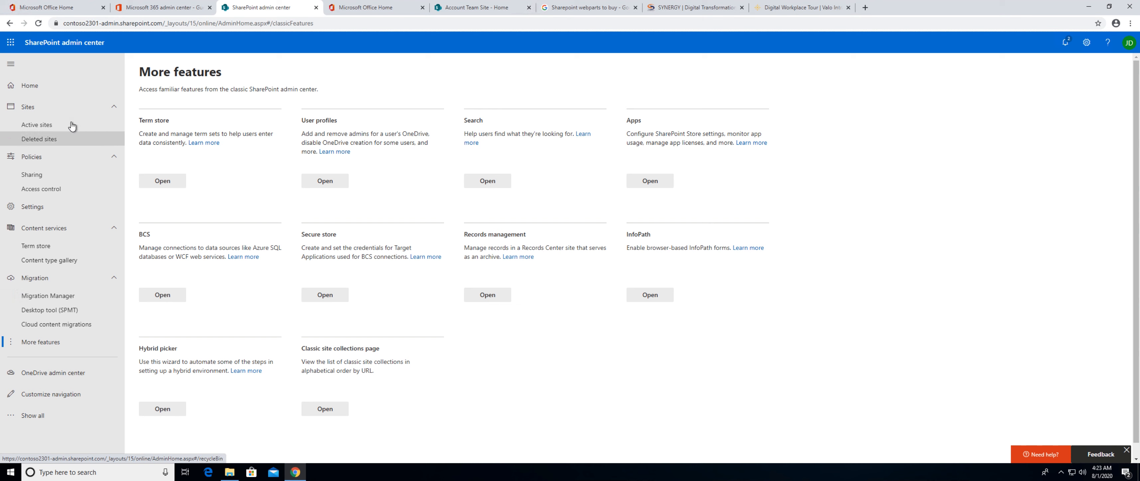
left_click(35, 82)
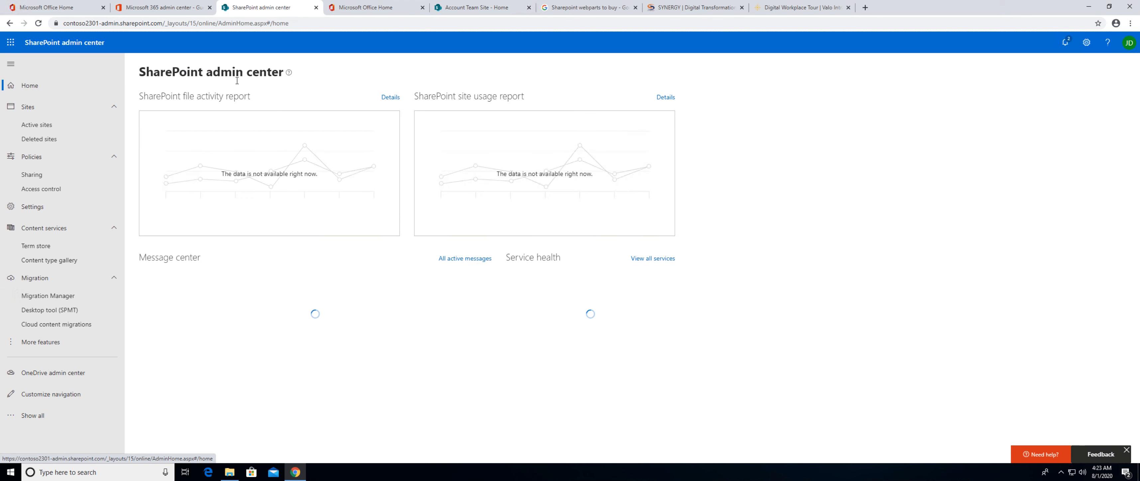
key("ctrl+Left")
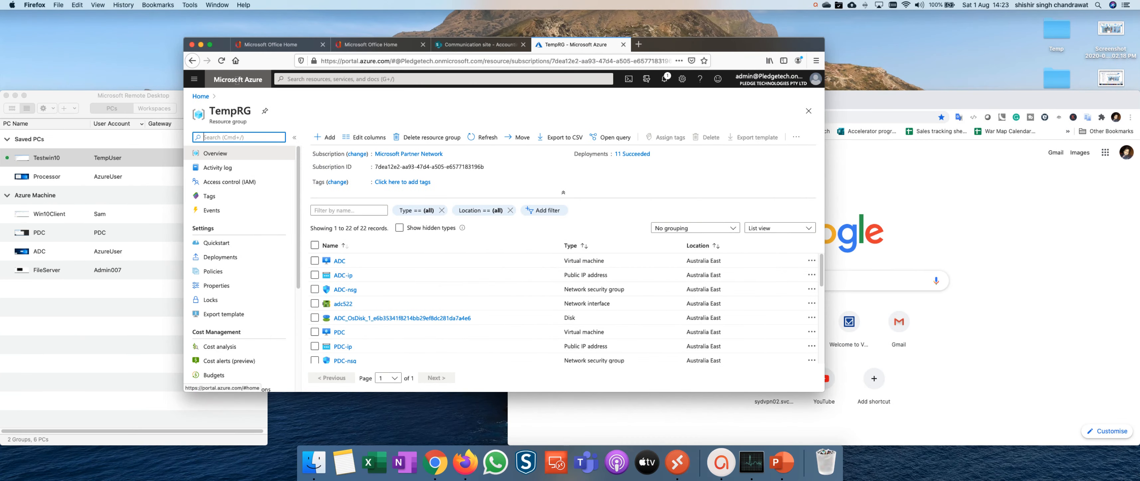
key("ctrl+Right")
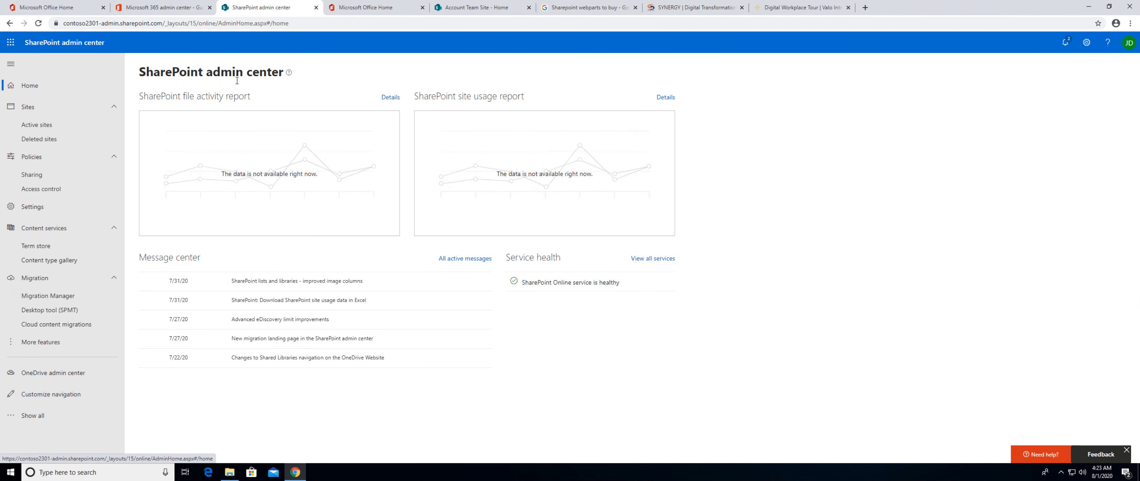
key("ctrl+Right")
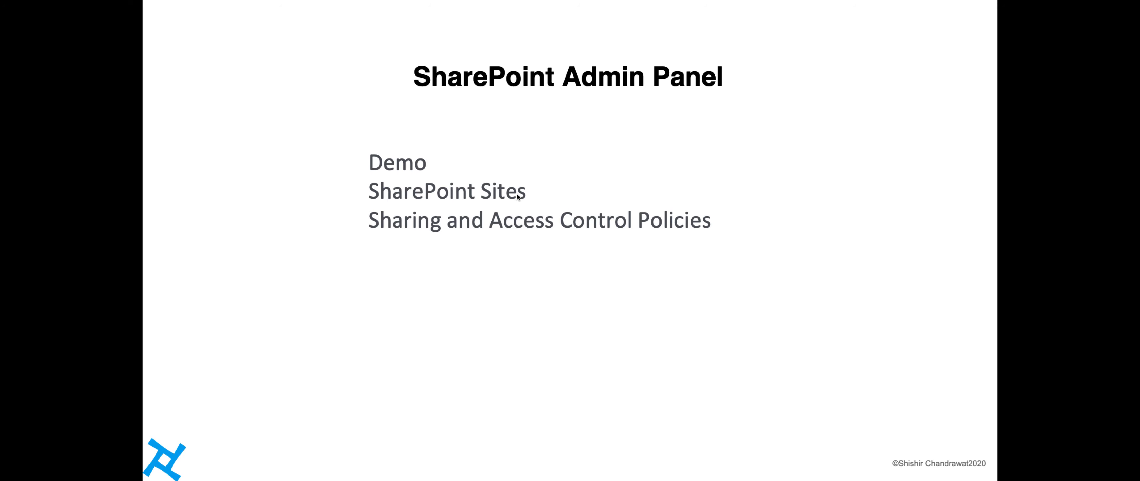
key("Right")
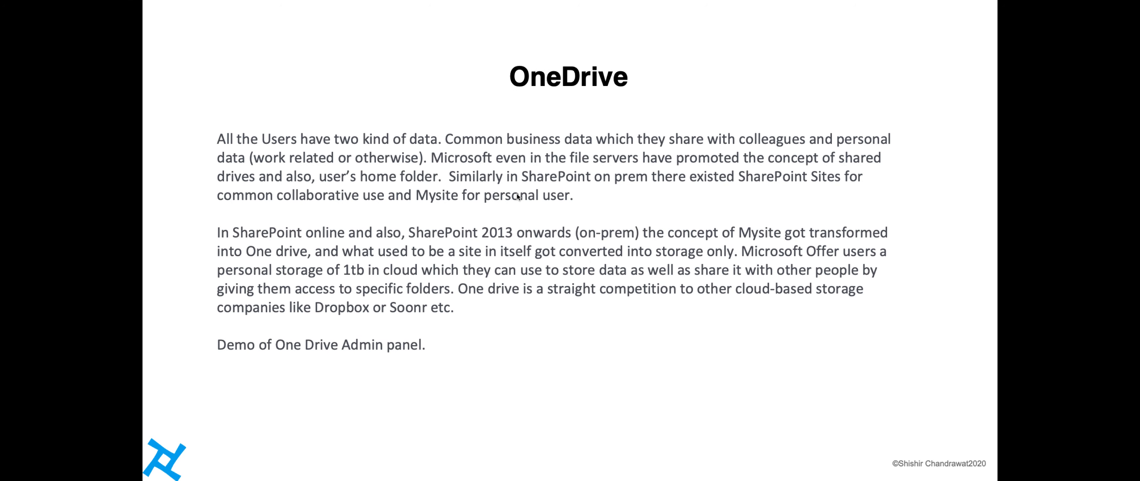
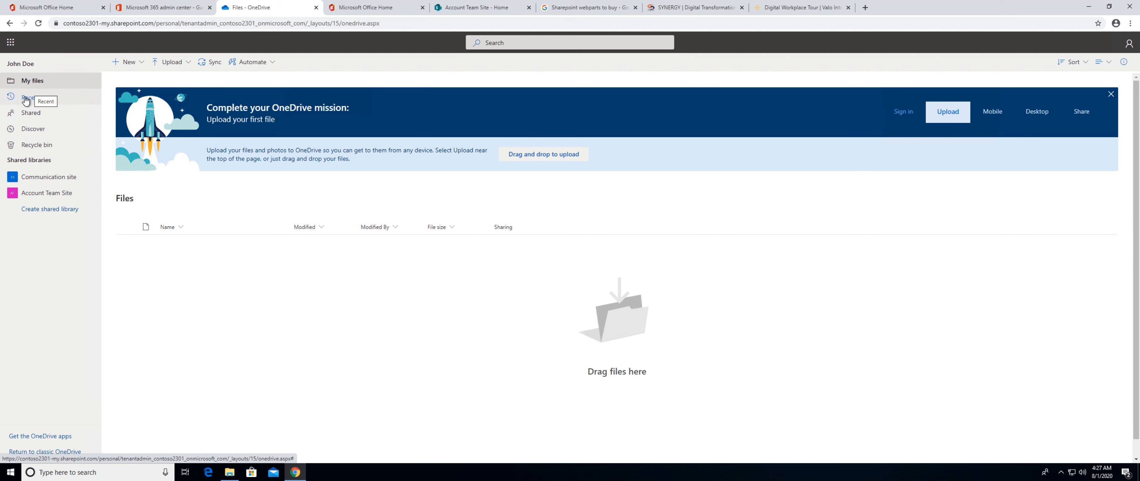
left_click(168, 65)
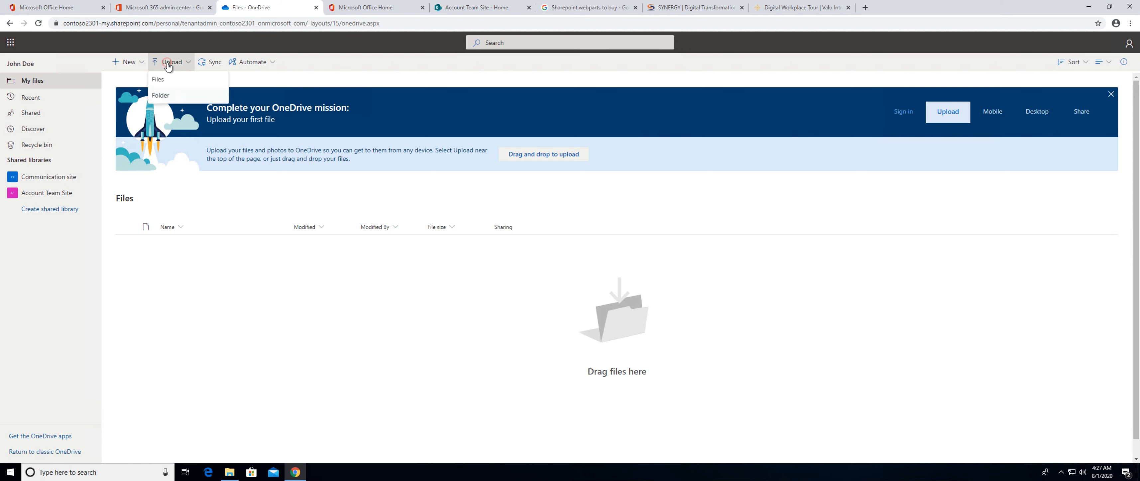
left_click(161, 82)
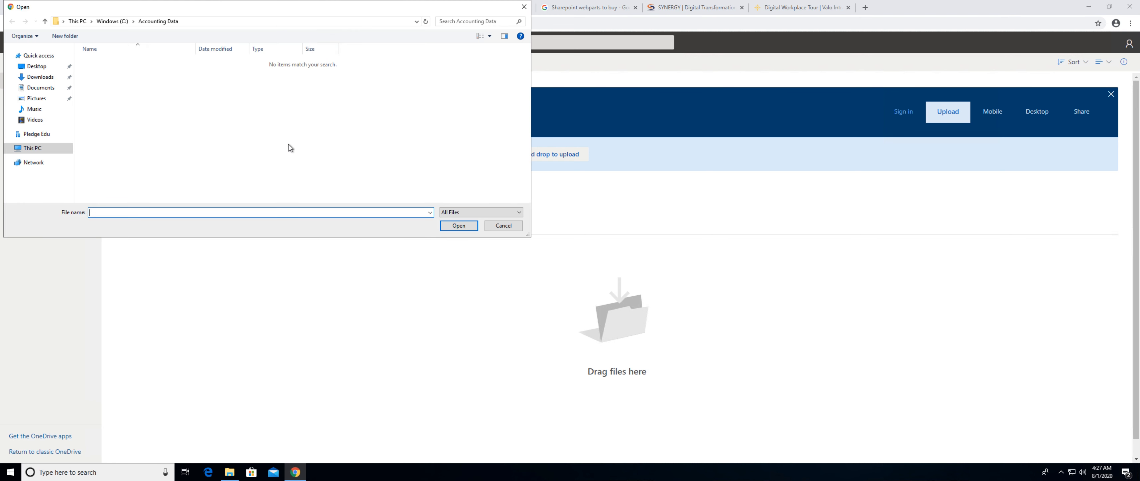
left_click(110, 23)
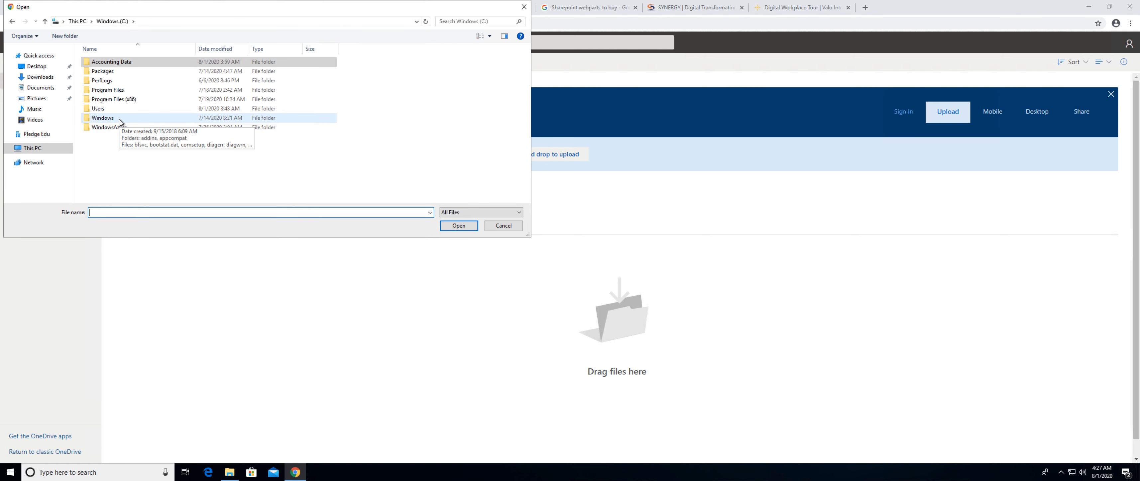
left_click(500, 231)
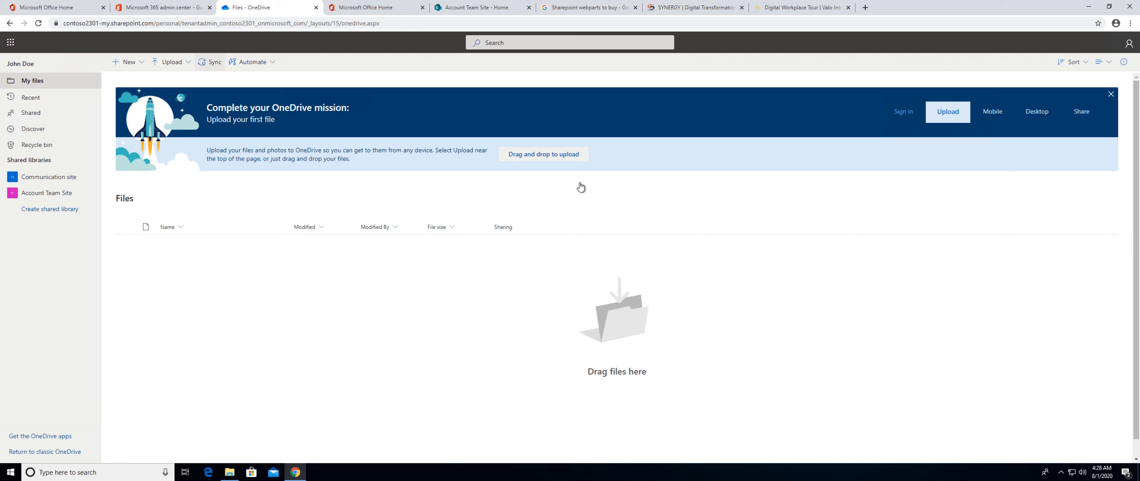
Open the OneDrive desktop client's settings and check which locations are syncing for the Pledge Edu account.
left_click(1061, 472)
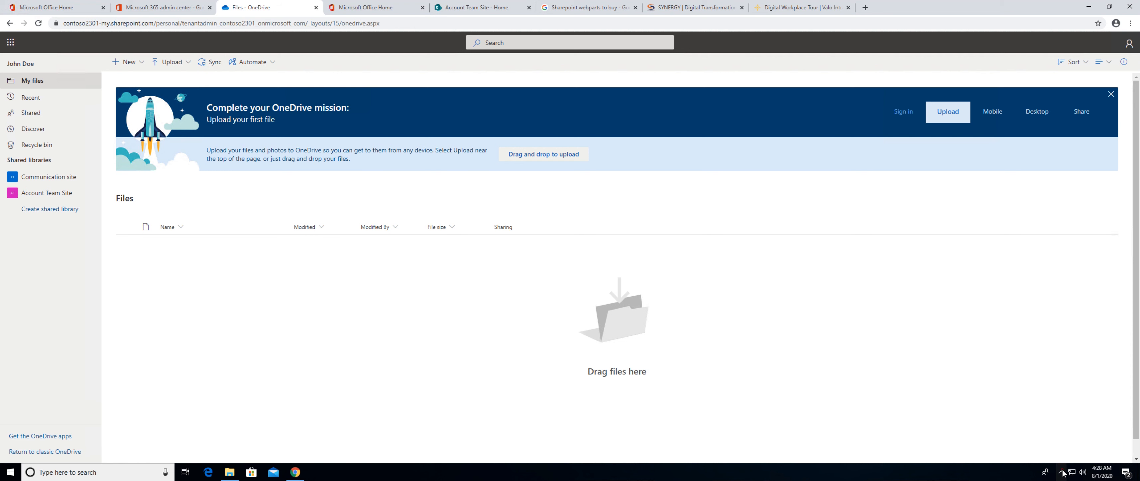
double_click(1069, 456)
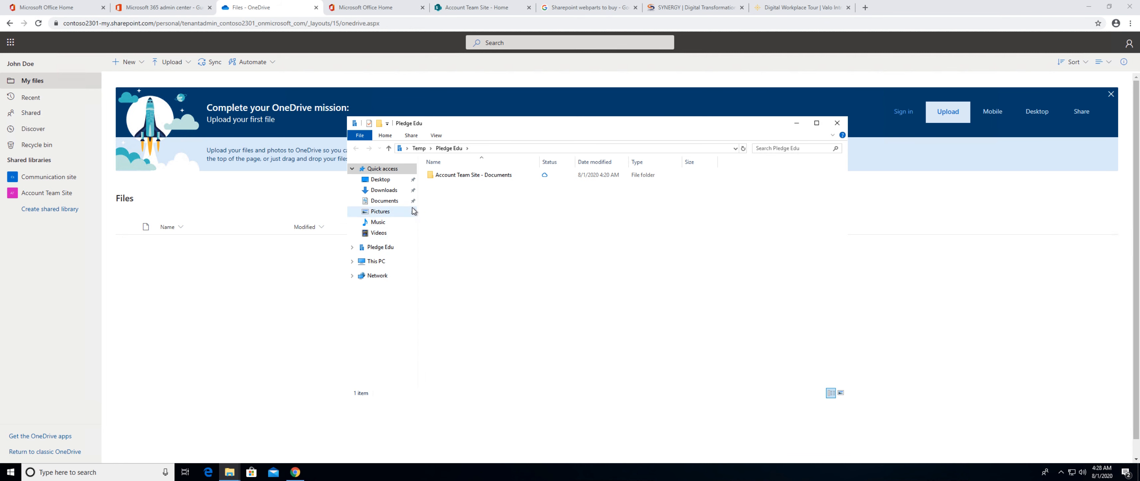
left_click(1061, 472)
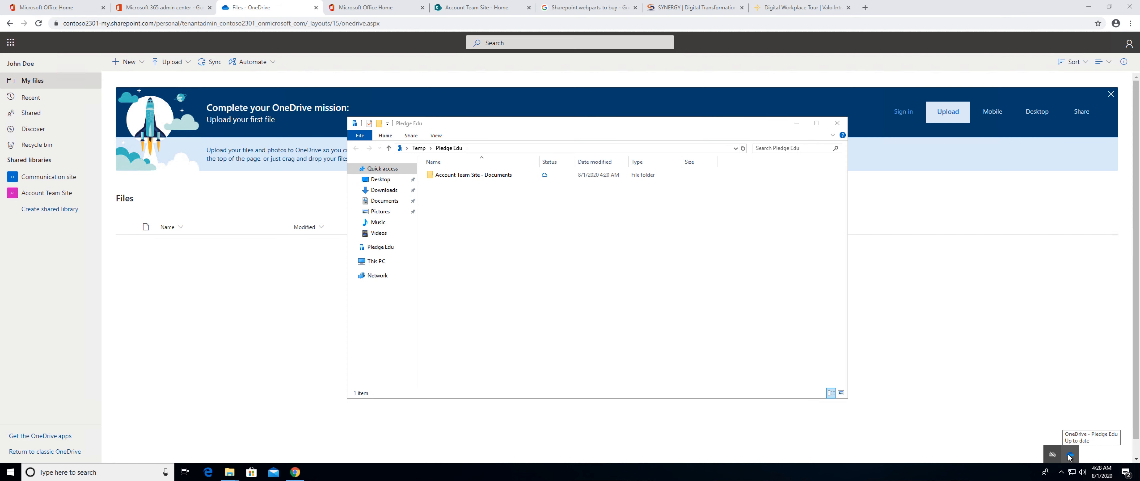
double_click(1069, 458)
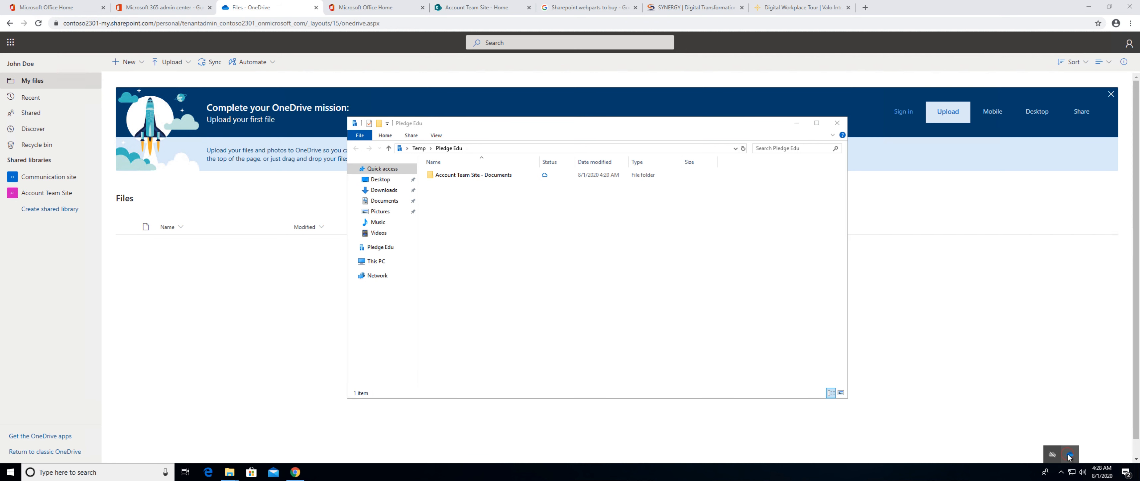
right_click(1069, 458)
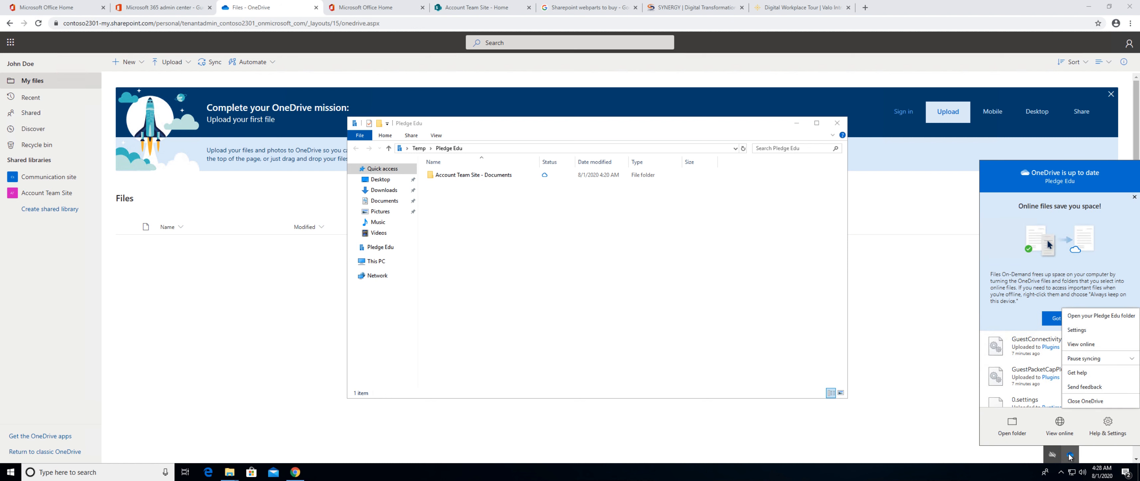
left_click(1082, 330)
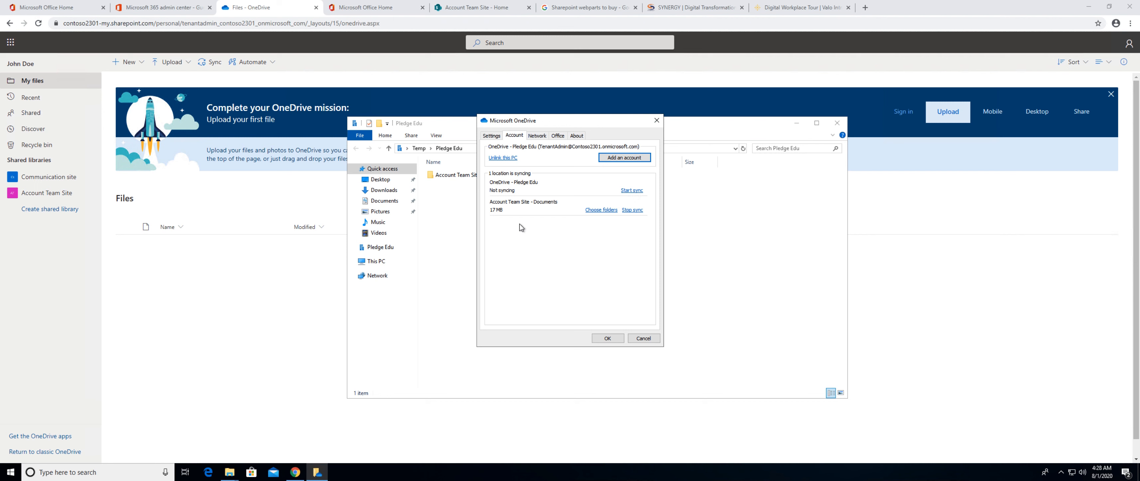
Return to the browser and sync My files to the computer with the Microsoft OneDrive app.
left_click(279, 329)
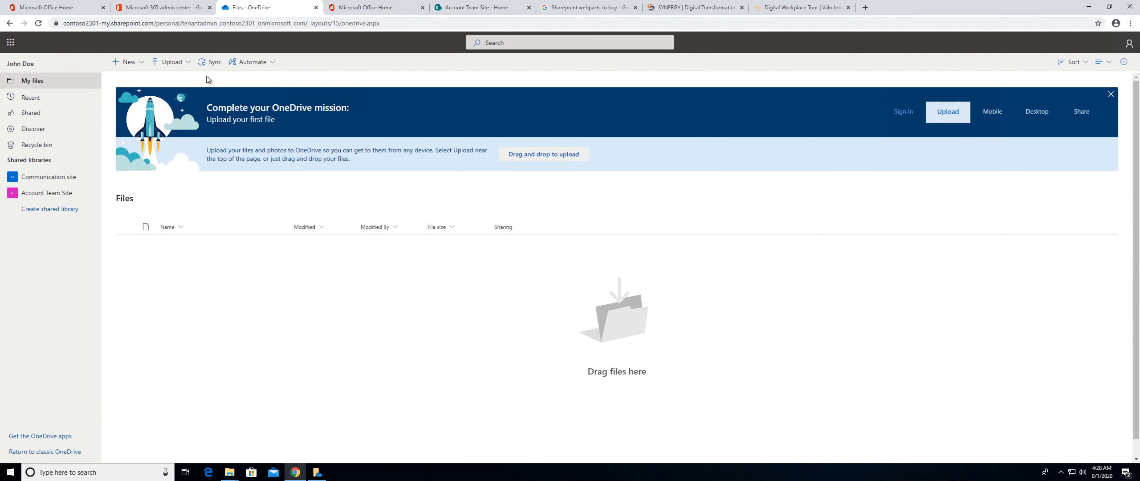
left_click(205, 66)
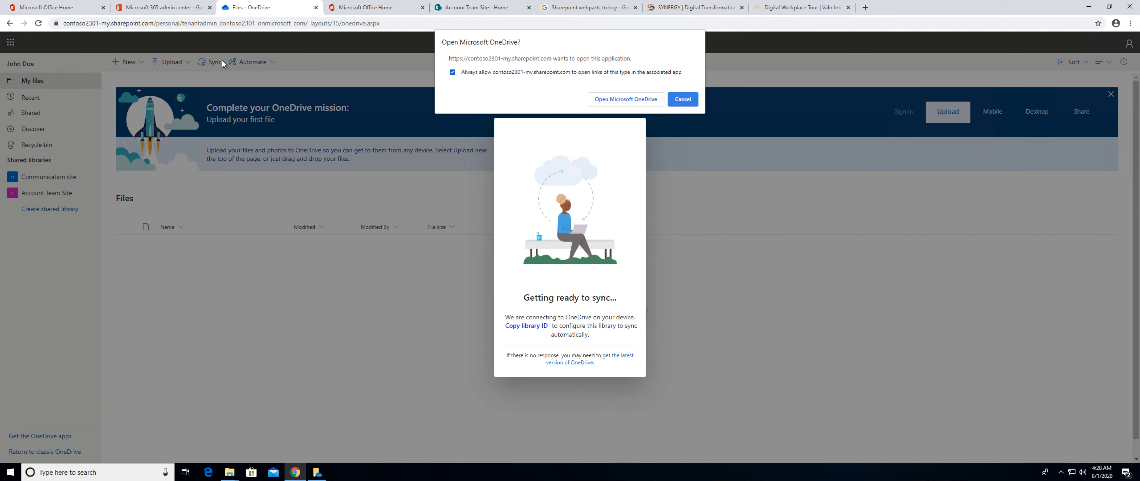
left_click(631, 99)
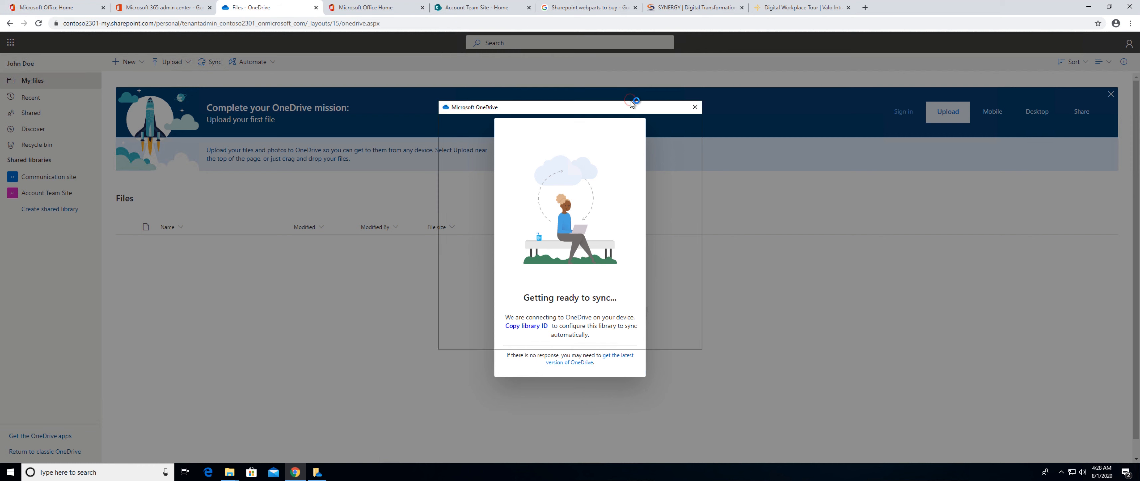
In File Explorer, create a folder in OneDrive - Pledge Edu named with the owner's first name followed by "personal folder".
left_click(229, 471)
left_click(261, 455)
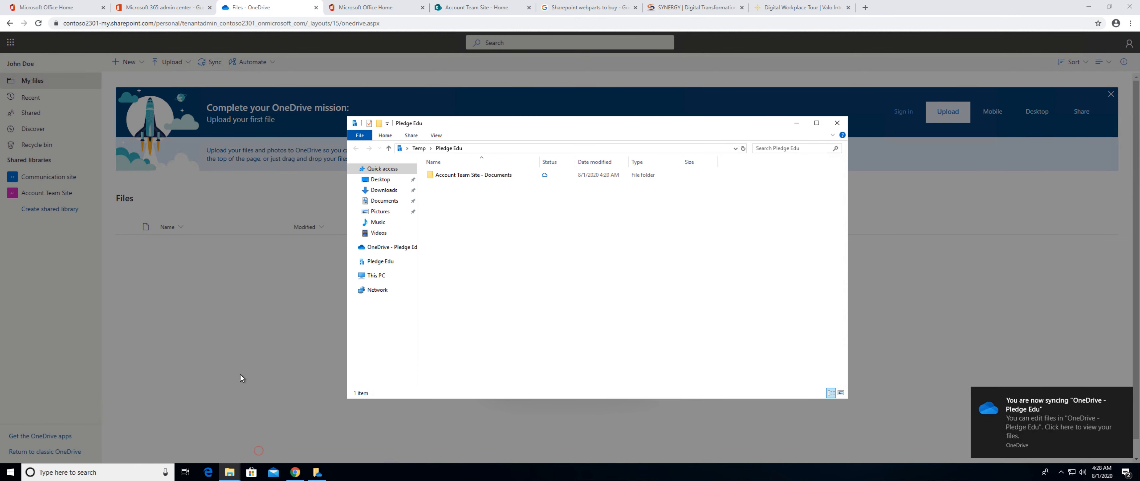
left_click(389, 249)
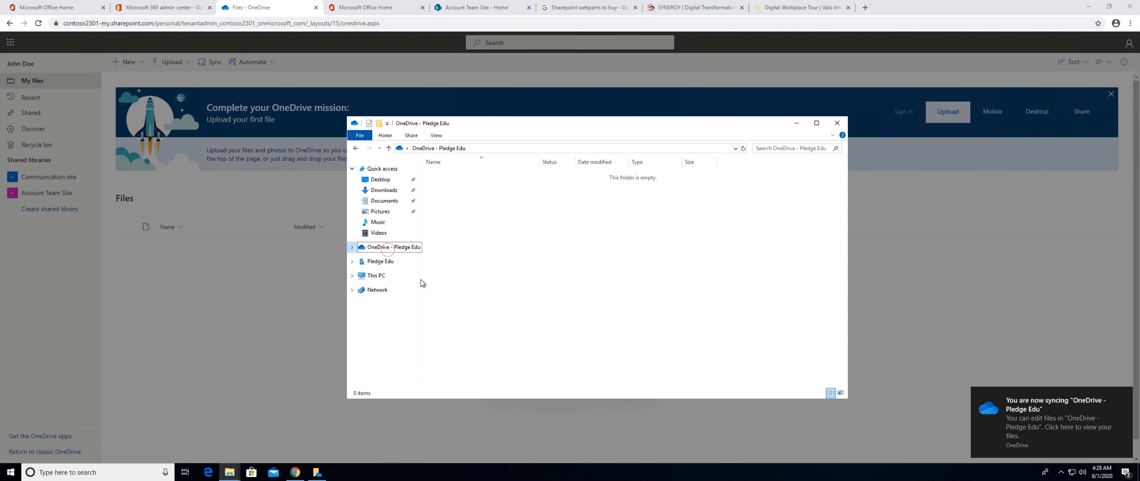
right_click(470, 234)
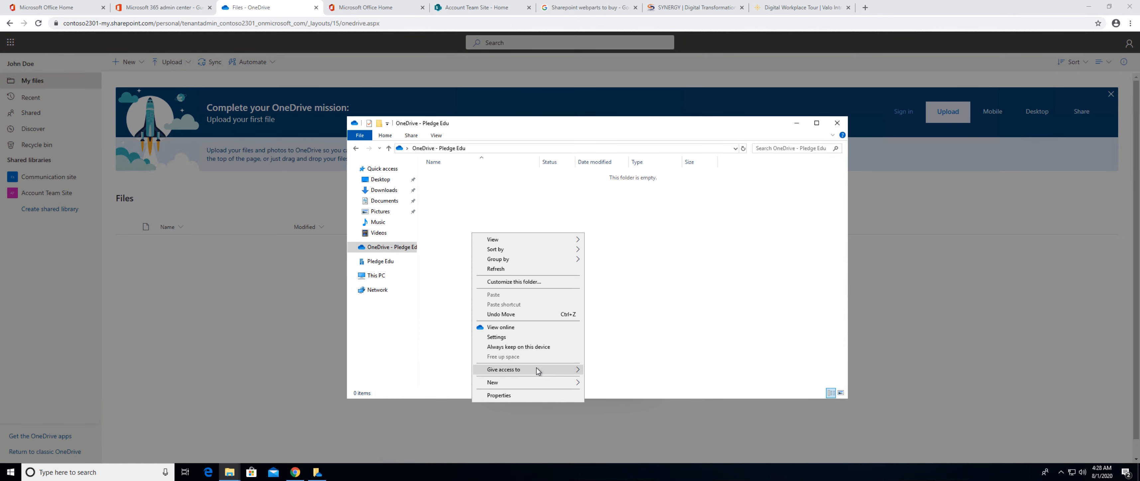
left_click(529, 381)
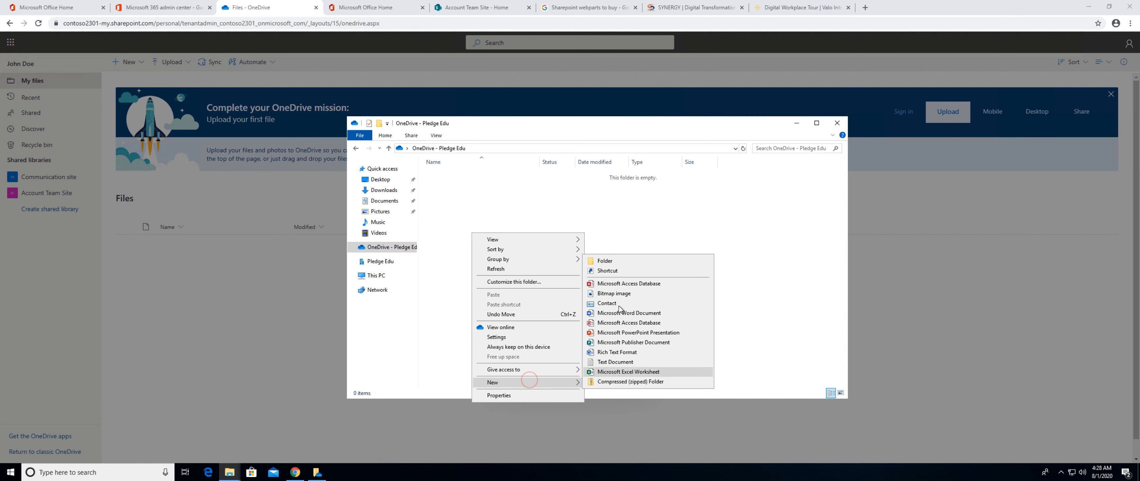
left_click(605, 262)
type("Shishir")
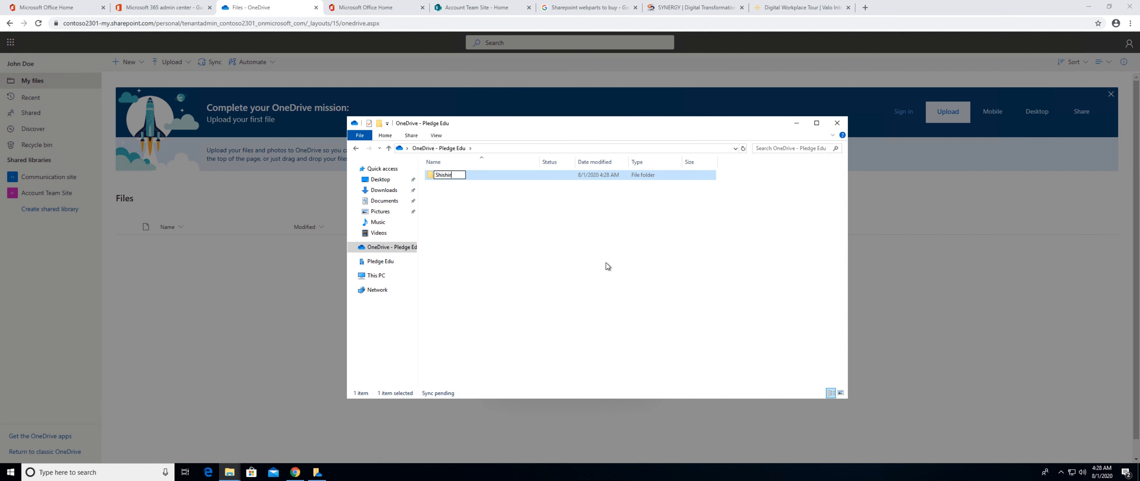
type(" personal folder")
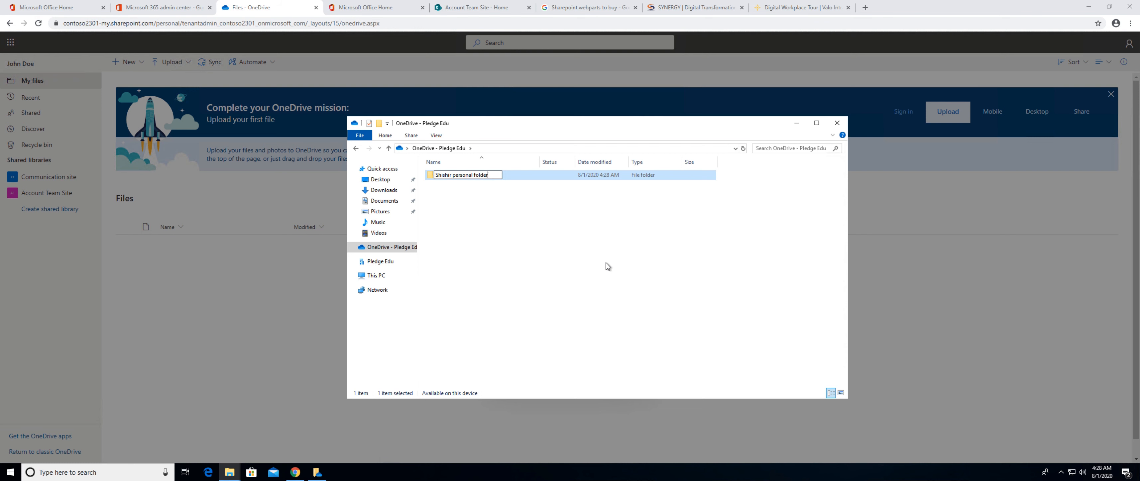
key("Return")
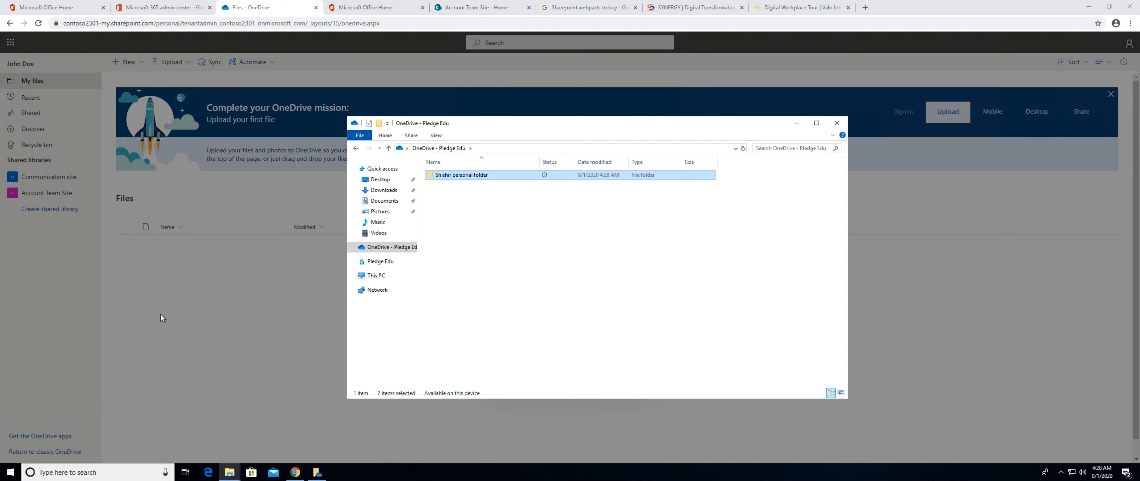
Check the syncing locations in the Microsoft OneDrive account settings, and close them without changes.
left_click(160, 315)
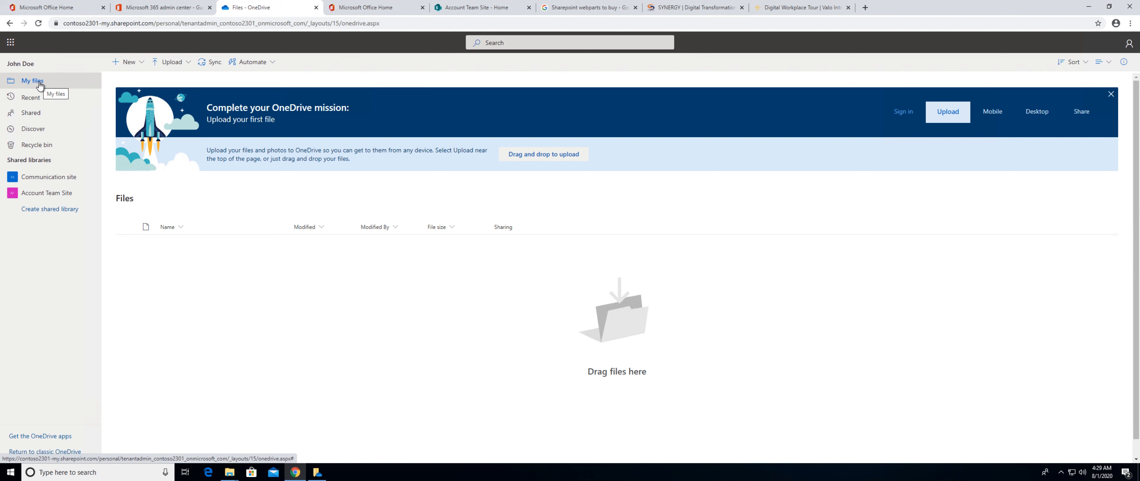
left_click(315, 476)
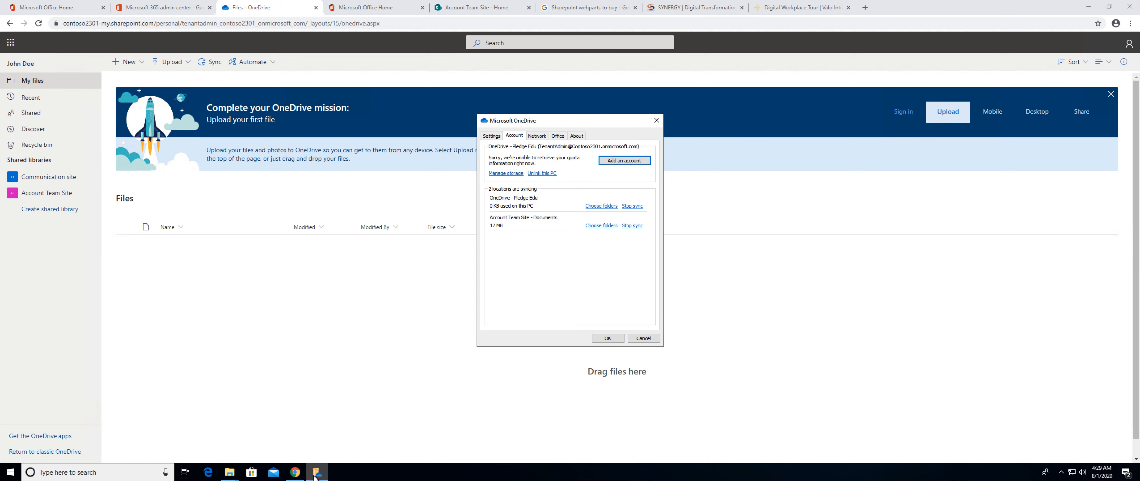
left_click(647, 339)
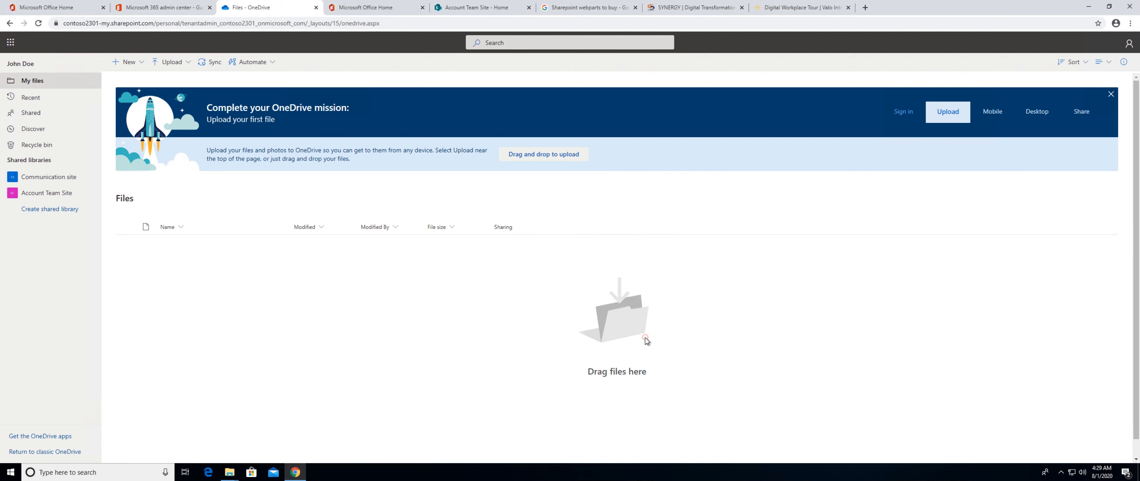
Close the Account Team Site - Documents window and free up space on the personal folder in OneDrive - Pledge Edu.
mouse_move(230, 476)
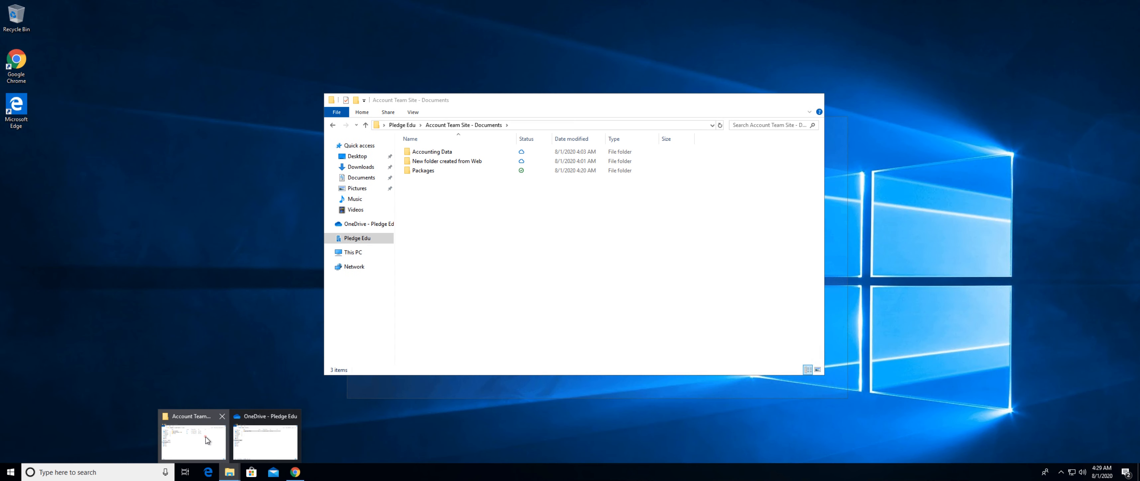
left_click(205, 440)
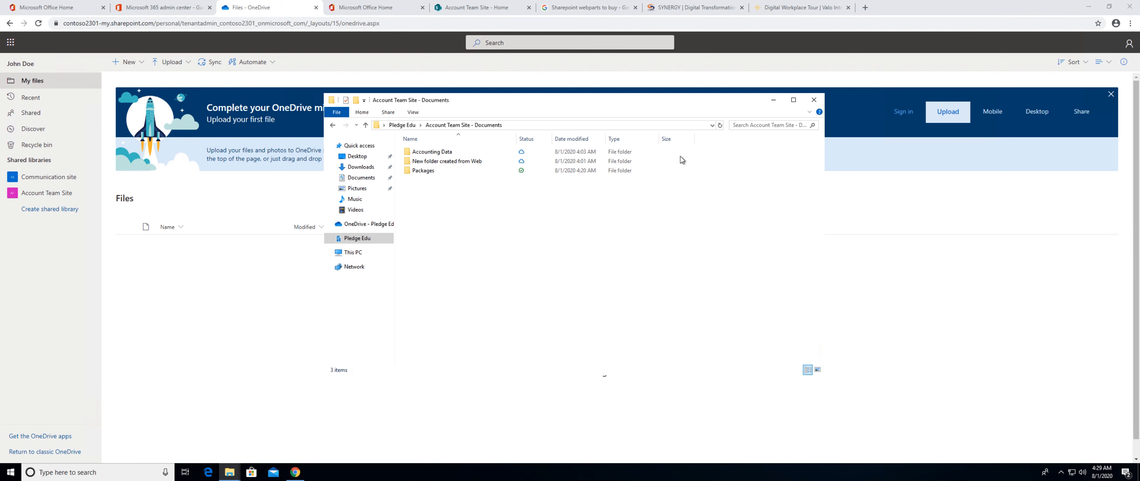
left_click(814, 100)
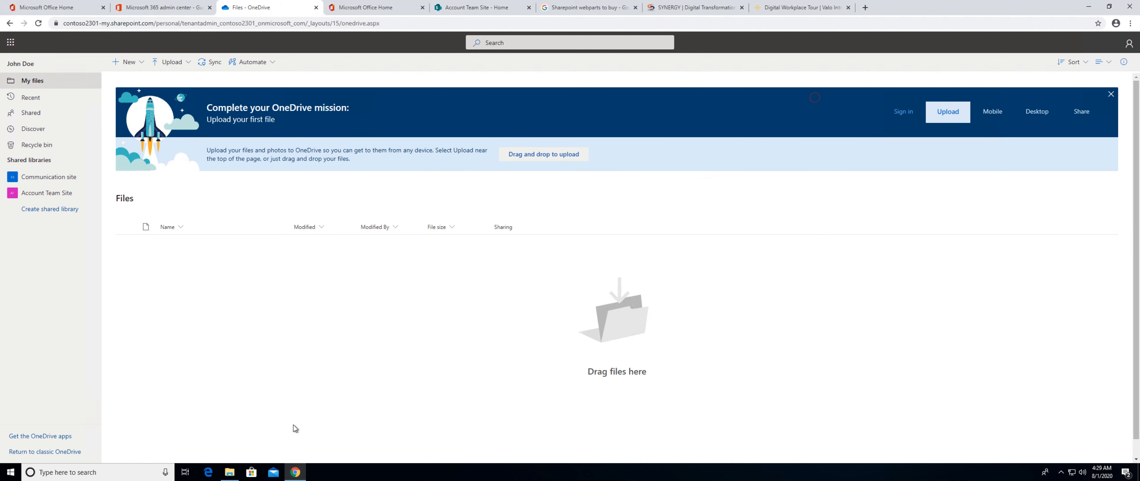
left_click(235, 470)
left_click(467, 298)
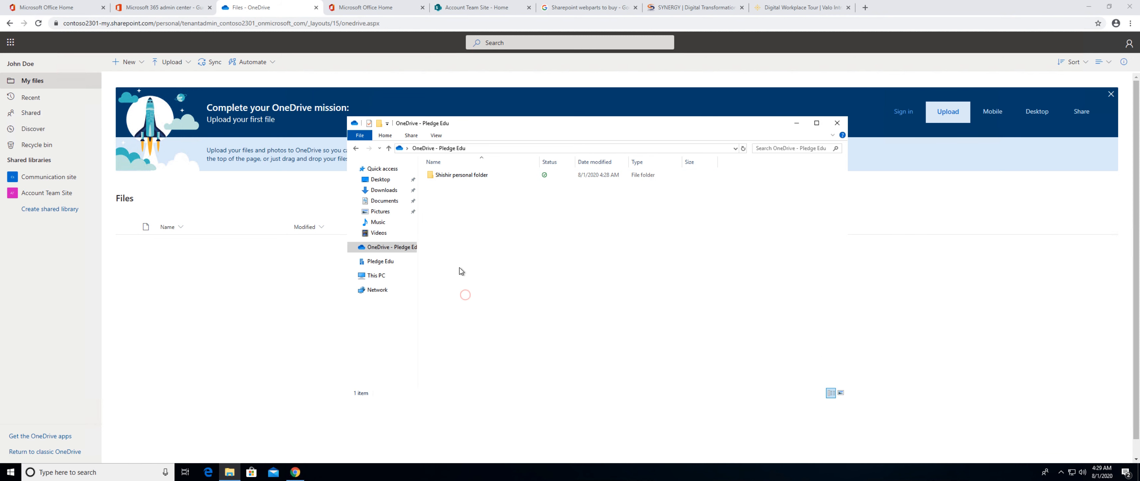
right_click(465, 178)
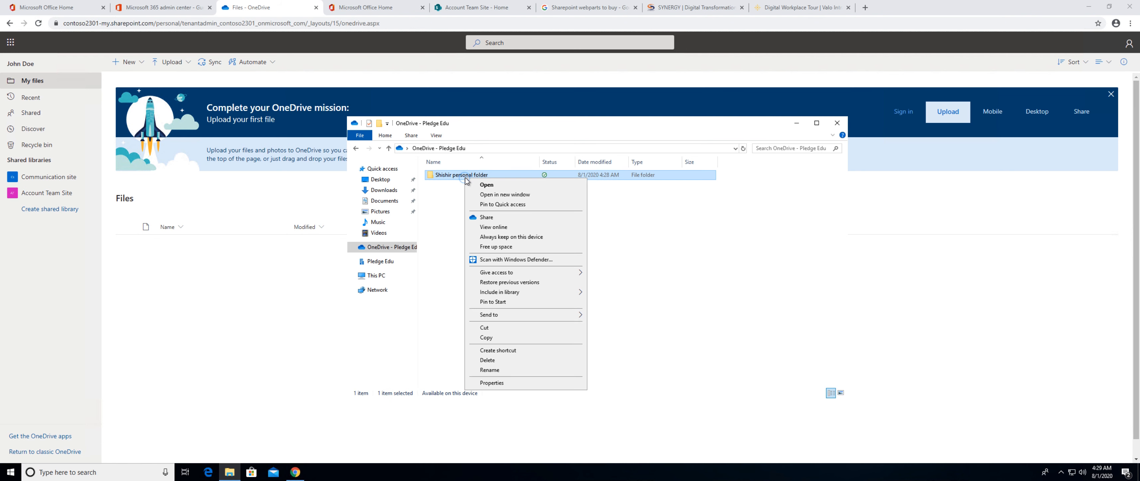
left_click(497, 247)
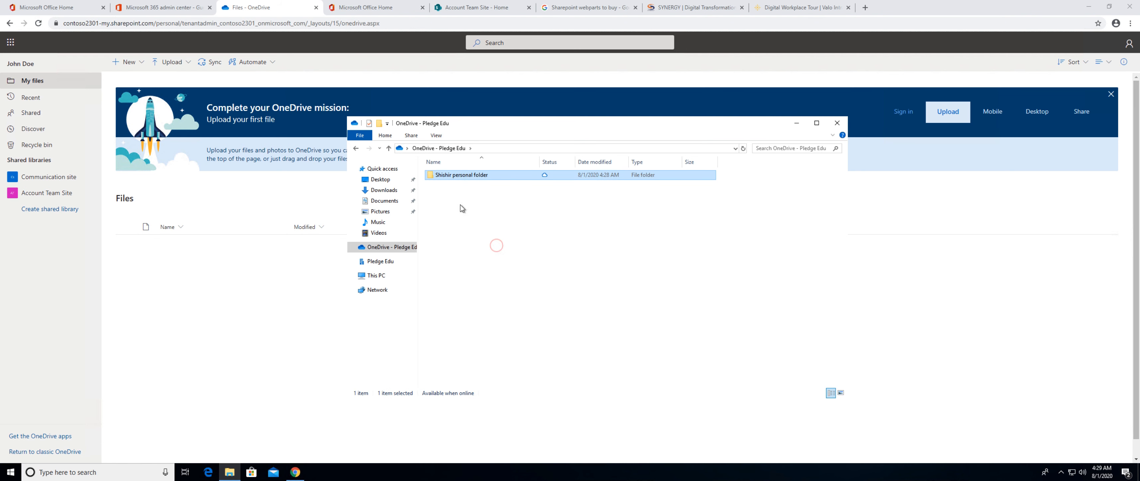
Return to the browser, refresh My files to check for the personal folder, and view the actions available for it.
left_click(241, 329)
left_click(27, 80)
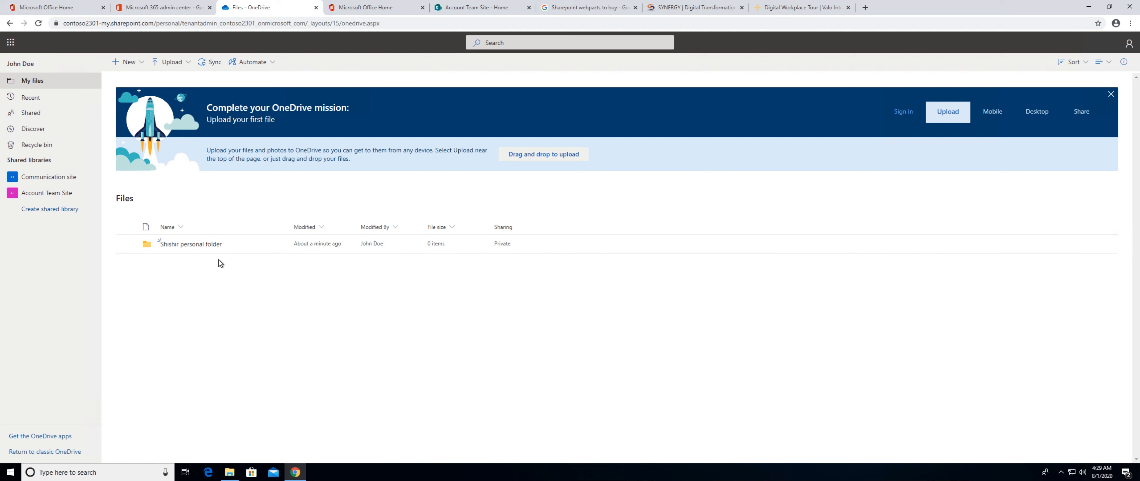
left_click(279, 245)
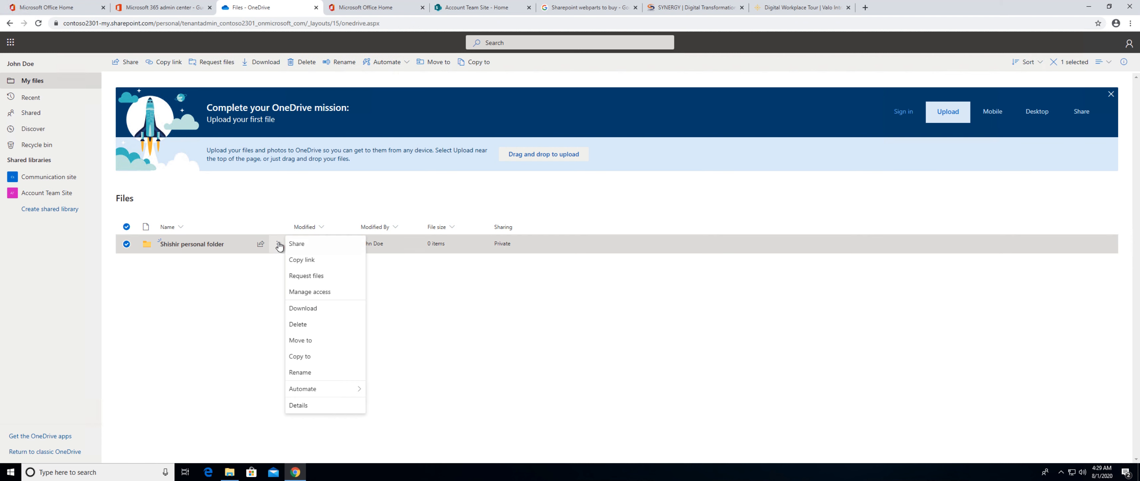
left_click(233, 304)
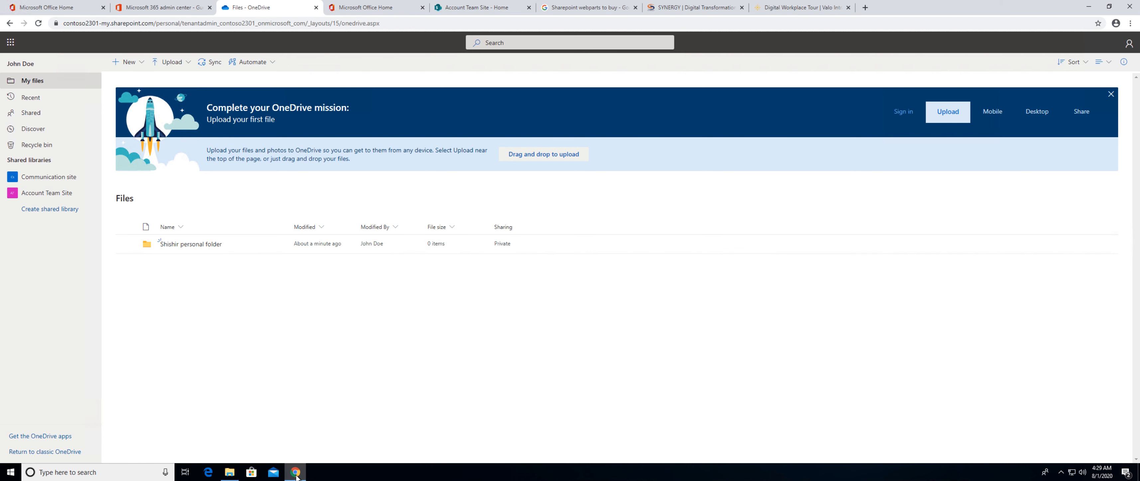
In File Explorer, create a folder named Pictures in OneDrive - Pledge Edu.
left_click(230, 473)
right_click(463, 227)
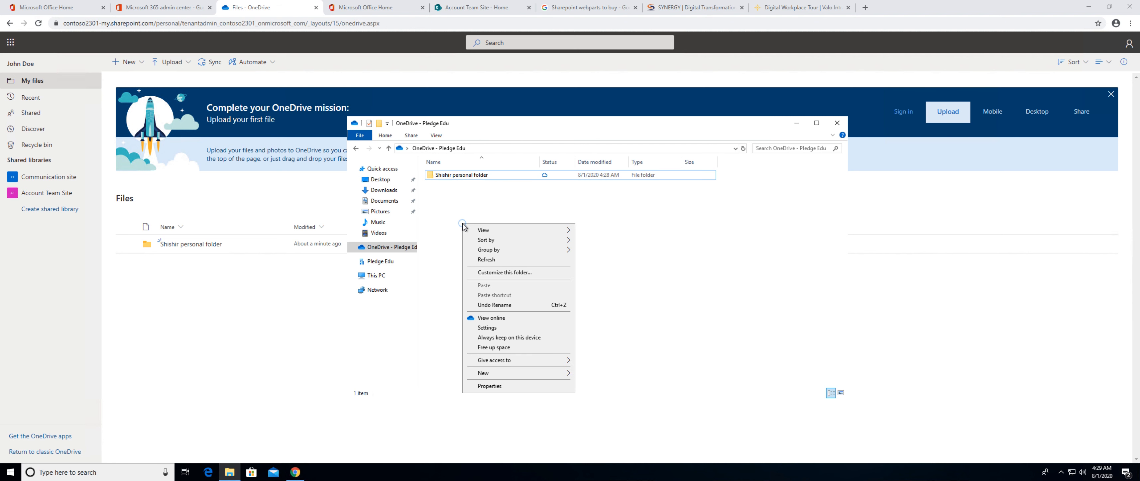
mouse_move(518, 363)
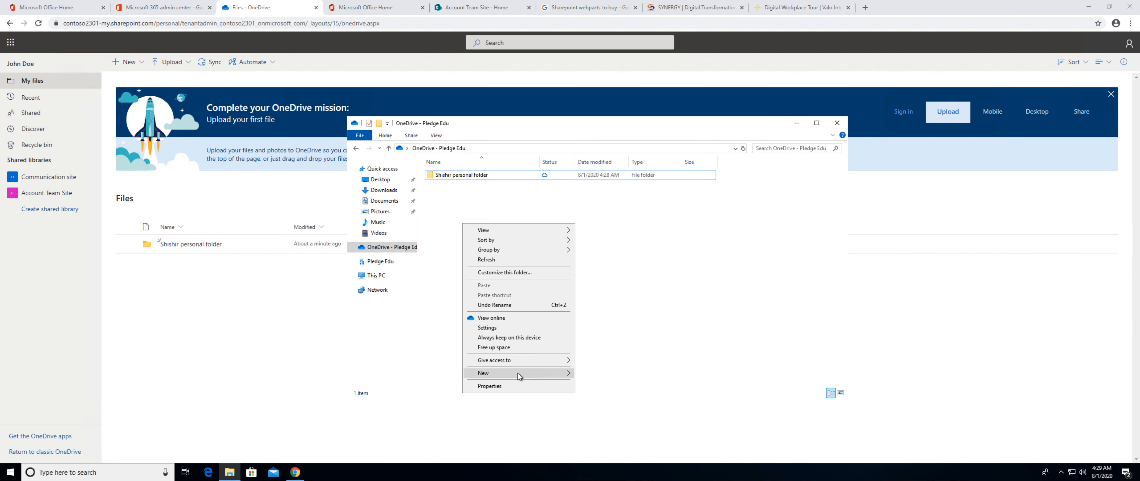
left_click(605, 252)
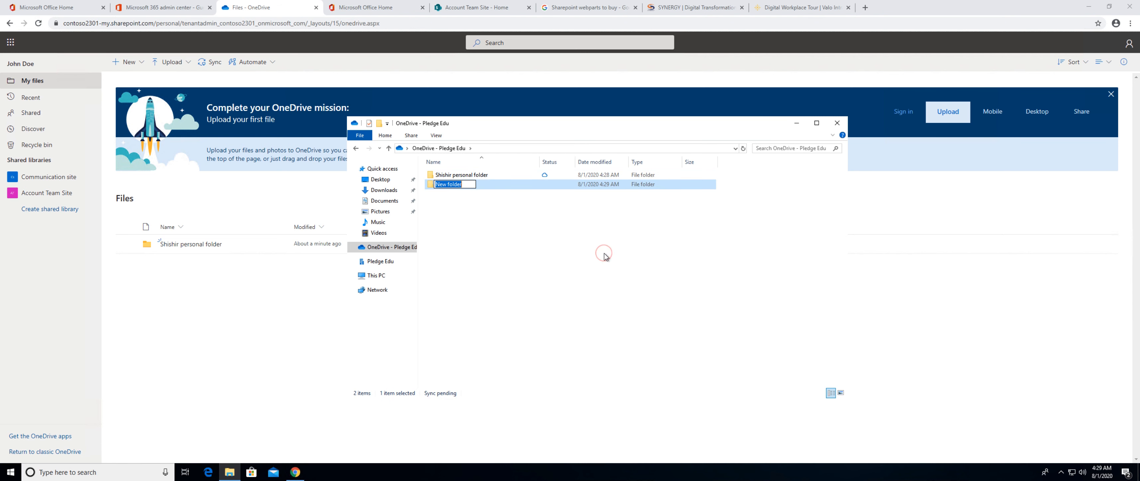
type("Pictures")
key("Return")
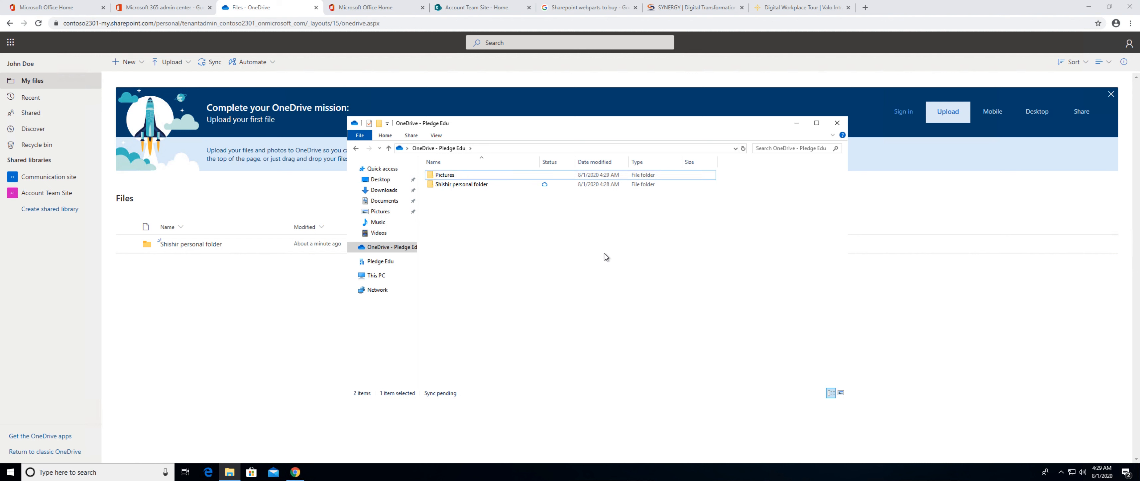
Look inside the new Pictures folder, and return to the browser to check My files for it.
double_click(445, 175)
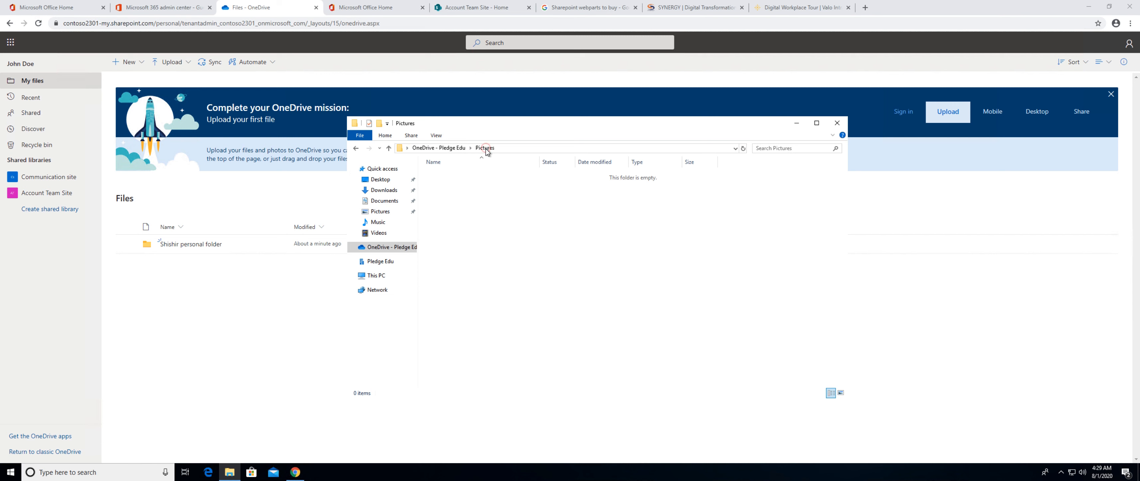
left_click(243, 305)
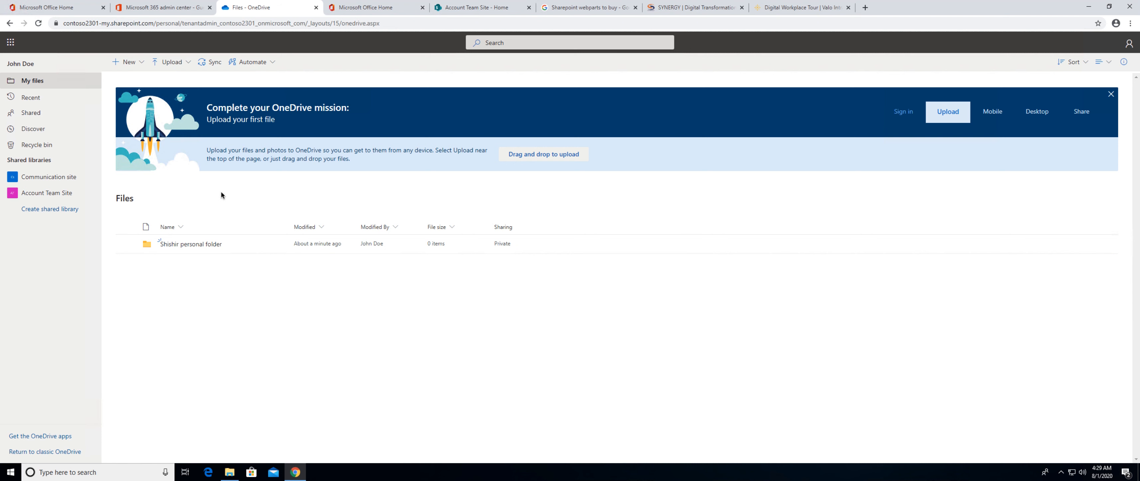
left_click(176, 268)
In File Explorer, review the sharing link settings of the Pictures folder in OneDrive - Pledge Edu, and close them without sharing.
left_click(229, 472)
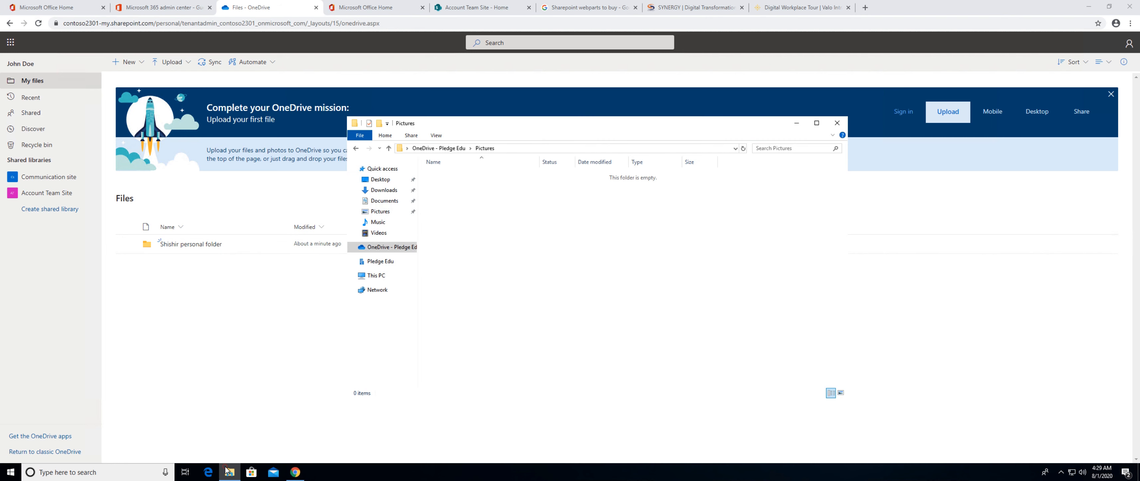
left_click(447, 148)
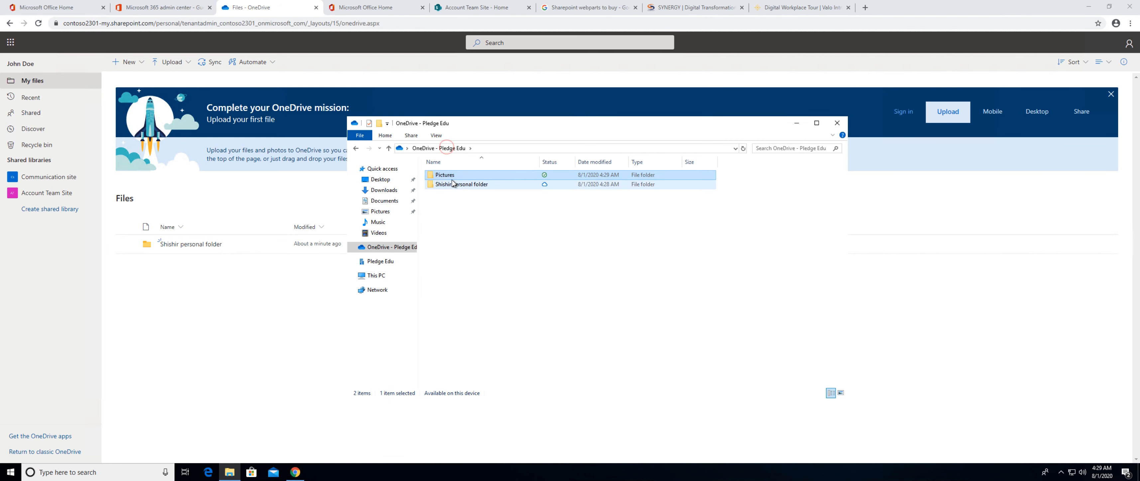
right_click(451, 177)
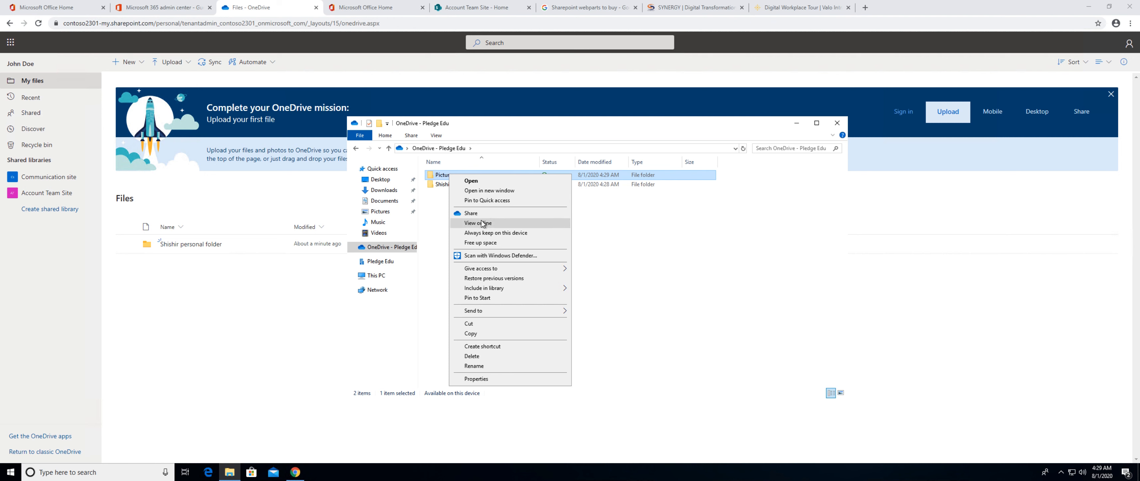
left_click(470, 214)
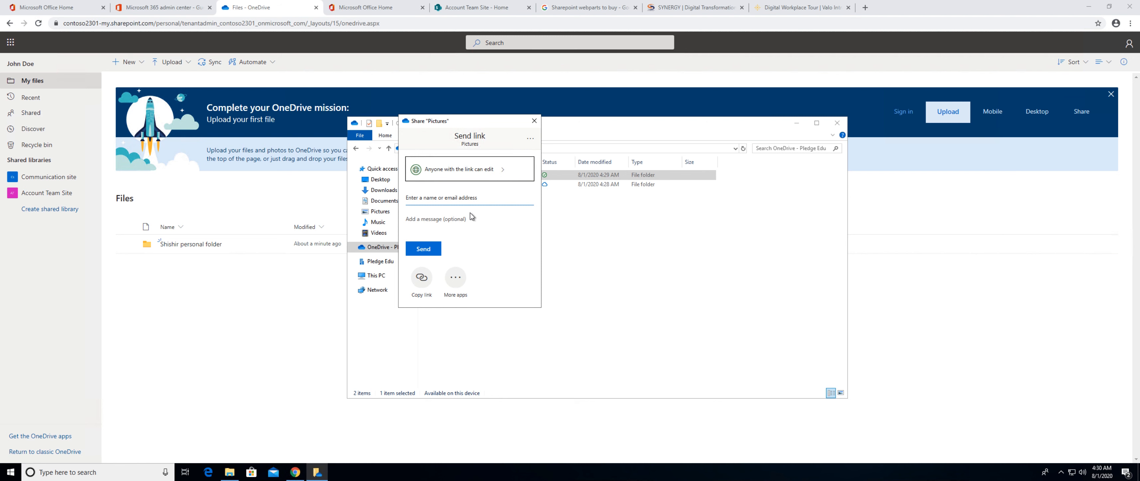
left_click(476, 171)
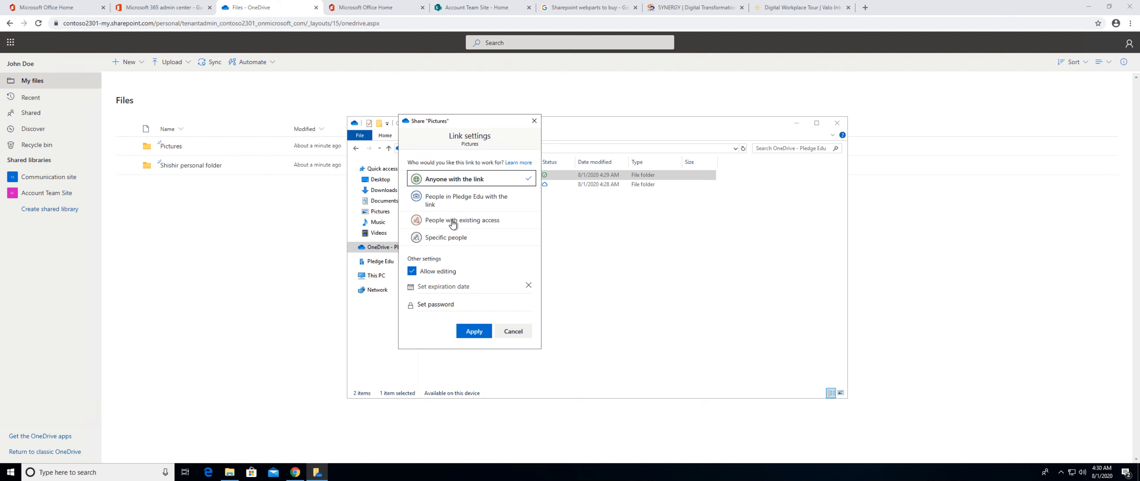
left_click(506, 333)
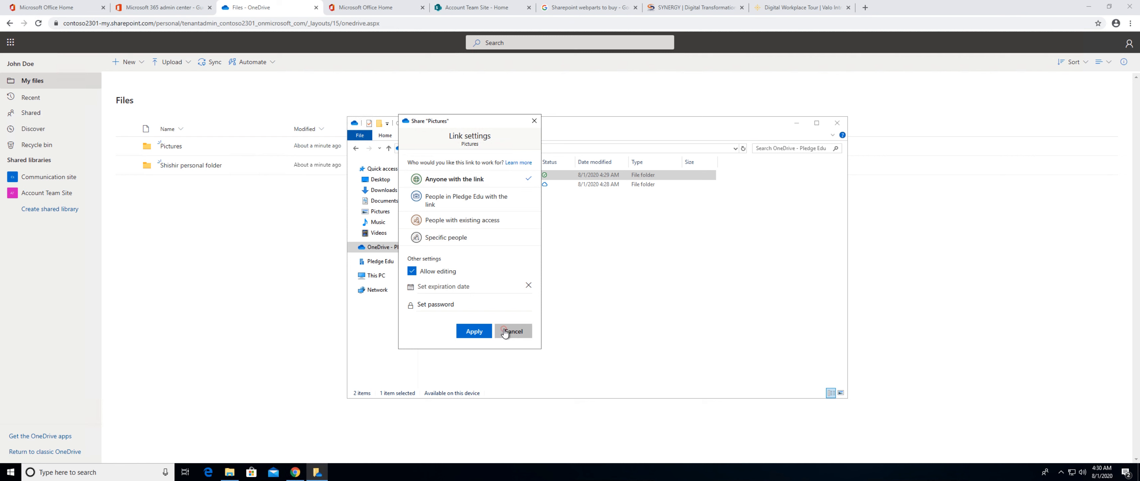
left_click(534, 122)
In the browser, view the sharing options of the personal folder in My files, and close them without sending a link.
left_click(298, 207)
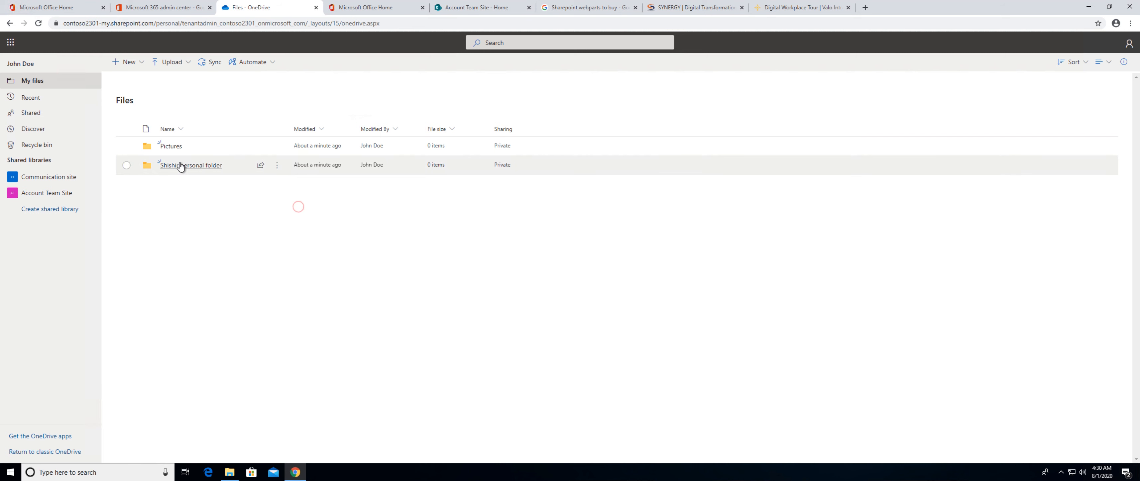
left_click(256, 168)
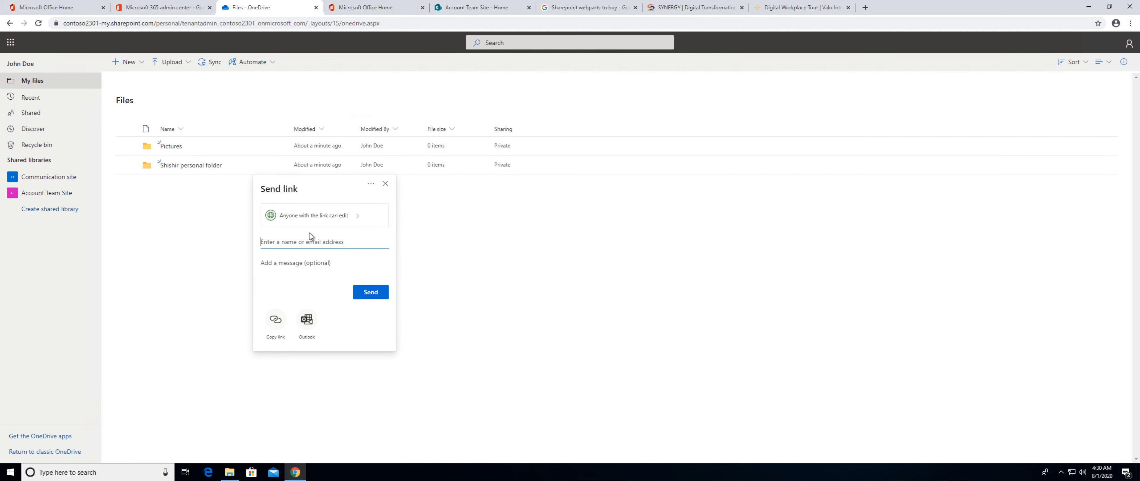
left_click(327, 216)
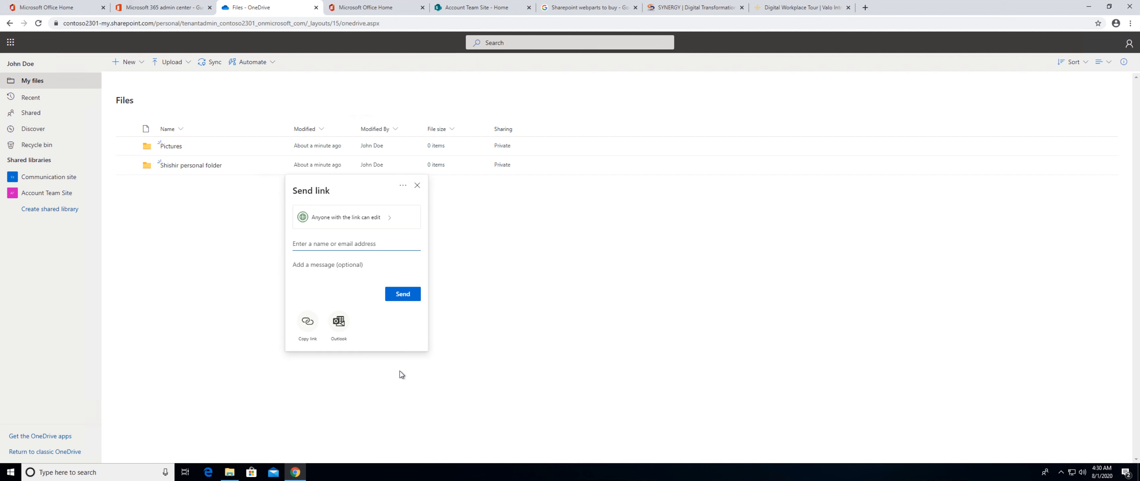
left_click(418, 185)
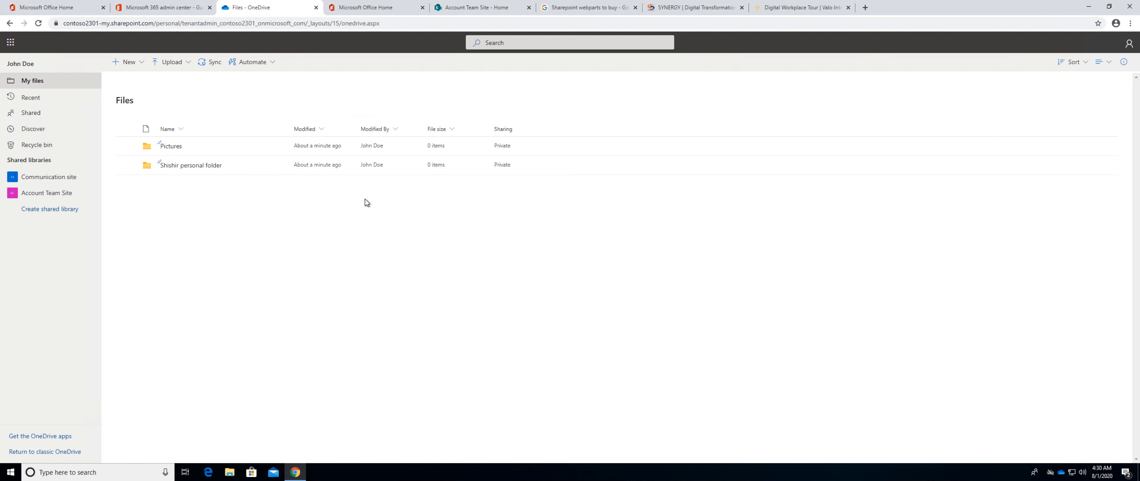
From the Microsoft 365 admin center, go to the SharePoint admin center and open the OneDrive admin center from there.
left_click(178, 9)
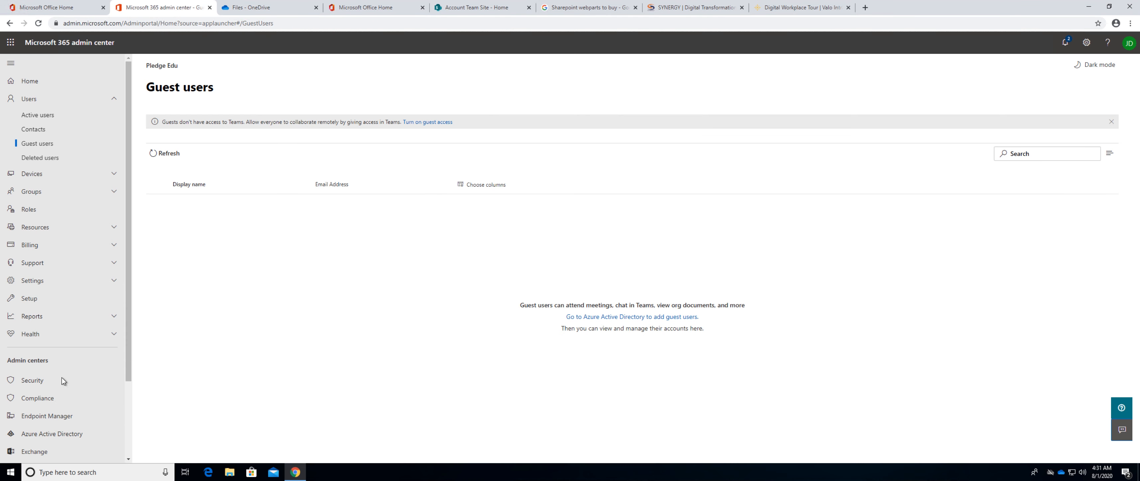
scroll(43, 385, "down", 3)
scroll(44, 385, "up", 3)
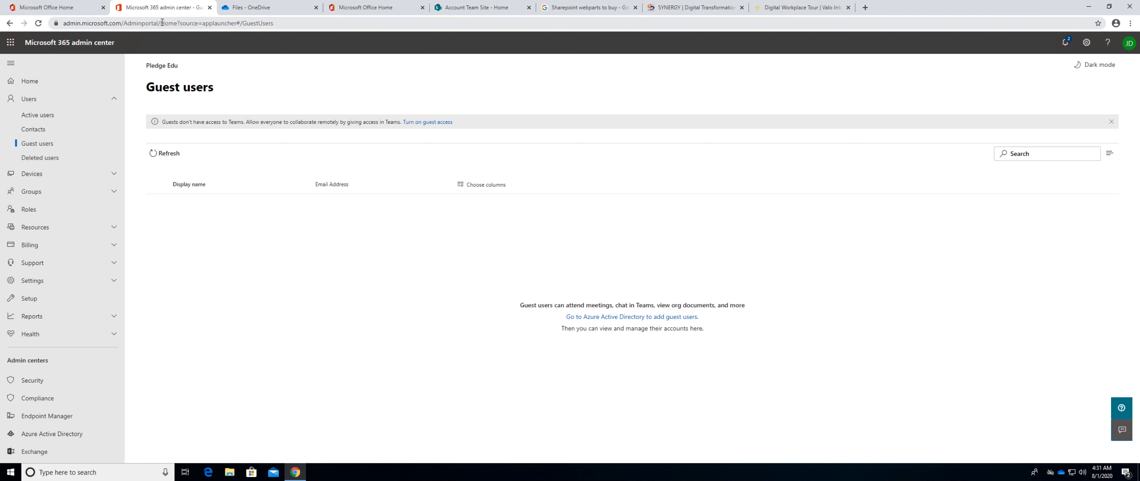
scroll(93, 362, "down", 2)
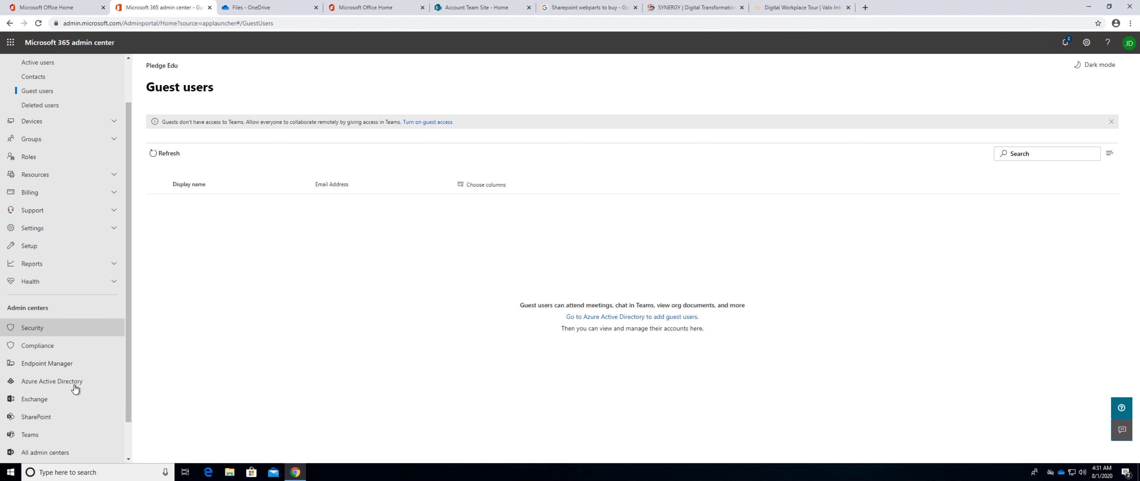
left_click(45, 419)
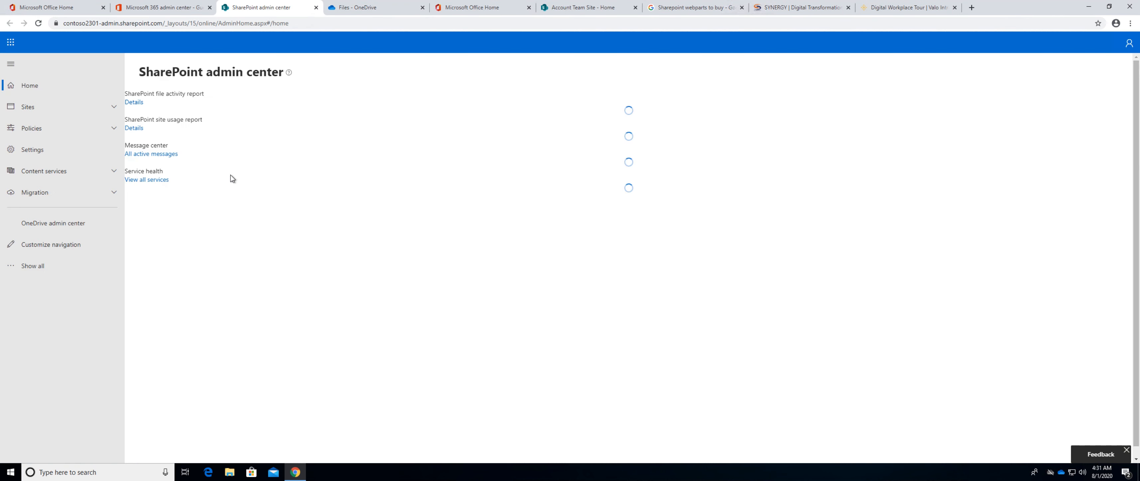
left_click(69, 247)
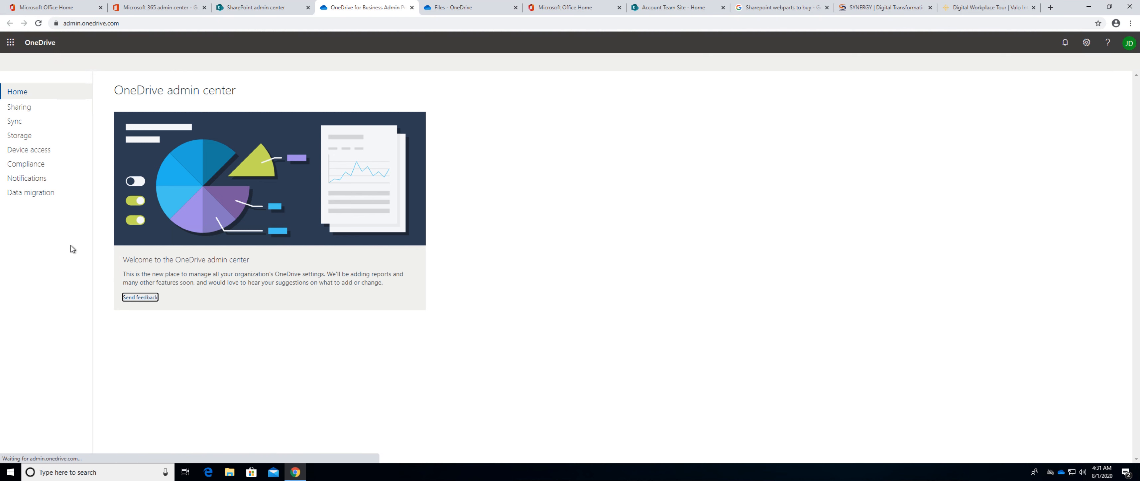
In the OneDrive Sharing settings, set the default link type to Direct: Specific people and show the advanced settings for shareable links.
left_click(25, 109)
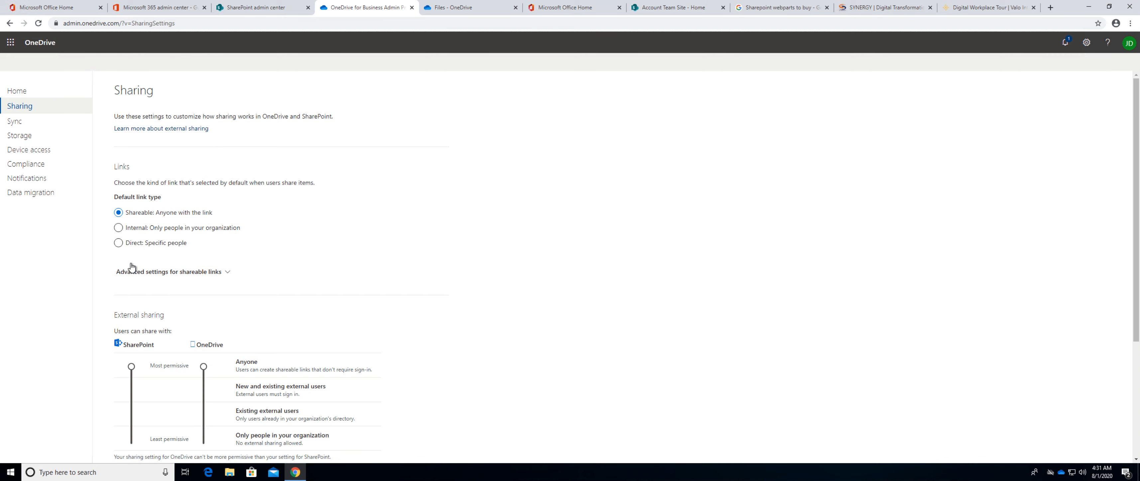
left_click(119, 229)
left_click(118, 243)
left_click(228, 272)
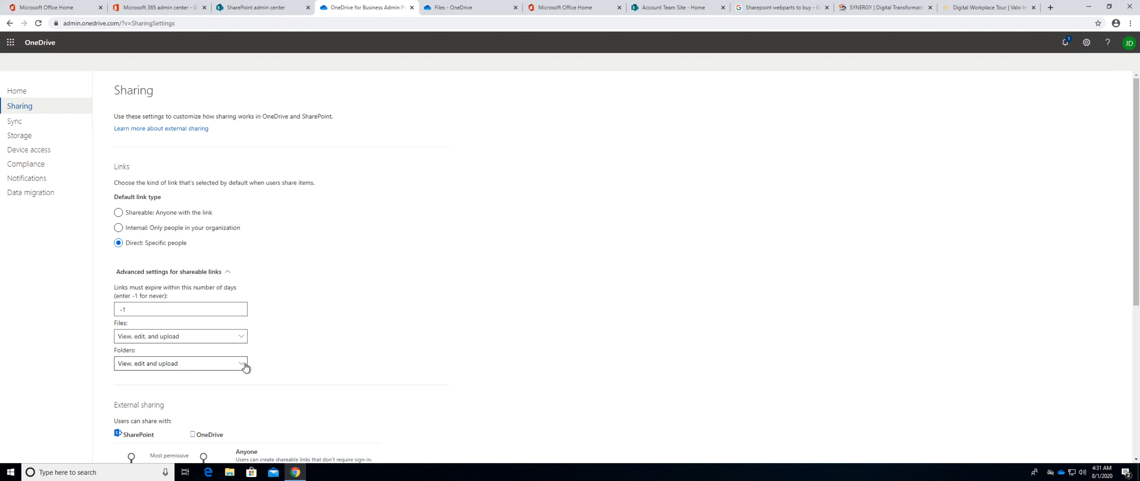
scroll(241, 363, "down", 4)
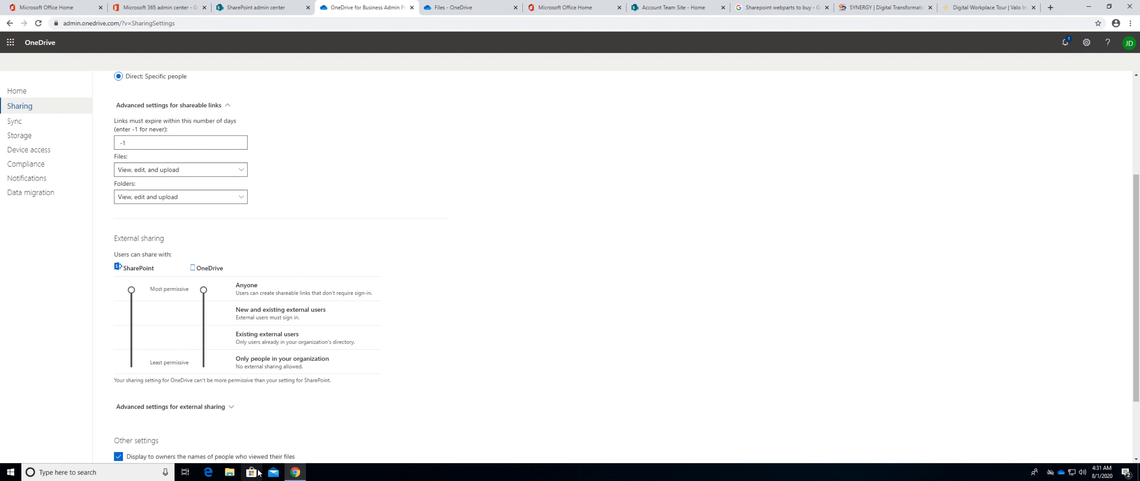
In File Explorer, view the sharing link settings of the personal folder in OneDrive - Pledge Edu.
left_click(230, 472)
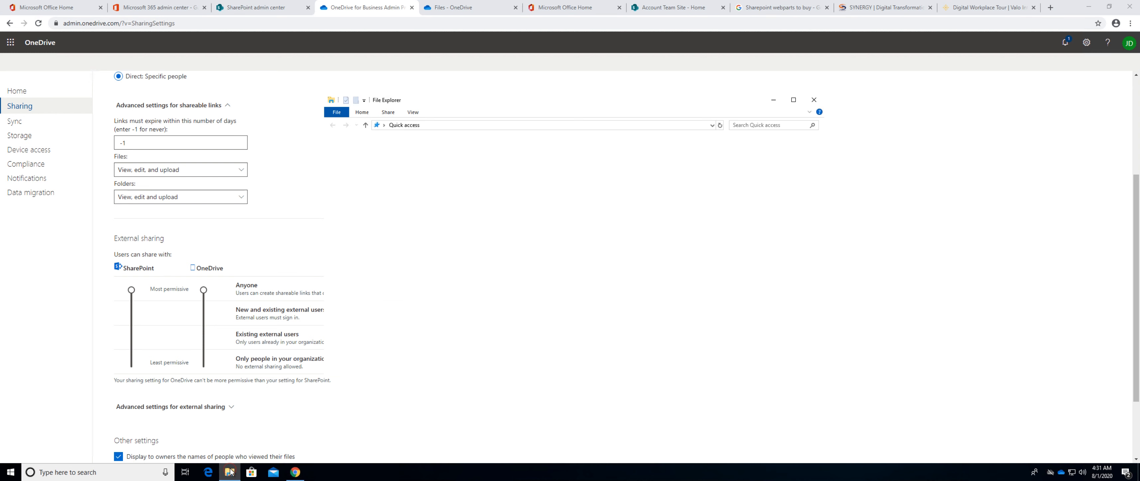
left_click(354, 238)
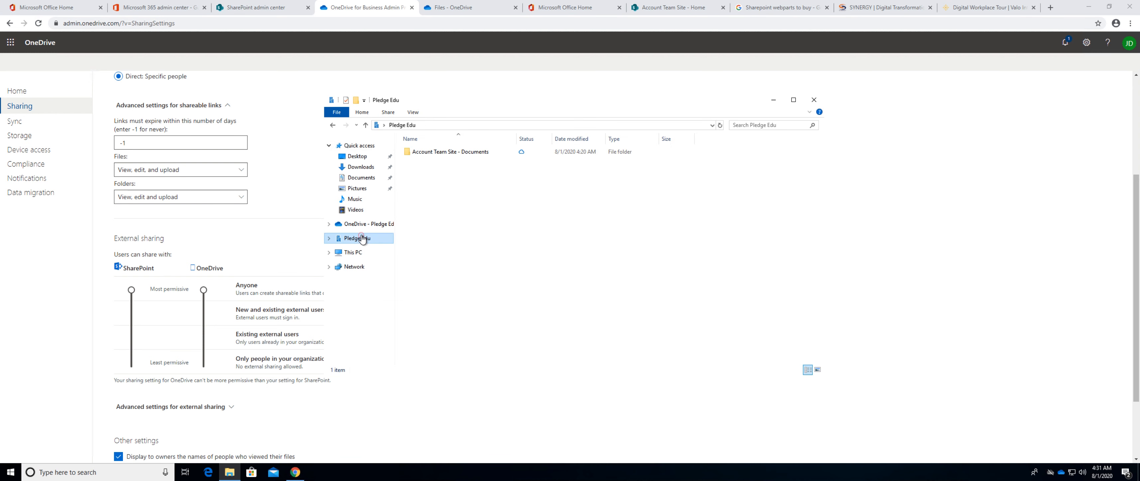
left_click(363, 222)
right_click(441, 163)
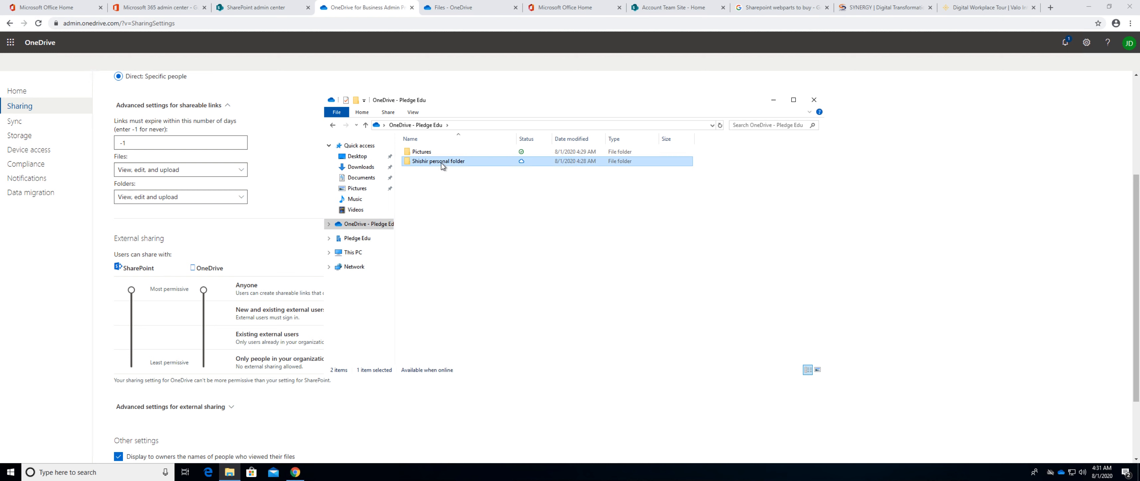
left_click(459, 202)
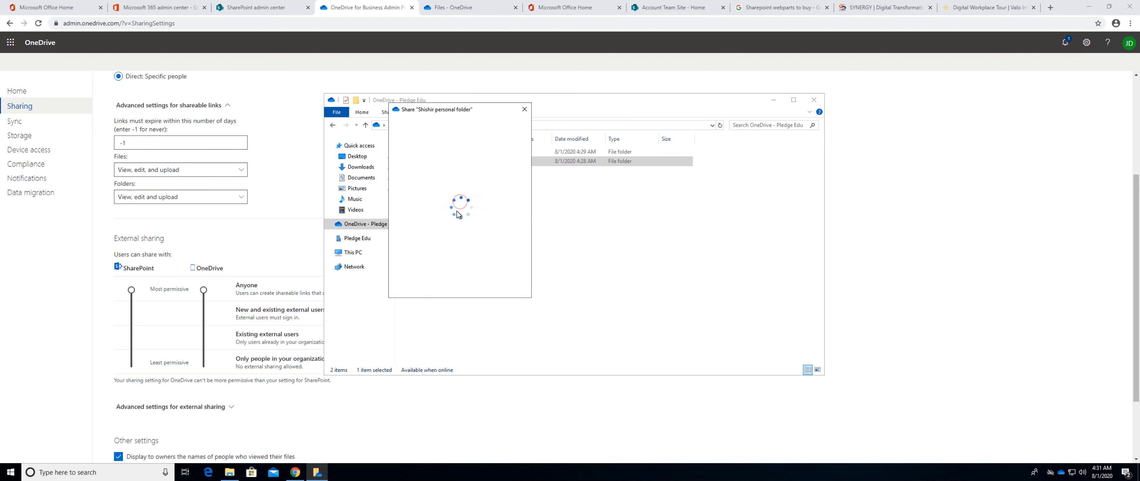
left_click(455, 164)
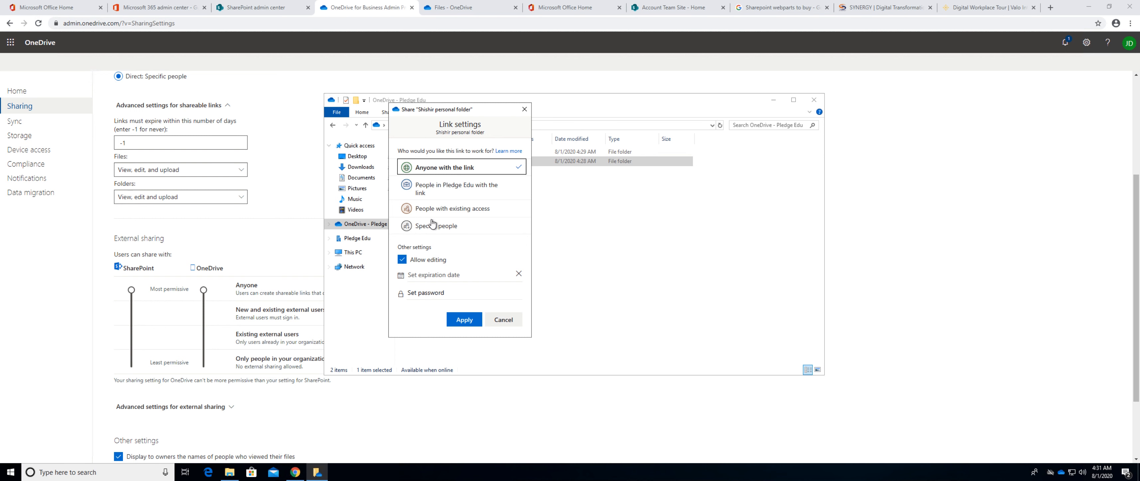
Back in the OneDrive admin center, restrict external sharing by specific domains, using Block these domains with Gmail.com as the entry.
left_click(428, 403)
scroll(349, 371, "down", 2)
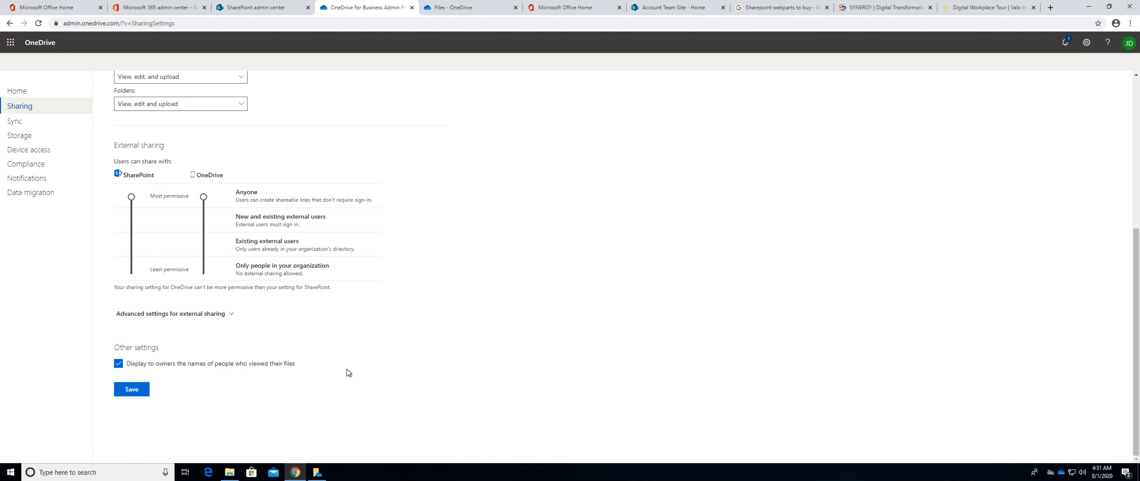
left_click(221, 314)
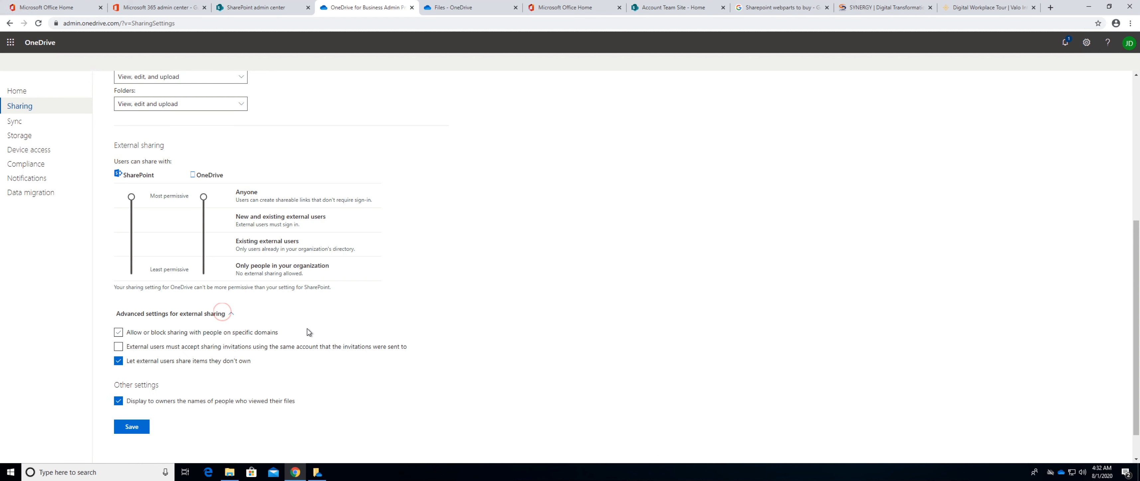
left_click(118, 333)
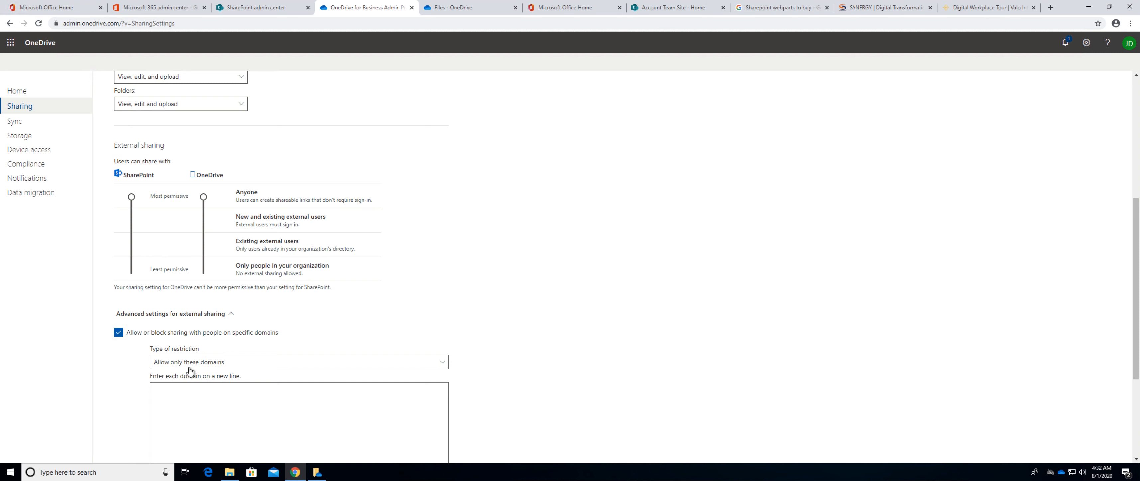
scroll(208, 354, "down", 3)
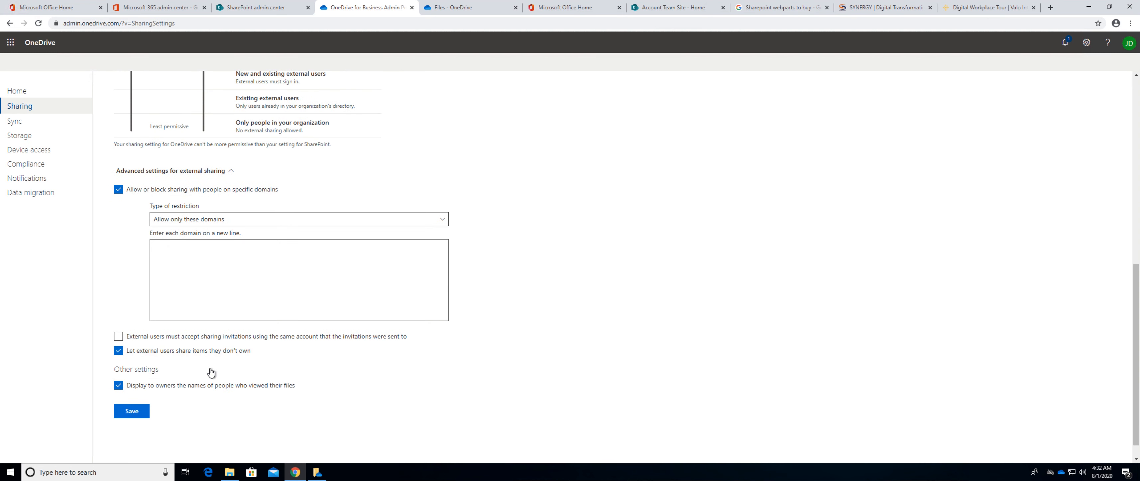
left_click(260, 219)
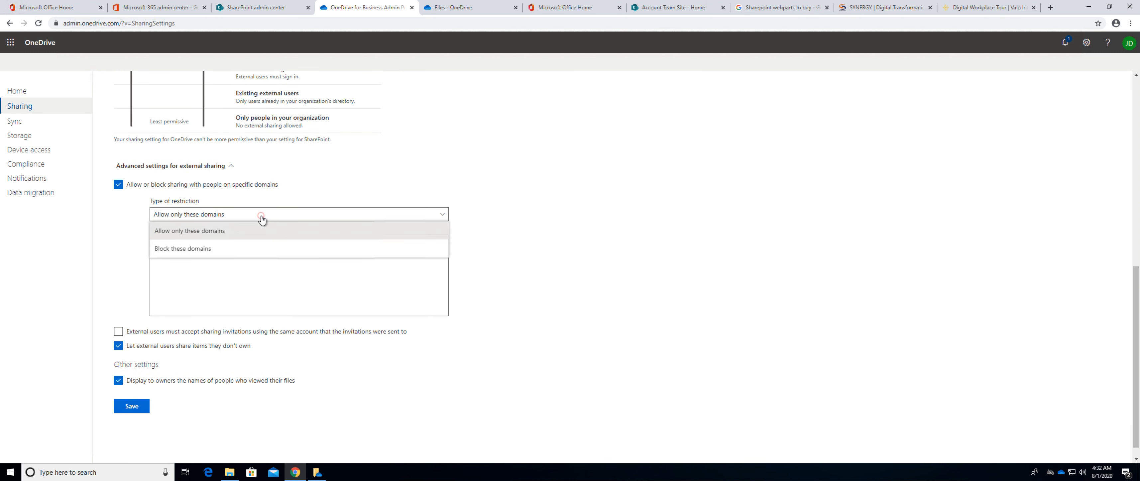
left_click(206, 247)
left_click(206, 247)
type("Gmail.com")
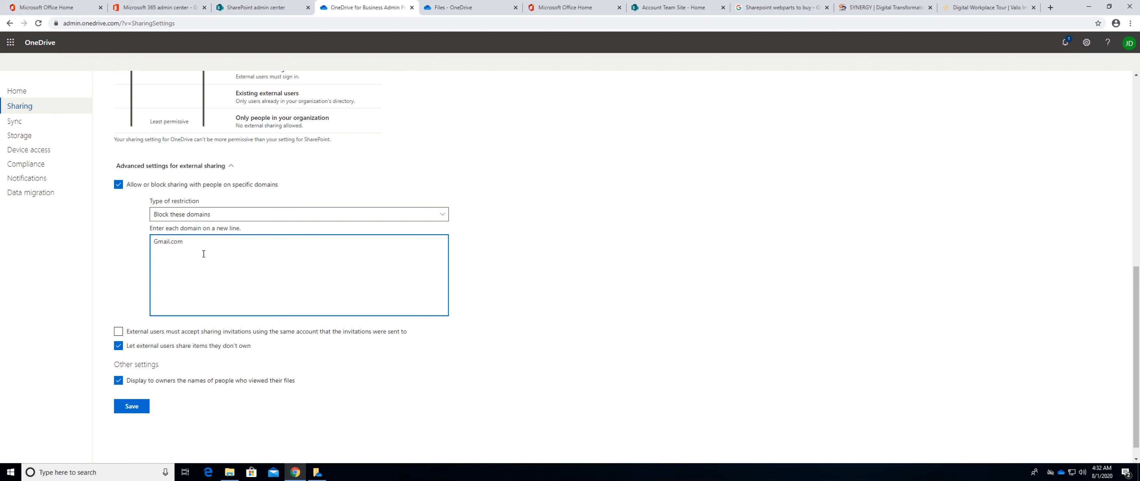
Change the external sharing restriction to Allow only these domains and enter CompanyB.com as the allowed domain.
left_click(241, 214)
left_click(209, 231)
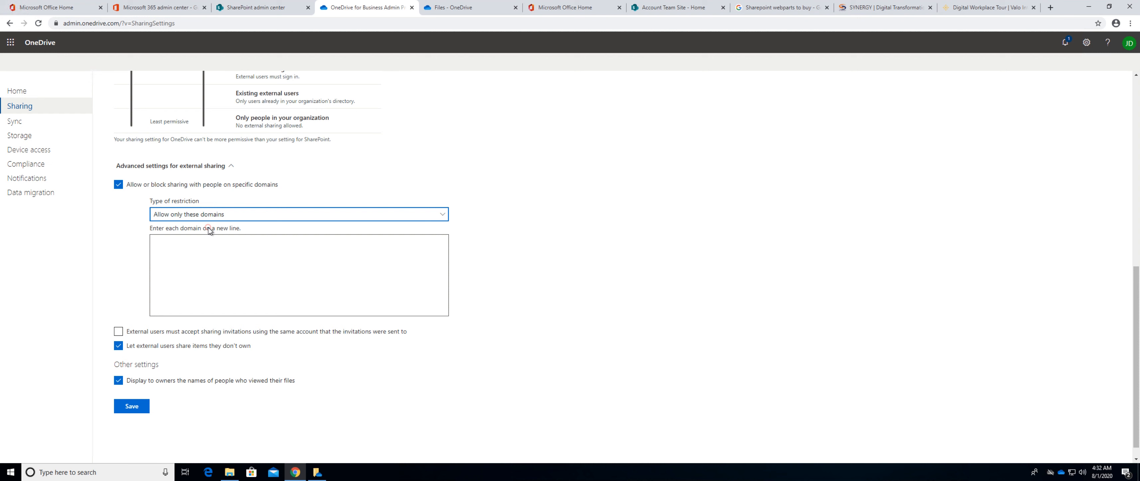
left_click(199, 244)
type("CompanyB")
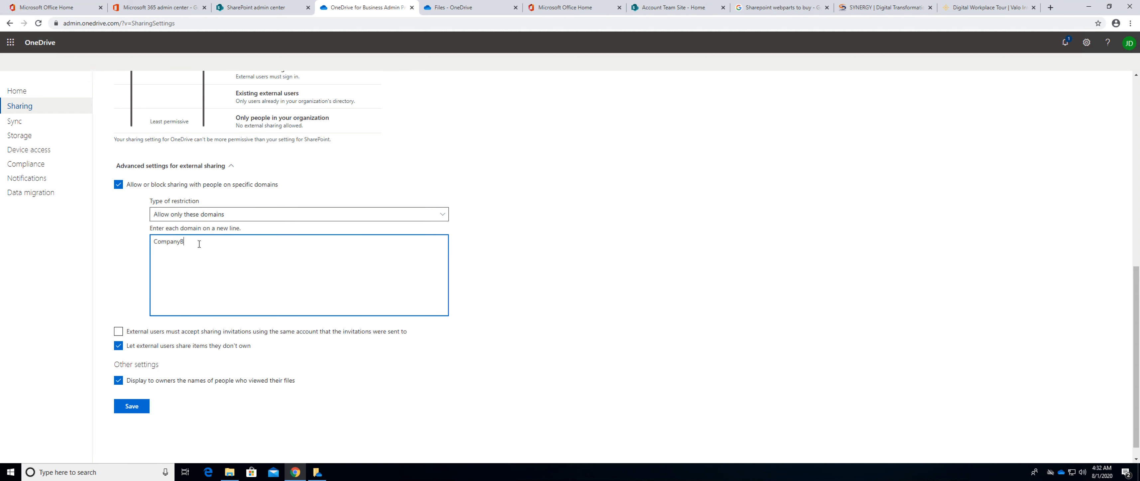
type(".com")
In the Sync settings, allow syncing only on PCs joined to specific domains and block syncing of the *.ps file type.
scroll(75, 179, "up", 1)
left_click(13, 122)
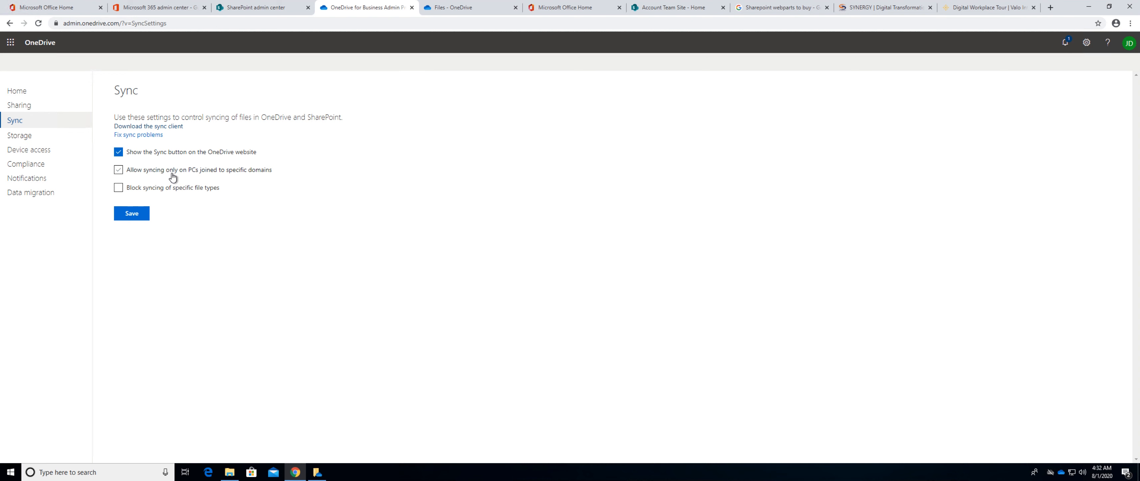
left_click(118, 176)
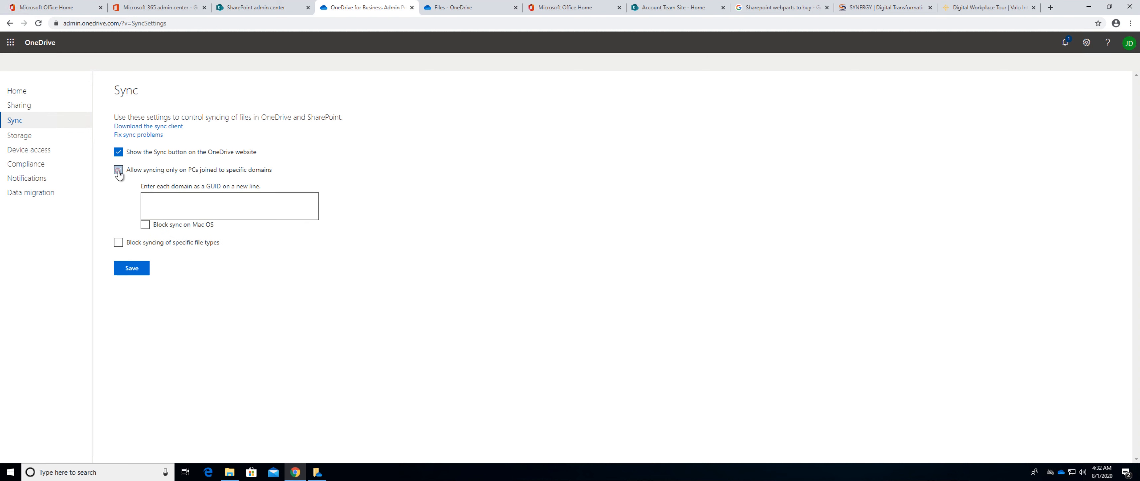
left_click(192, 200)
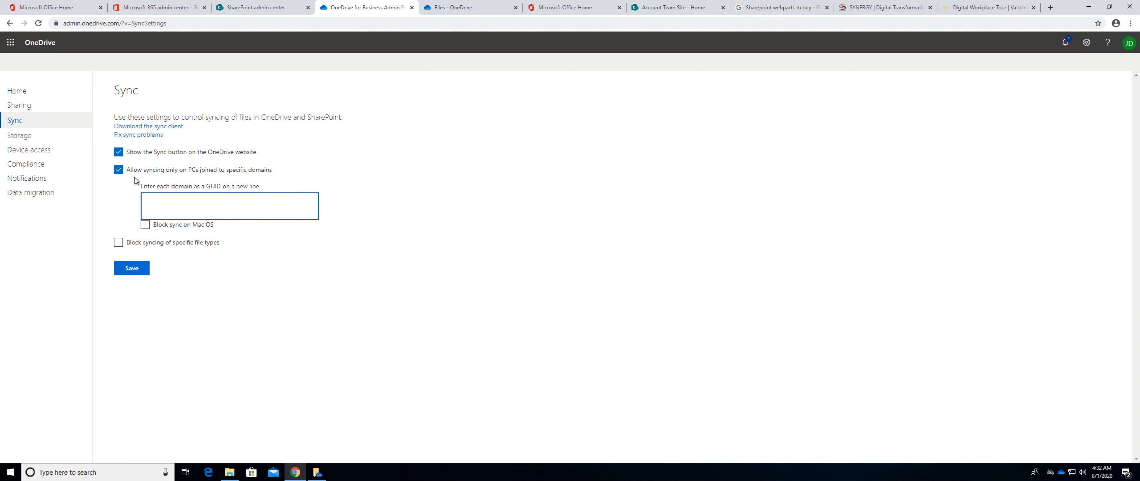
left_click(119, 244)
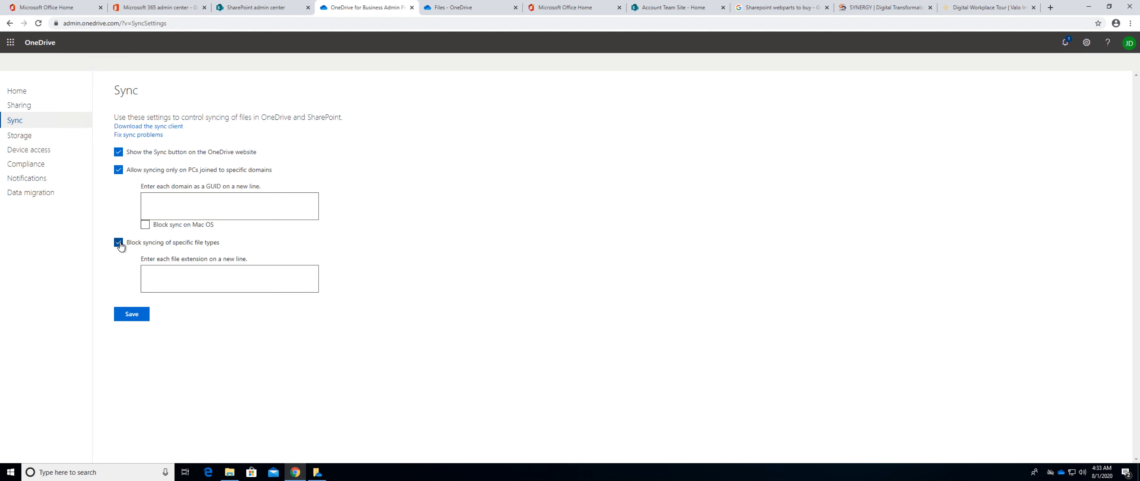
left_click(186, 268)
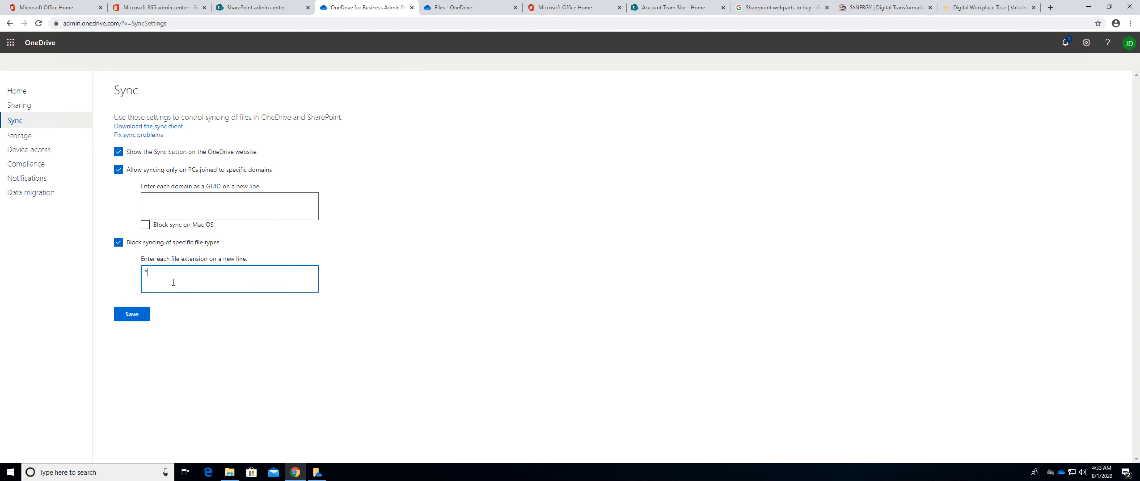
type("*.pst")
In the Storage settings, try a default storage of 200 GB and set it back to 1024 GB.
left_click(22, 137)
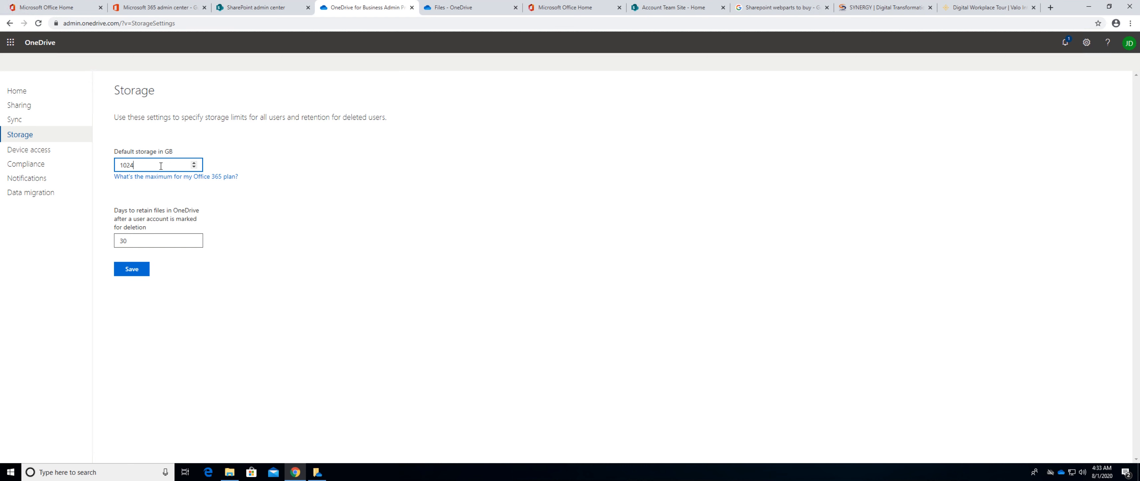
left_click_drag(158, 166, 99, 167)
type("20")
type("0")
double_click(165, 165)
type("10")
Set the days to retain OneDrive files after a user account is marked for deletion to 3650 and save the storage settings.
double_click(141, 241)
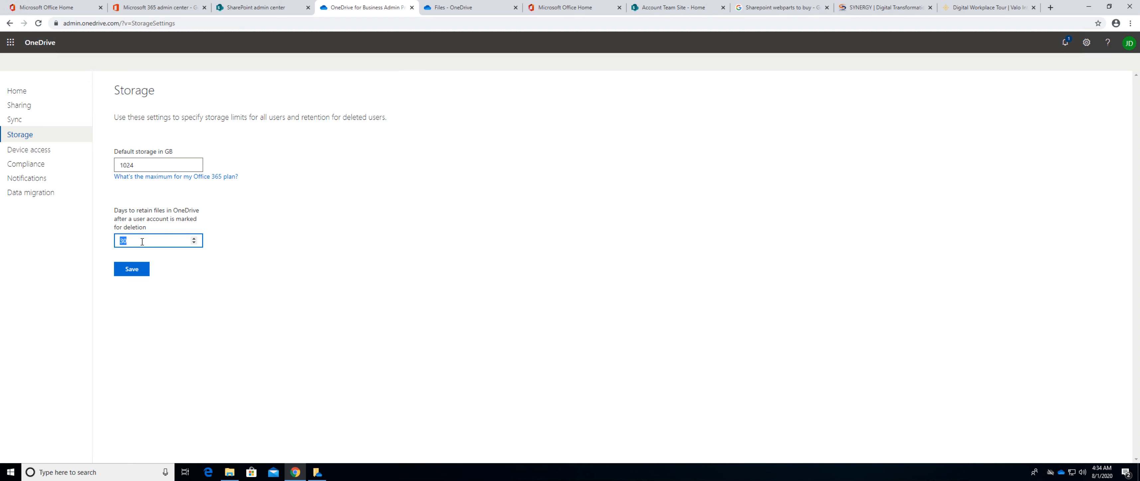
type("3650")
left_click(131, 271)
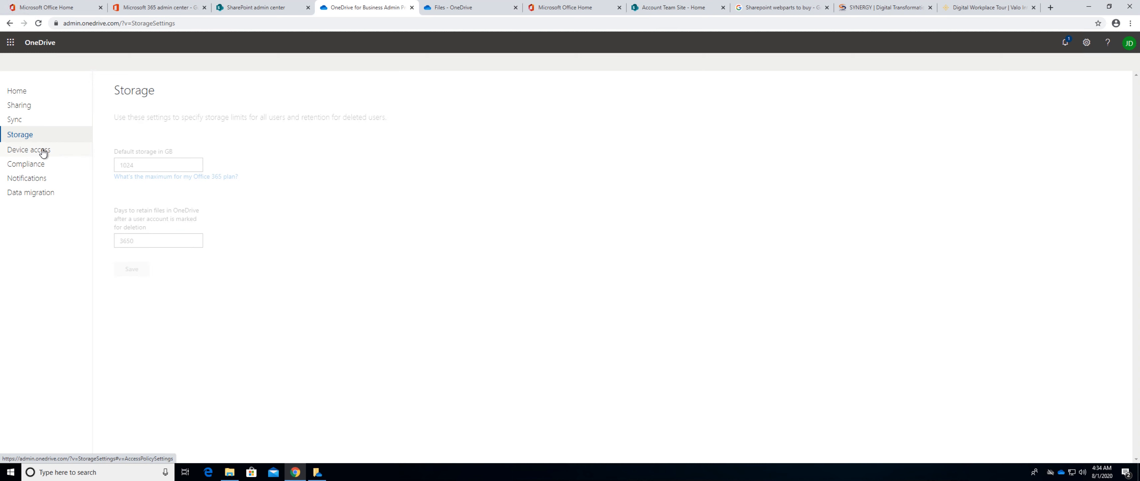
Examine the Device access settings, including the mobile application management policy options and the offline device limits.
left_click(31, 150)
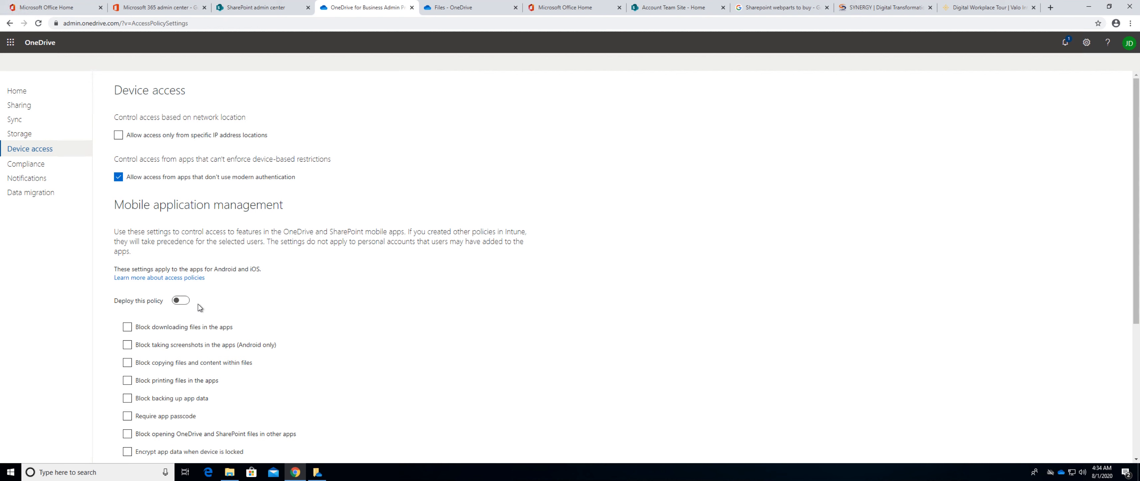
scroll(200, 308, "down", 2)
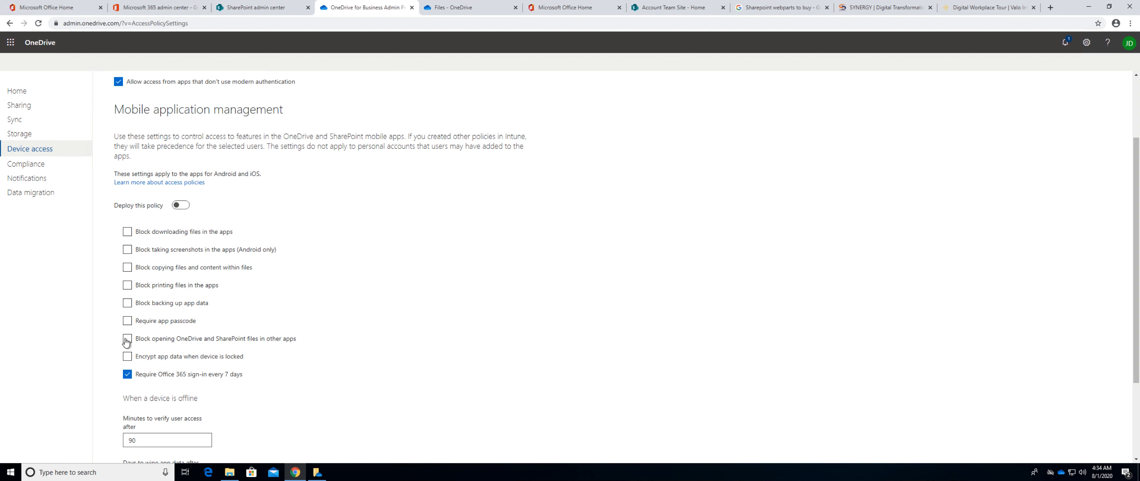
scroll(130, 367, "down", 3)
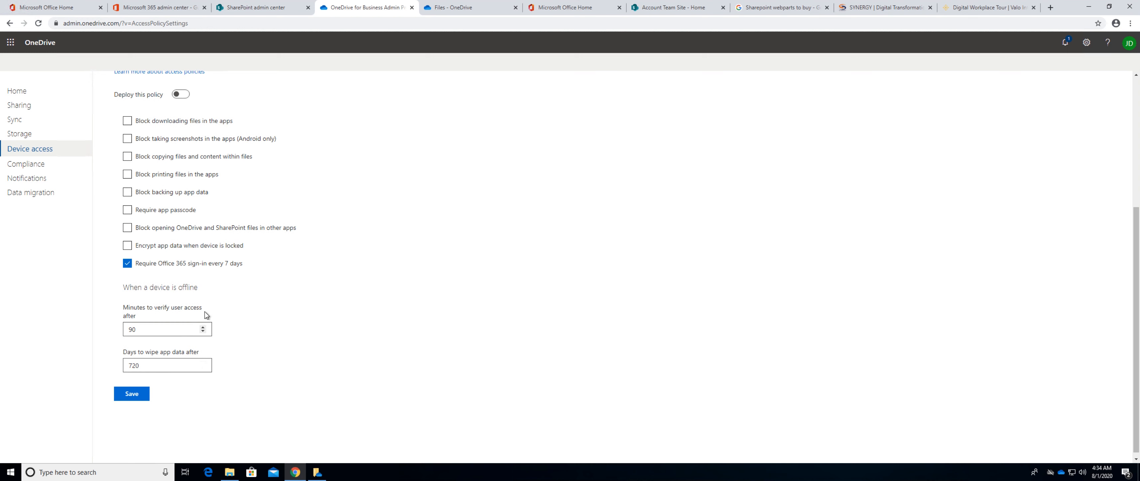
scroll(205, 315, "up", 1)
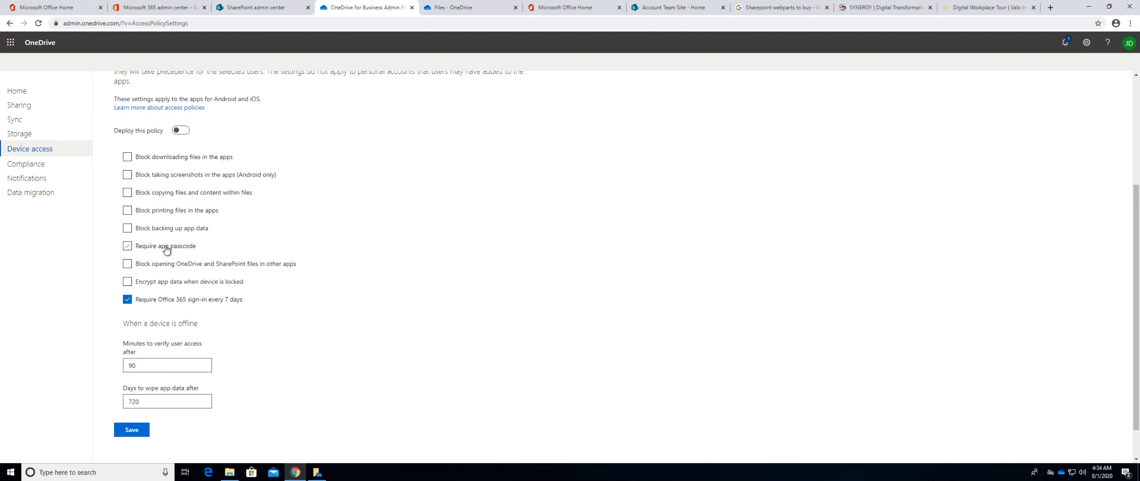
scroll(172, 257, "up", 1)
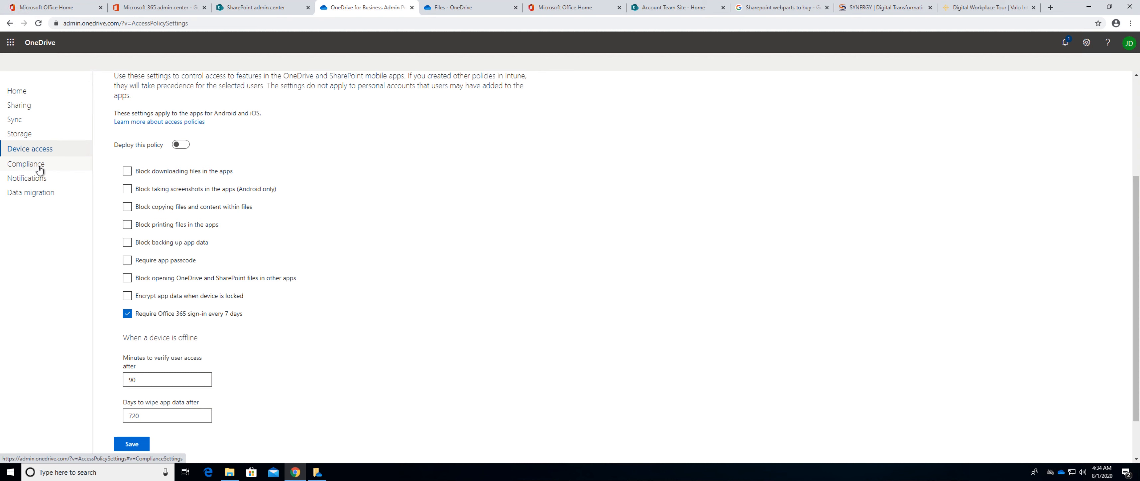
View the Compliance and Notifications settings and open the data migration page.
left_click(28, 166)
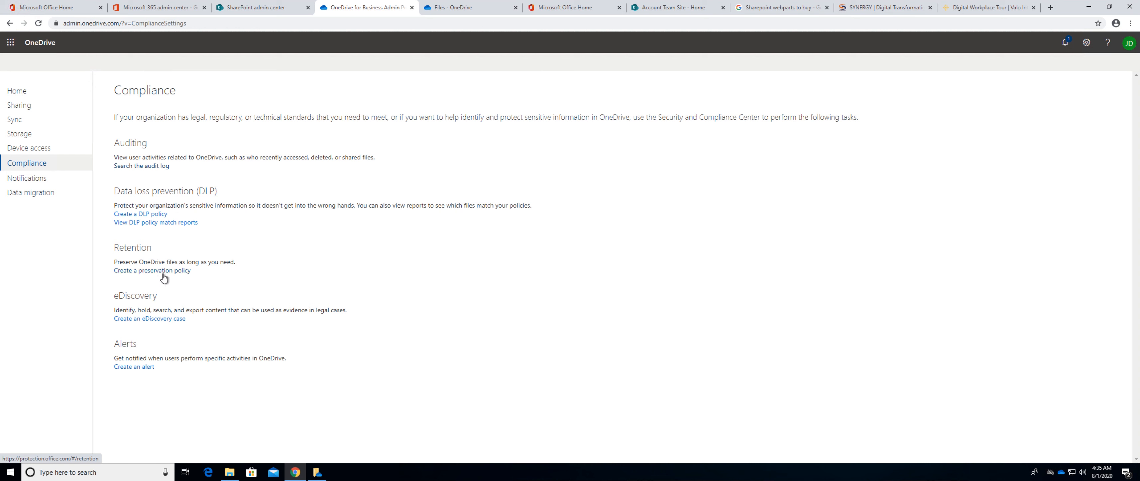
left_click(31, 179)
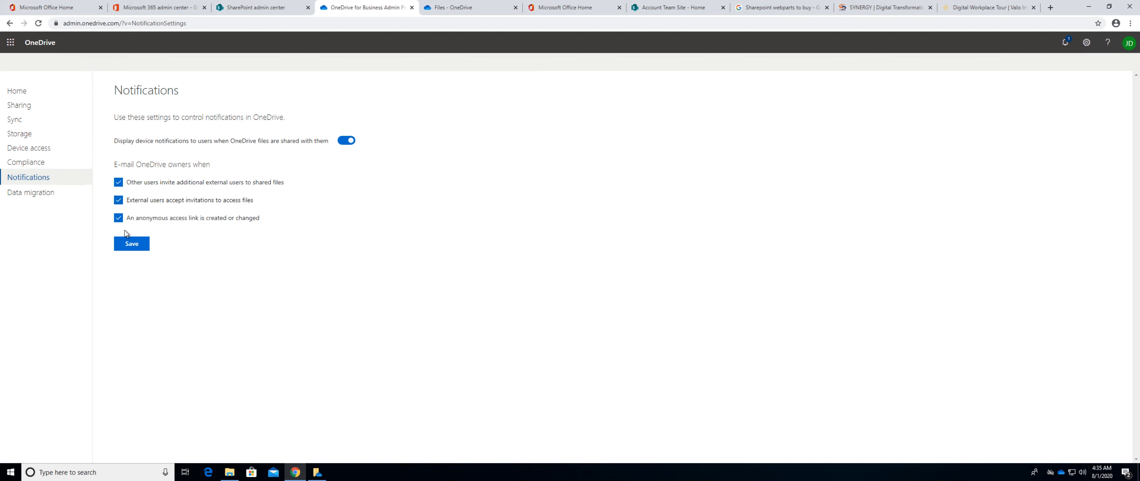
left_click(36, 191)
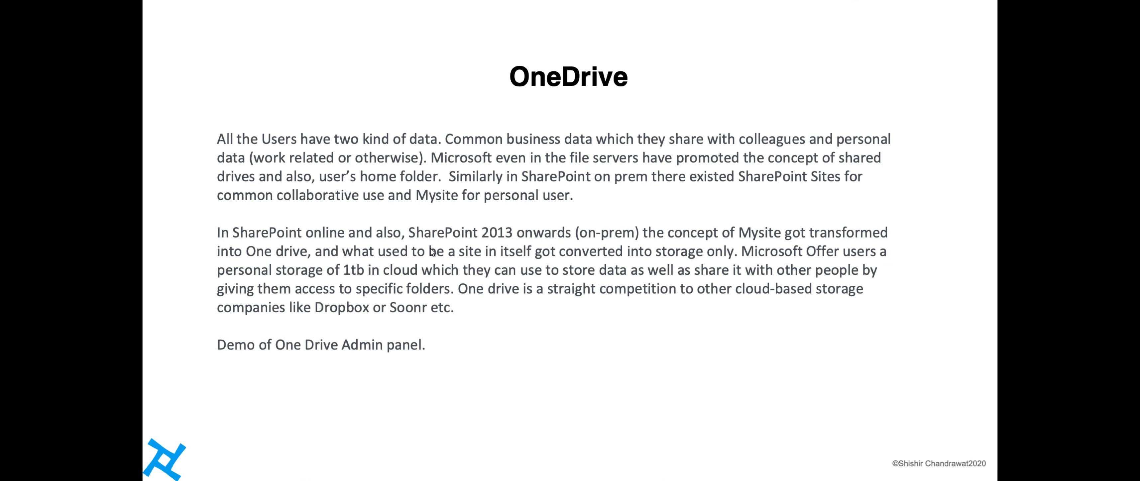
key("Right")
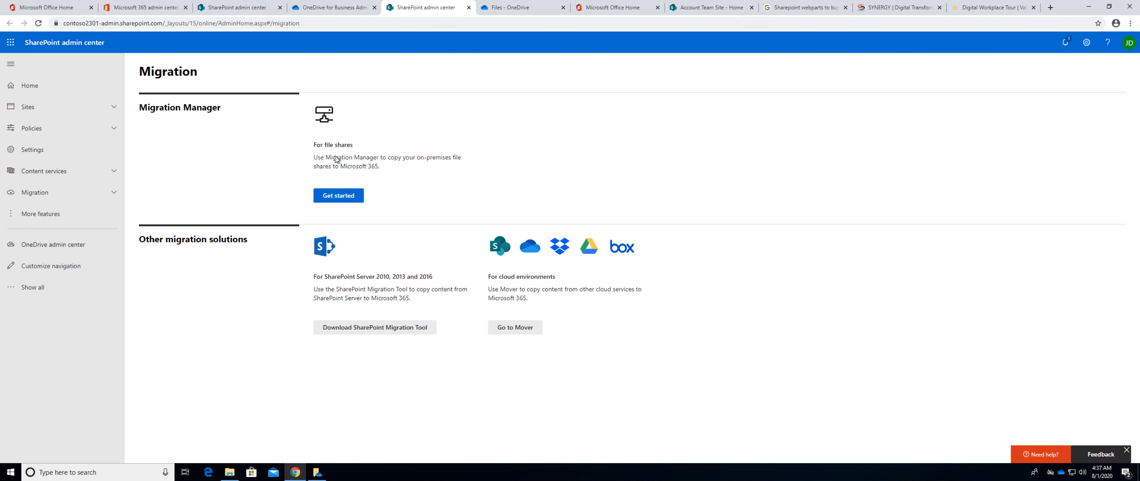
Close the SharePoint Migration page and the OneDrive admin center, returning to the OneDrive web files.
left_click(332, 8)
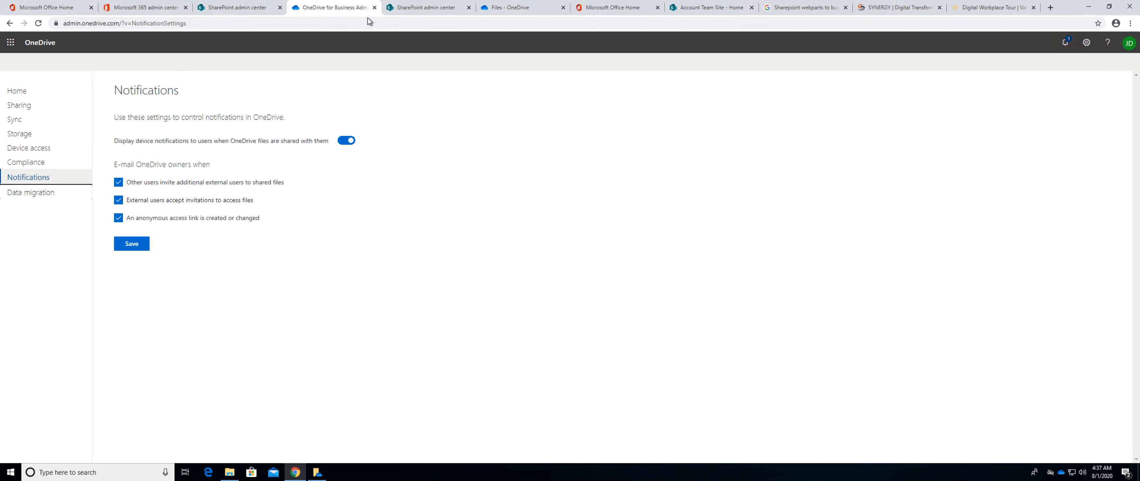
left_click(416, 8)
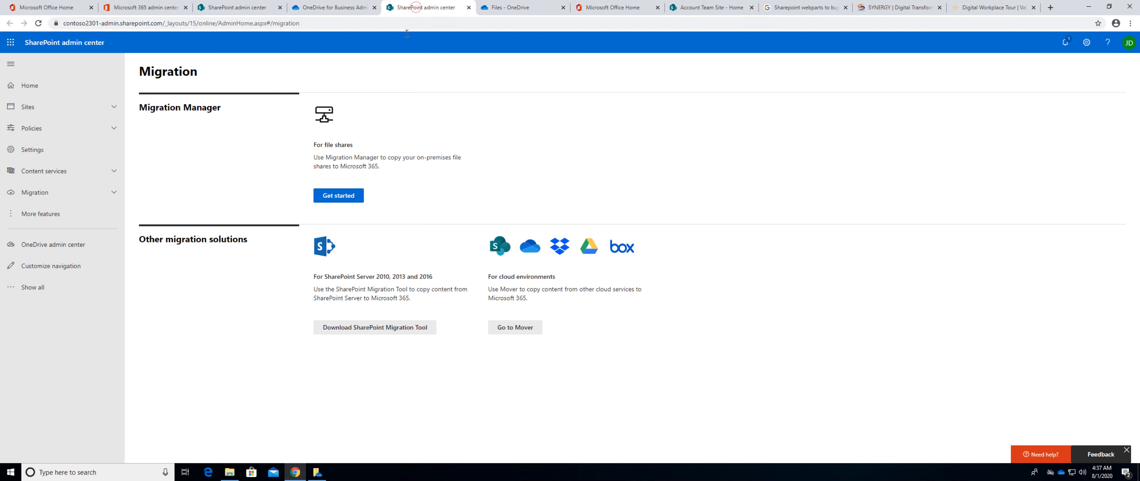
left_click(469, 8)
left_click(374, 8)
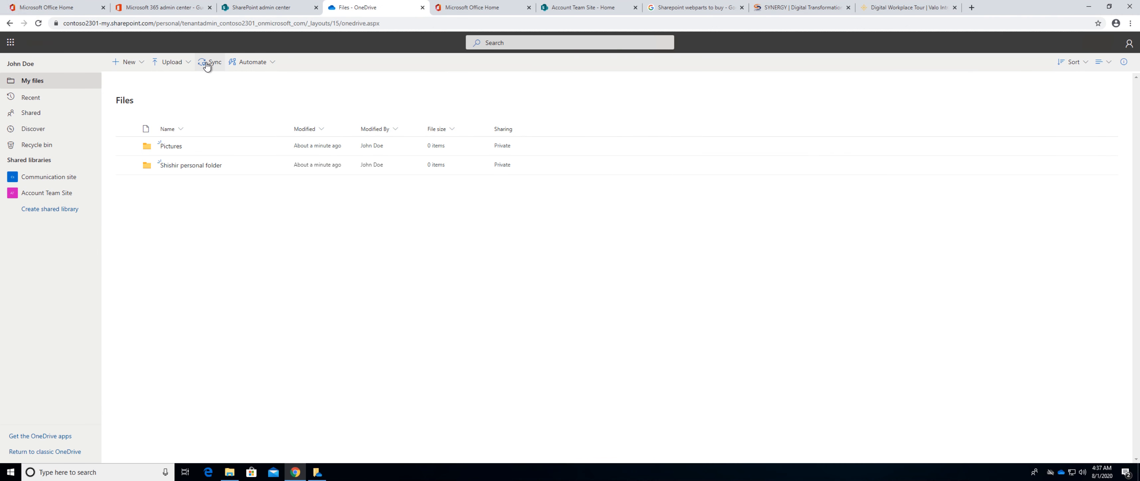
Compare the sync client menus of the personal OneDrive and the OneDrive connected to Pledge Edu, and dismiss them.
right_click(1050, 474)
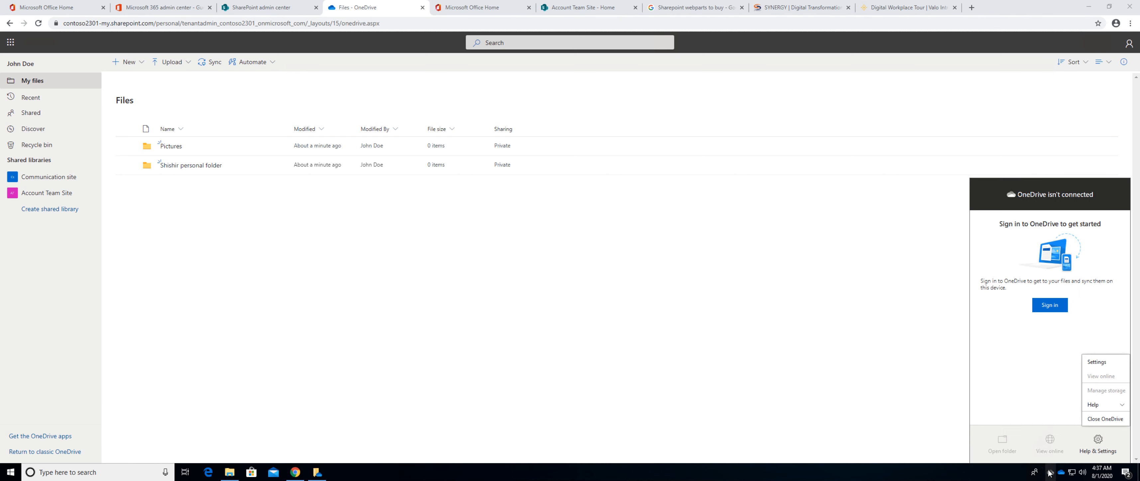
left_click(1031, 350)
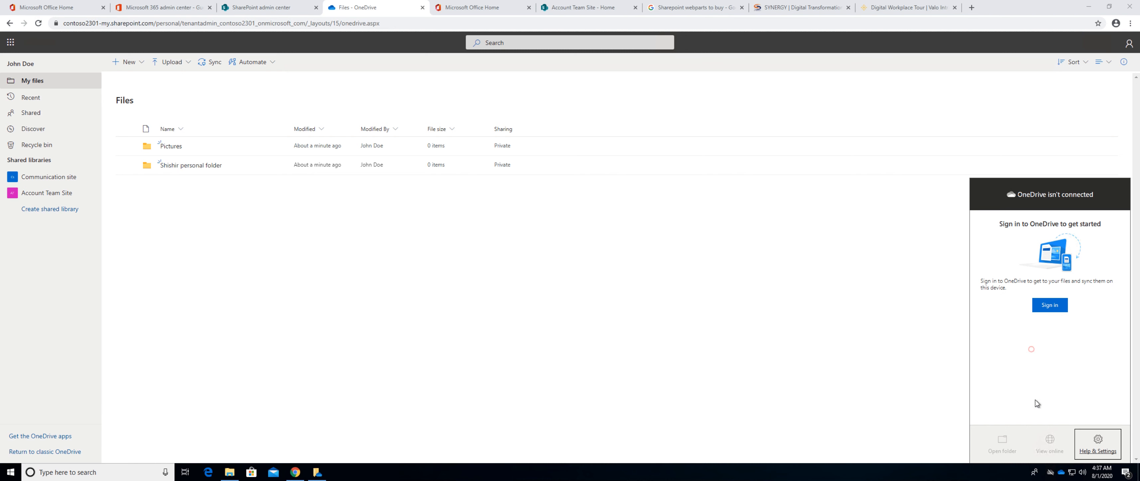
left_click(1062, 472)
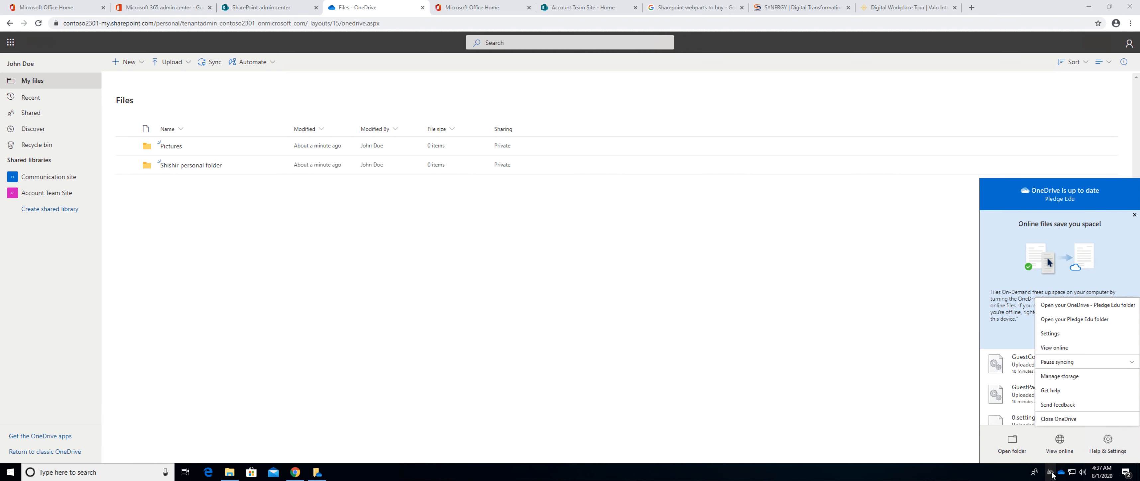
left_click(1051, 472)
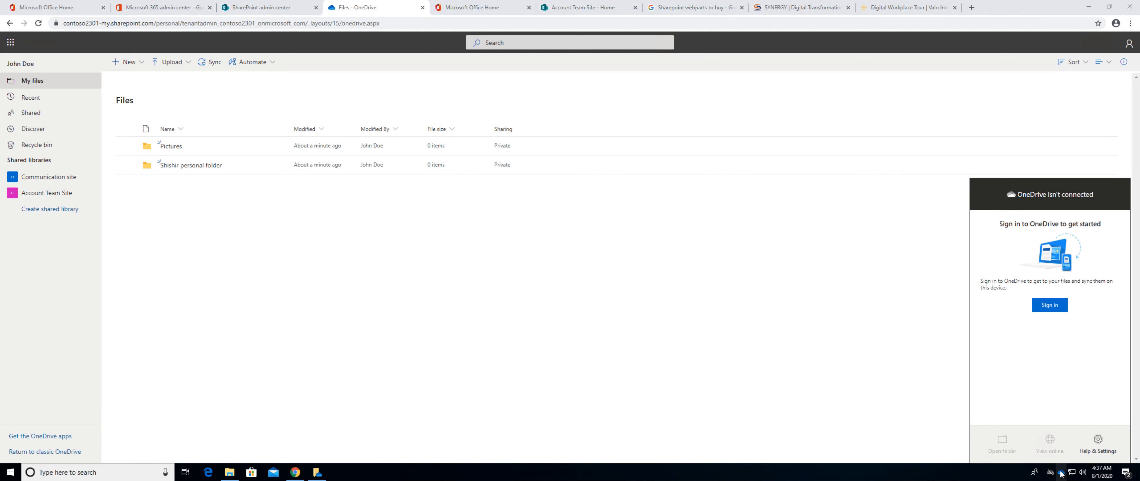
right_click(1051, 475)
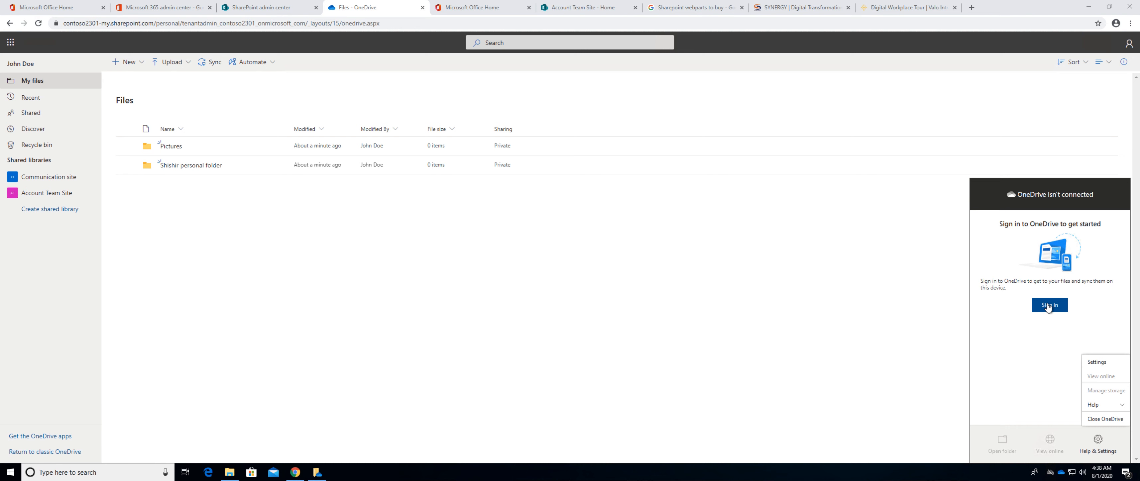
left_click(906, 375)
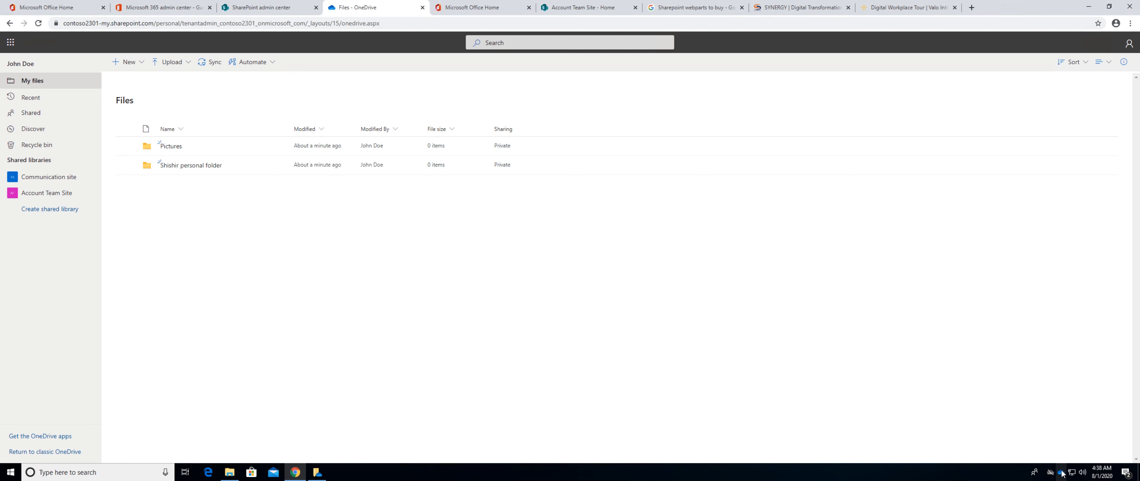
Open the Pledge Edu OneDrive client settings and view the account, general and folder backup options without starting a backup.
right_click(1062, 473)
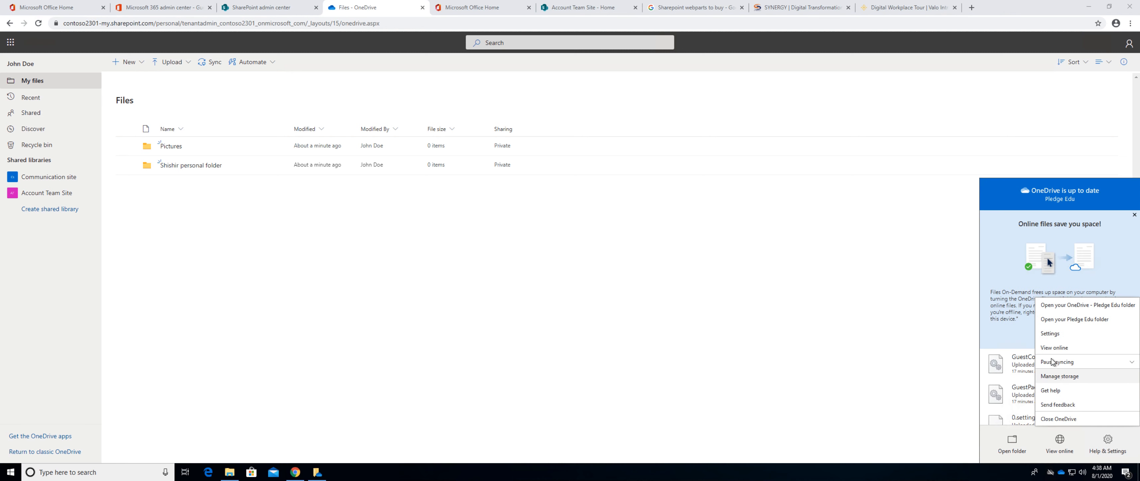
left_click(1050, 333)
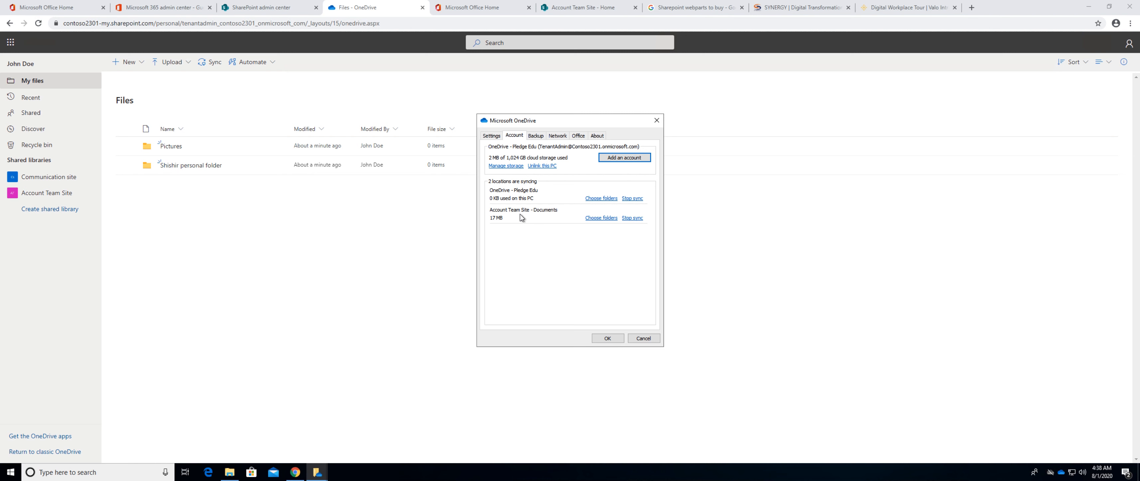
left_click(491, 136)
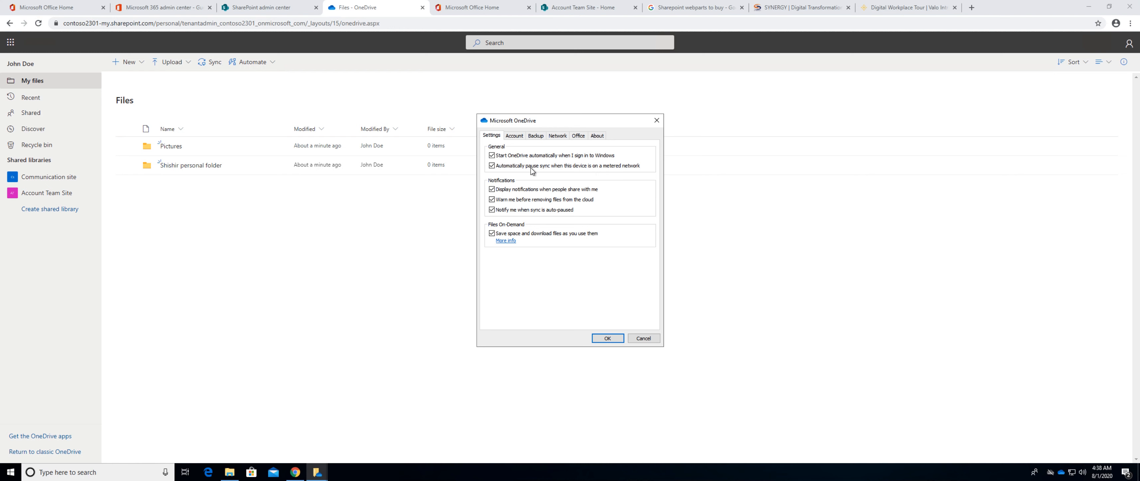
left_click(533, 138)
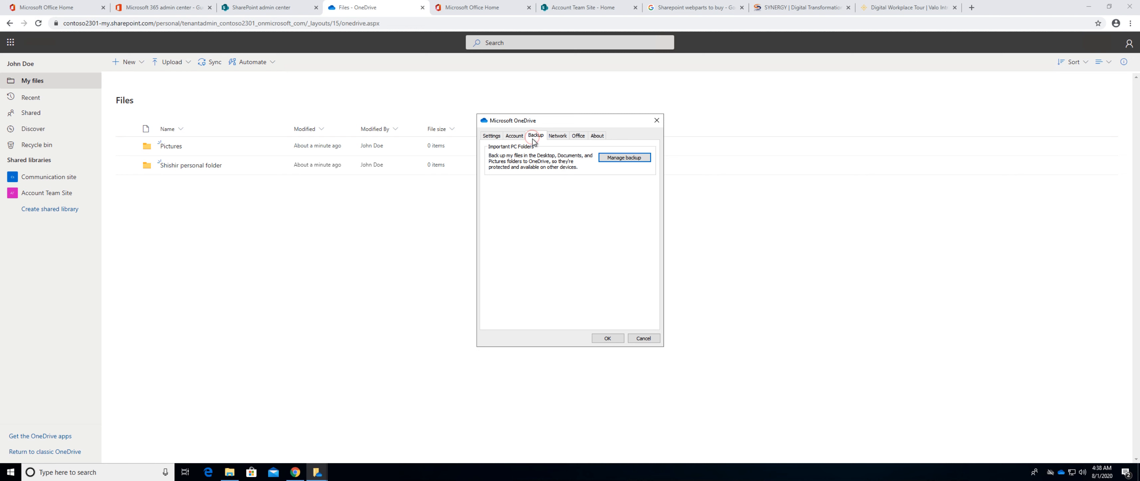
left_click(610, 159)
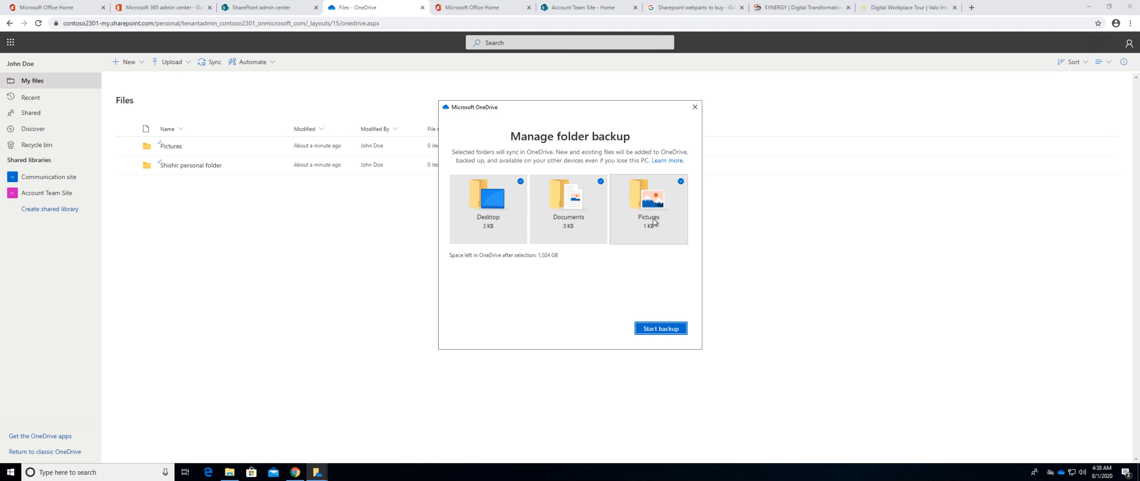
left_click(694, 108)
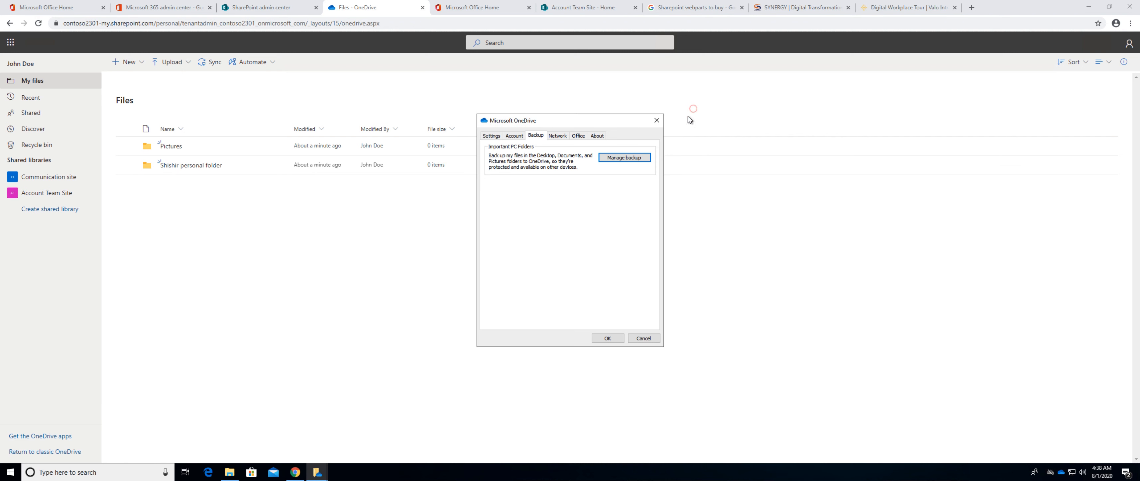
View the client's network rate limits and Office file collaboration options, and return to the OneDrive web files.
left_click(558, 139)
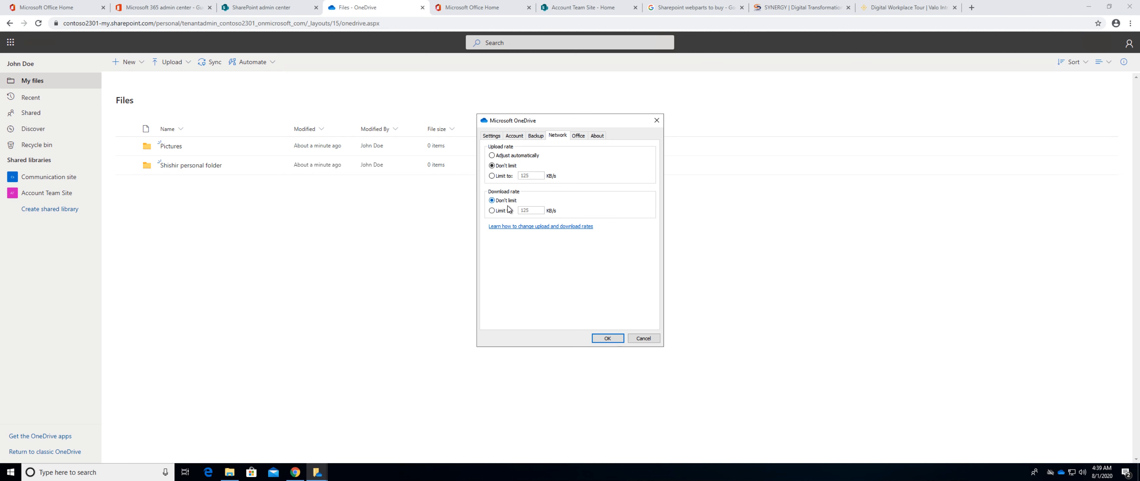
left_click(578, 135)
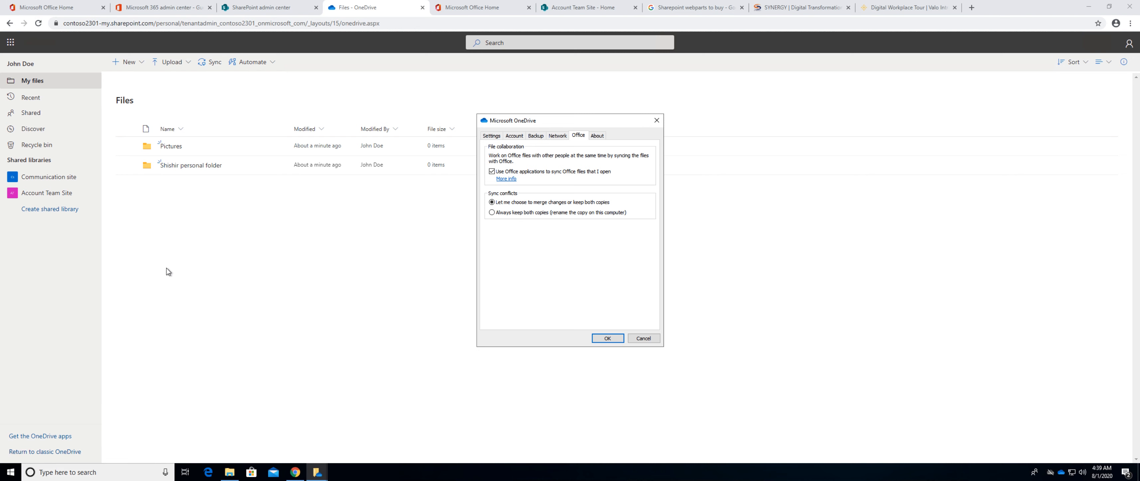
left_click(182, 262)
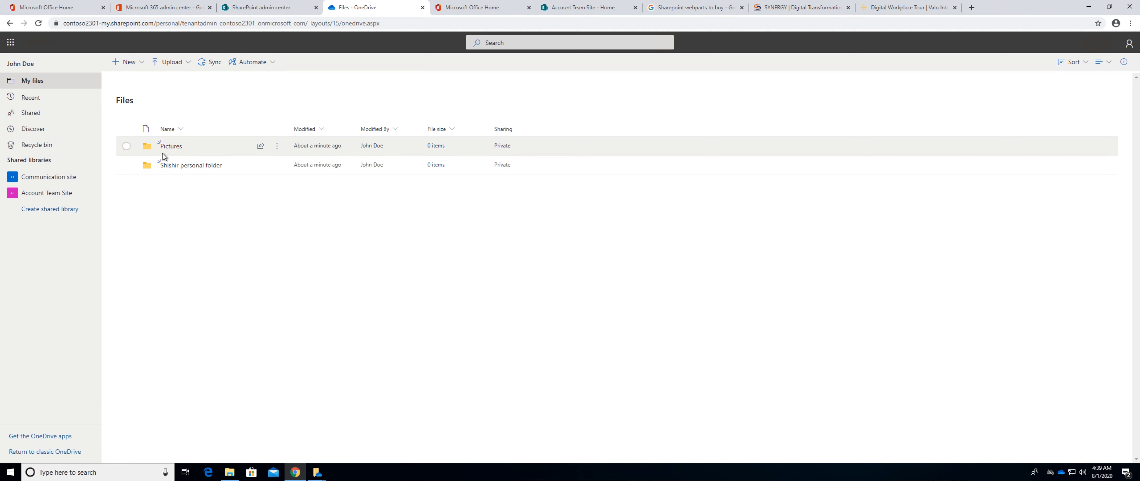
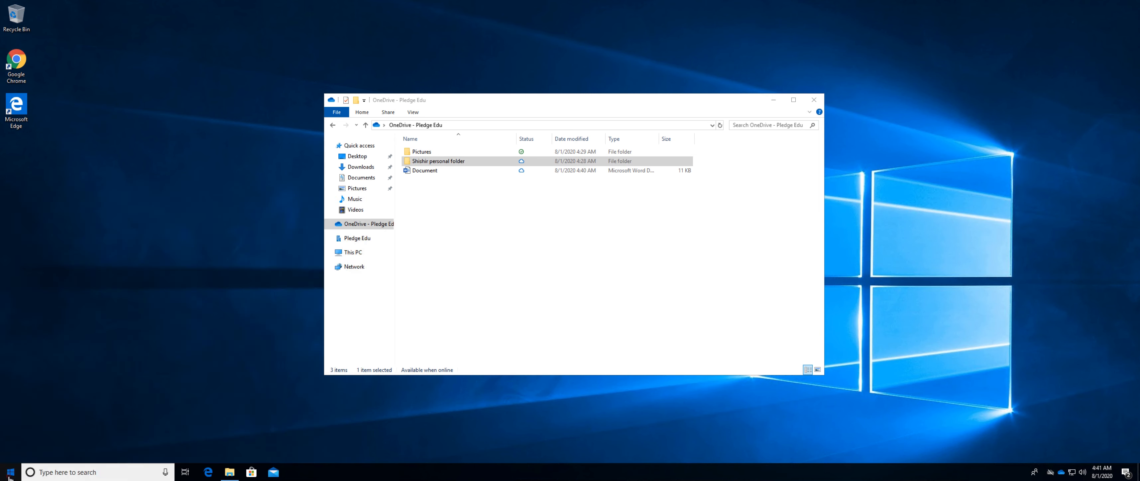
left_click(10, 475)
Look through the computer's list of installed apps for Microsoft Teams, and dismiss the list.
scroll(73, 420, "down", 10)
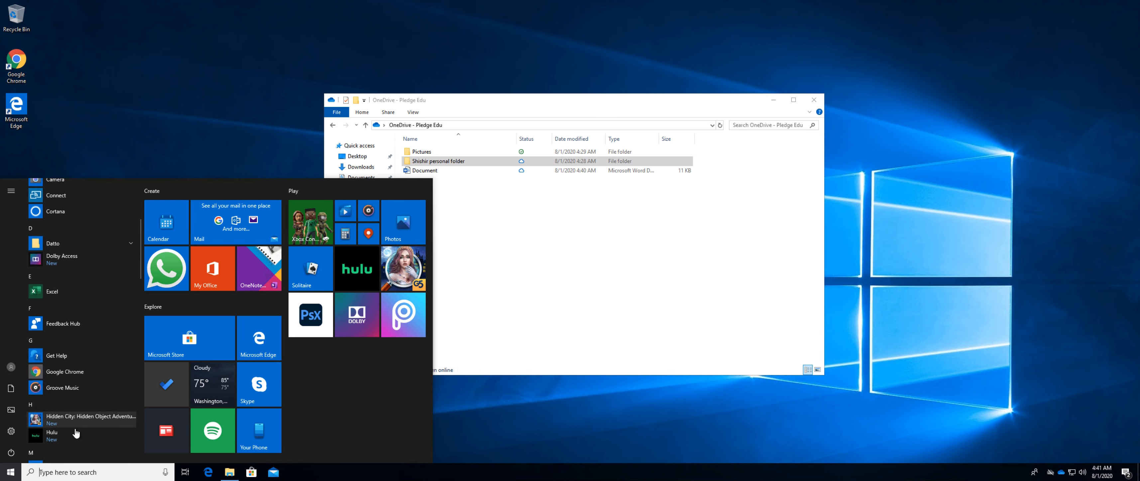
scroll(76, 434, "down", 5)
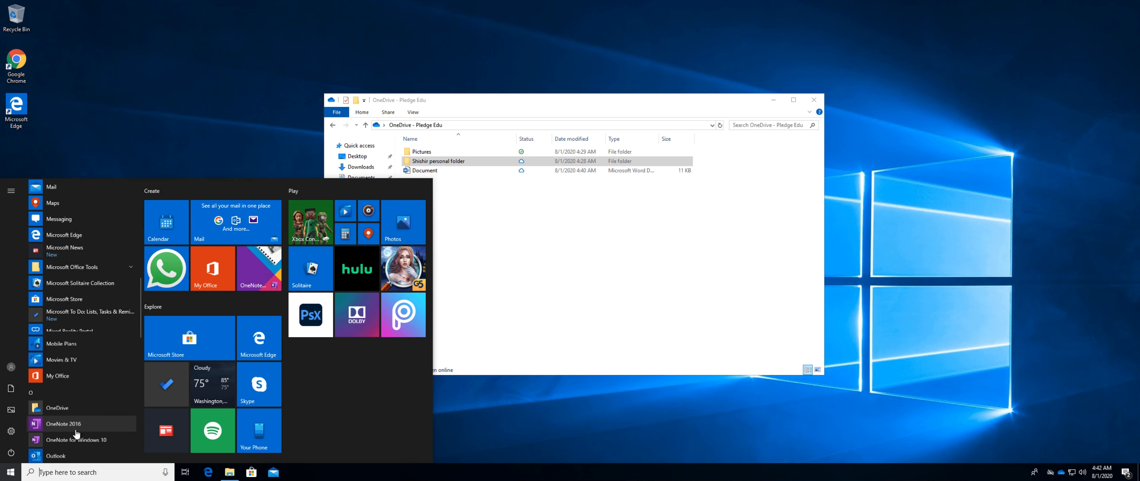
scroll(76, 435, "down", 2)
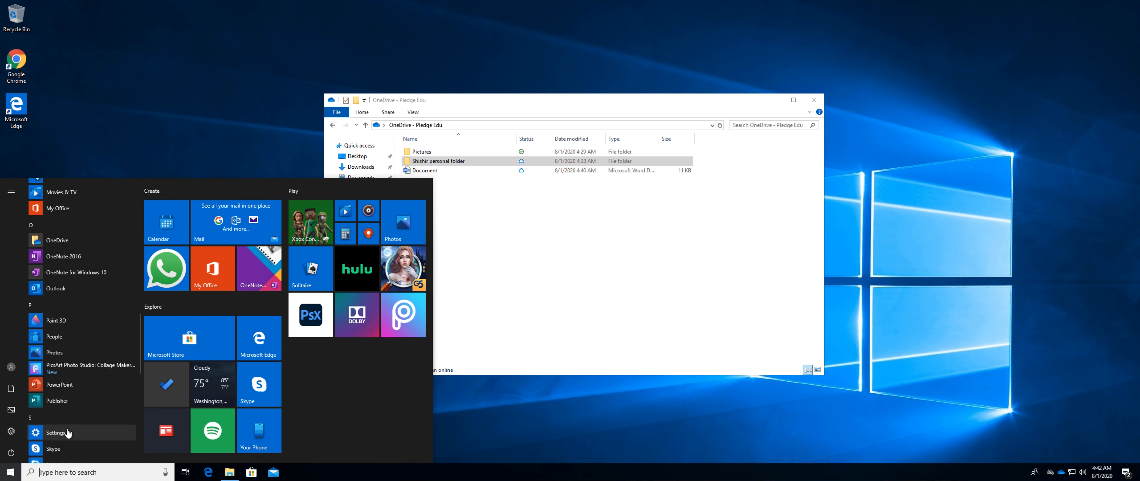
scroll(76, 412, "down", 3)
scroll(76, 414, "down", 5)
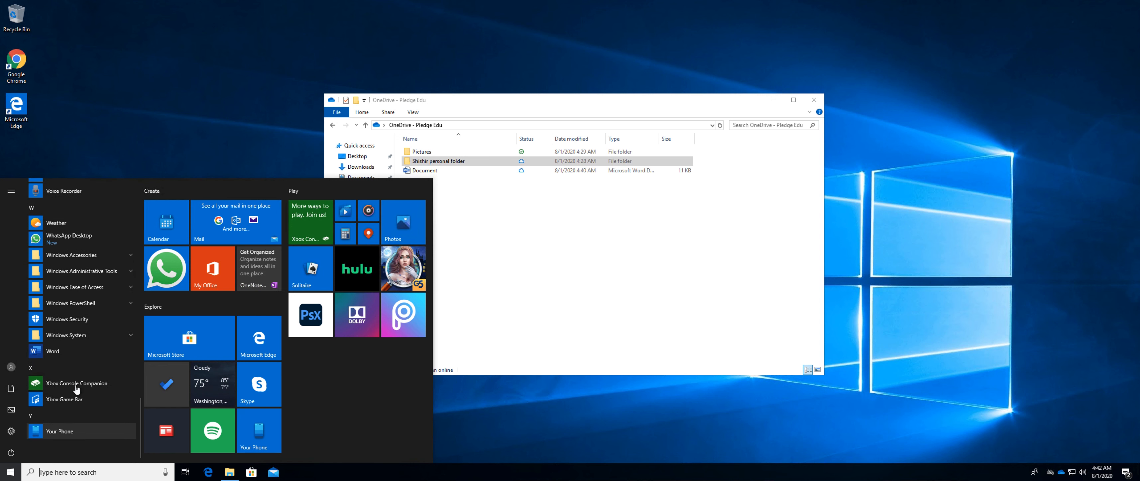
left_click(539, 262)
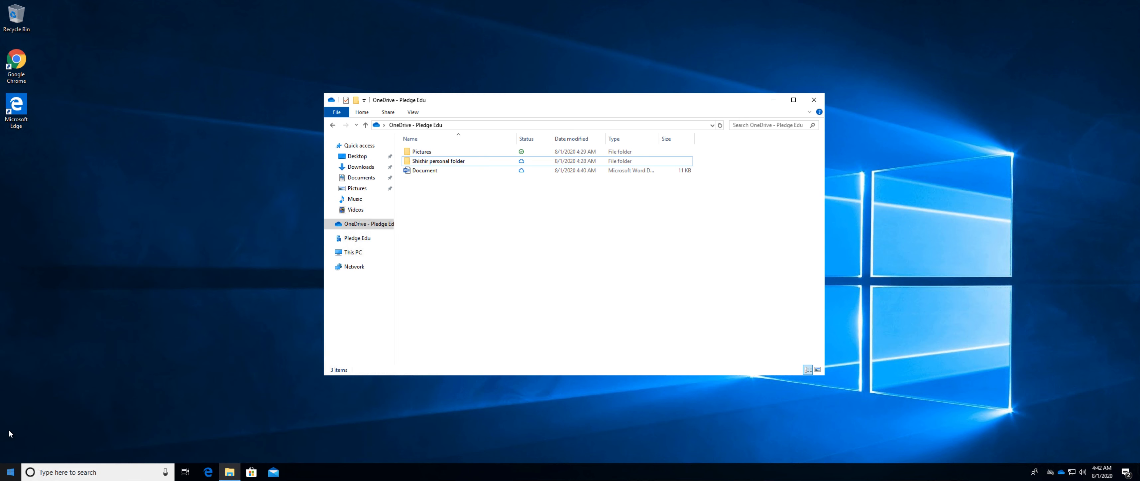
Open Google Chrome and go to the Microsoft Office home page.
left_click(13, 62)
double_click(13, 62)
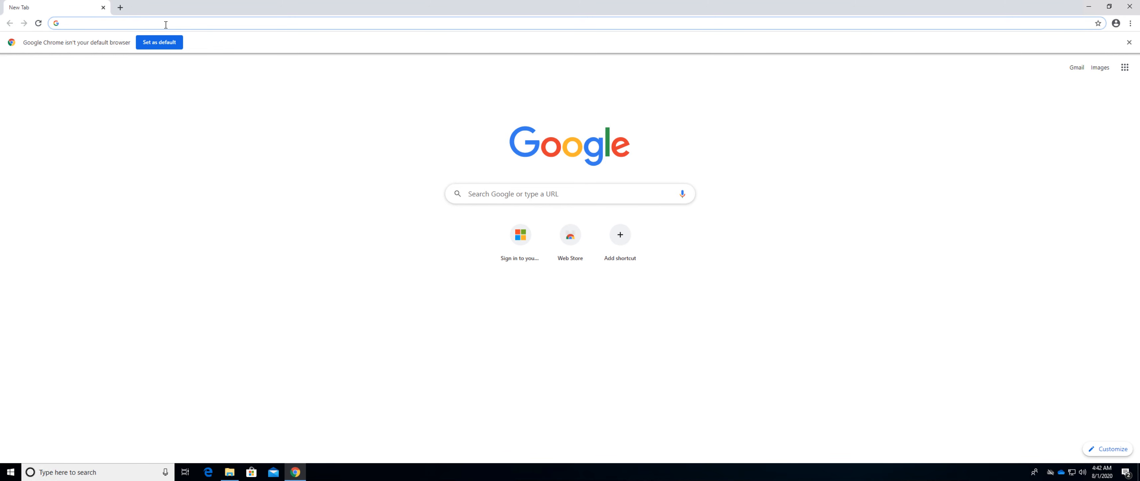
type("P")
key("Return")
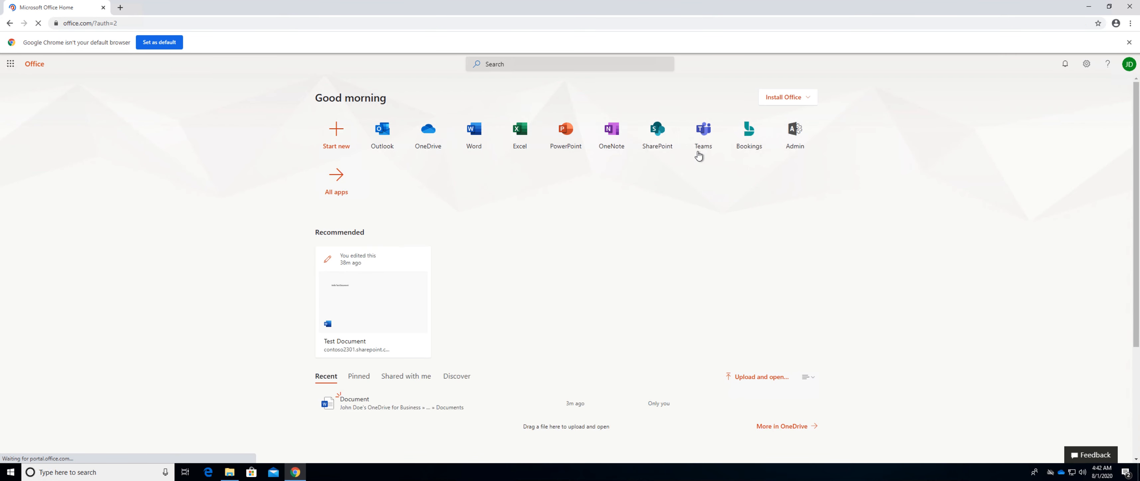
Download the Teams Windows app from the Office home page and run its installer, minimizing the open windows.
left_click(703, 139)
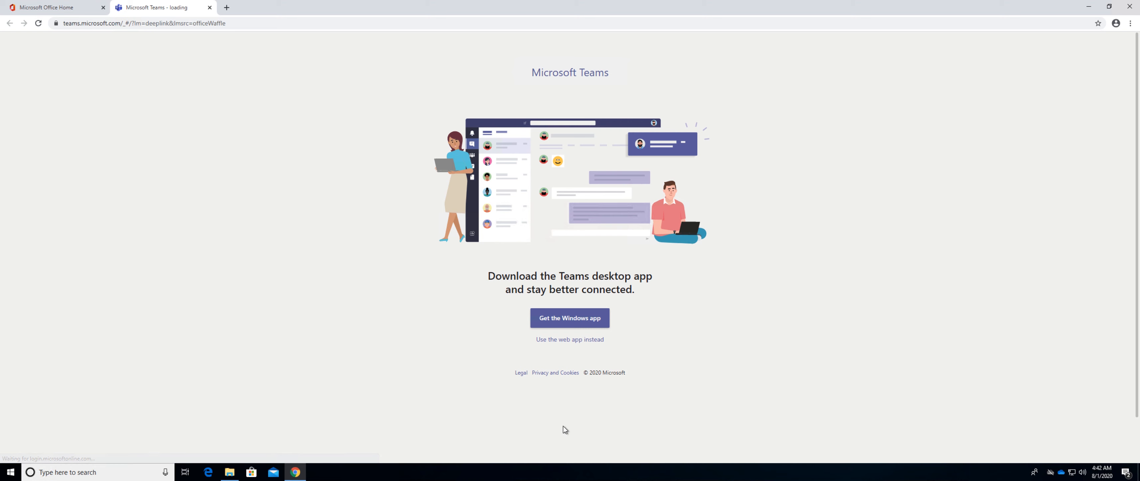
left_click(569, 325)
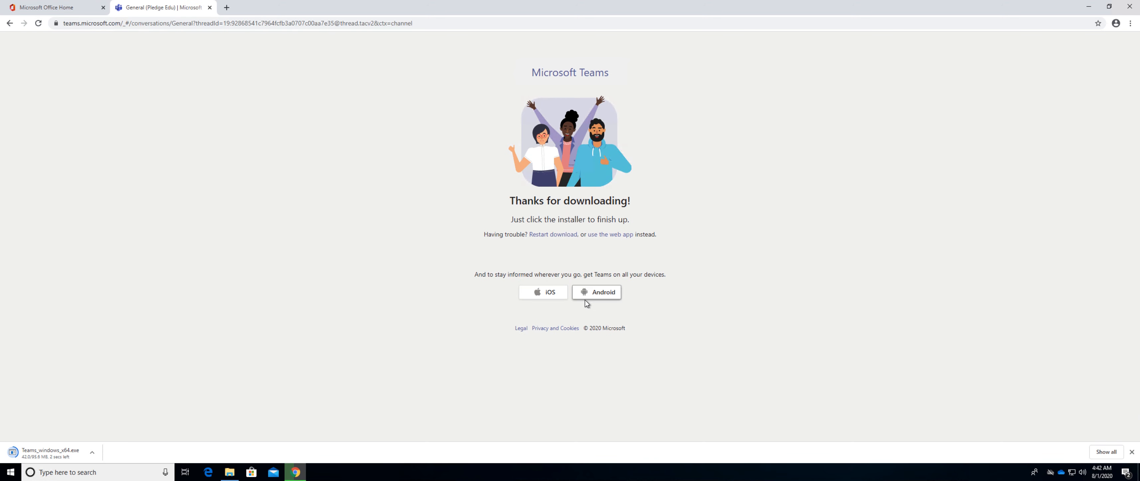
left_click(52, 458)
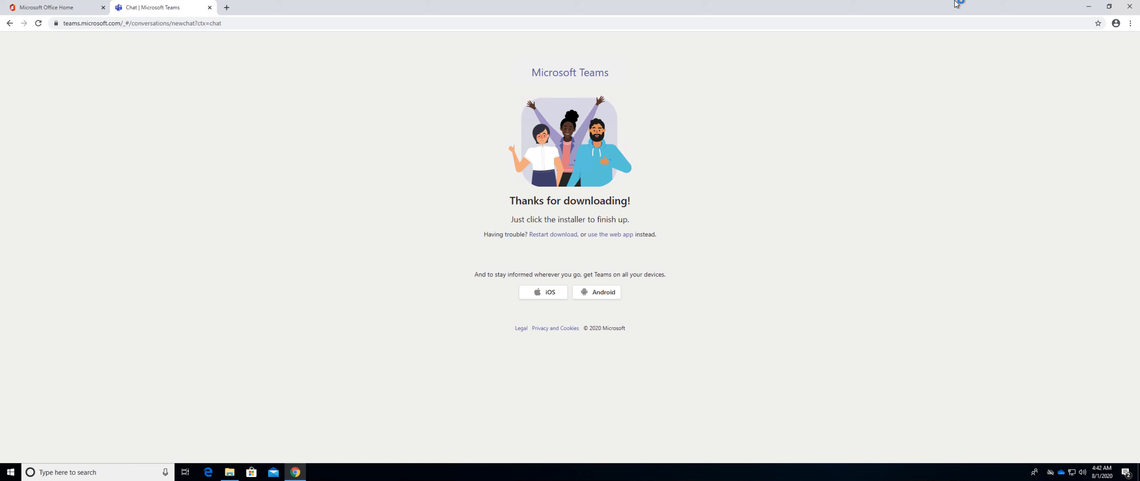
left_click(1088, 8)
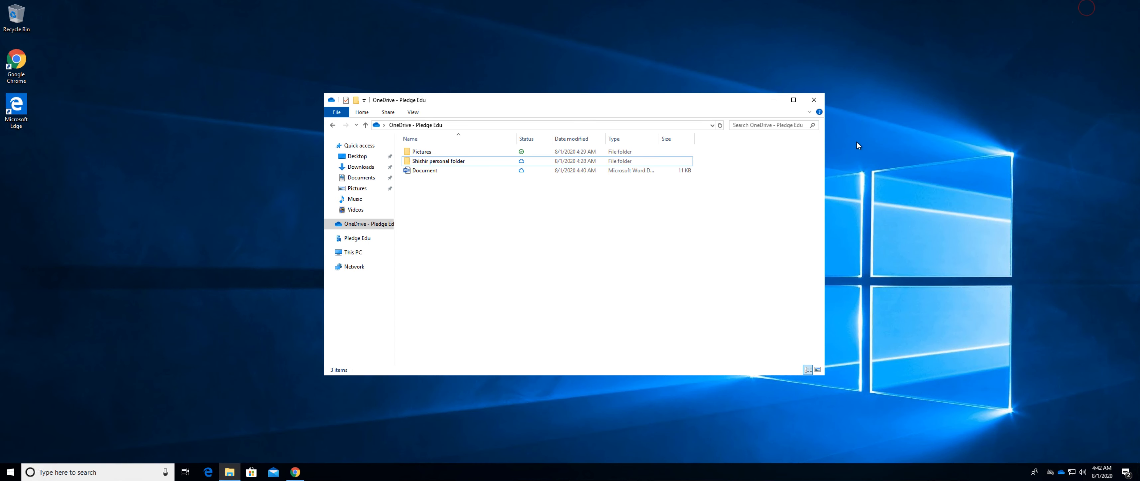
left_click(778, 100)
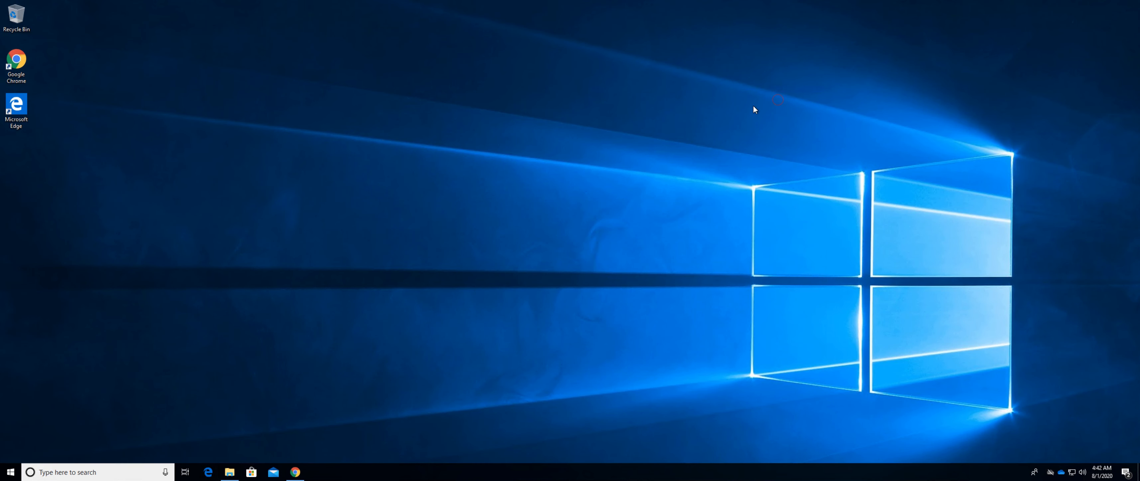
right_click(10, 475)
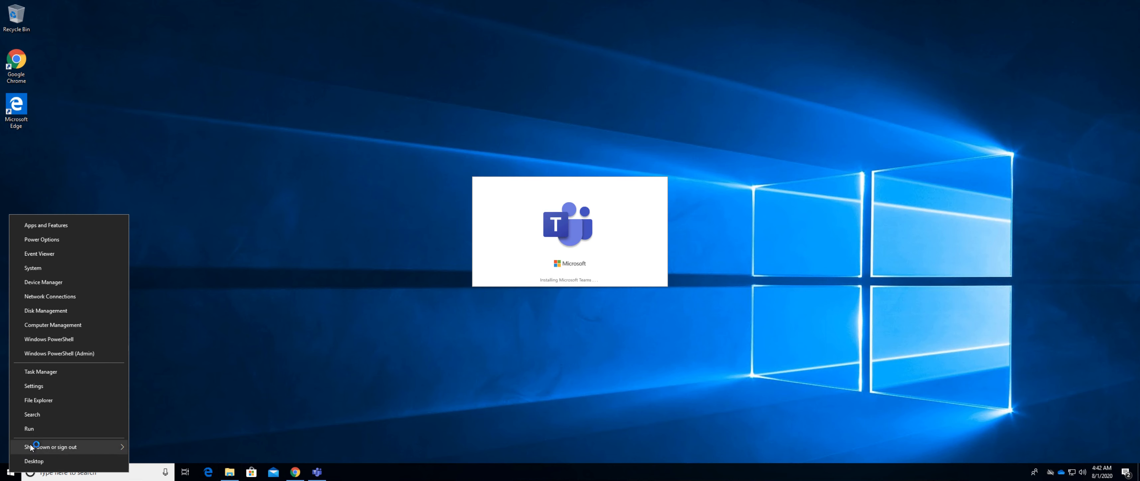
left_click(41, 430)
type("appwiz.cp")
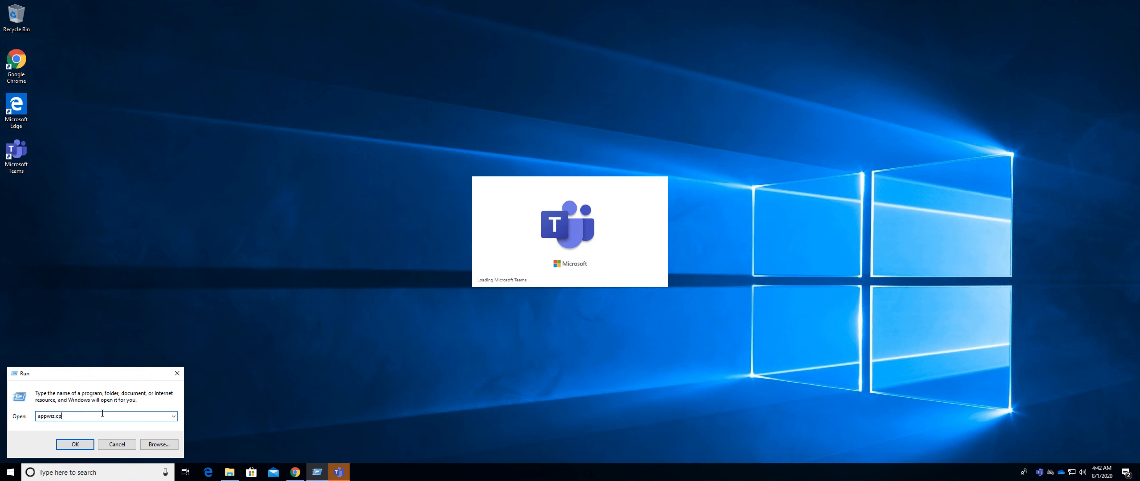
left_click(176, 373)
Continue past the Teams welcome screen and sign in with the tenant administrator's account address.
left_click(560, 275)
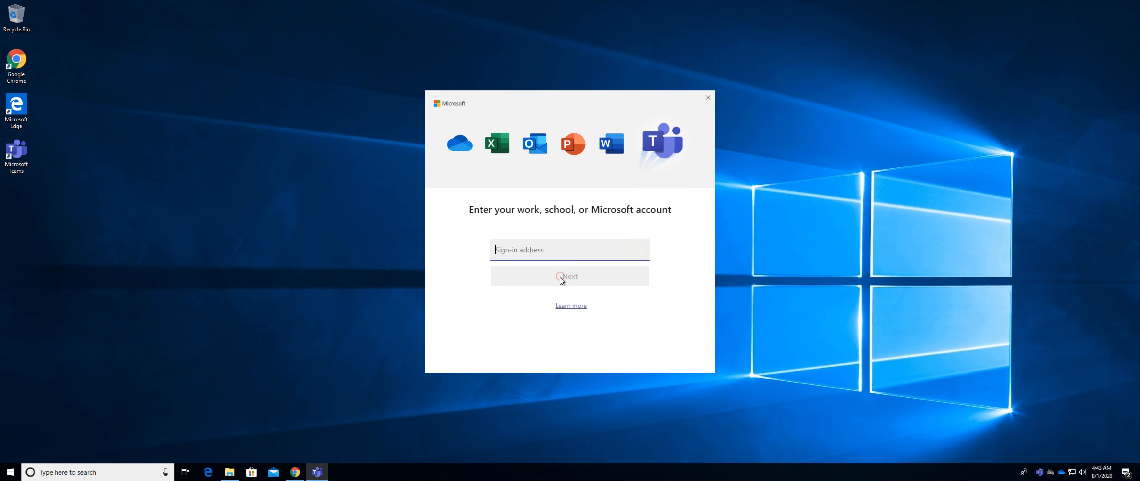
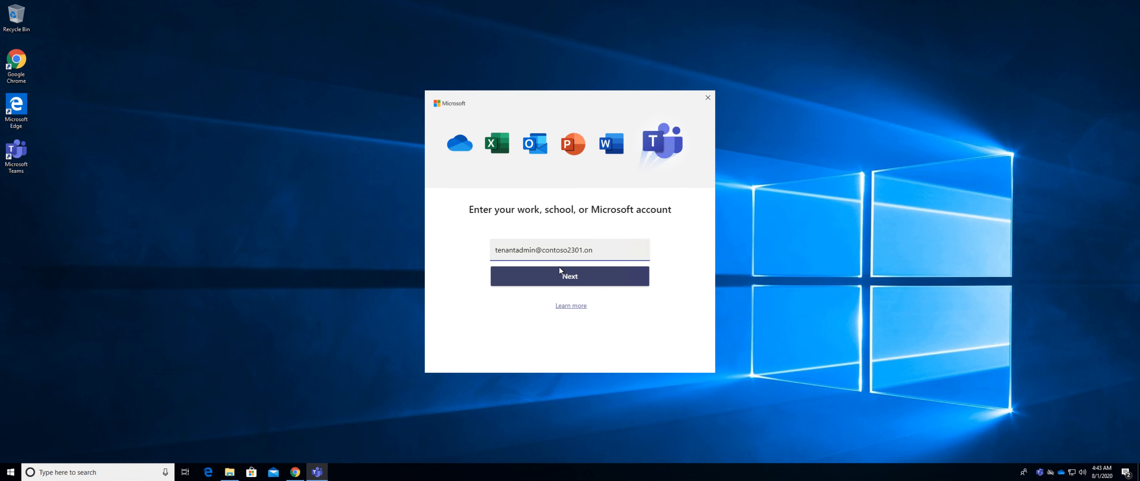
left_click(560, 272)
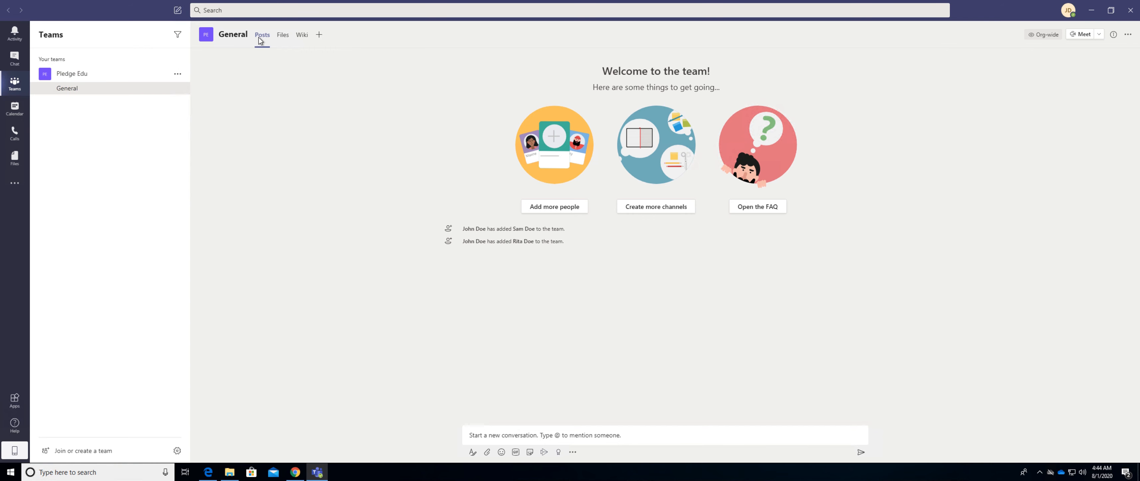
left_click(532, 435)
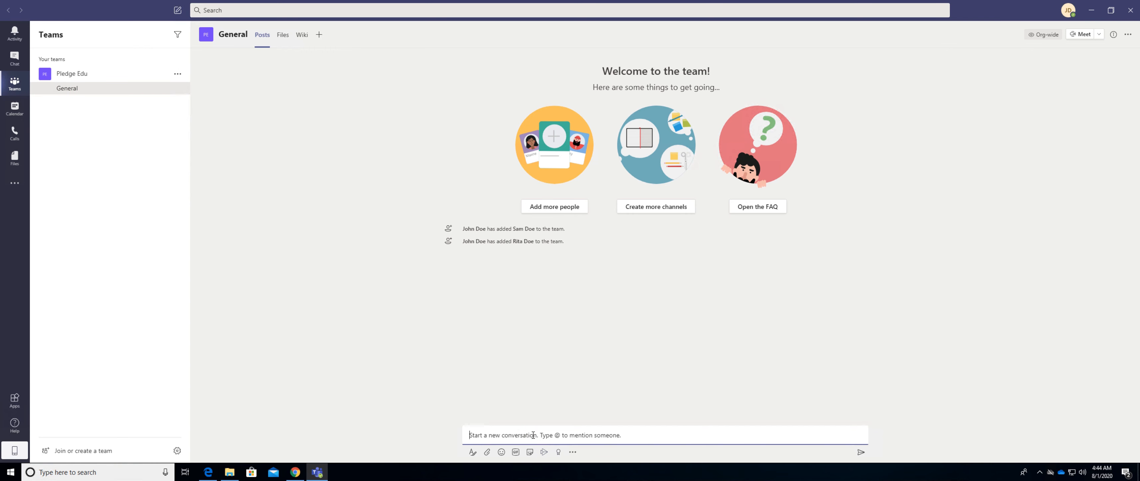
type("Hi")
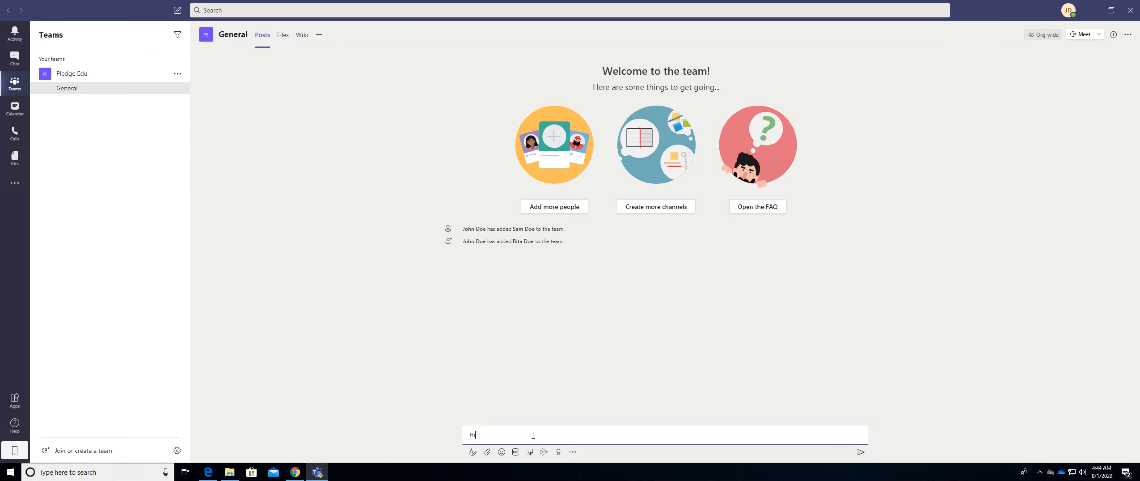
key("BackSpace")
key("BackSpace")
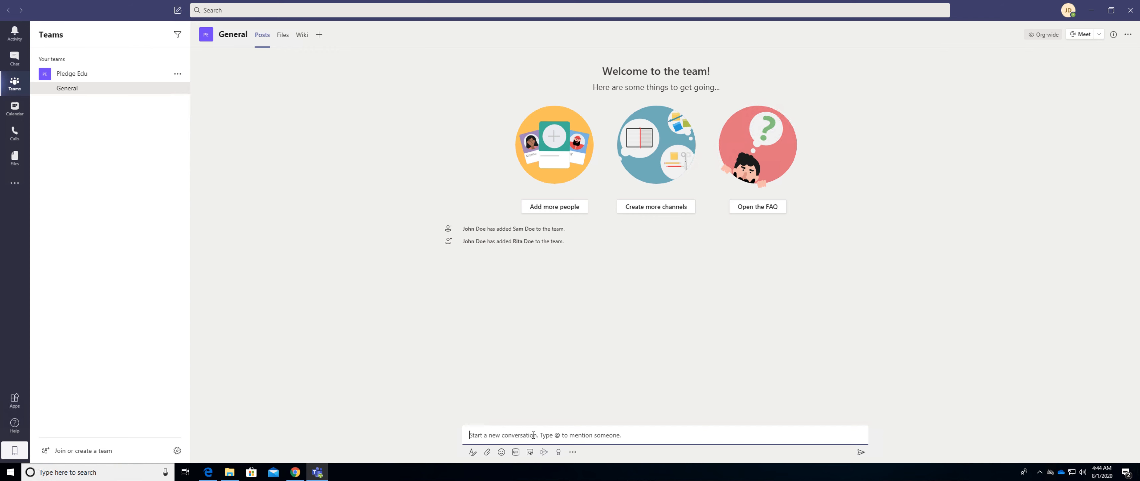
left_click(121, 130)
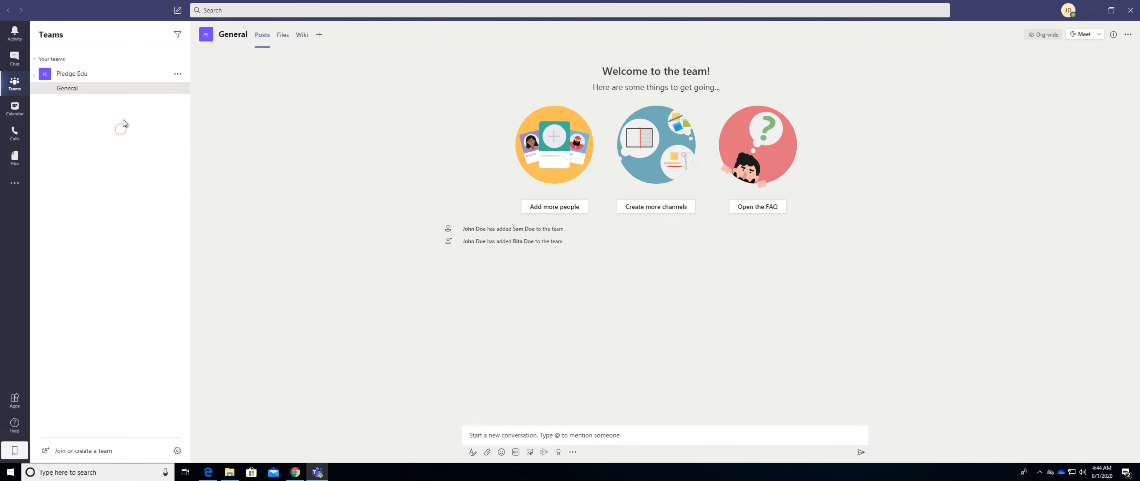
Create a private team named SalesTeam from scratch, skipping the addition of members.
left_click(70, 452)
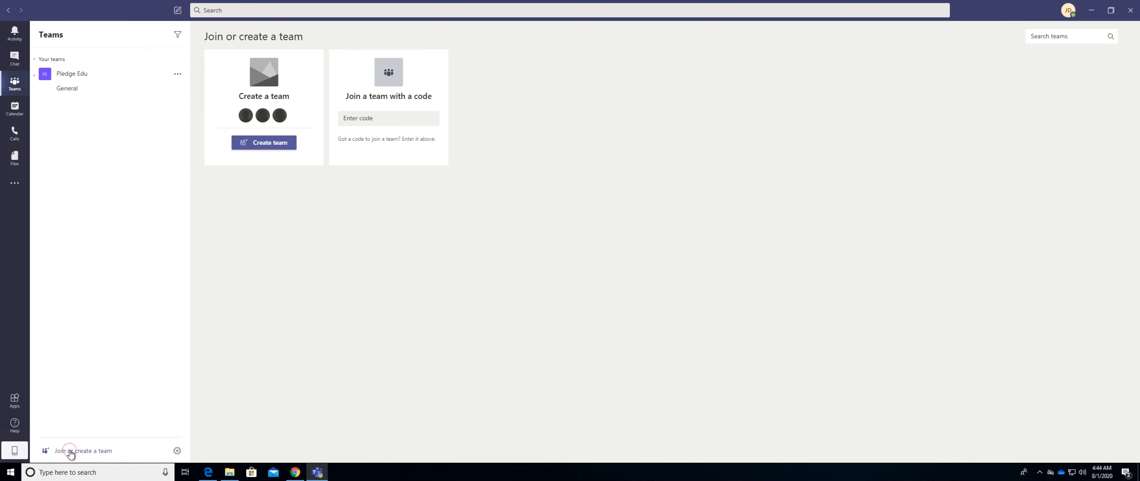
left_click(268, 146)
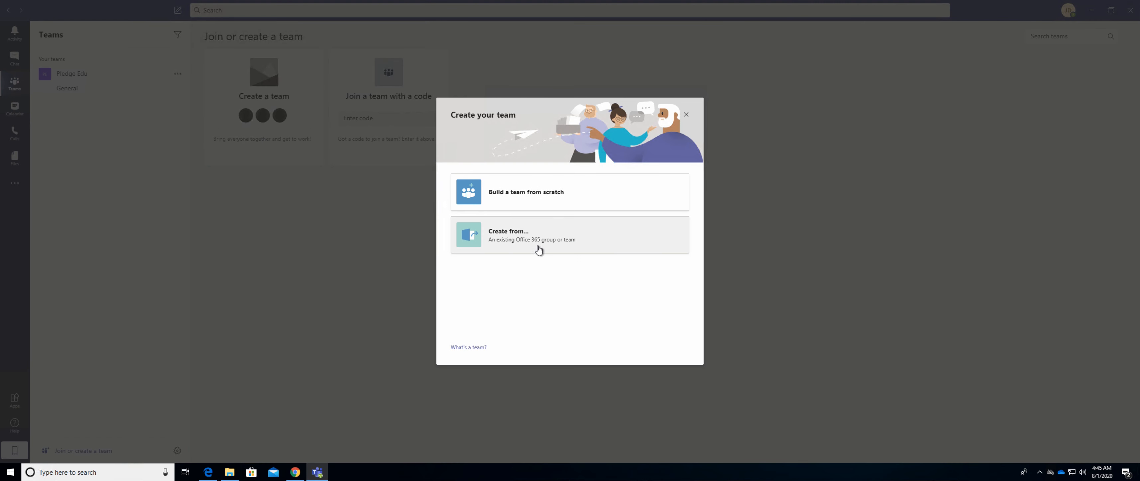
left_click(519, 195)
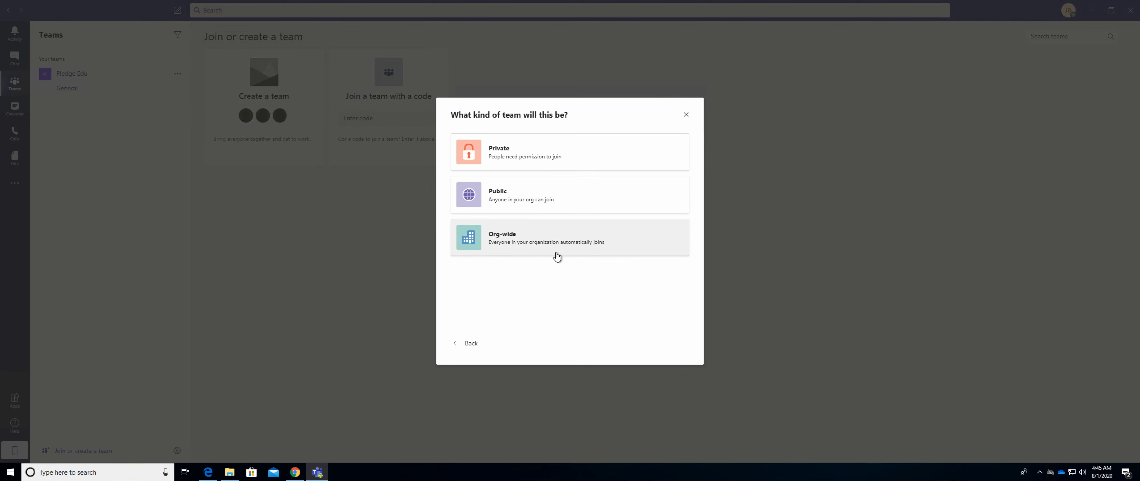
left_click(494, 159)
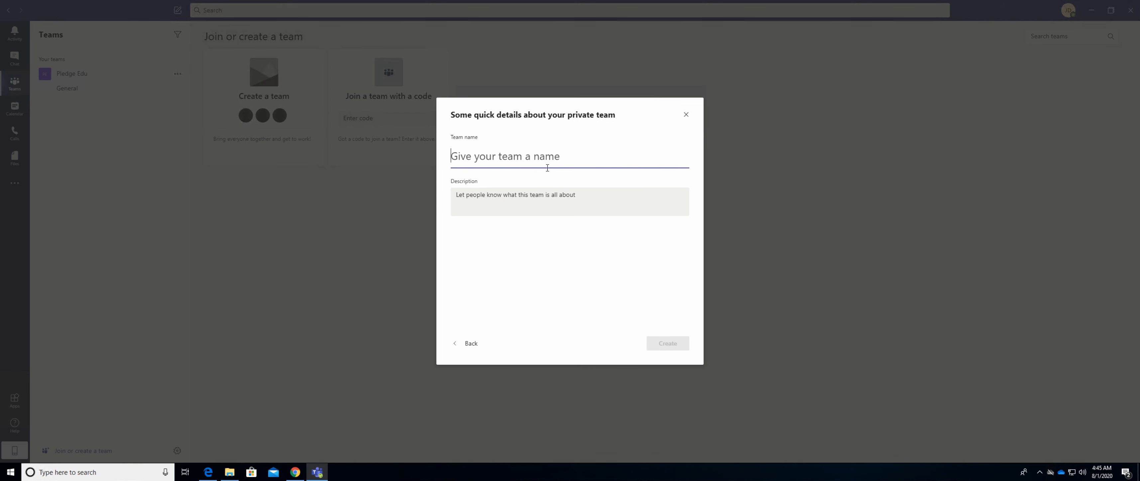
type("Sales")
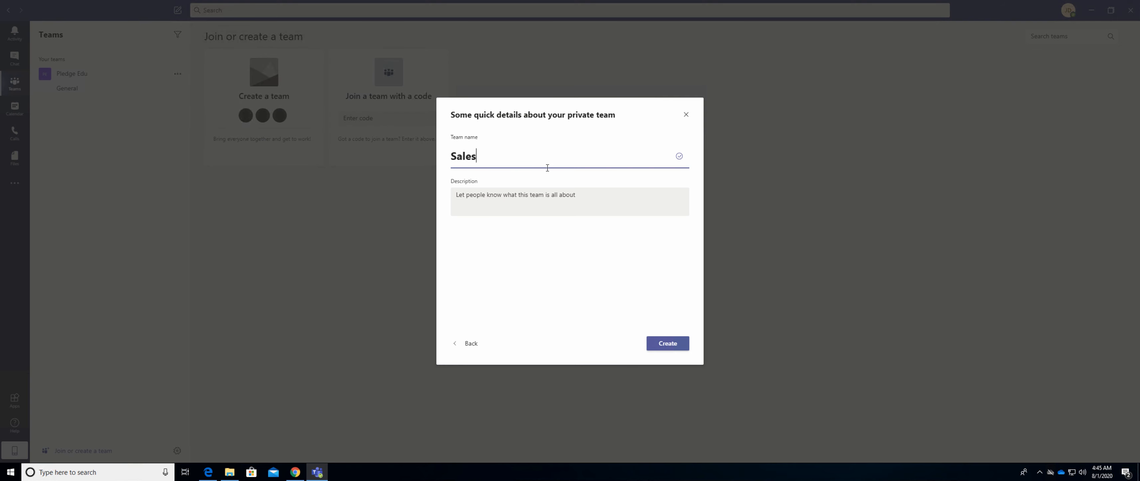
type("Team")
left_click(662, 350)
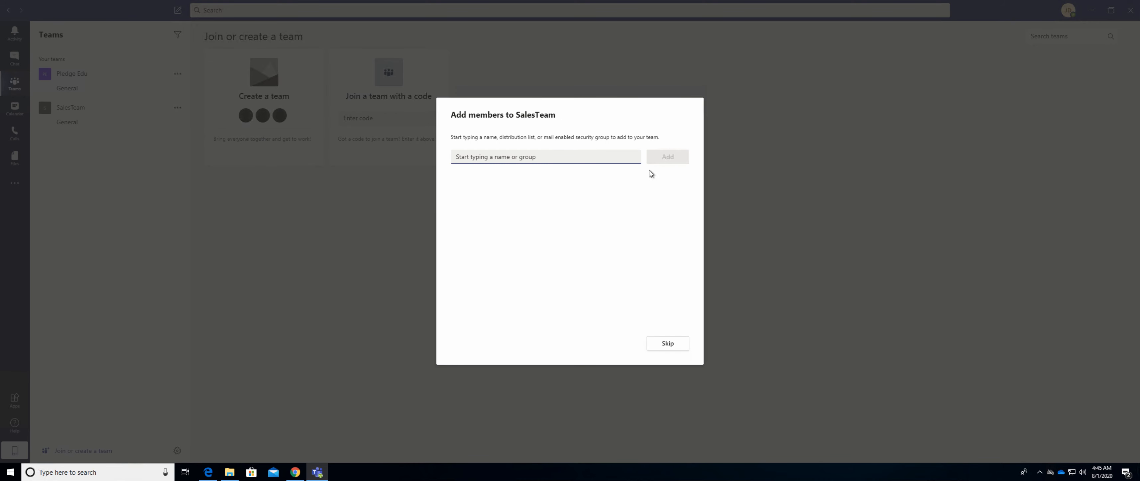
left_click(668, 344)
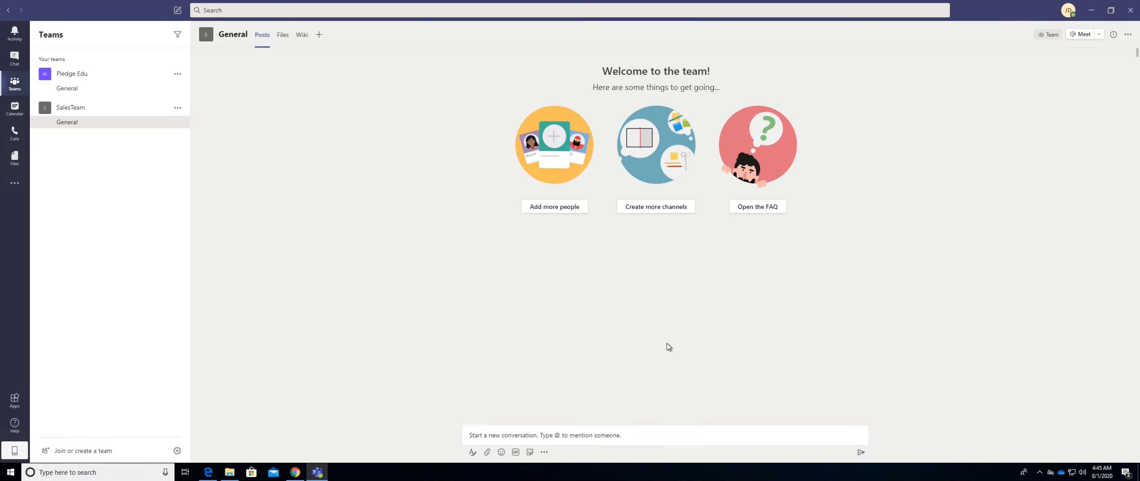
Add a standard channel named Ongoing Deals to the SalesTeam team.
left_click(68, 106)
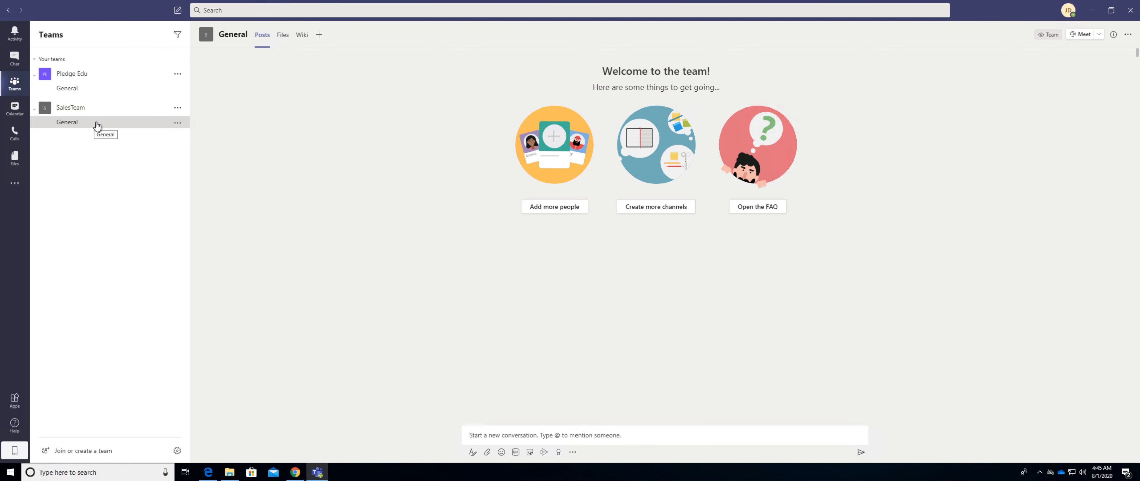
left_click(177, 109)
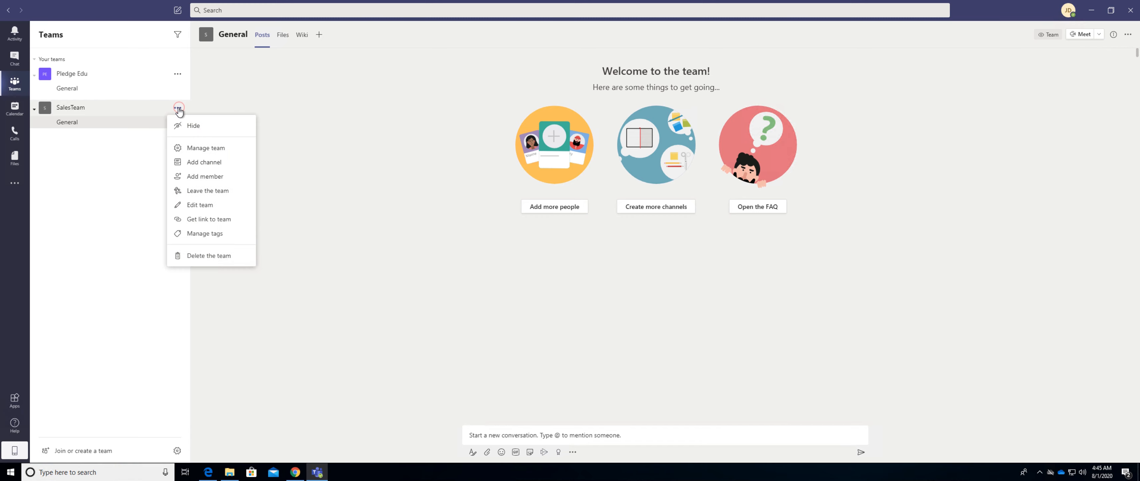
left_click(198, 163)
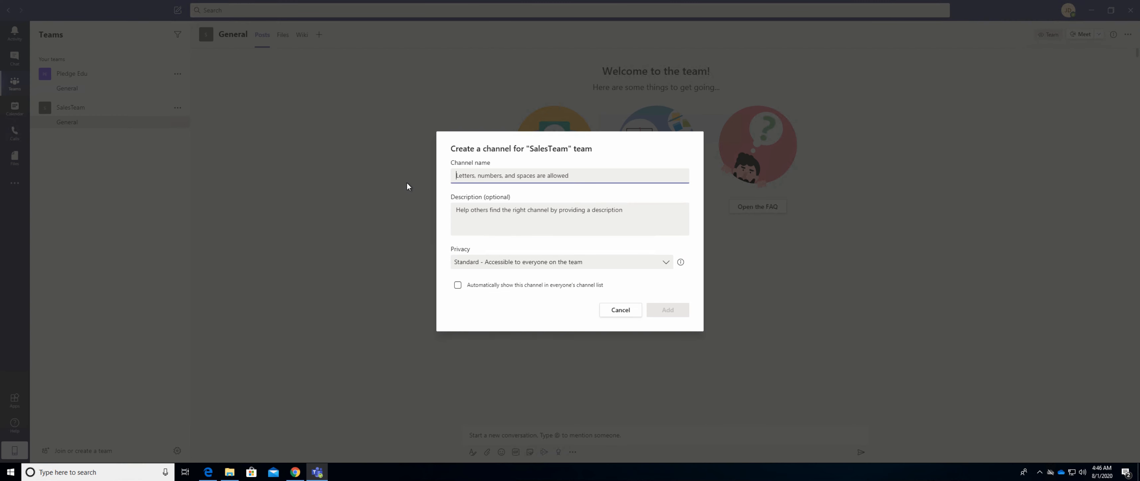
type("Ongoing Deals")
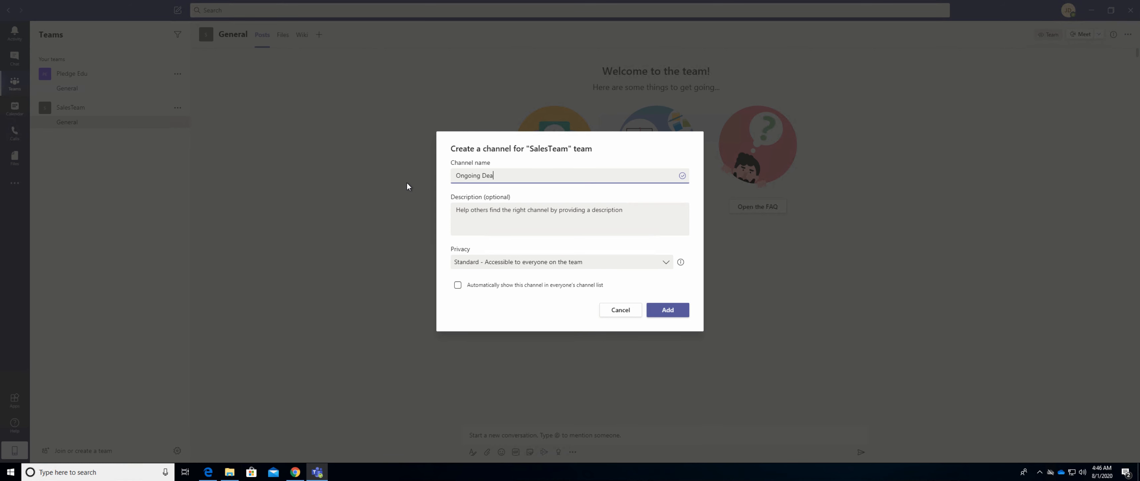
left_click(673, 309)
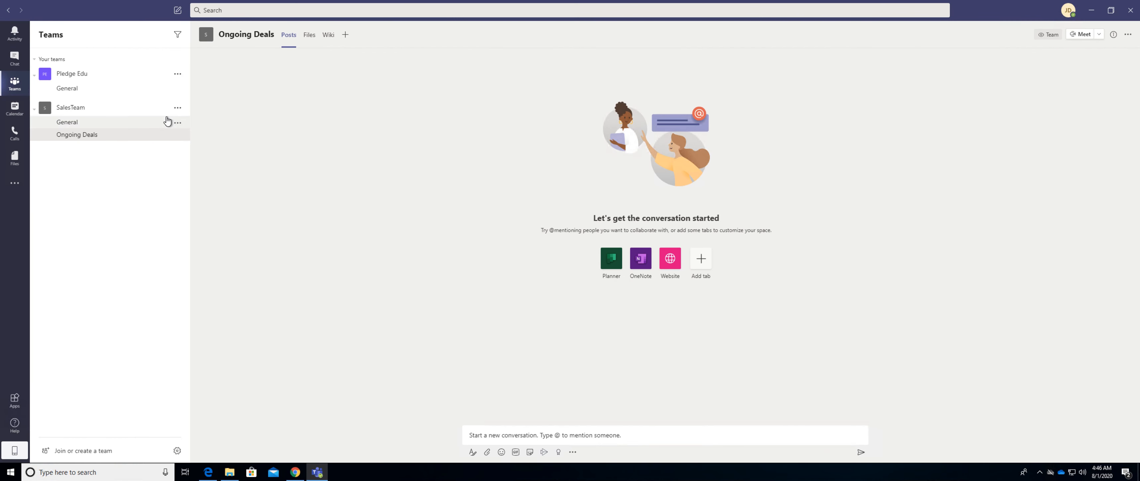
Add a colleague from the directory to the SalesTeam team, keeping the Member role.
left_click(179, 108)
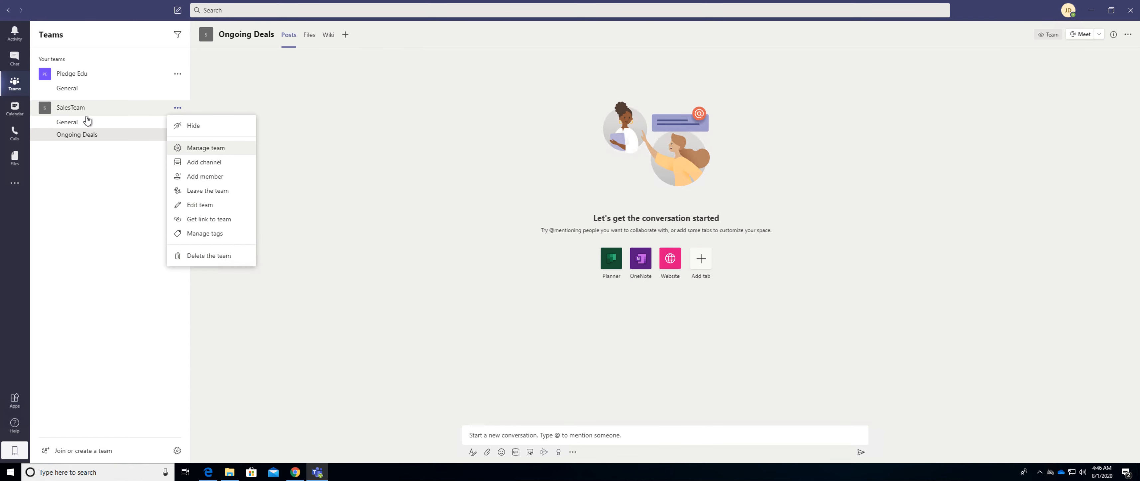
left_click(198, 176)
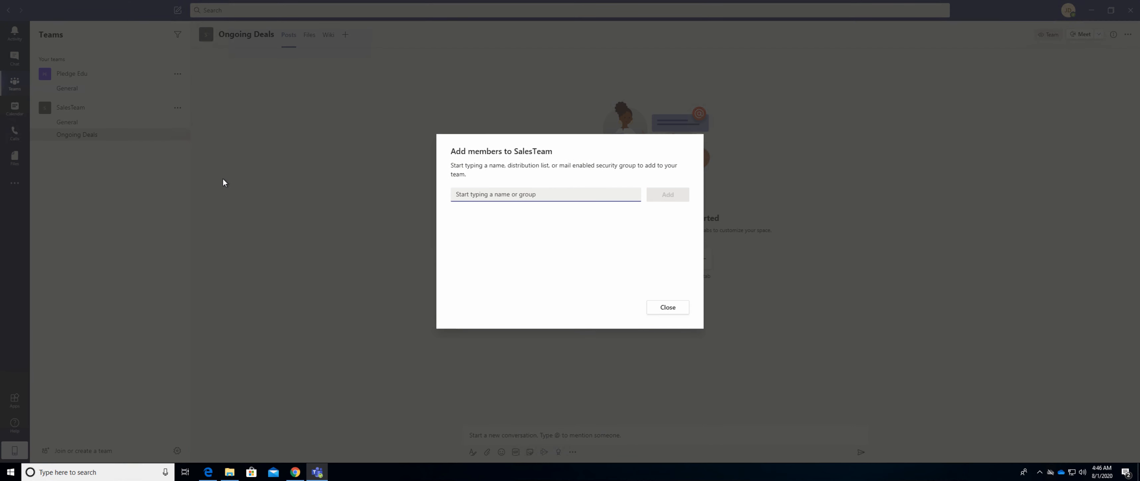
type("jane")
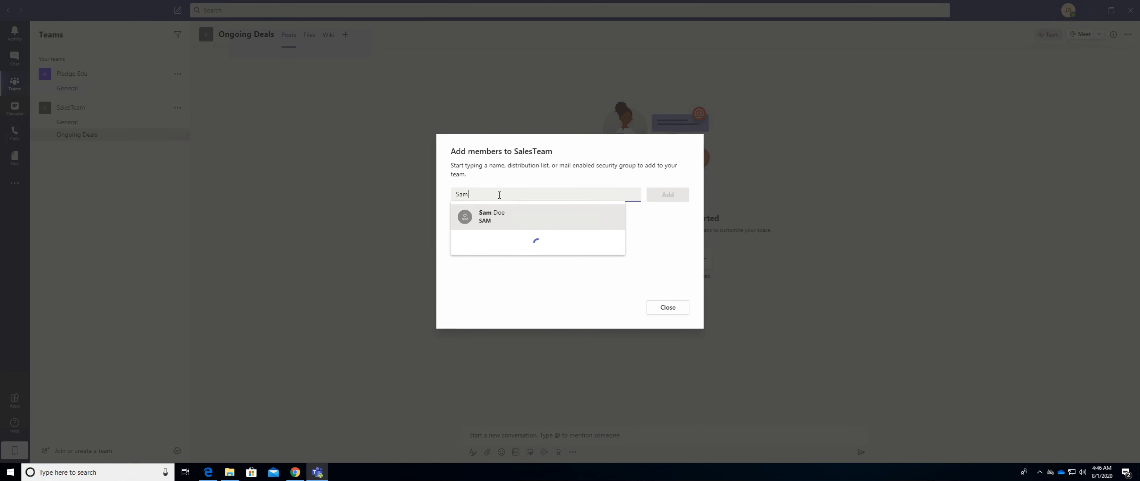
left_click(482, 224)
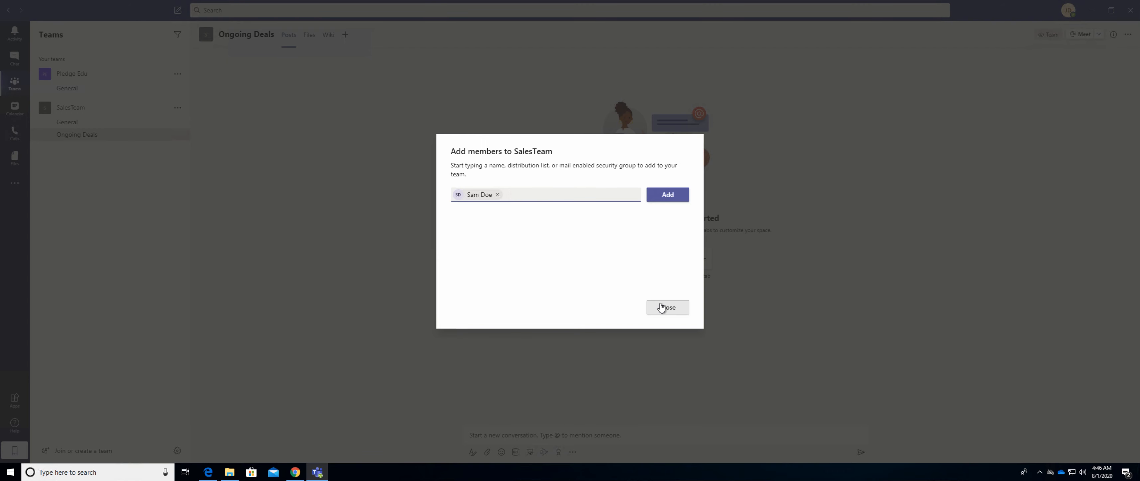
left_click(665, 197)
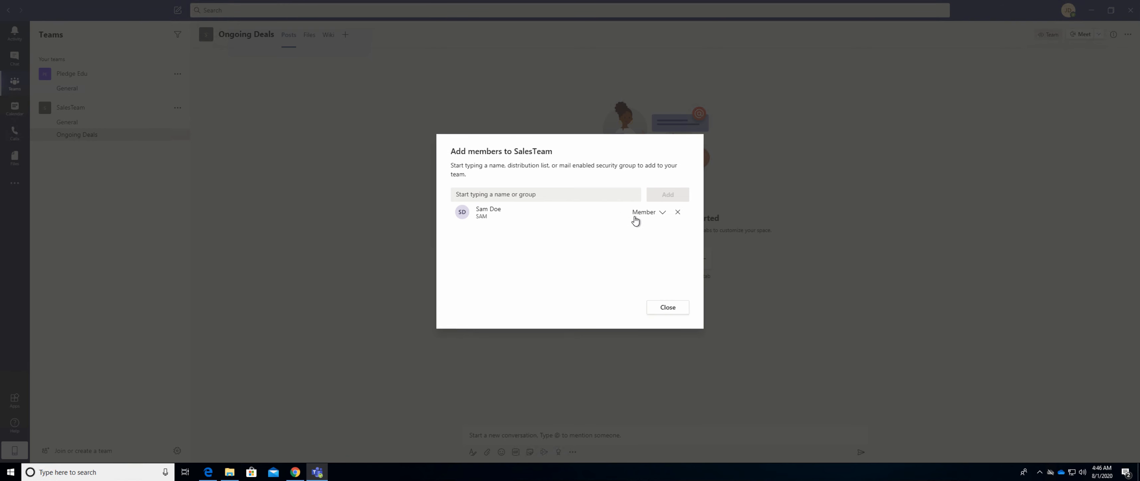
left_click(658, 216)
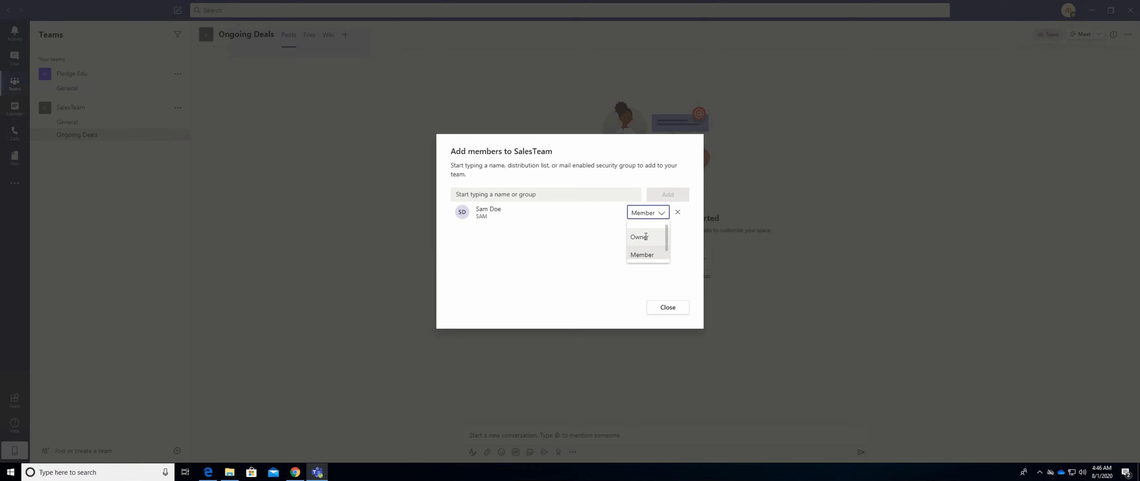
left_click(669, 309)
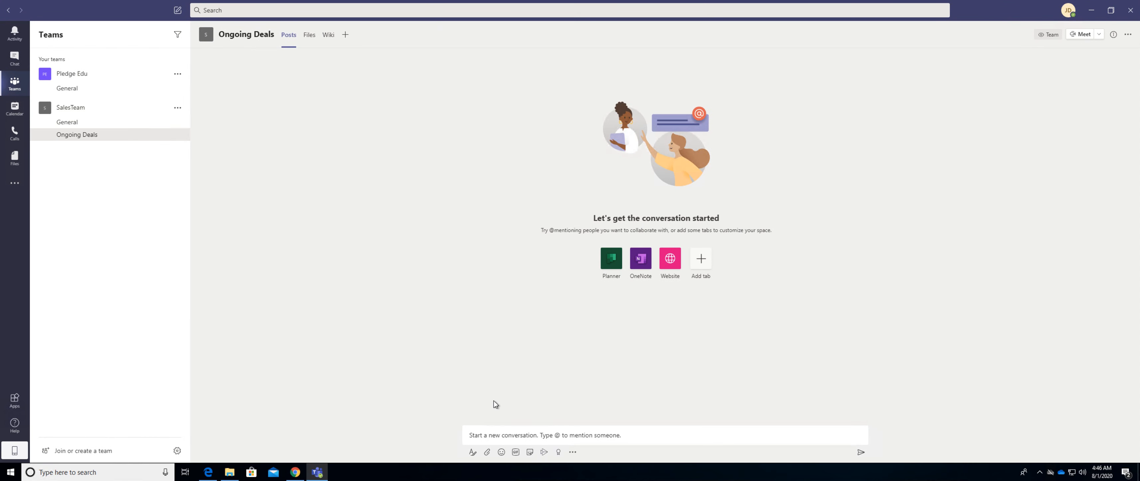
Post "HI" and "Whats the status of PG Deal" as two conversations in the Ongoing Deals channel.
left_click(488, 432)
type("HI")
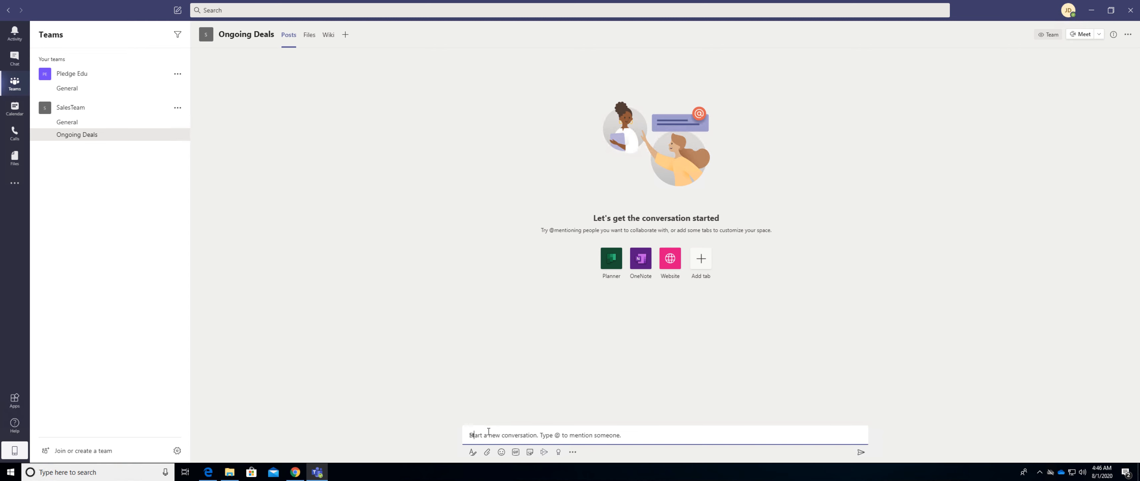
key("Return")
type("Whats the status of ")
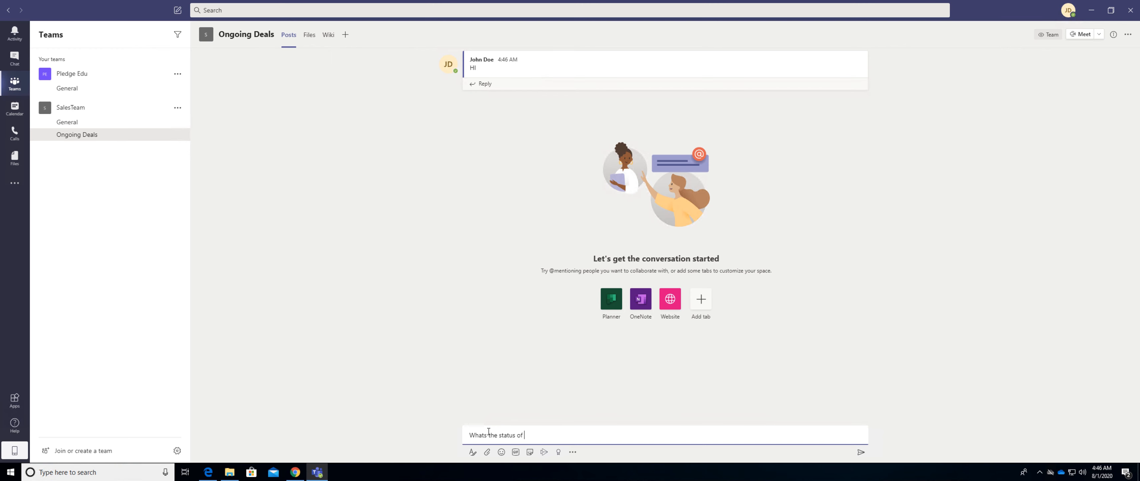
type("PG Deal")
key("Return")
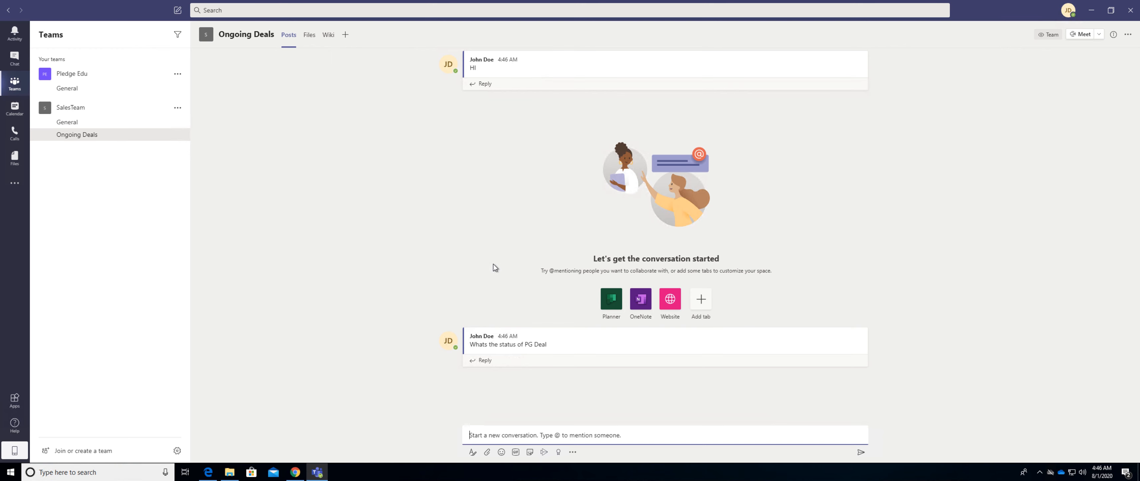
React to the PG Deal post with a like and replace it with the laugh reaction.
mouse_move(822, 348)
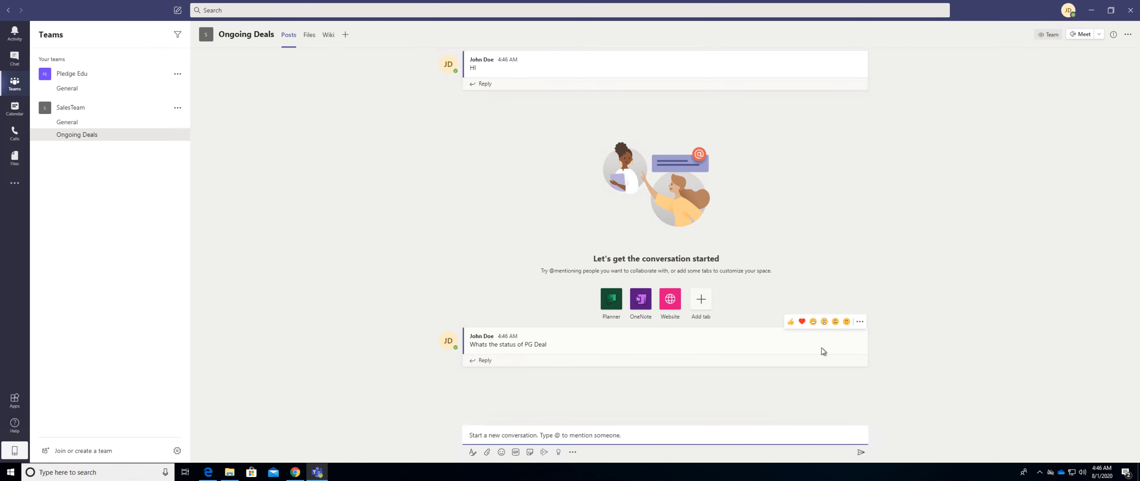
left_click(791, 325)
mouse_move(847, 334)
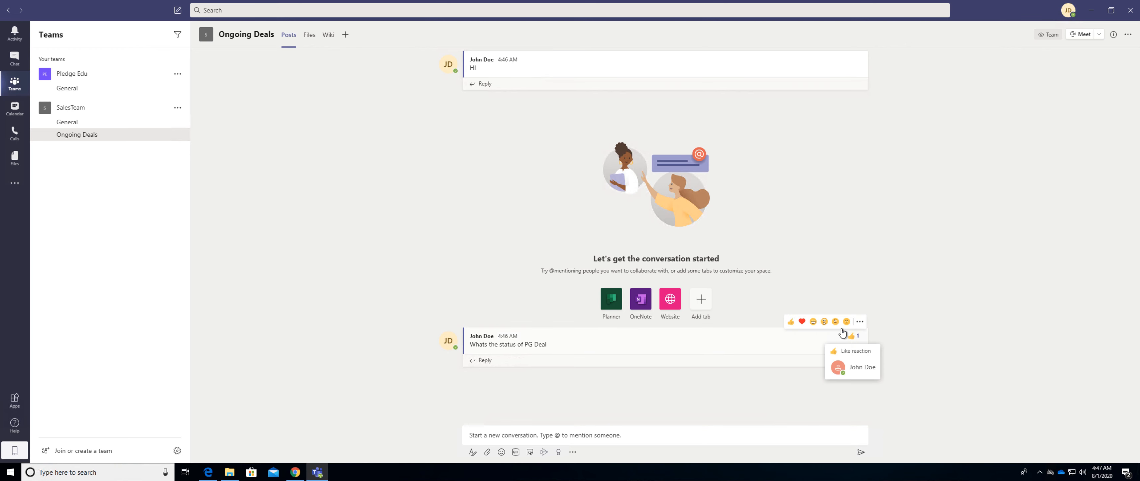
left_click(813, 322)
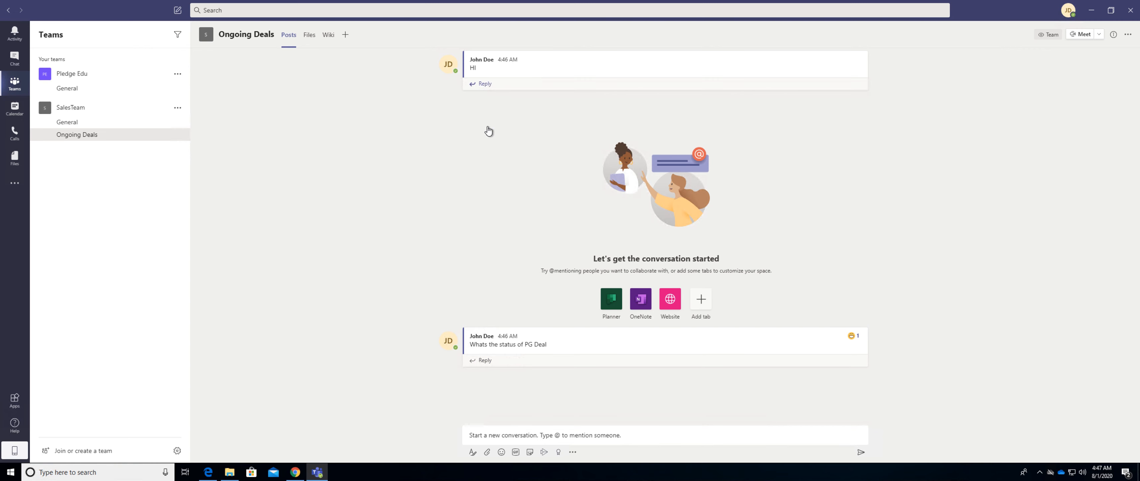
Reply "I am working on it" in the thread of the PG Deal post.
left_click(484, 361)
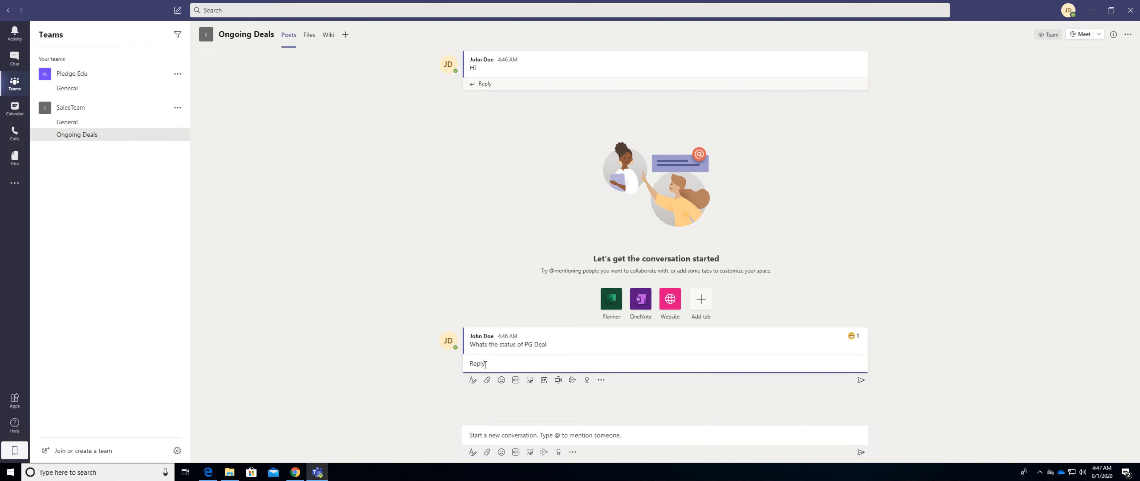
type("I am working on it")
key("Return")
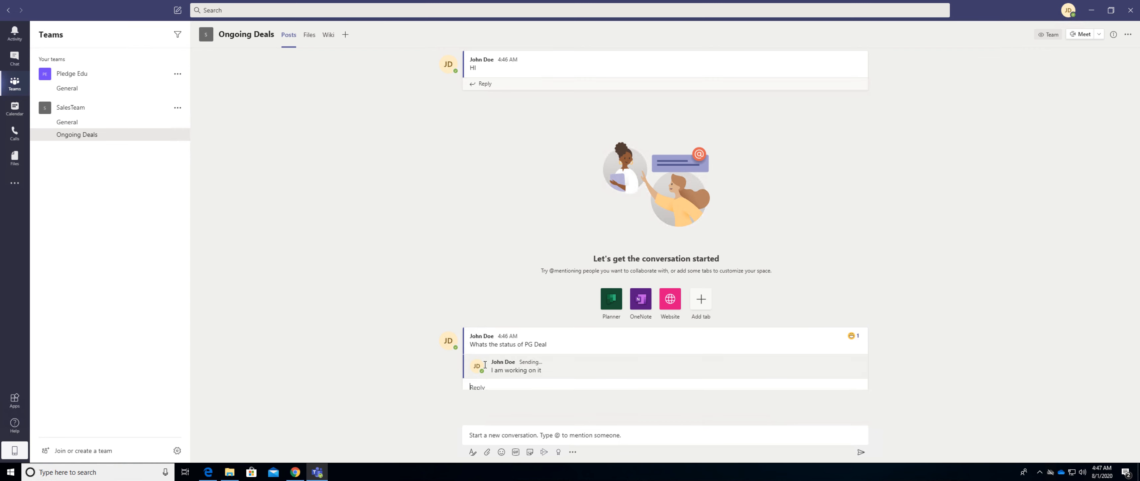
Start a new conversation in Ongoing Deals with "And what is the status of Pepsi Deal".
left_click(493, 437)
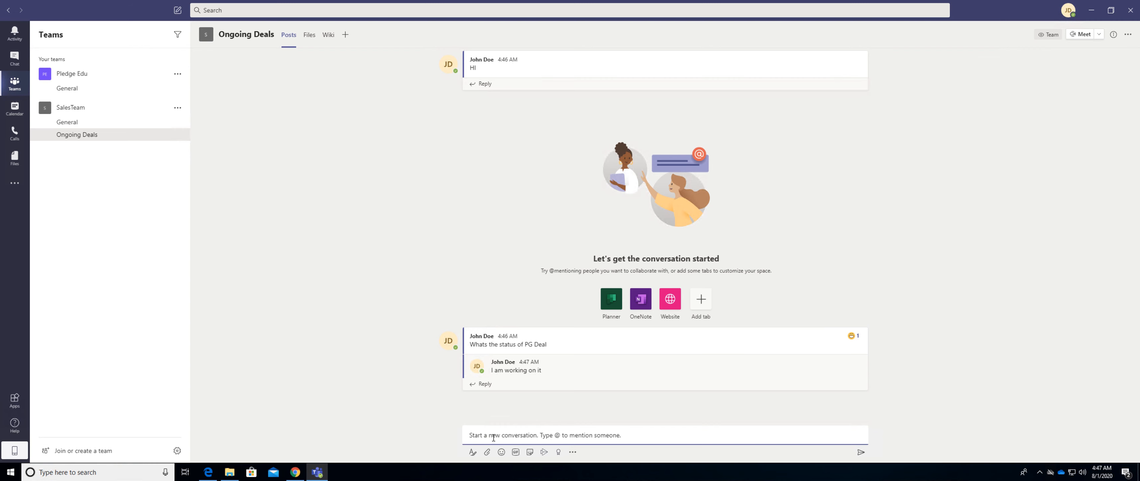
type("And ")
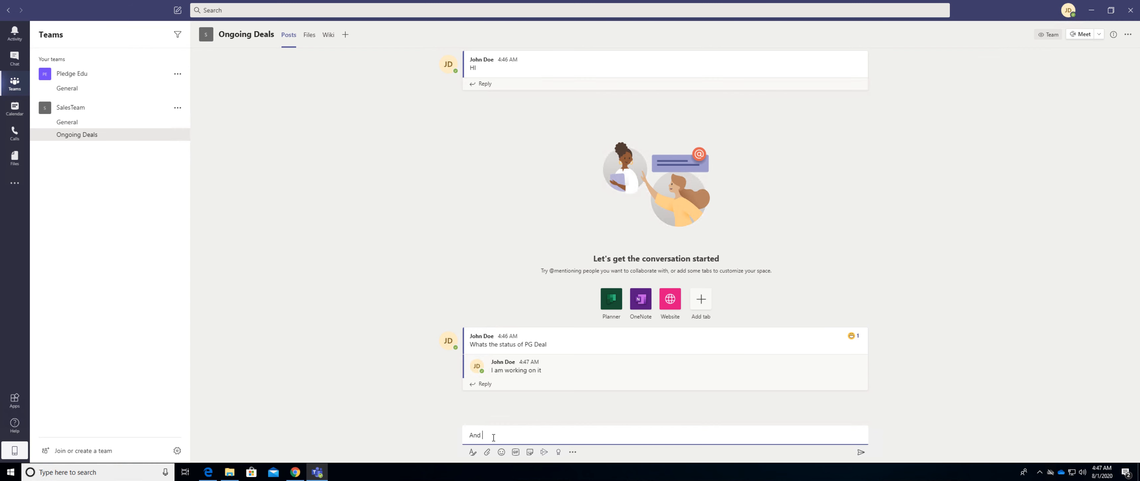
type("what is the status of Pepsi Deal")
key("Return")
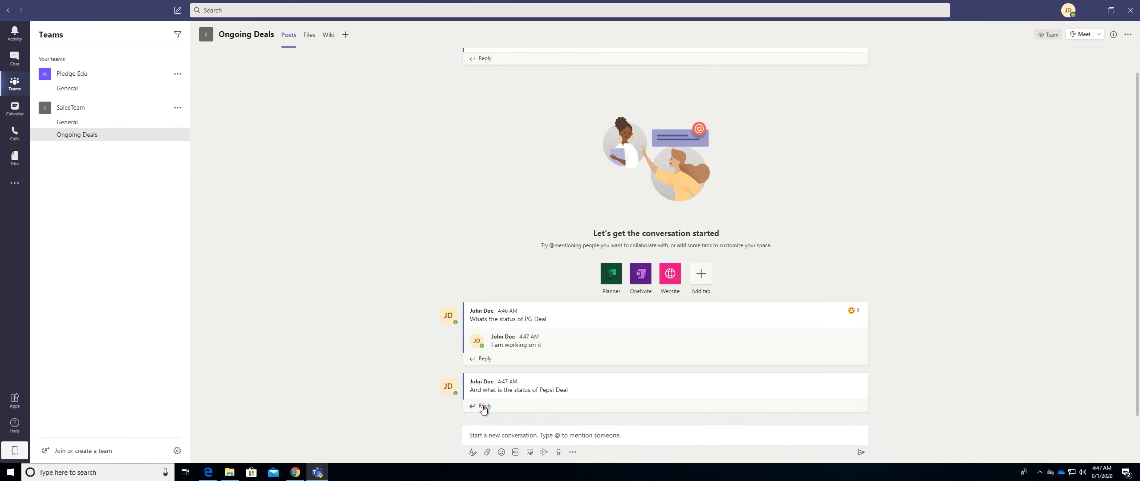
Reply "I got that" in the thread of the Pepsi Deal post.
left_click(482, 406)
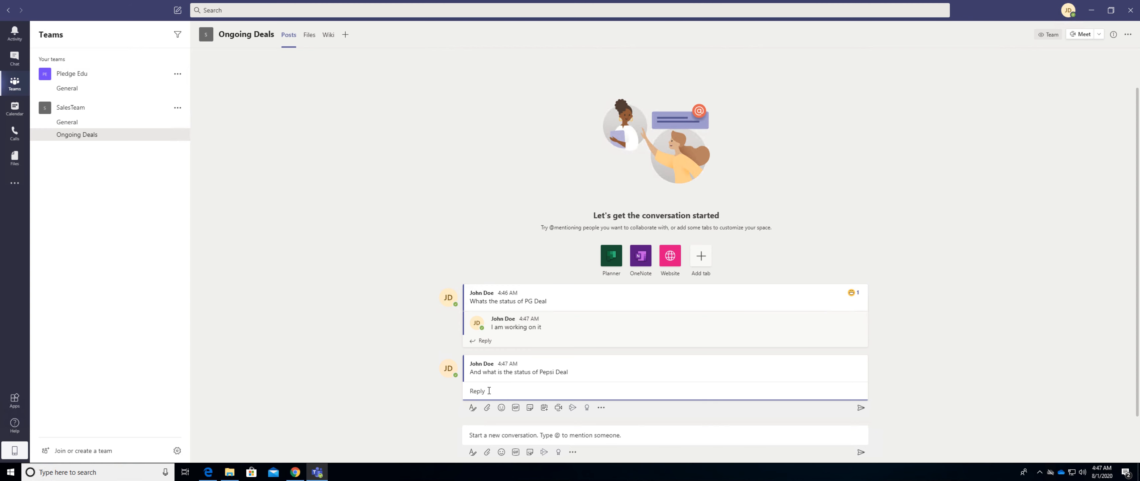
type("I got that")
key("Return")
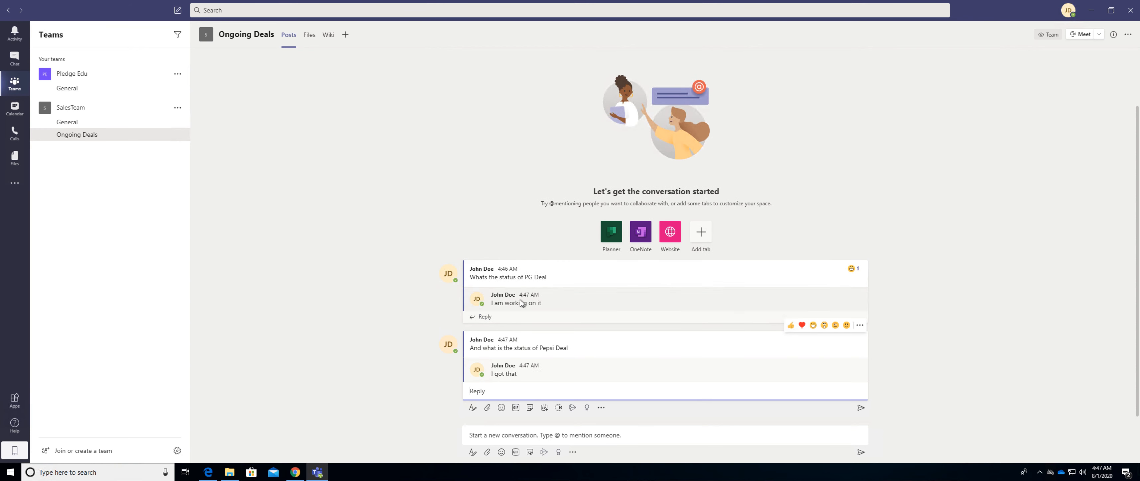
mouse_move(494, 370)
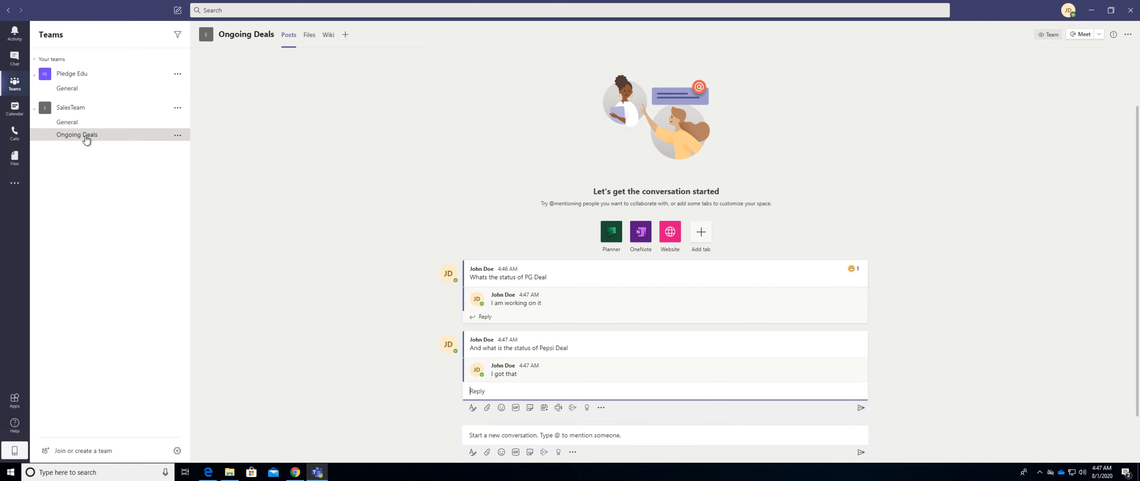
Open the files of SalesTeam's General channel and sync them to the computer through OneDrive.
left_click(313, 35)
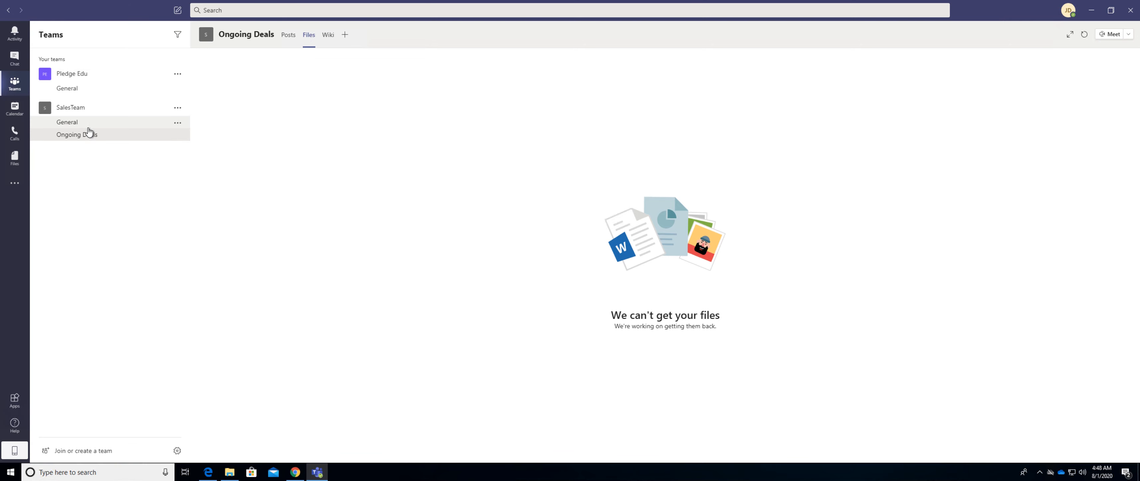
left_click(74, 125)
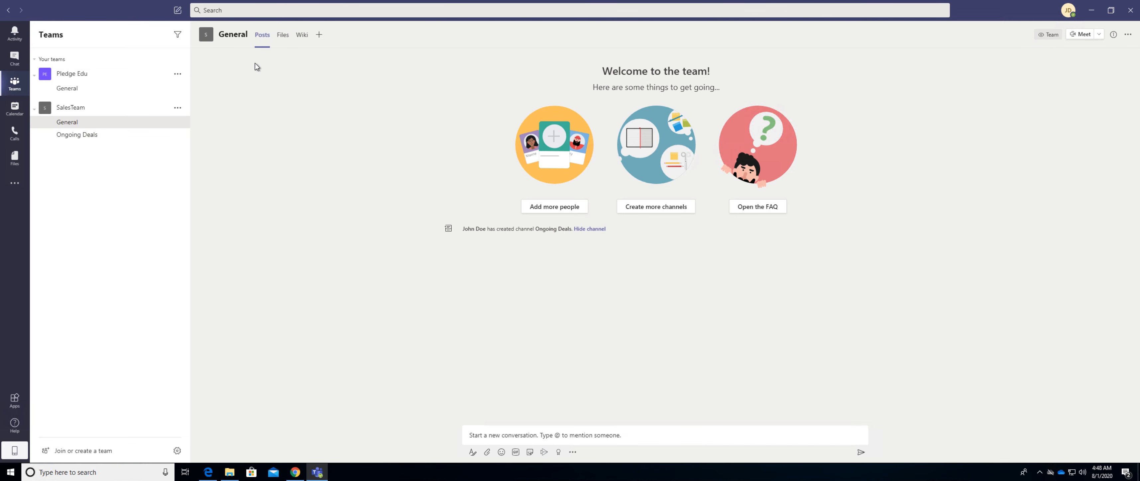
left_click(282, 38)
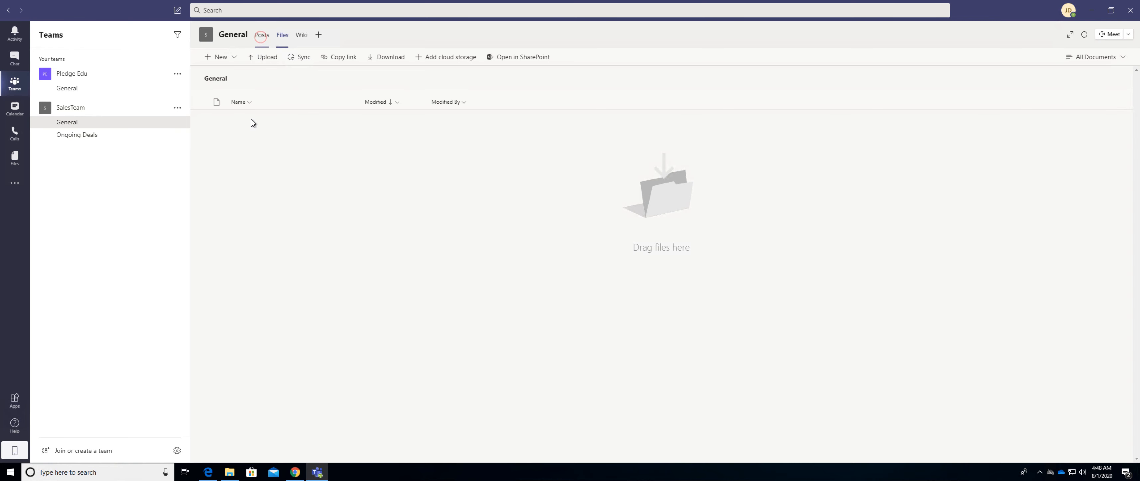
left_click(261, 35)
left_click(283, 35)
left_click(294, 59)
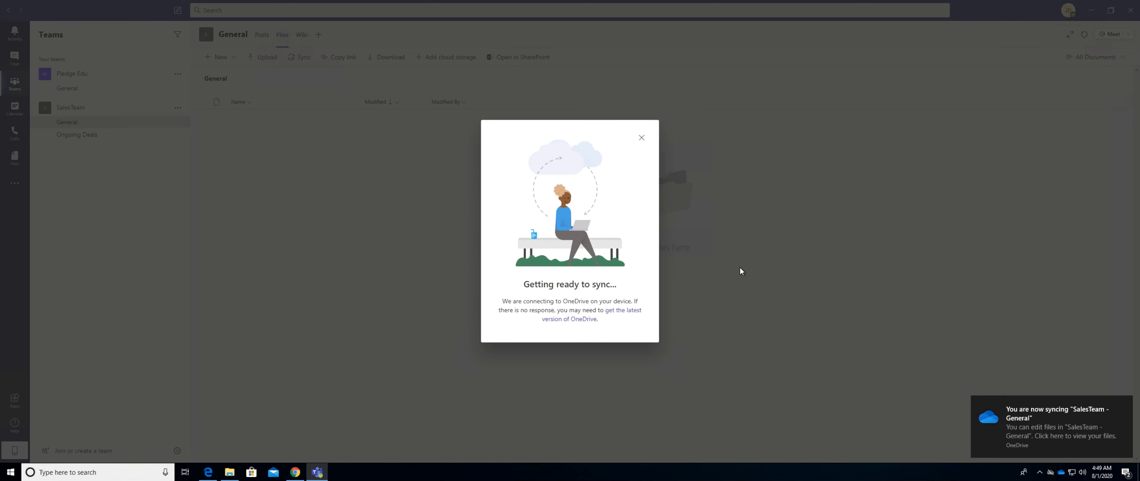
left_click(642, 139)
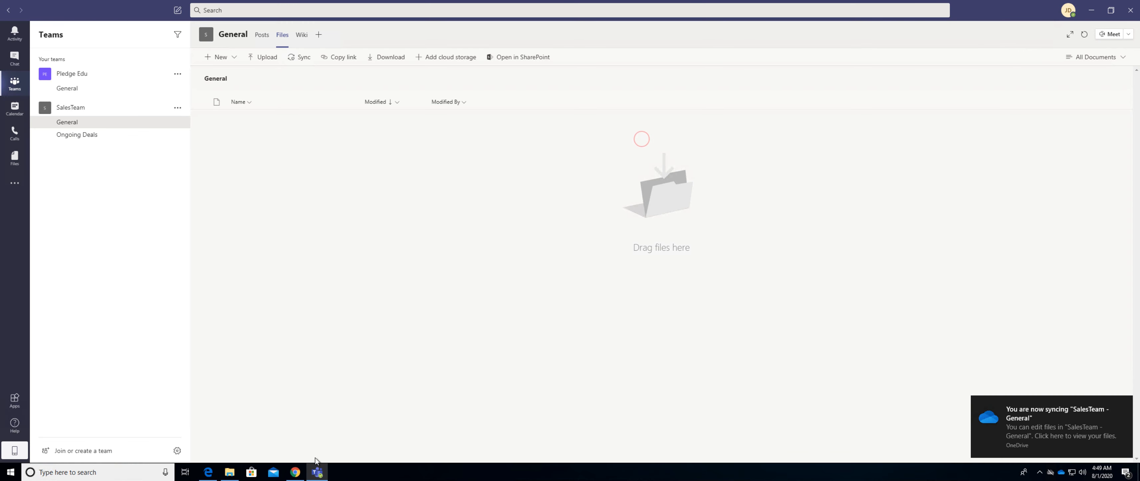
Switch to File Explorer and create a folder named Sales Data Test in Pledge Edu's synced SalesTeam - General folder.
left_click(230, 473)
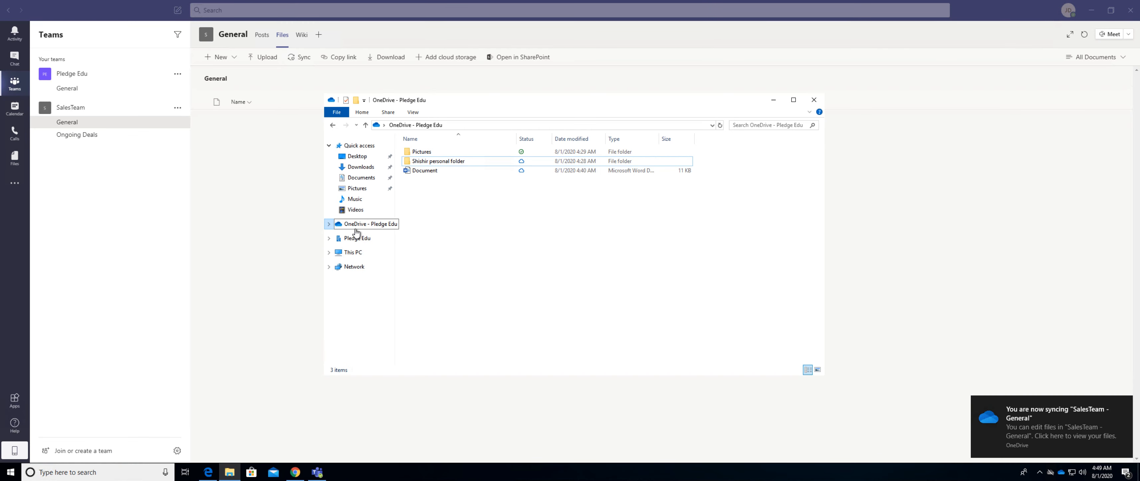
left_click(358, 238)
double_click(438, 162)
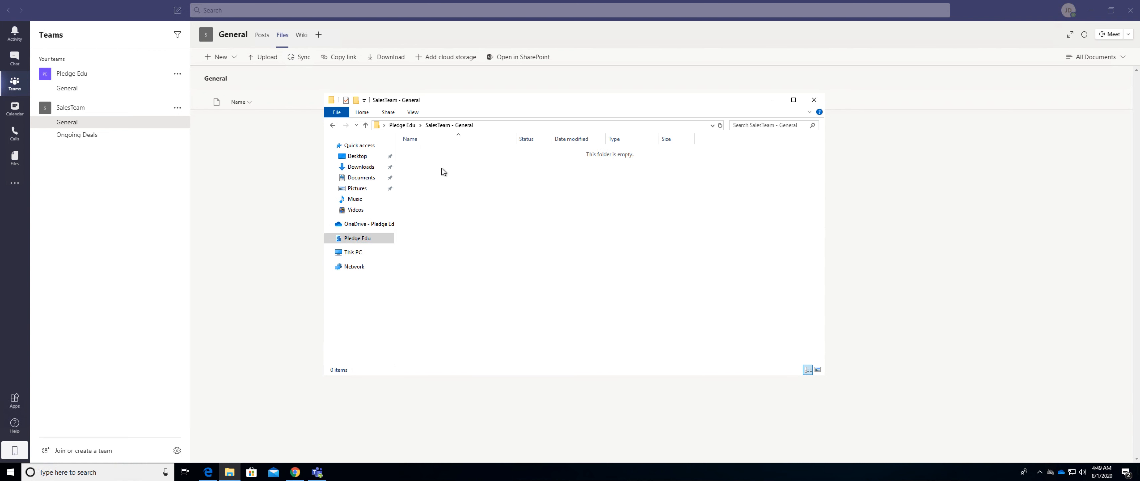
right_click(441, 169)
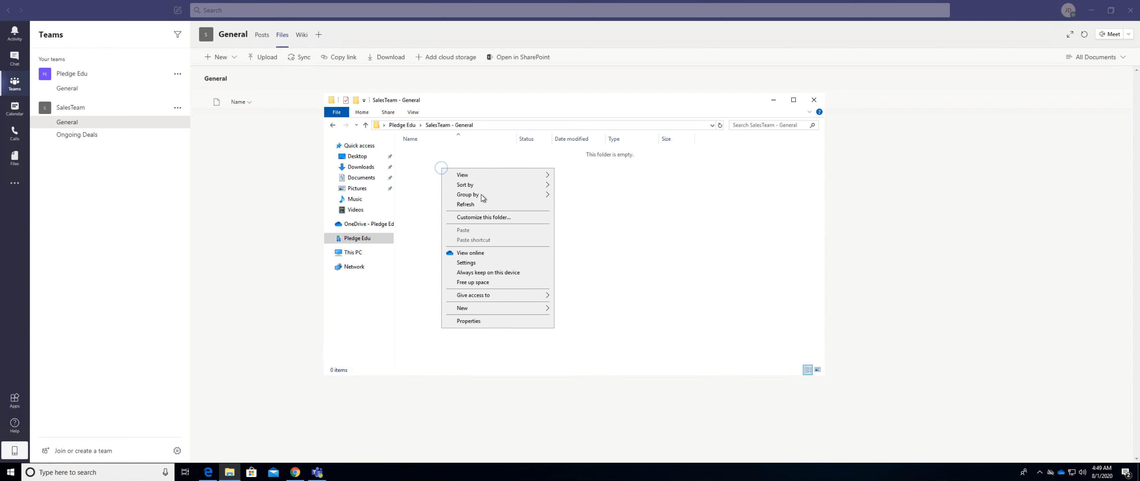
mouse_move(513, 309)
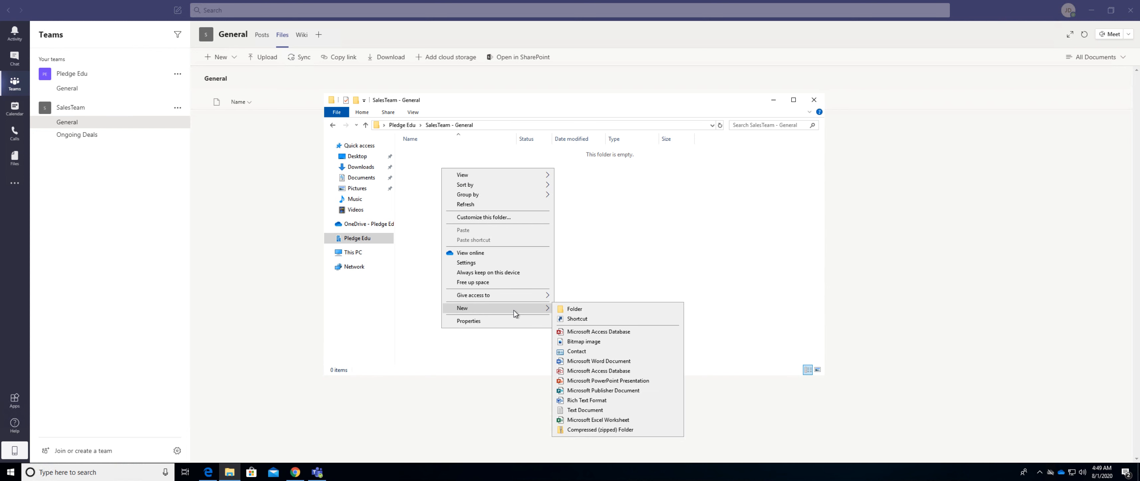
left_click(570, 309)
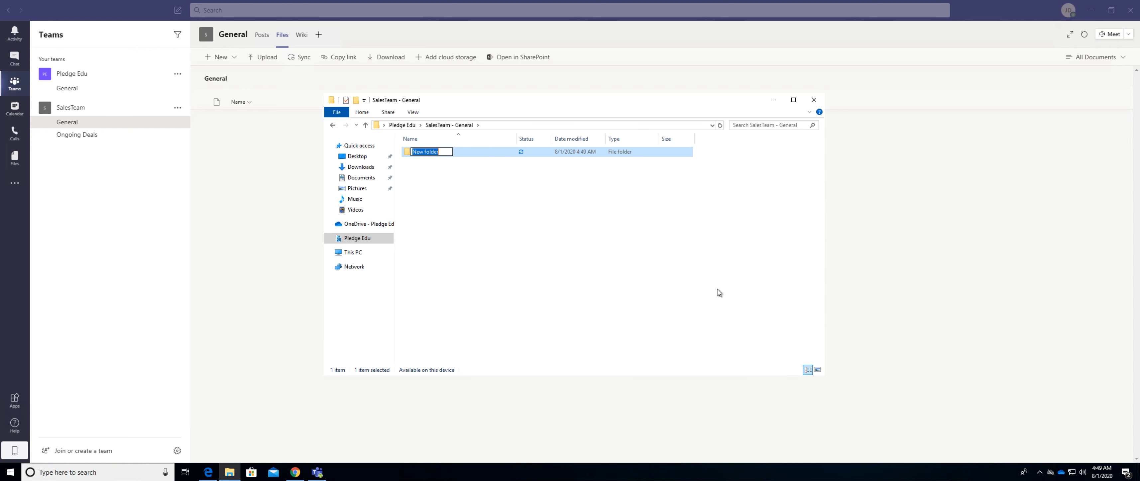
type("Sales Data Test")
left_click(717, 289)
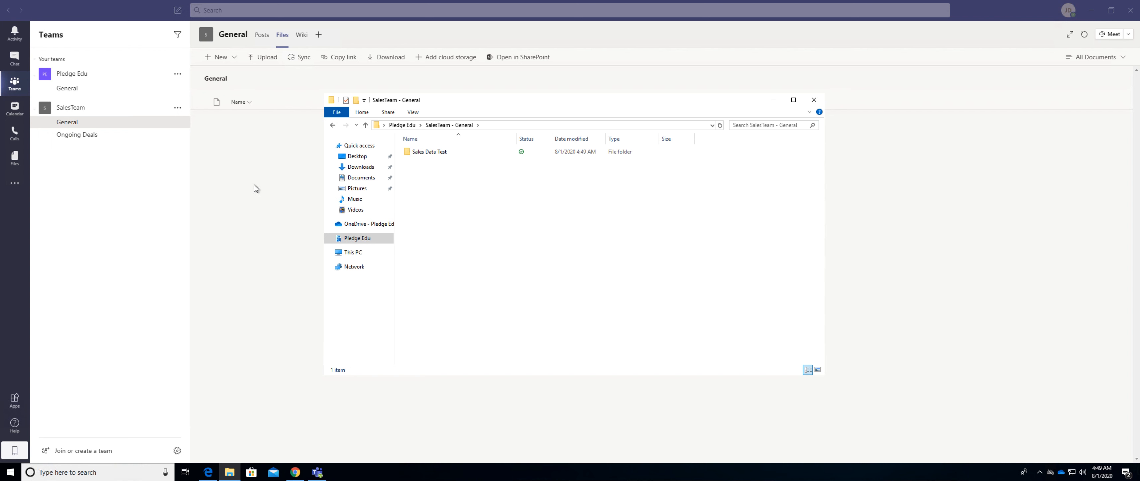
Return to Teams, reload the General channel's files to check for the synced folder, and view the available cloud storage providers.
left_click(264, 200)
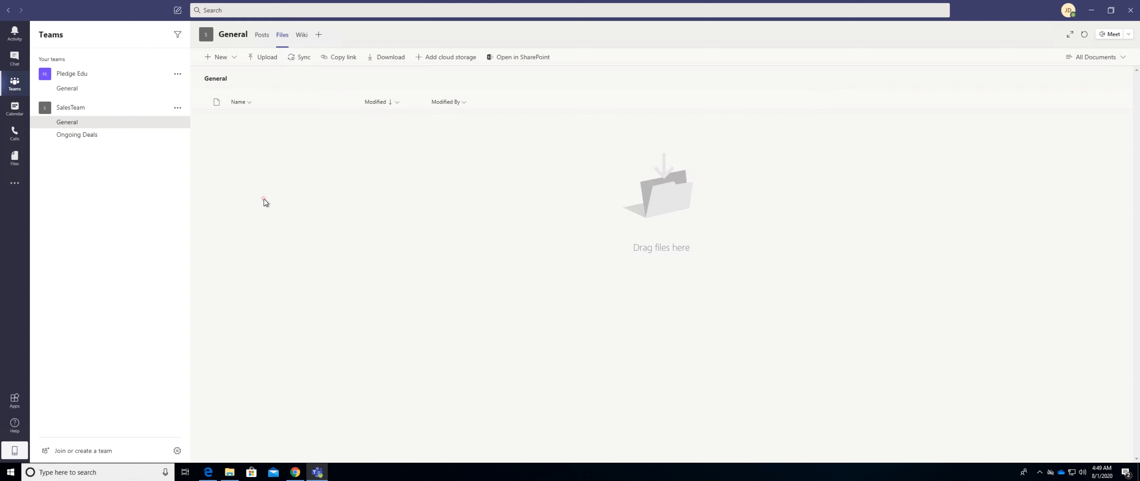
left_click(263, 35)
left_click(282, 36)
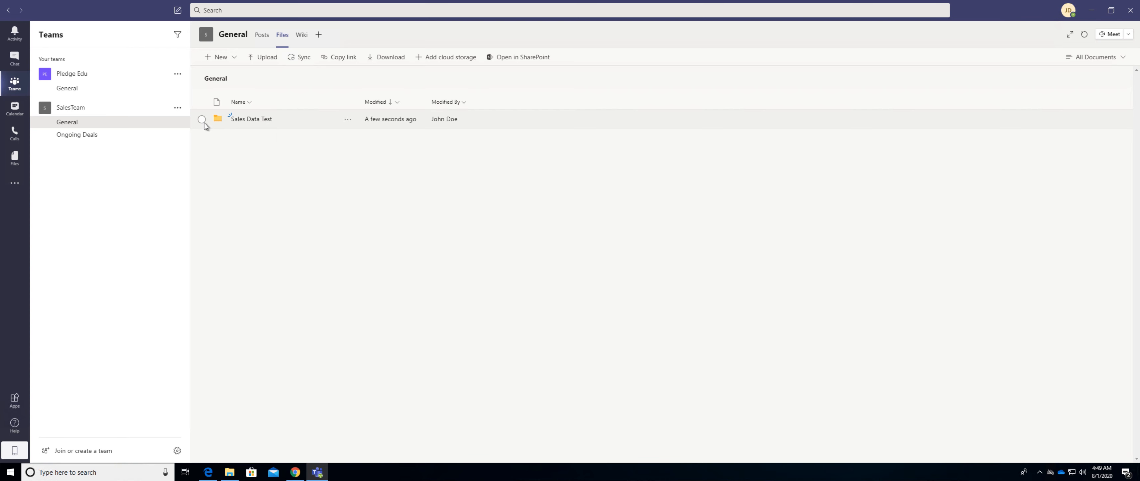
left_click(431, 59)
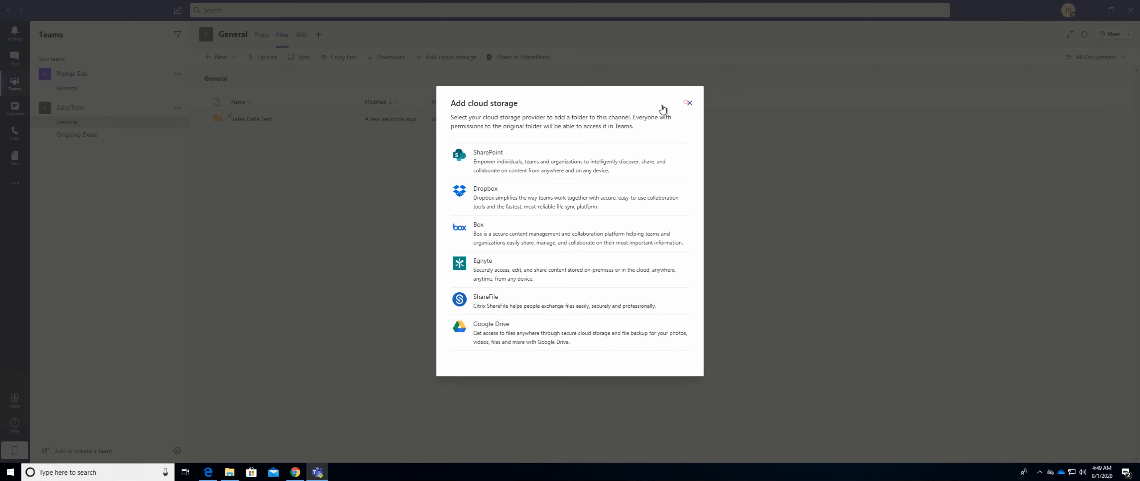
Close the cloud storage provider list and view the management options of the SalesTeam team.
left_click(687, 102)
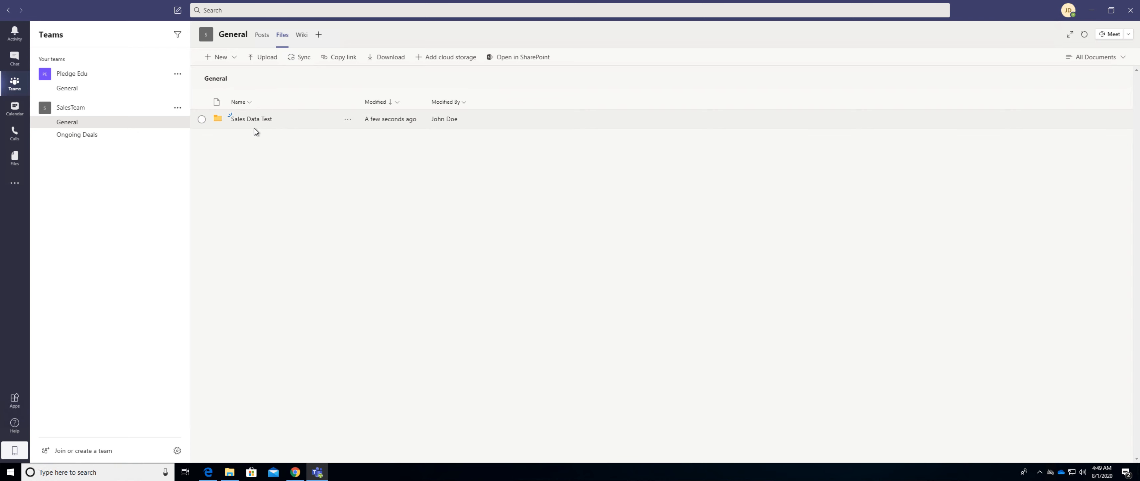
left_click(177, 110)
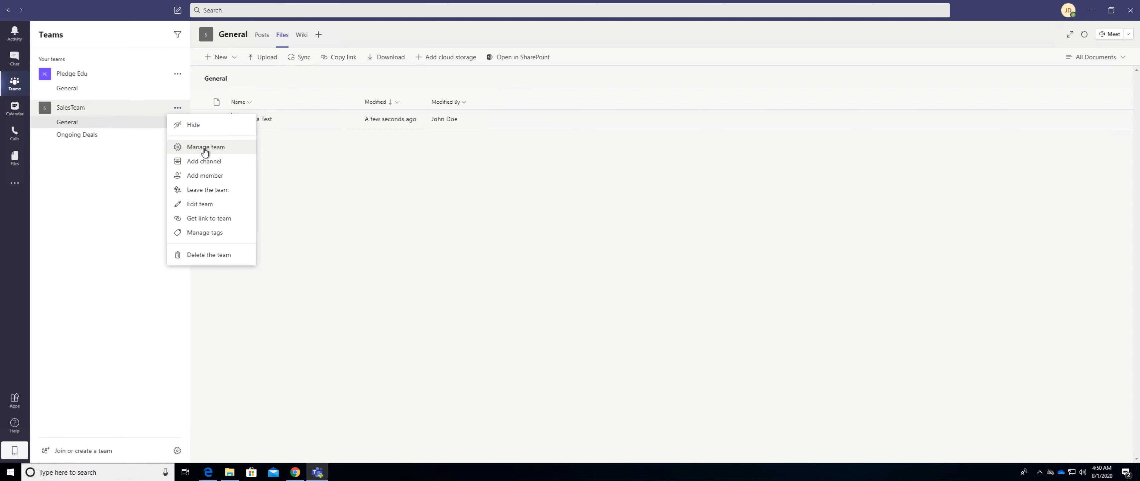
left_click(133, 146)
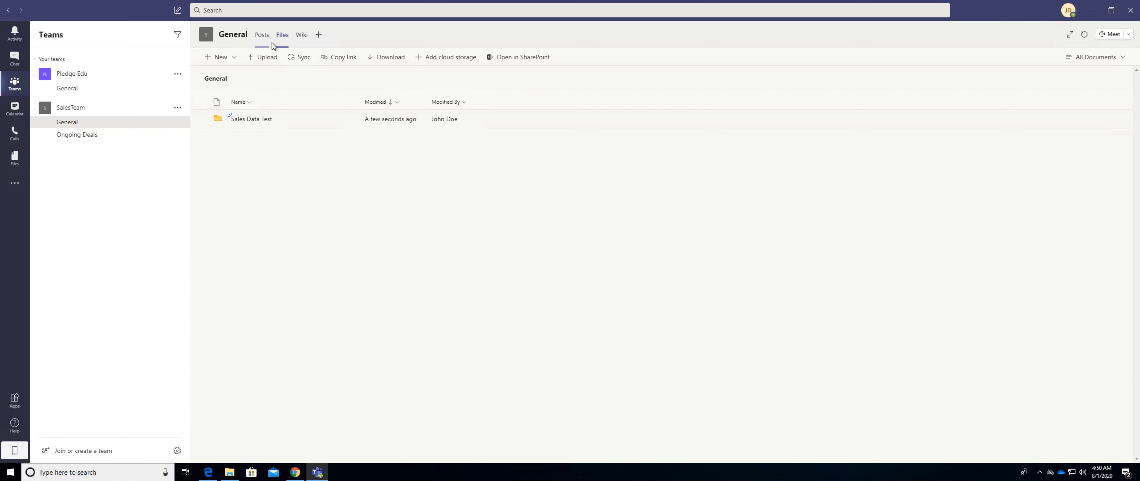
Browse the apps that can be added as tabs to SalesTeam's General channel.
left_click(319, 36)
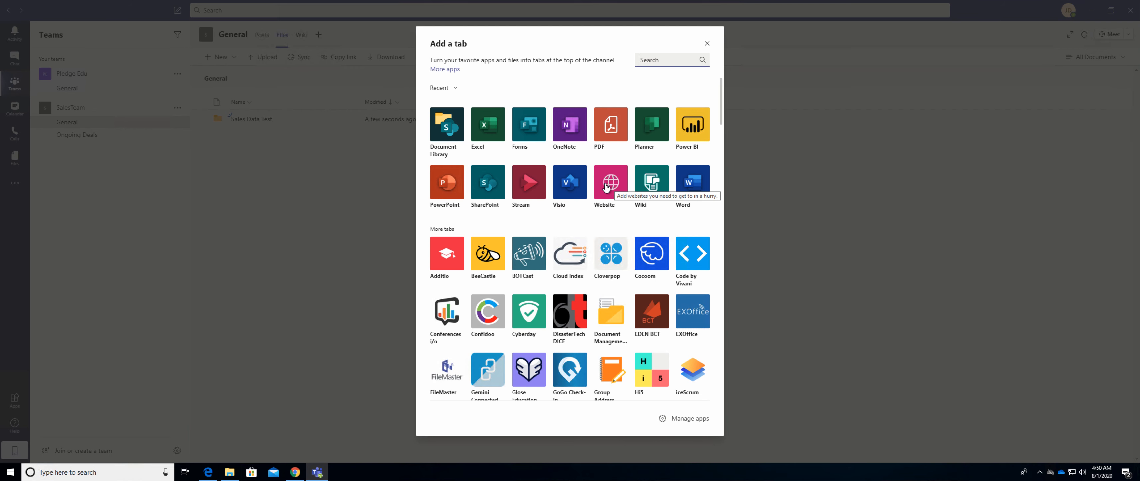
scroll(555, 266, "down", 1)
scroll(555, 265, "down", 8)
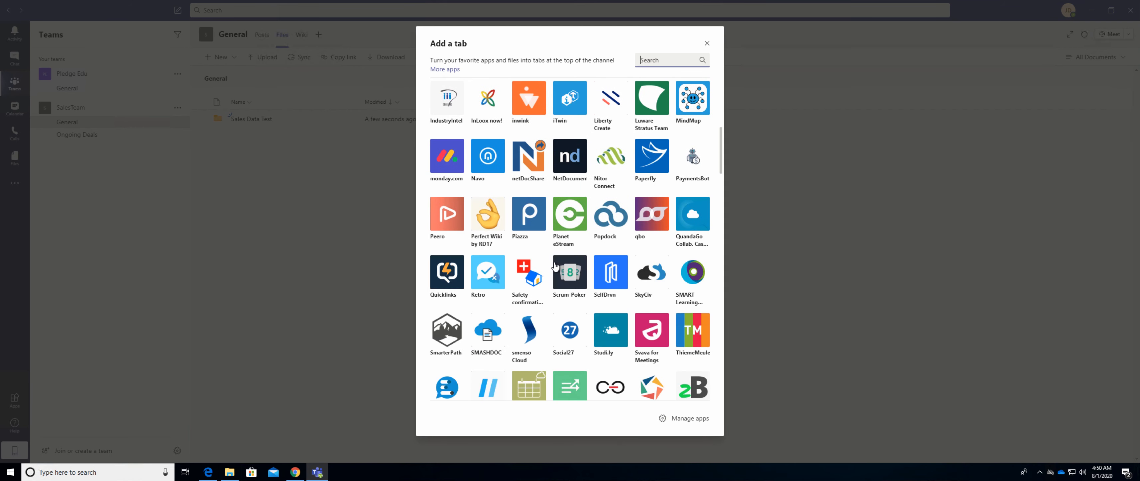
scroll(555, 266, "up", 9)
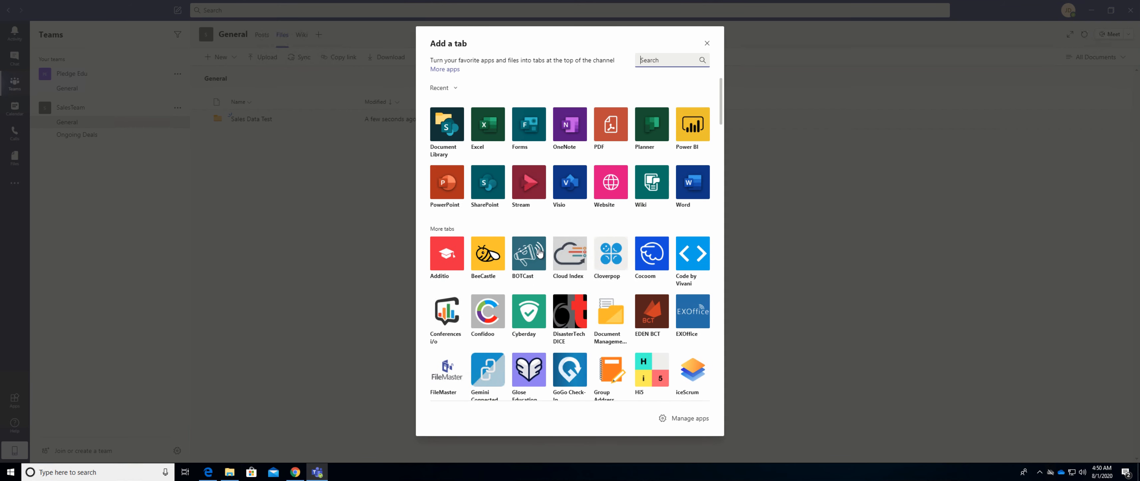
left_click(488, 127)
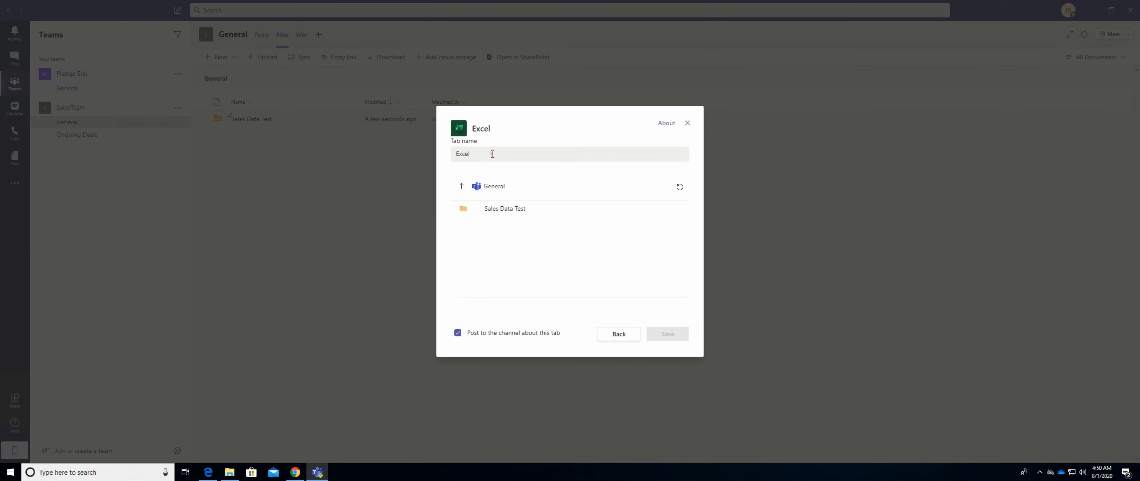
left_click(492, 154)
double_click(492, 154)
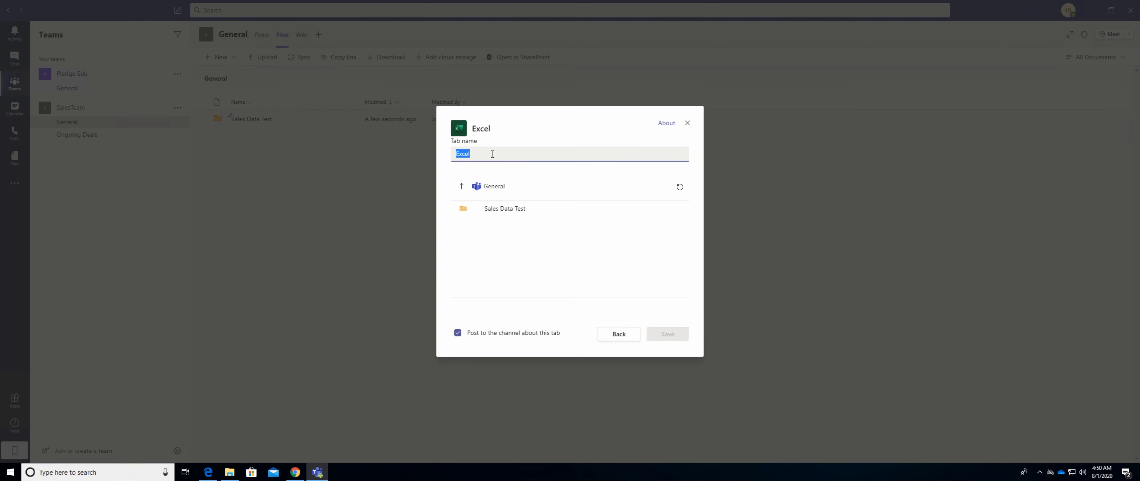
type("Sales")
left_click(507, 214)
left_click(507, 214)
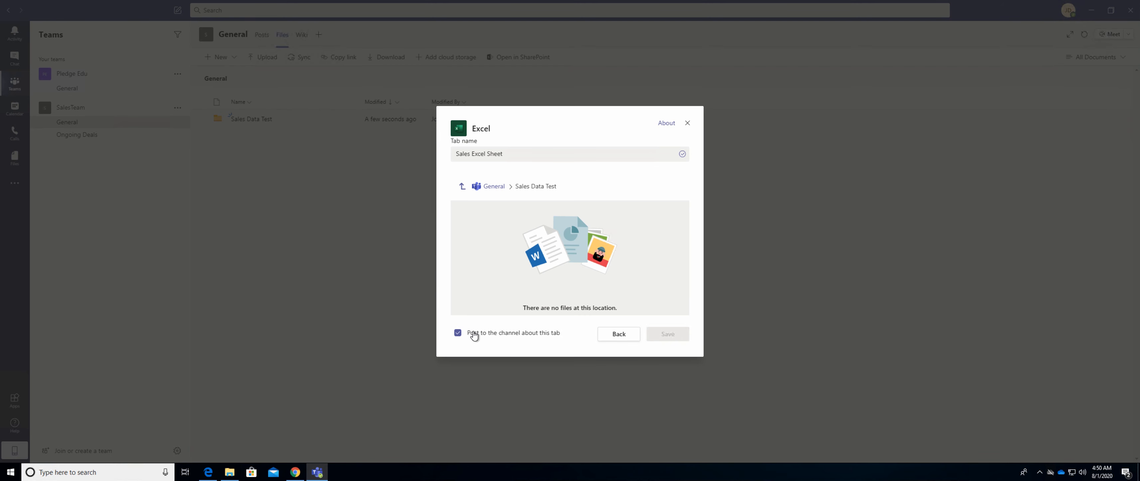
left_click(514, 154)
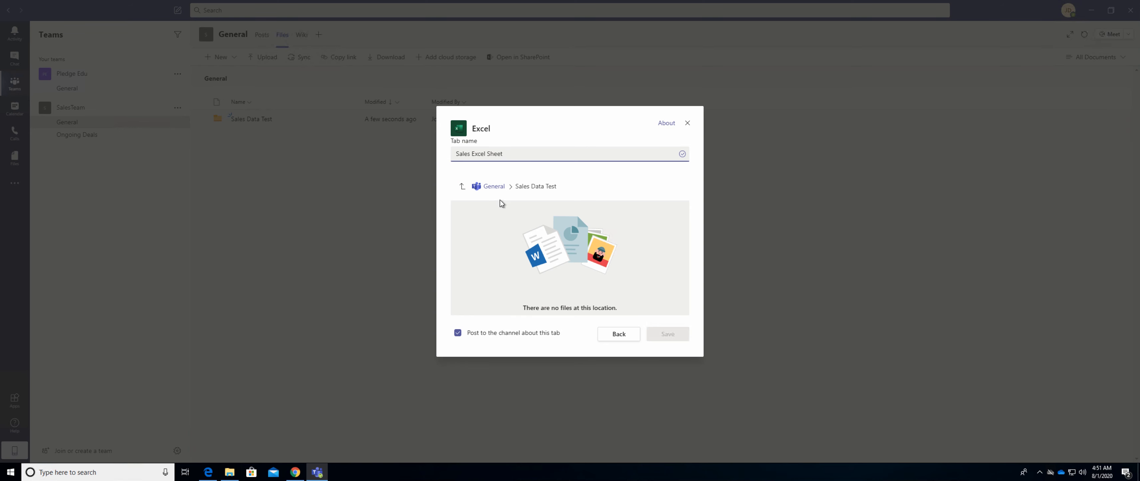
left_click(457, 334)
left_click_drag(514, 150, 419, 151)
type("Salesdexcelsheet")
left_click(571, 305)
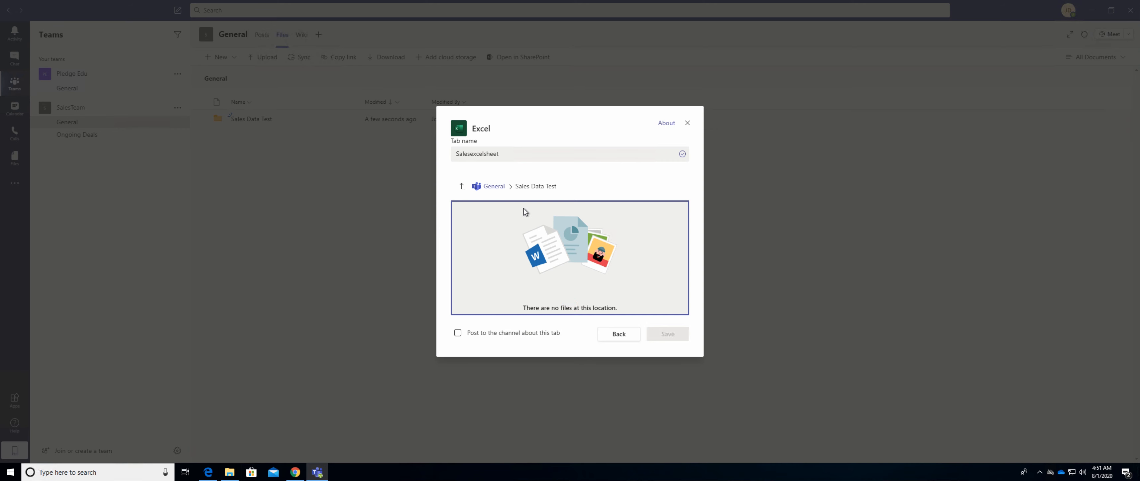
left_click(491, 187)
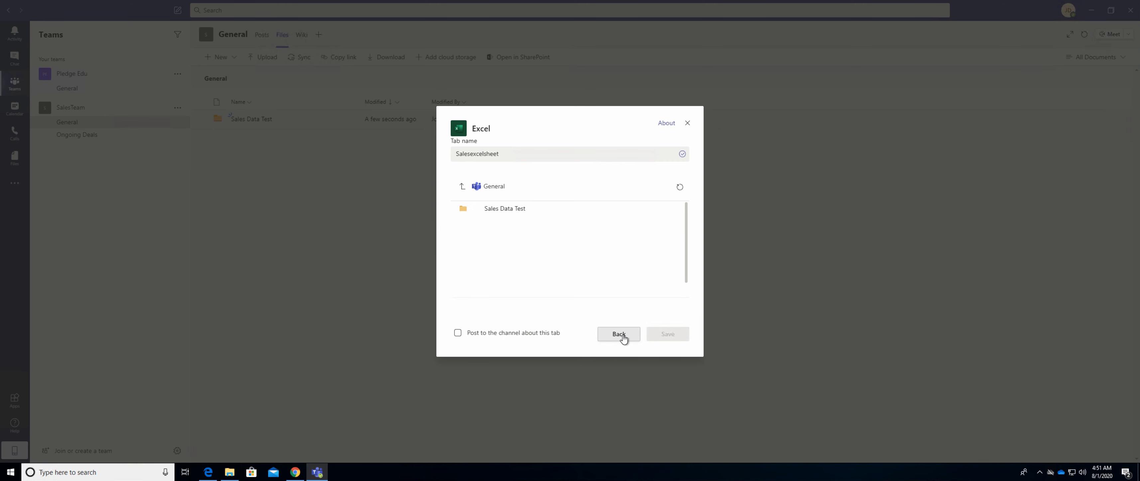
left_click(687, 123)
Create an Excel workbook named Sales Data in the Sales Data Test folder of the General channel.
left_click(239, 125)
right_click(253, 173)
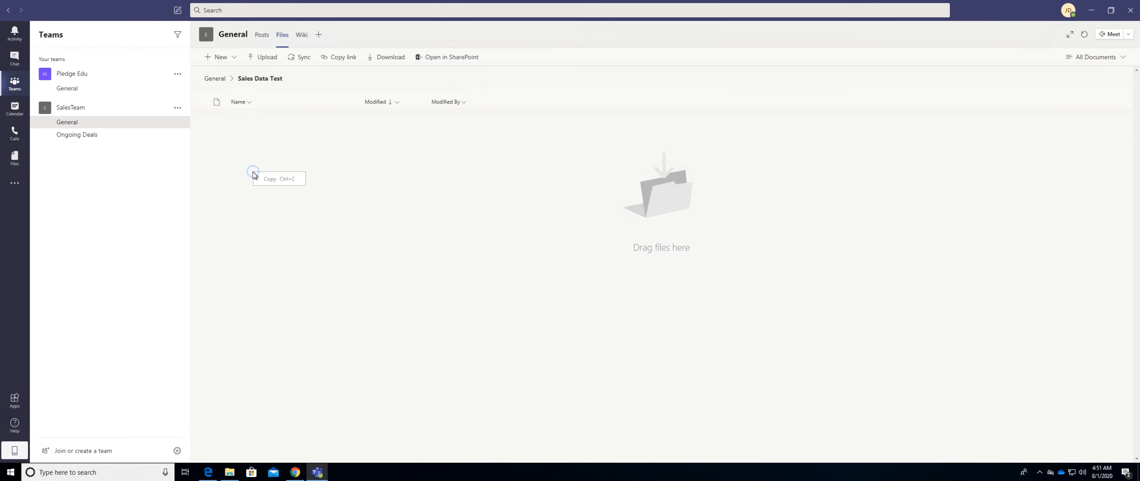
left_click(230, 57)
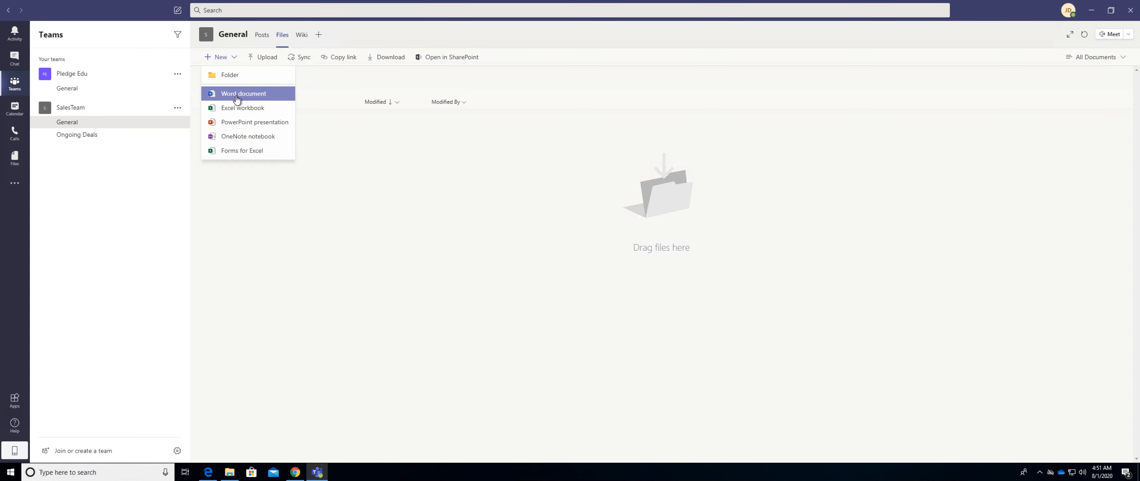
left_click(237, 110)
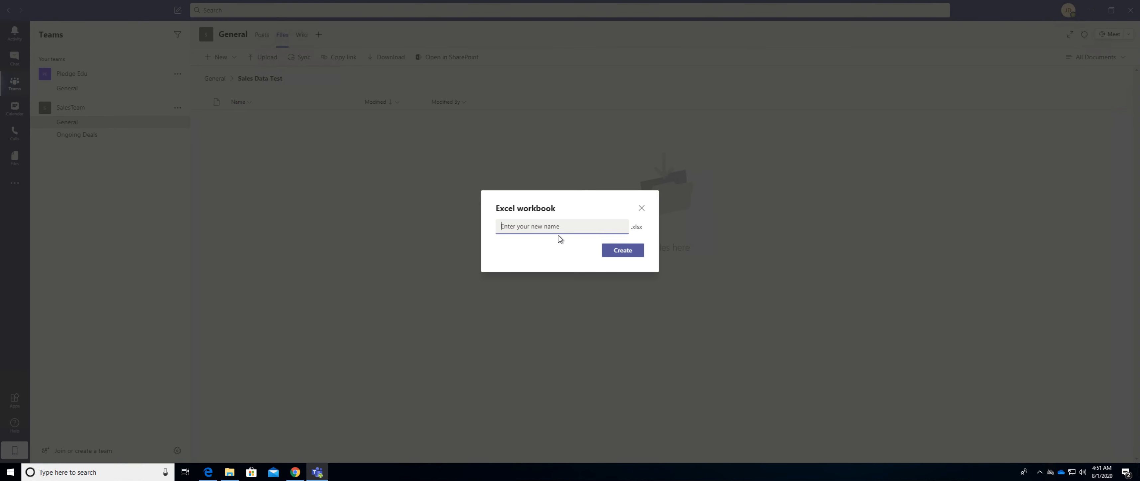
type("Sales Data")
left_click(635, 250)
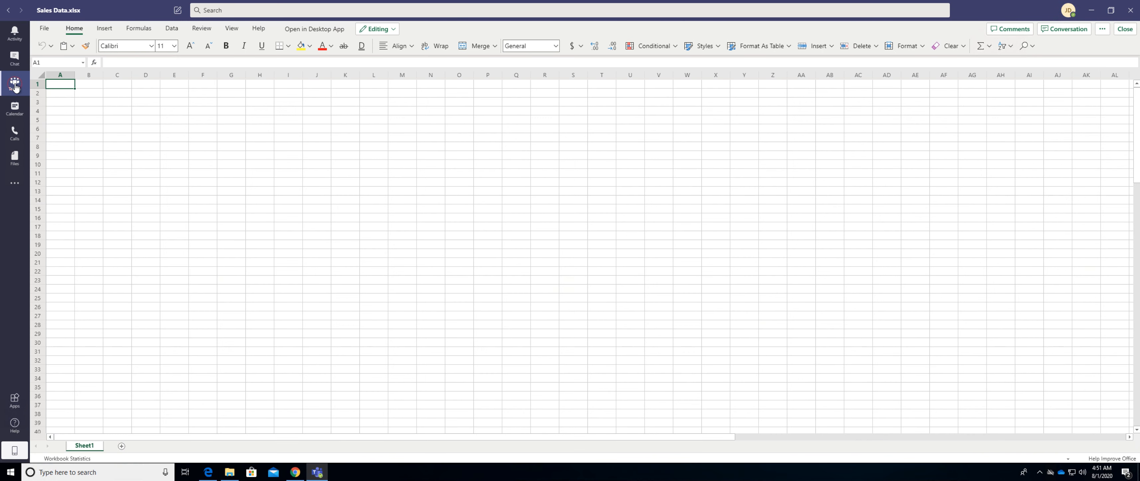
Return to the General channel and add Sales Data.xlsx from the Sales Data Test folder as an Excel tab.
left_click(14, 83)
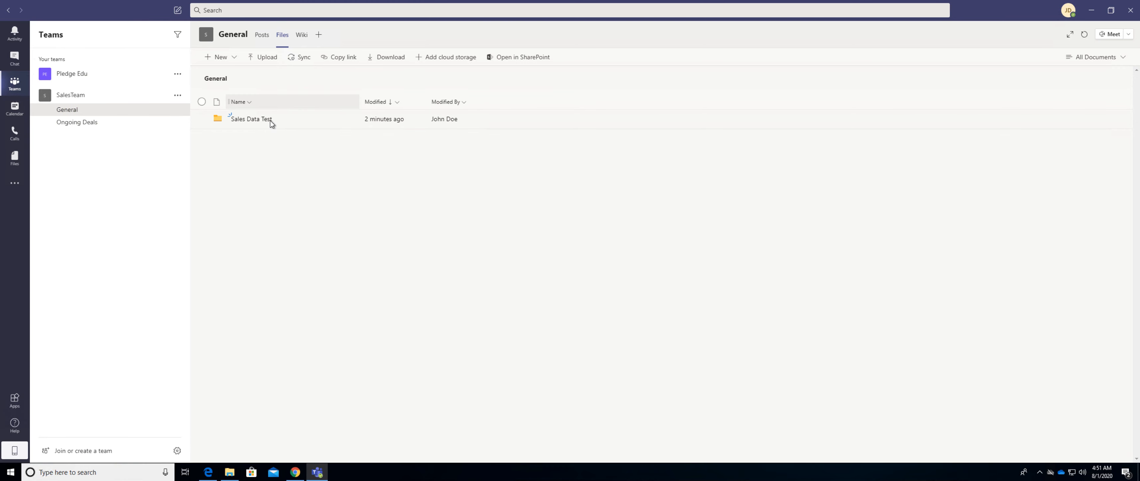
left_click(316, 35)
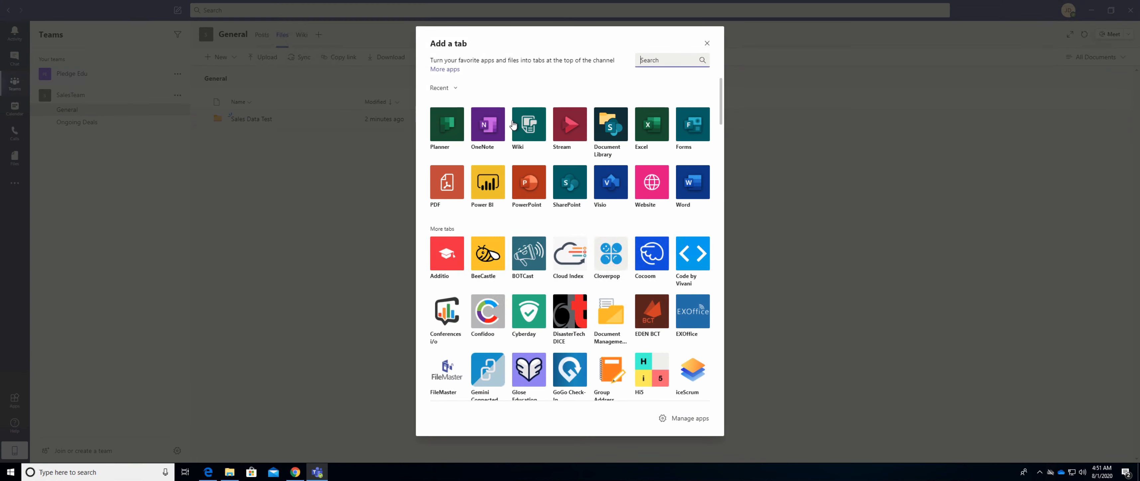
left_click(652, 126)
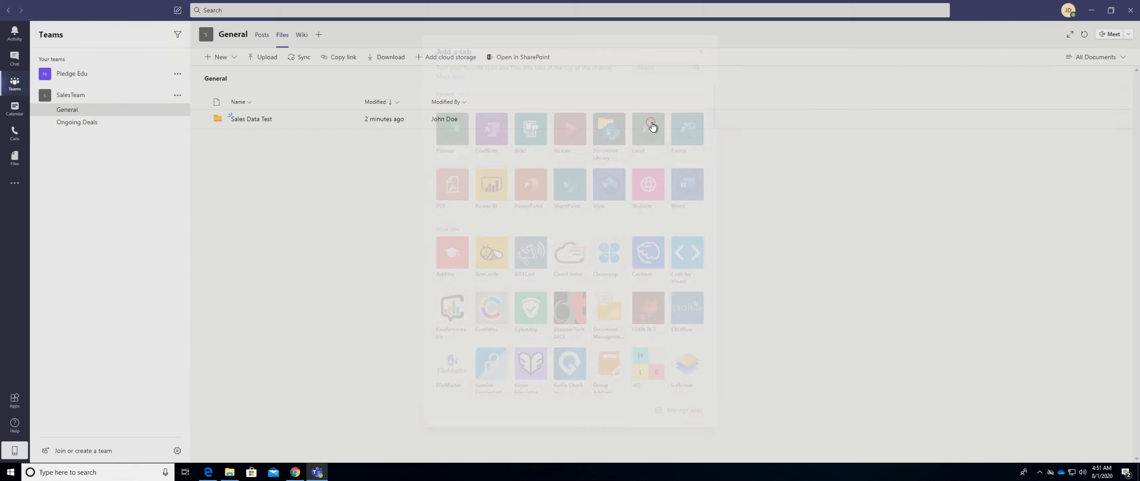
left_click(506, 211)
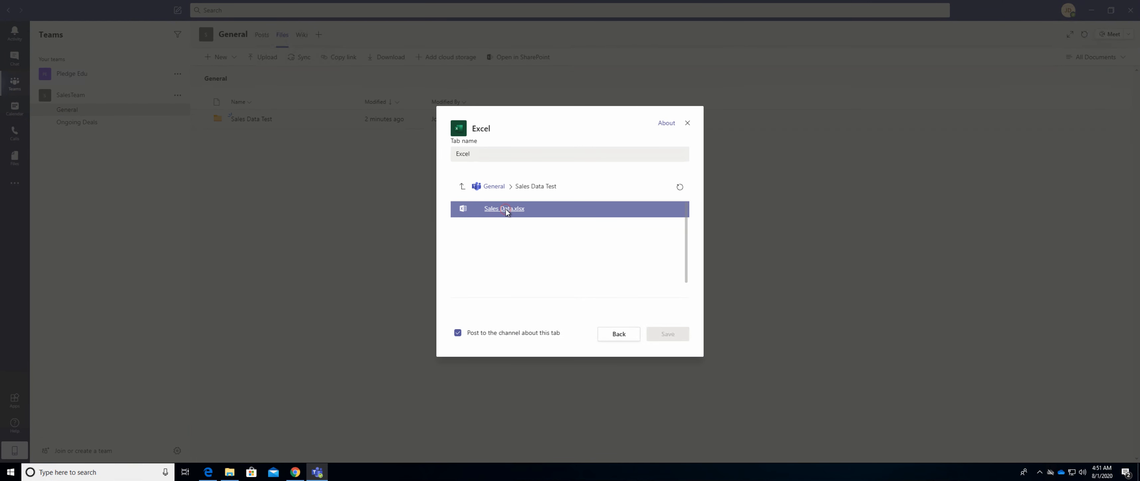
left_click(507, 211)
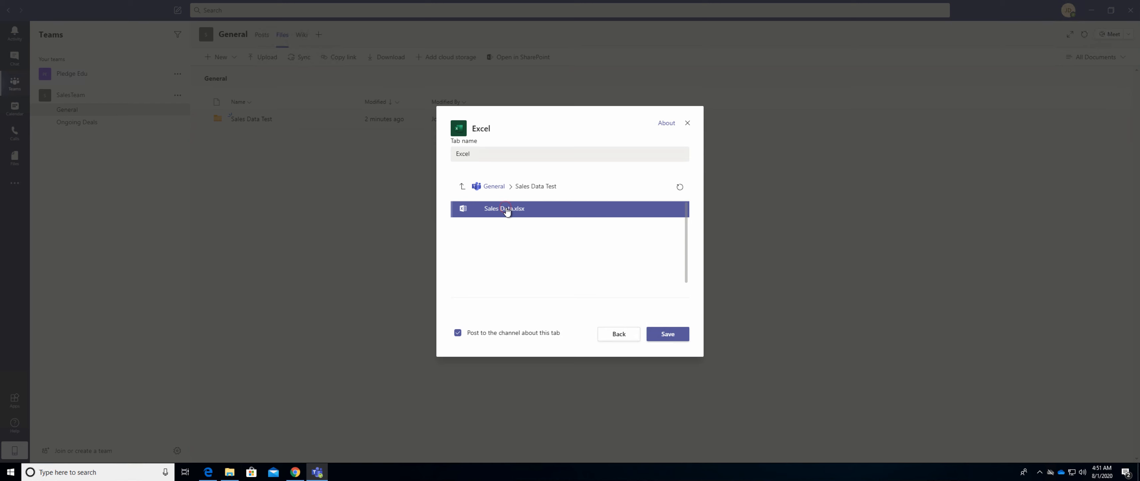
left_click(673, 335)
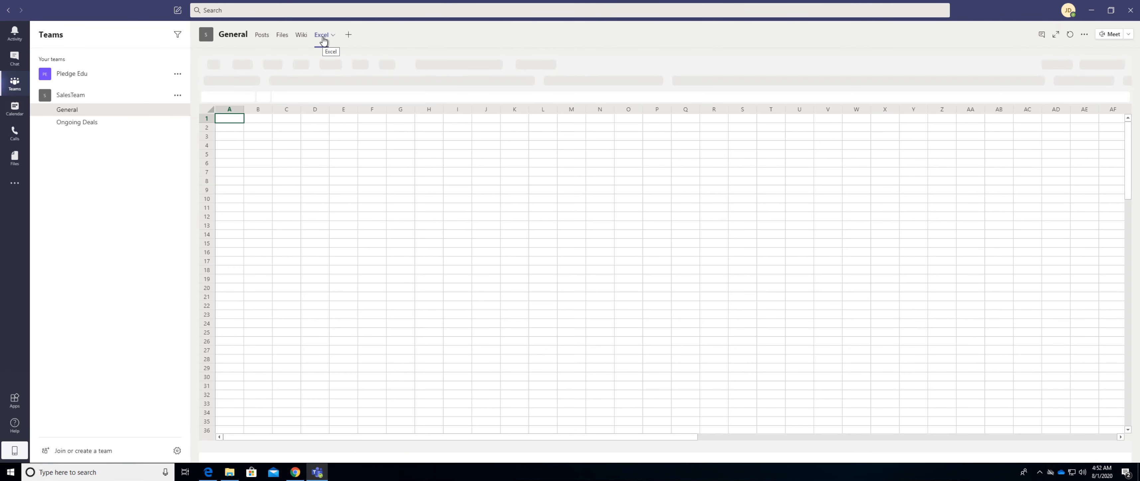
left_click(260, 35)
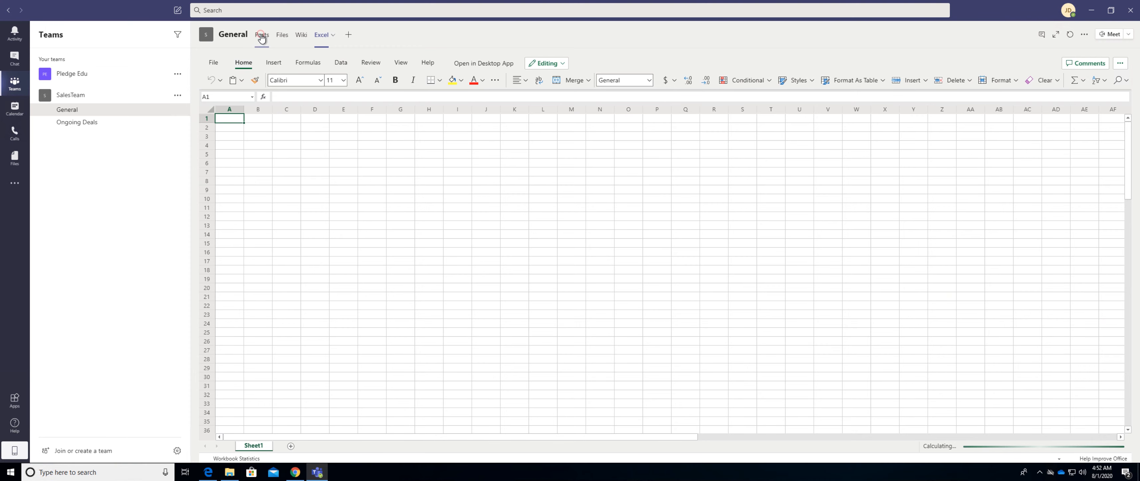
left_click(321, 40)
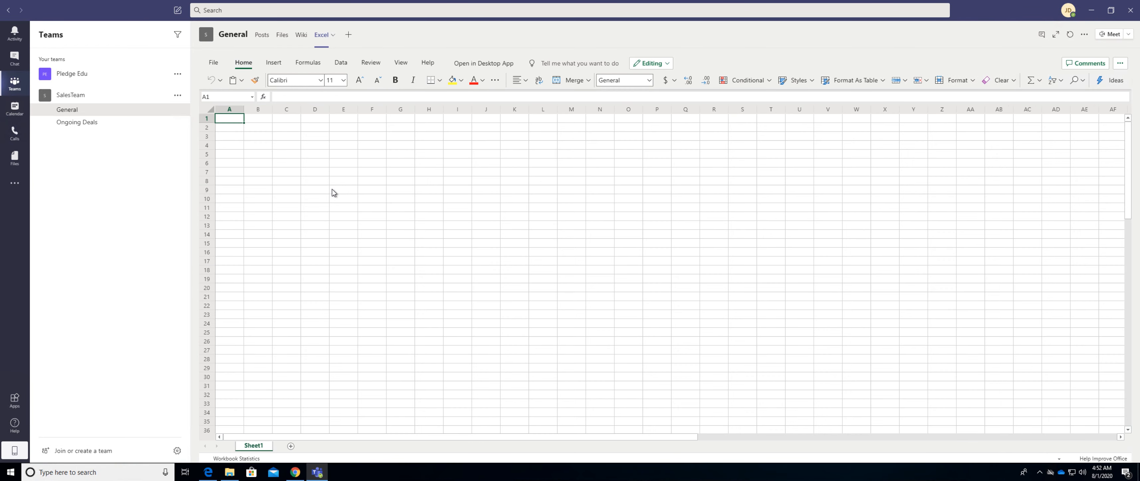
Add a Planner tab with a new plan named Sales Plan to the General channel.
left_click(349, 35)
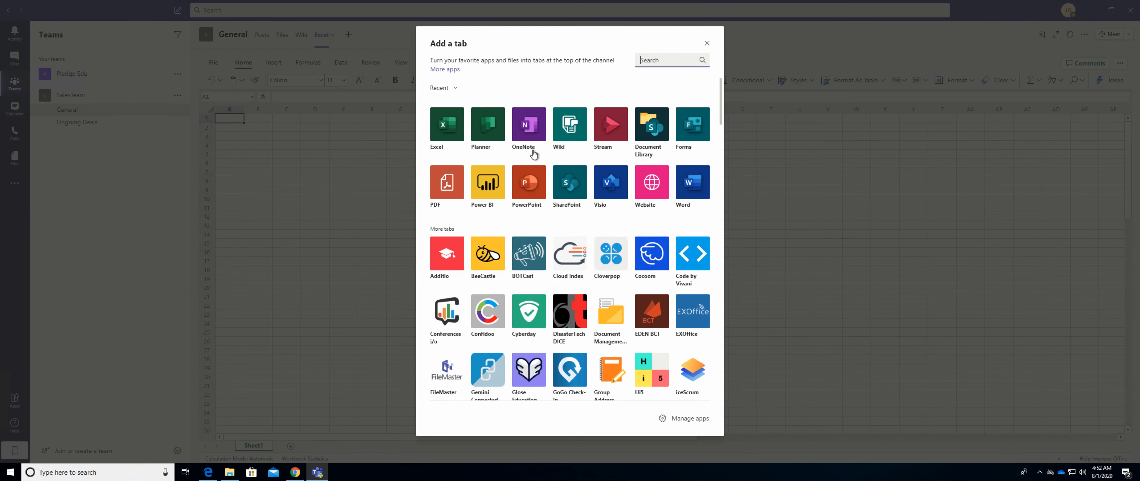
left_click(493, 129)
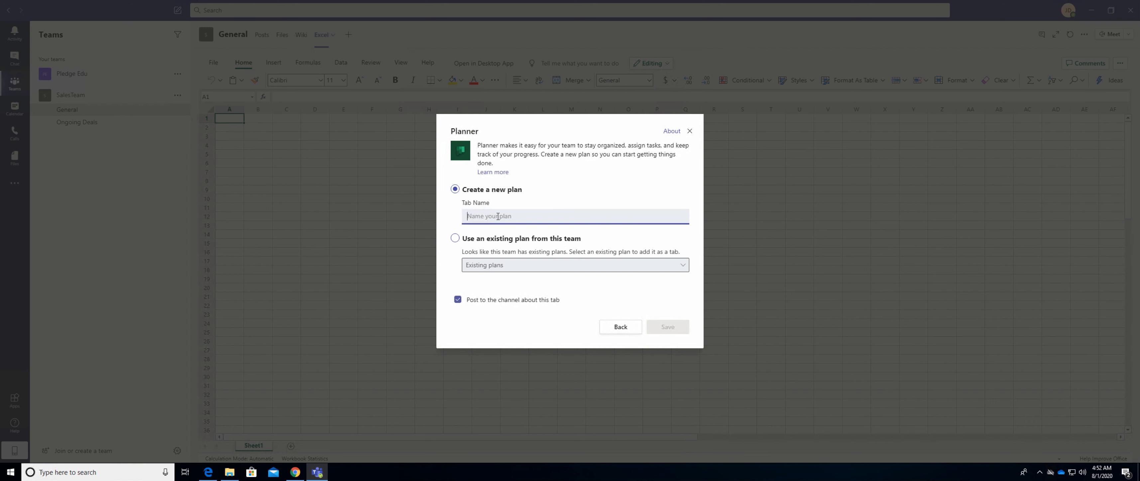
type("Sales Plan")
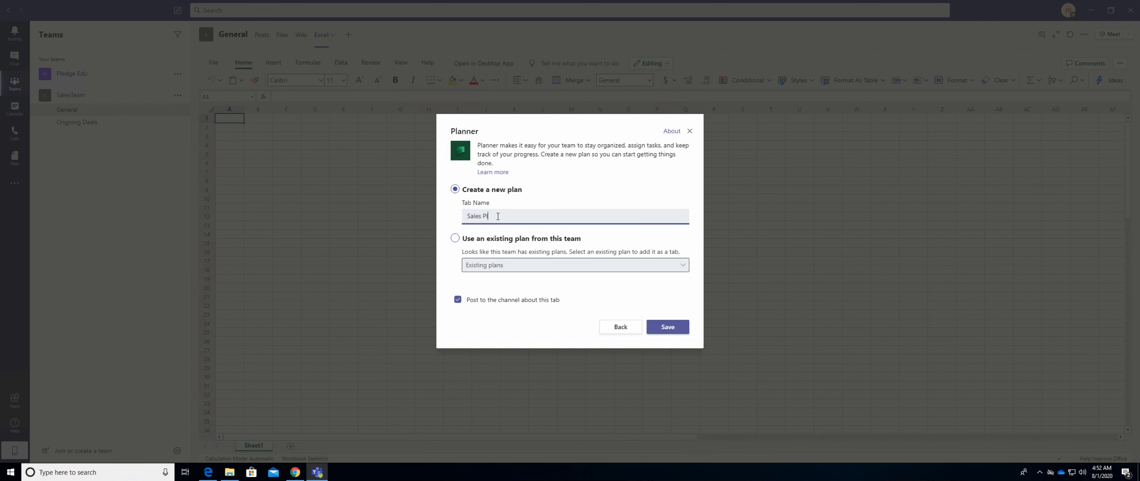
left_click(660, 329)
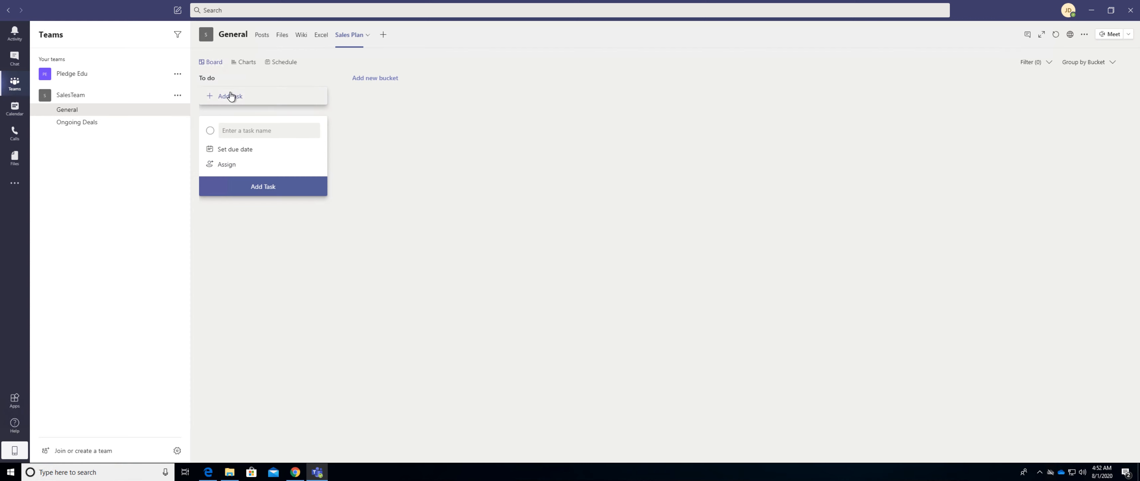
Add two buckets named Ongoing Deals and Closed Deals to the Sales Plan board.
left_click(376, 79)
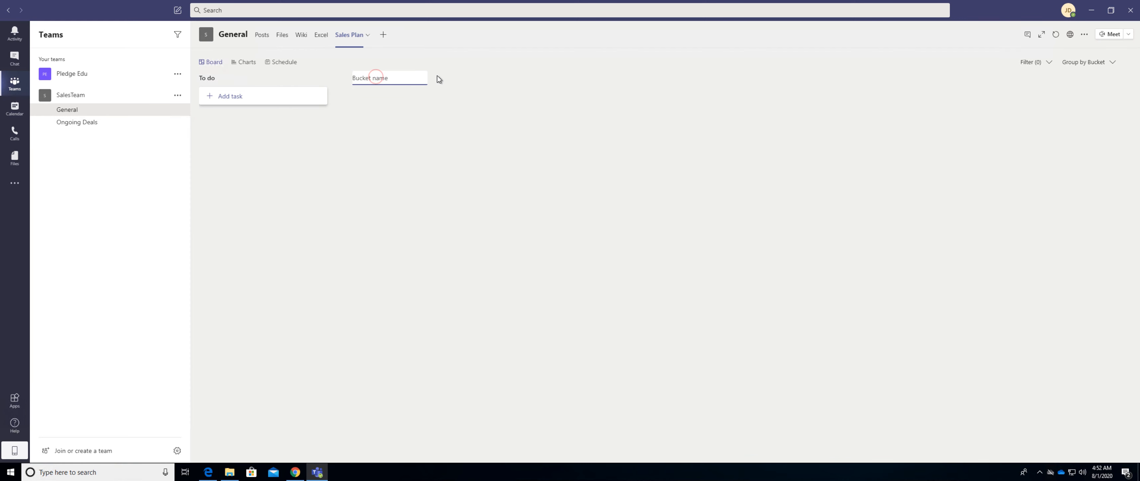
type("Ongoing Deaks")
key("BackSpace")
key("BackSpace")
type("ls")
key("Return")
left_click(527, 78)
type("Closed Deals")
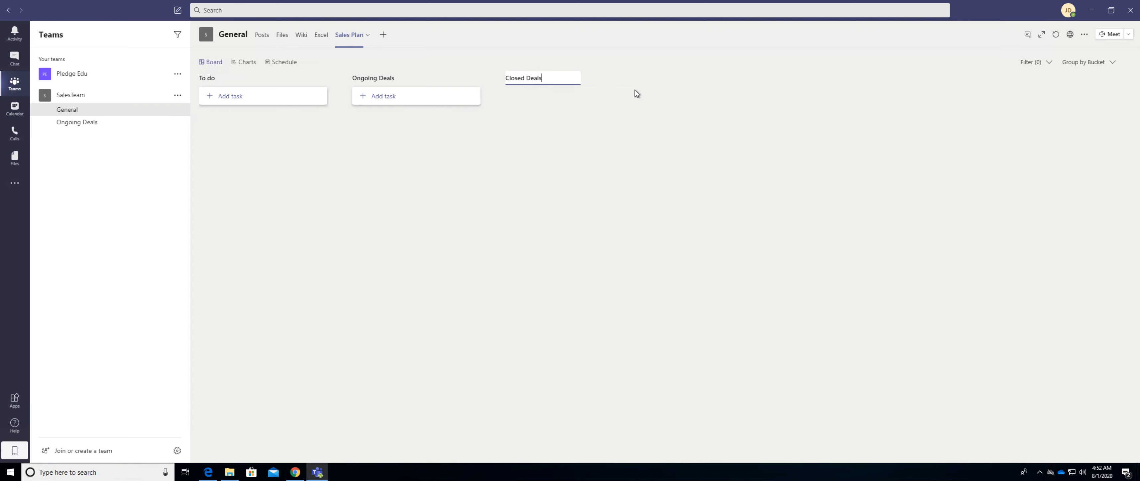
key("Return")
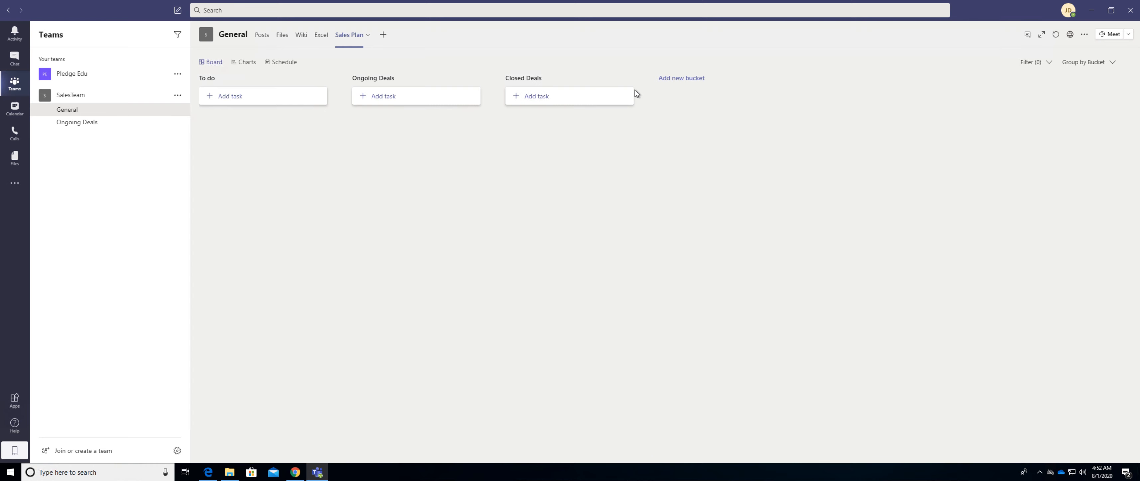
Start a task named "Create A tracker" in the Ongoing Deals bucket and open its assignee choices.
left_click(377, 94)
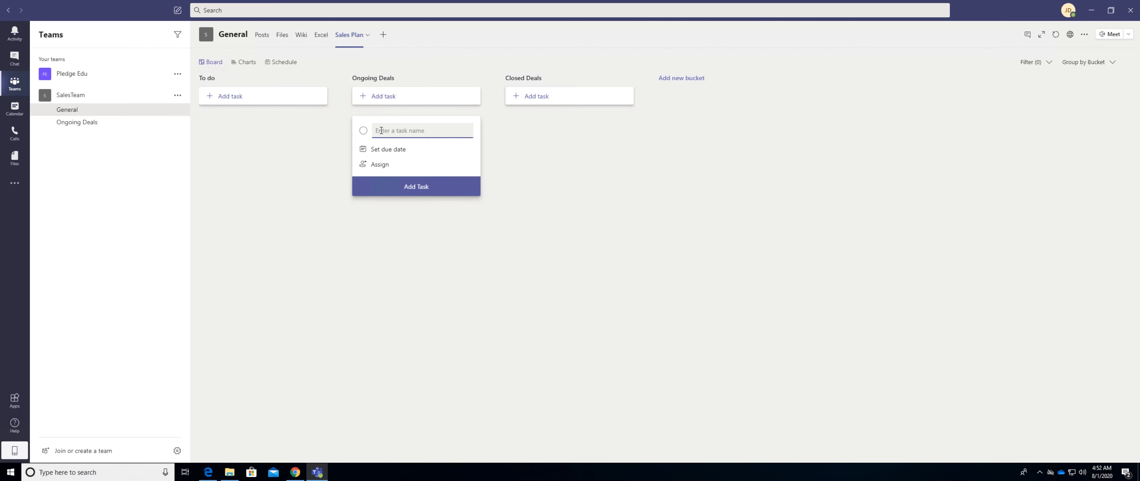
type("Create A tracker")
left_click(381, 165)
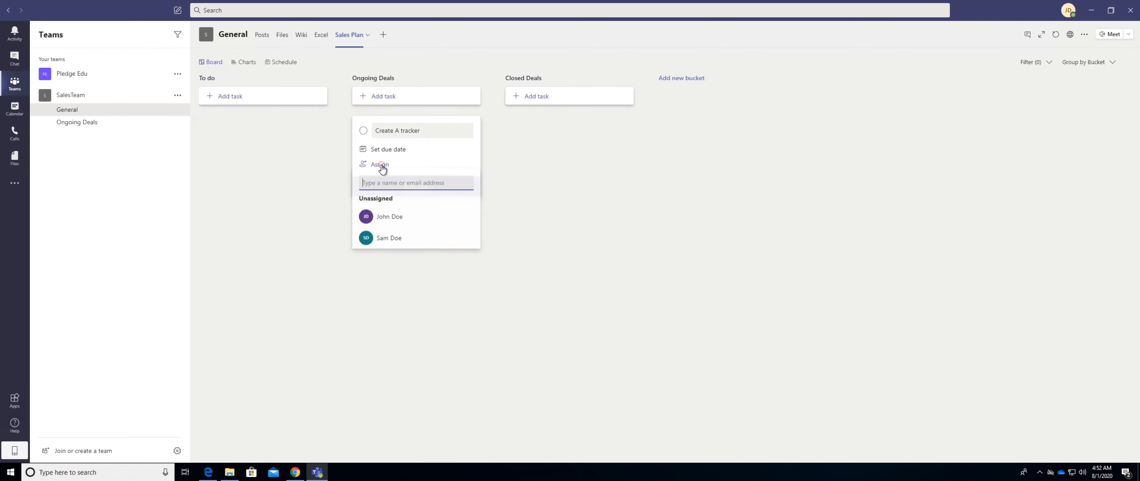
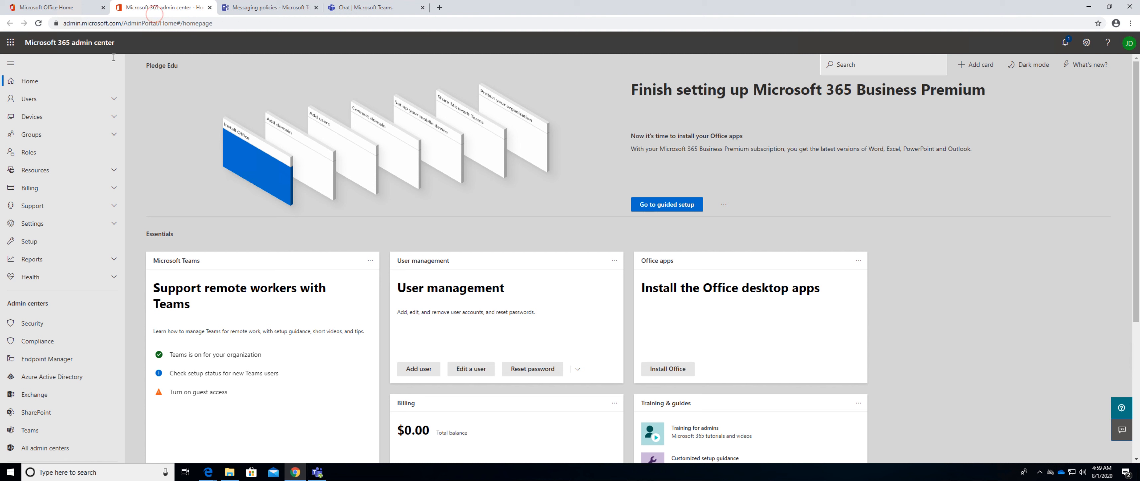
Open the SalesTeam group in the Microsoft 365 admin center and display its owners and members.
left_click(68, 95)
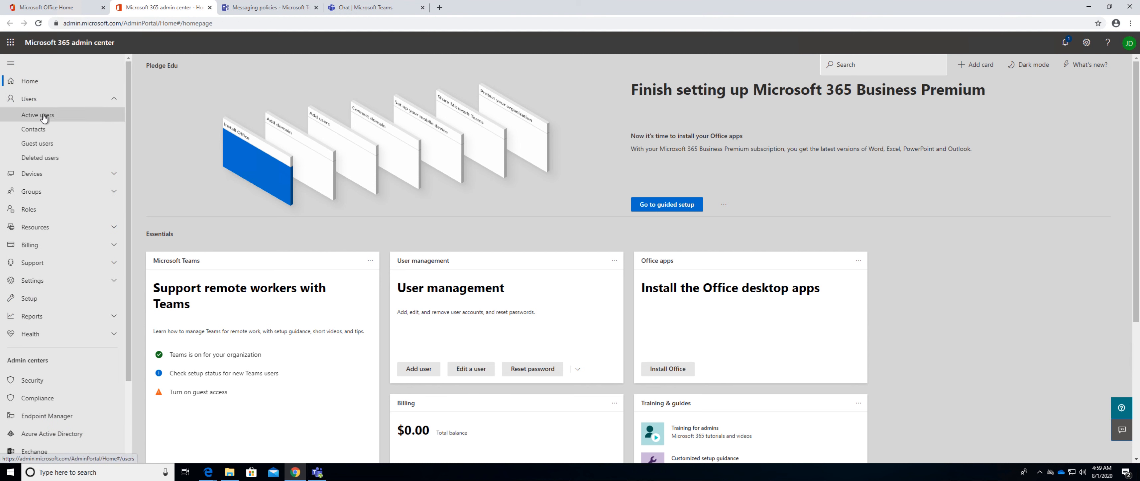
left_click(56, 198)
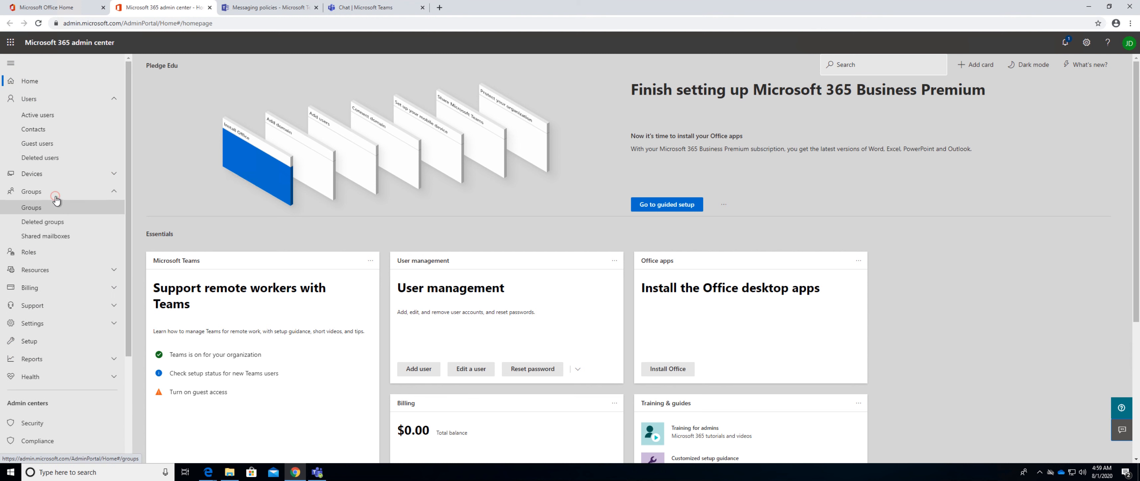
left_click(37, 208)
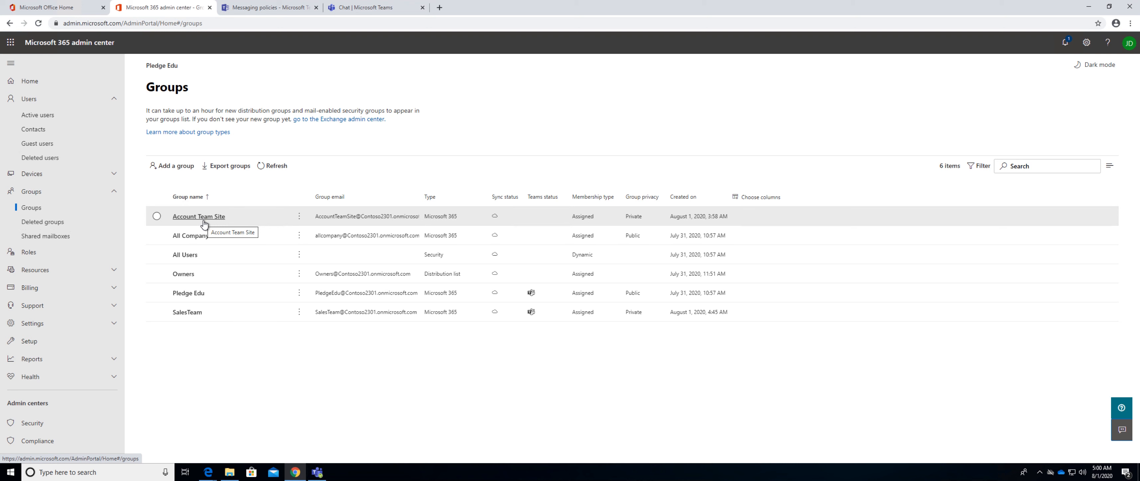
left_click(188, 312)
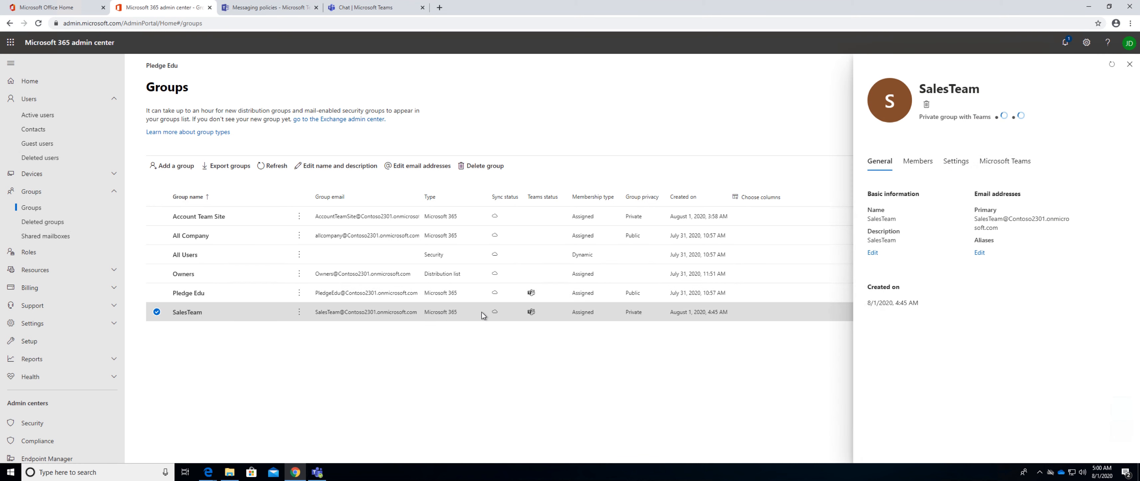
left_click(918, 161)
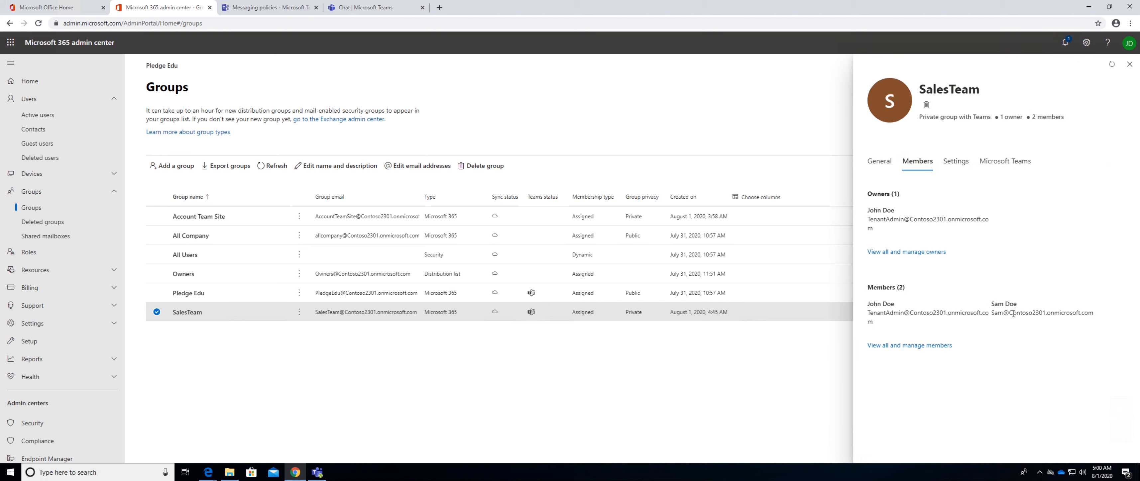
Remove the non-admin member from the SalesTeam group and close the member management view.
left_click(908, 345)
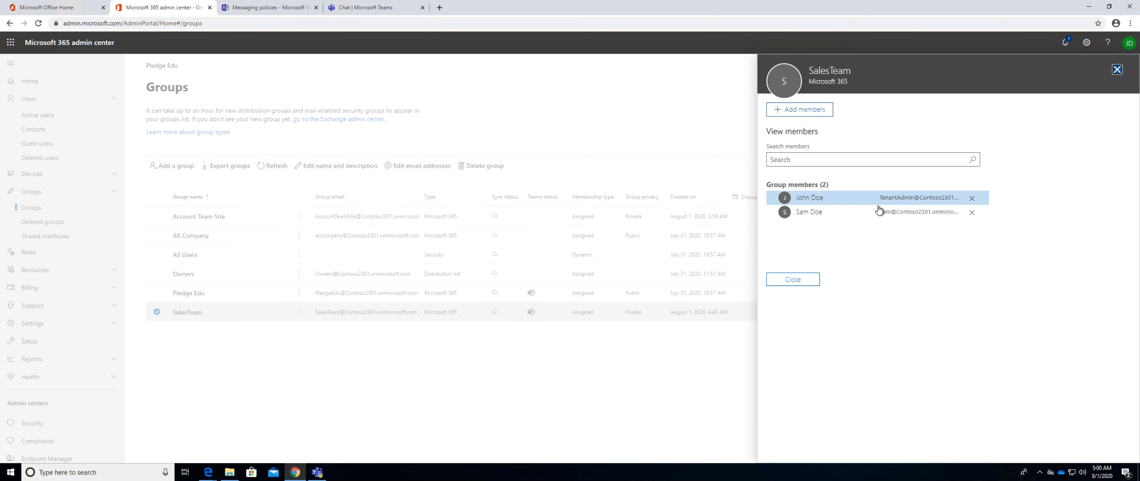
left_click(972, 212)
left_click(803, 289)
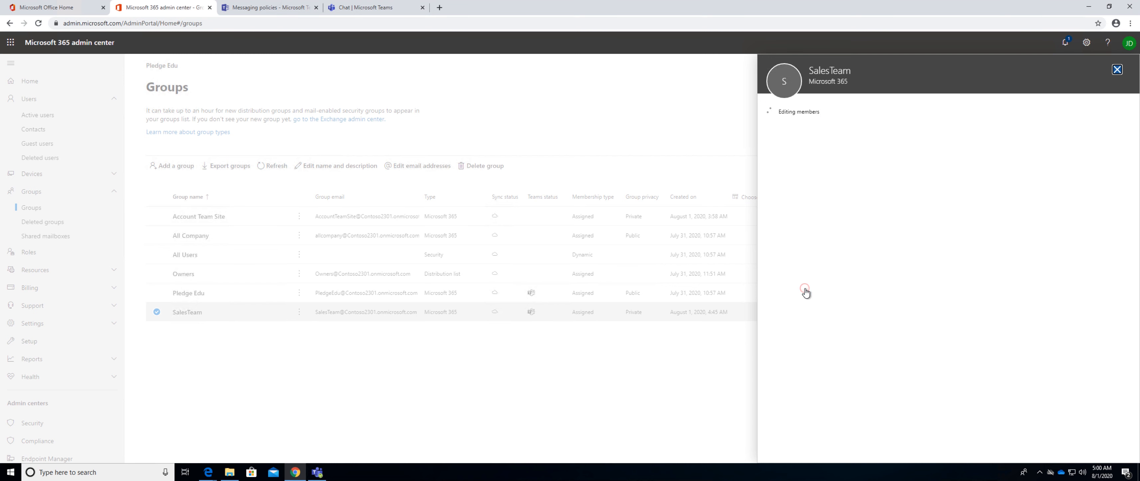
left_click(802, 146)
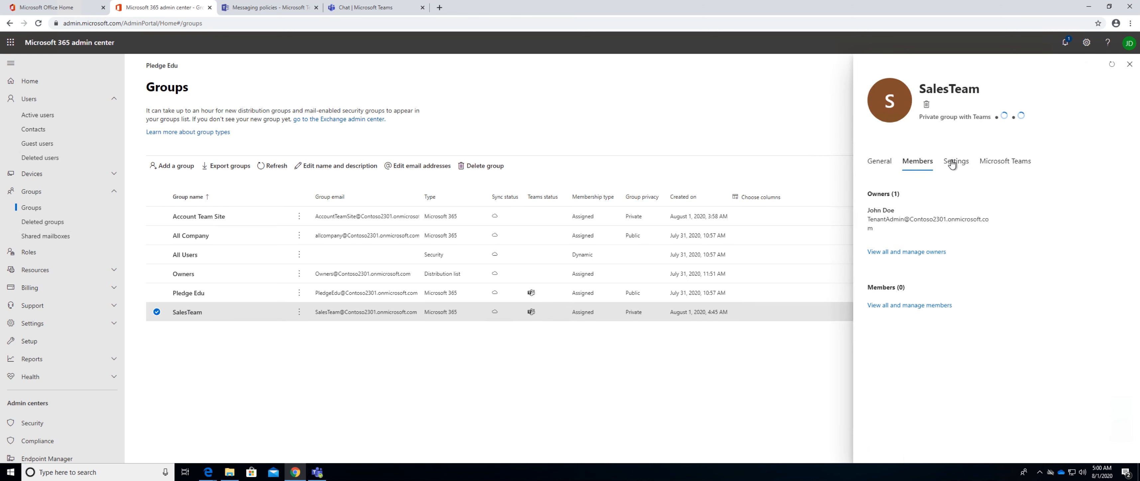
Review the SalesTeam group's privacy settings and the team types Teams offers when building a team from scratch.
left_click(954, 163)
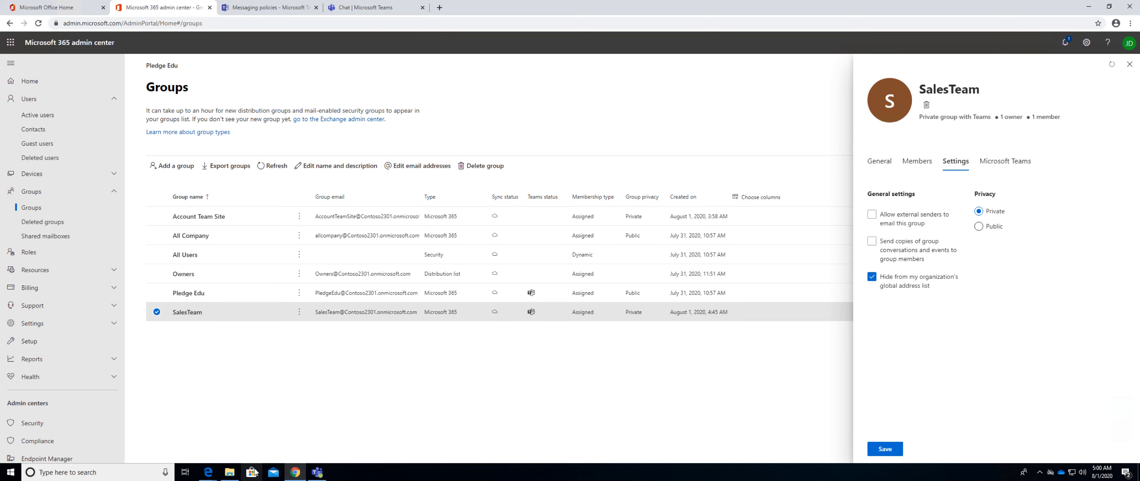
left_click(318, 472)
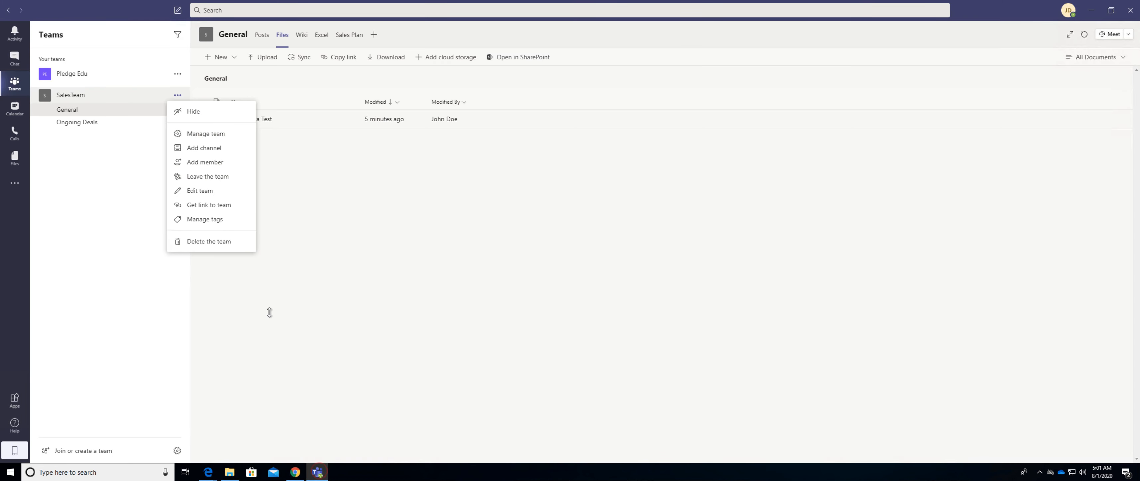
left_click(146, 334)
left_click(103, 452)
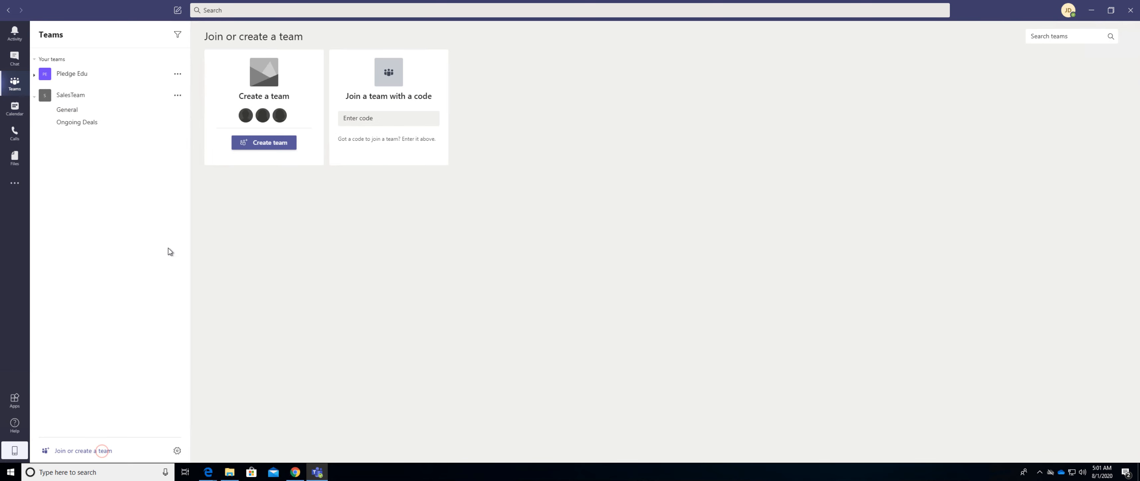
left_click(266, 148)
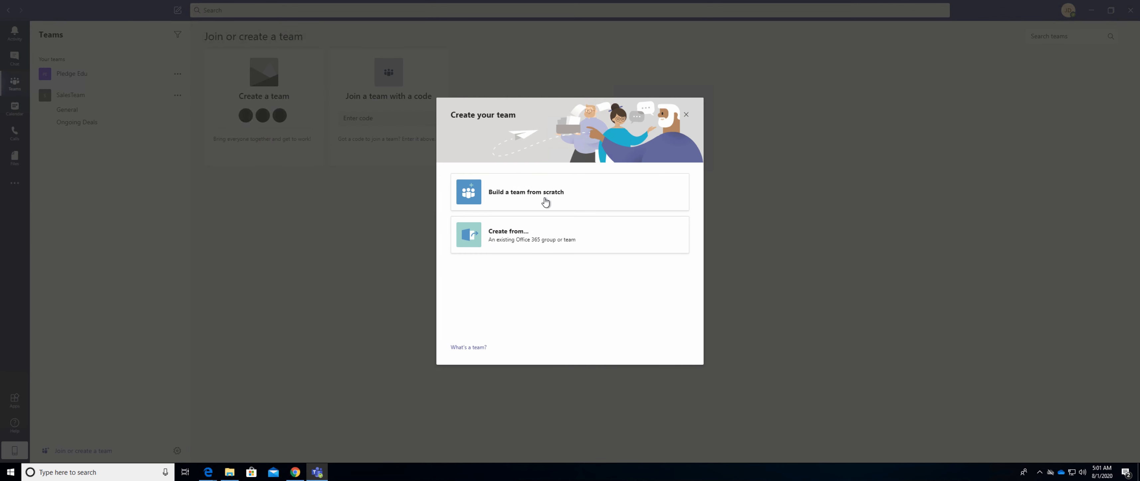
left_click(523, 185)
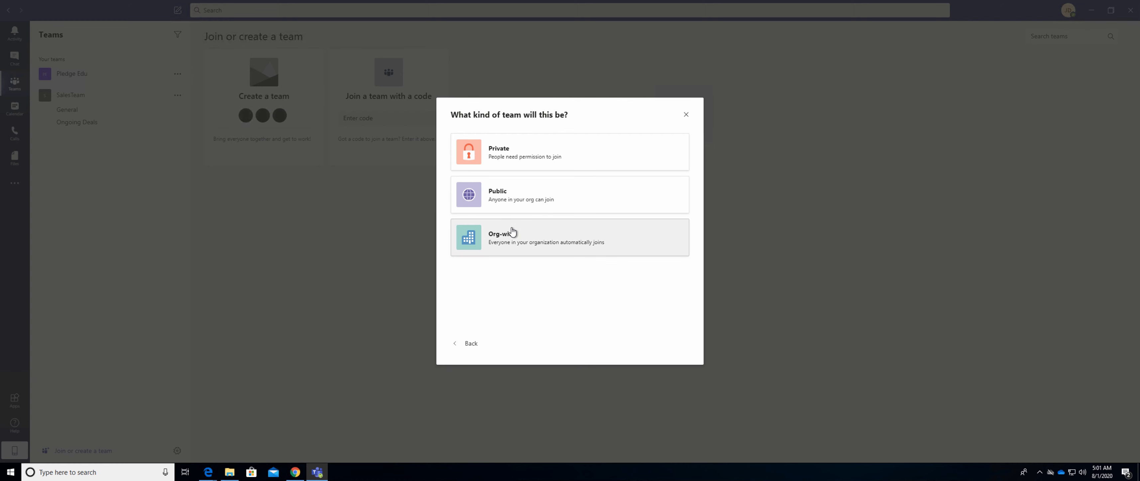
Return to the Microsoft 365 admin center, check the SalesTeam group's Microsoft Teams section and close the group's details.
left_click(295, 472)
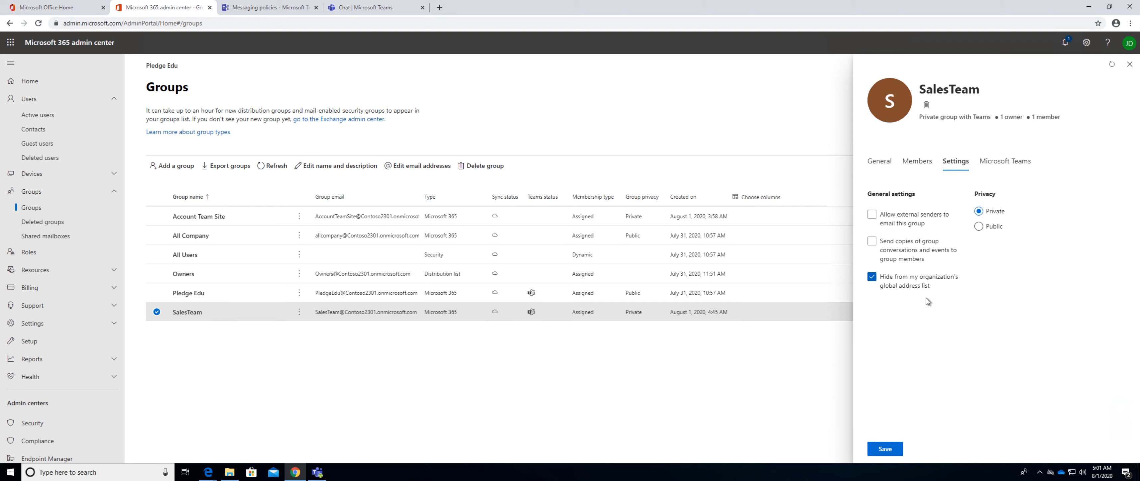
left_click(984, 161)
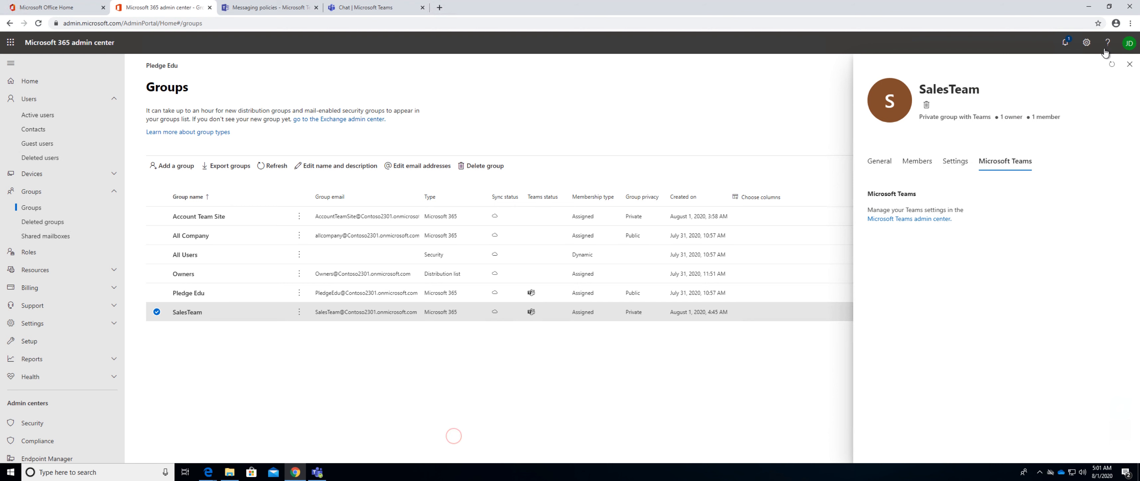
left_click(1127, 65)
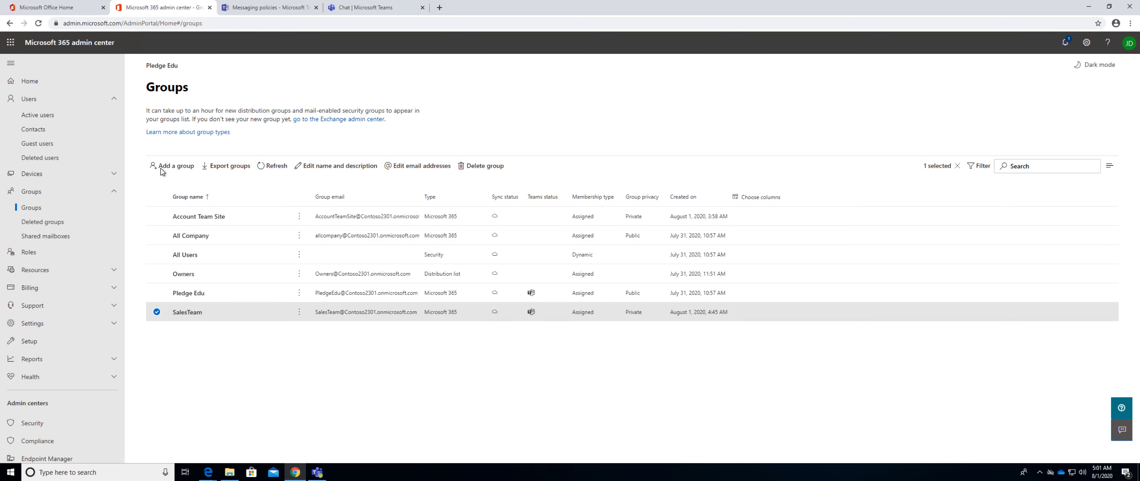
Open the SharePoint admin center and show the details of the SalesTeam site among the active sites.
left_click(246, 8)
left_click(180, 11)
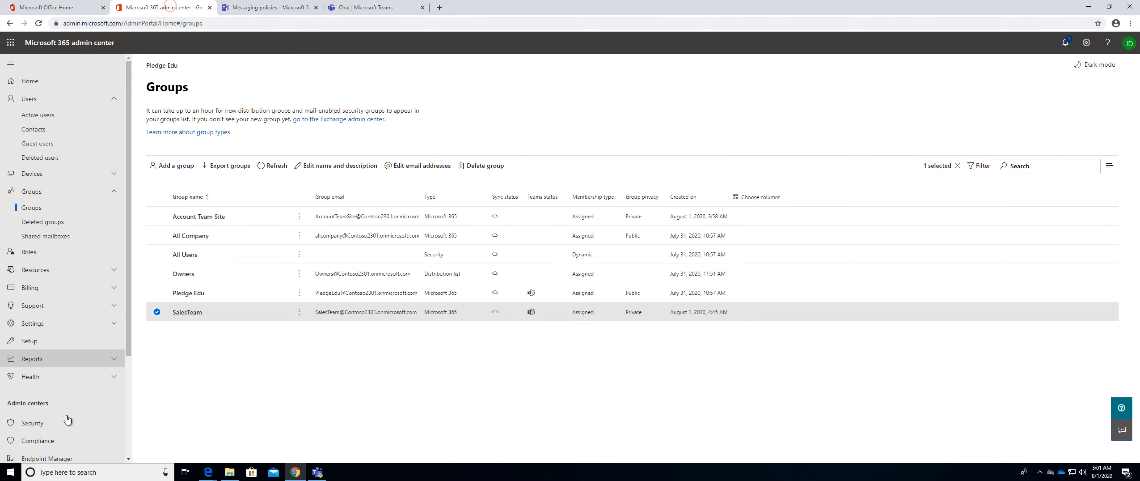
scroll(54, 412, "down", 3)
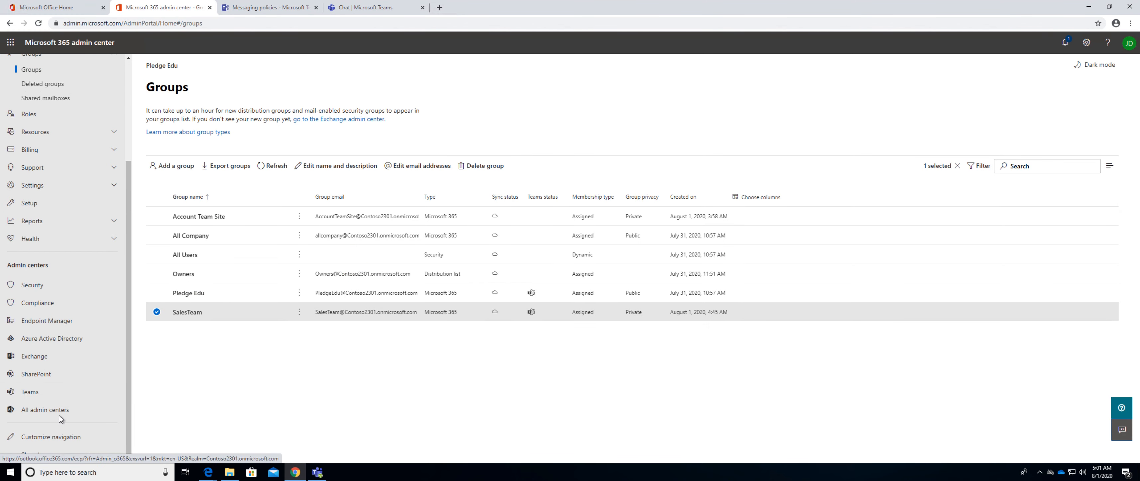
left_click(41, 377)
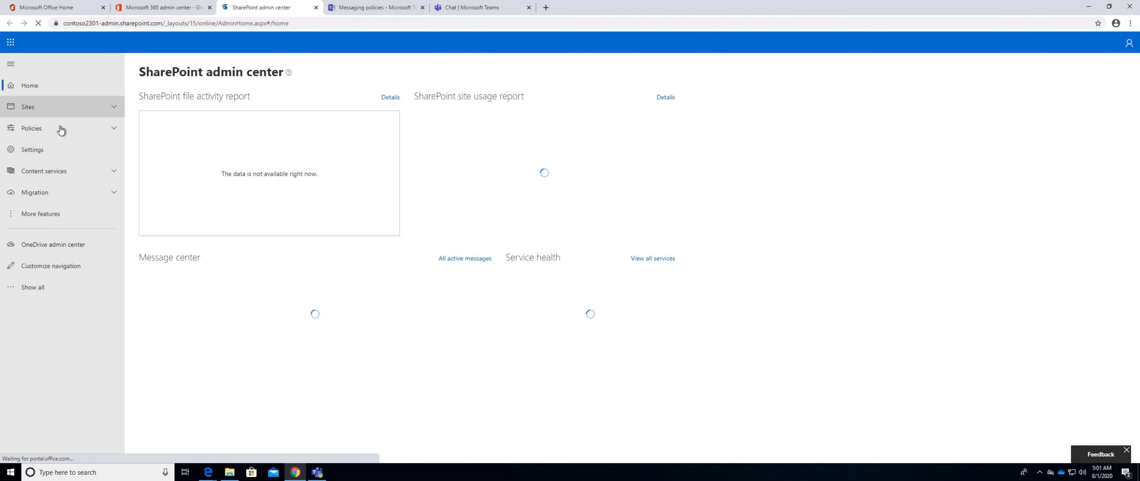
left_click(71, 108)
left_click(41, 126)
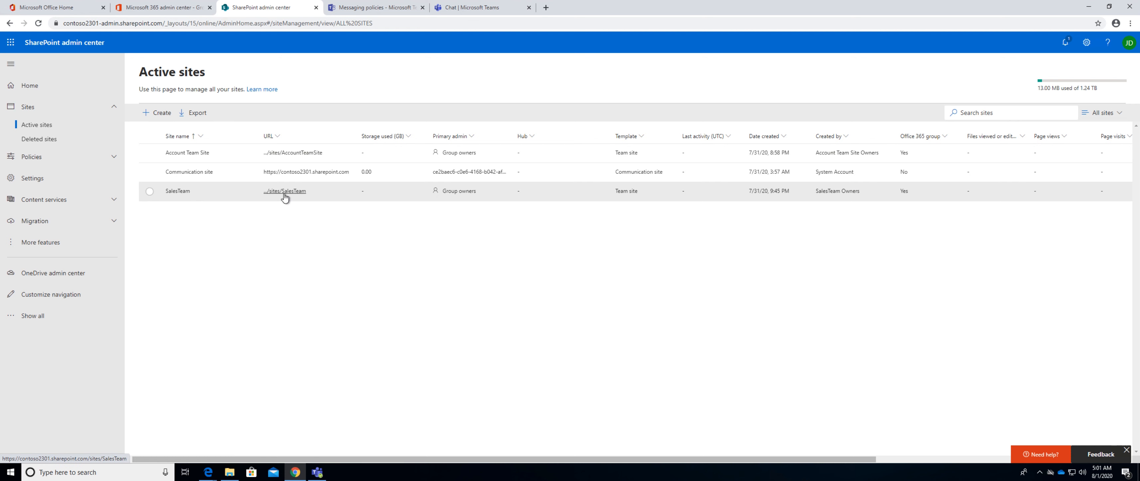
left_click(455, 192)
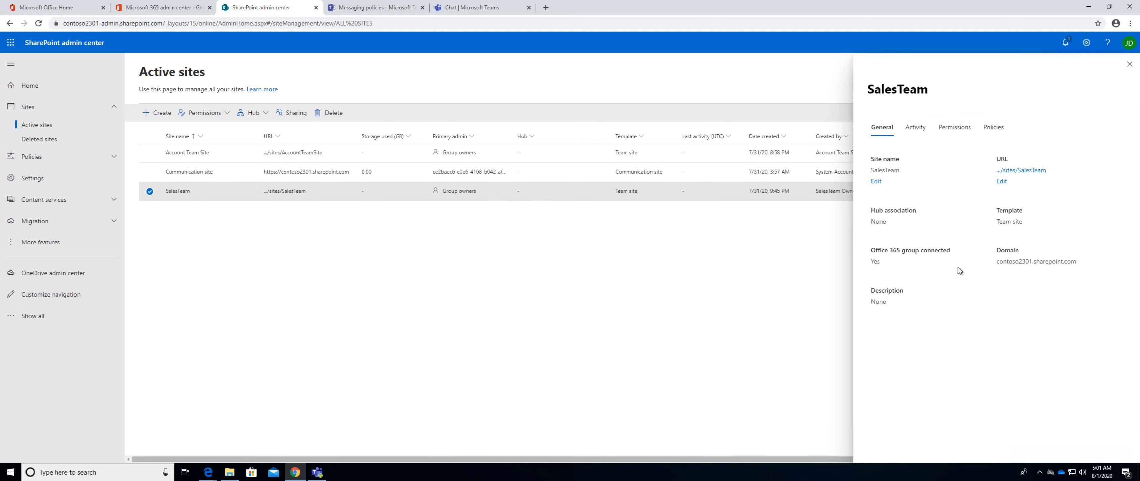
Switch to the Microsoft 365 admin center and view the SalesTeam group's owners and members.
left_click(173, 9)
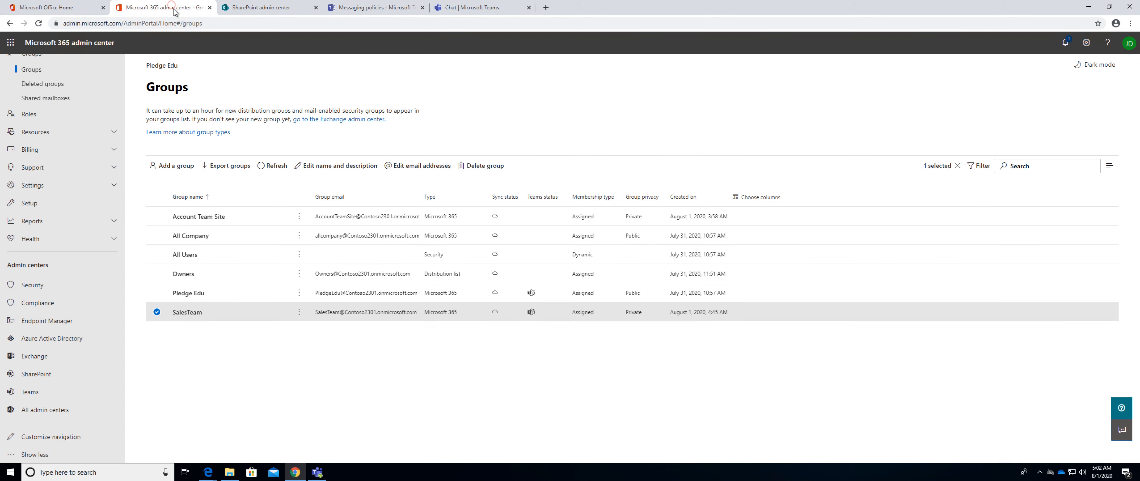
left_click(186, 313)
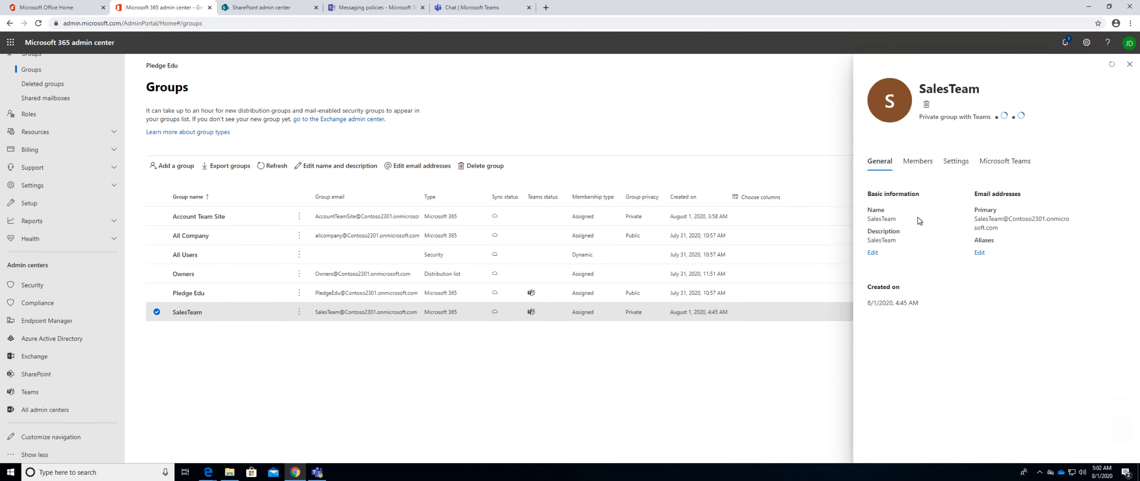
left_click(918, 161)
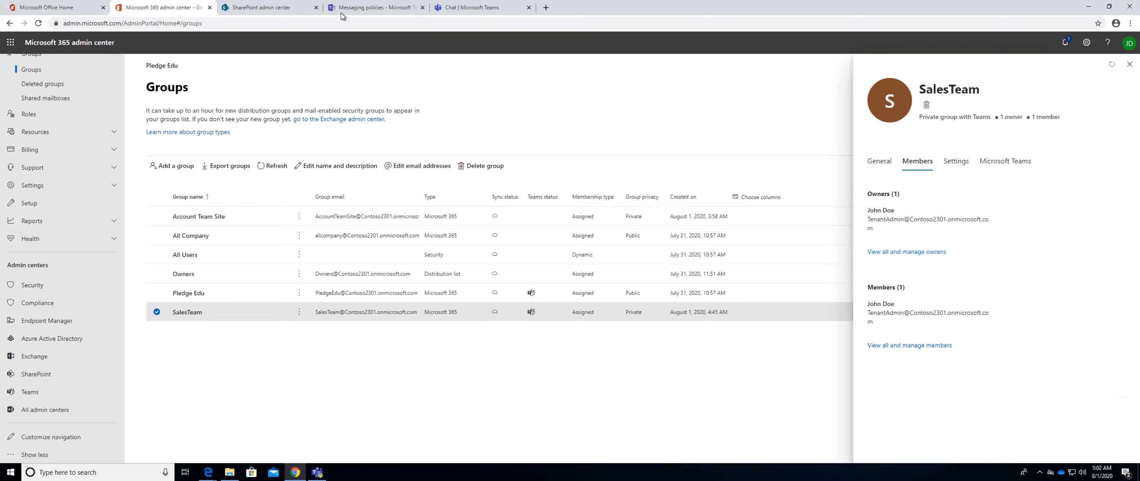
Inspect the site admins, site owners and site members in the SalesTeam site's permissions in the SharePoint admin center.
left_click(276, 10)
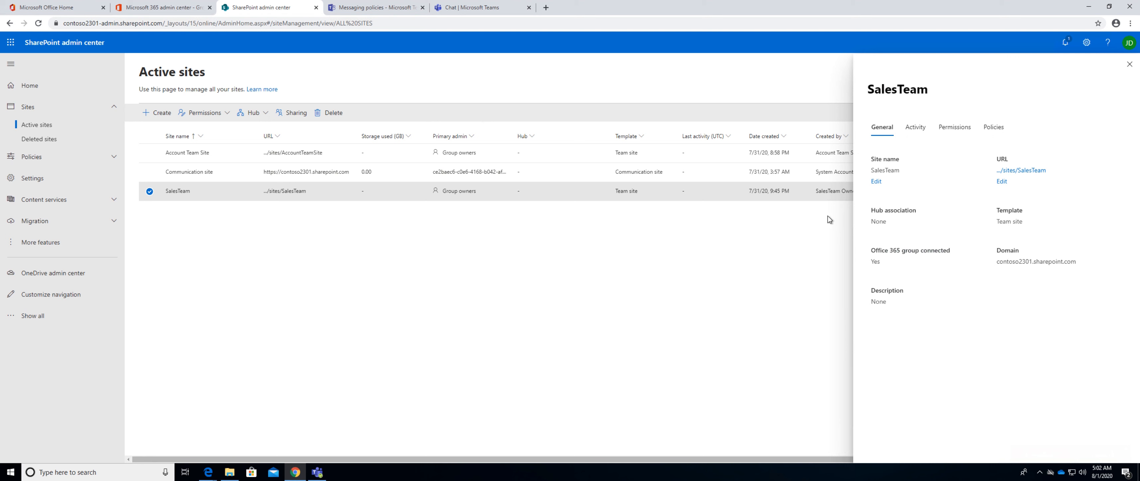
left_click(962, 128)
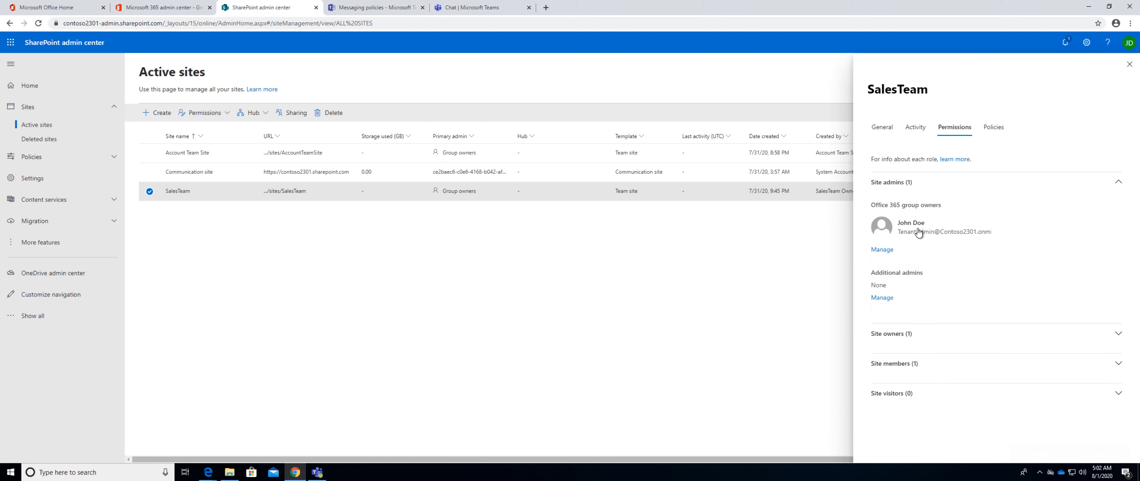
mouse_move(920, 234)
left_click(978, 334)
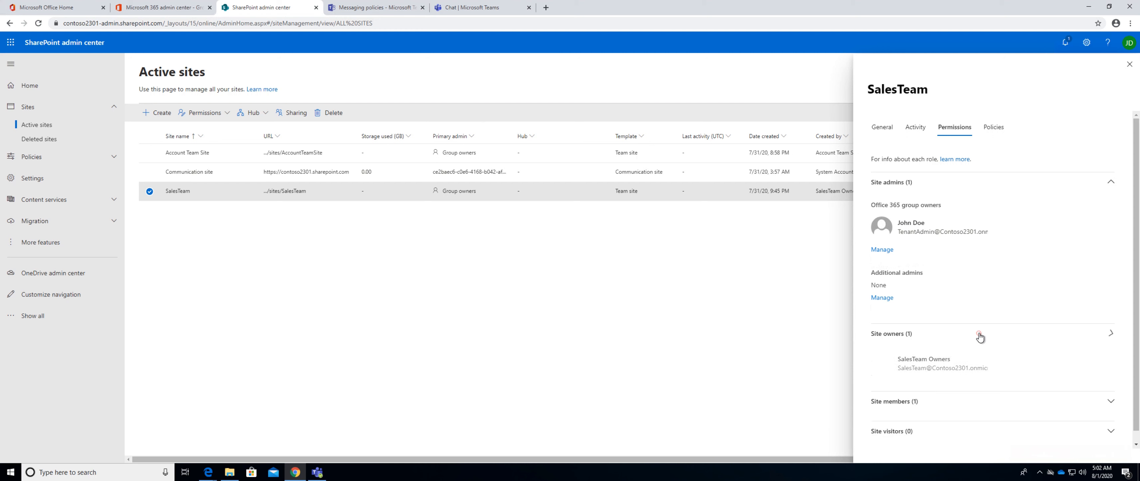
left_click(987, 401)
scroll(978, 385, "down", 1)
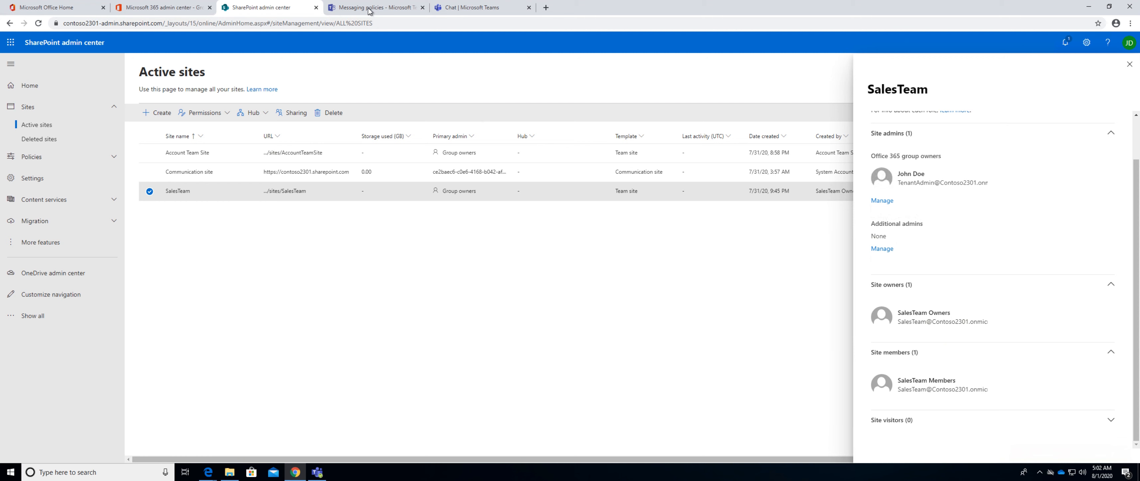
Compare the SalesTeam group's membership with the SharePoint site's member permissions, and close the site details.
left_click(159, 9)
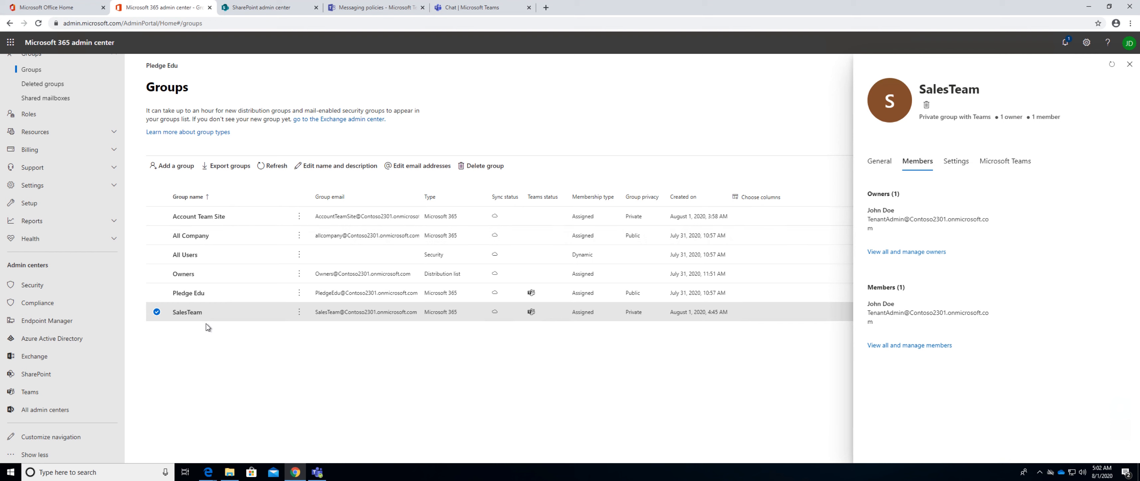
left_click(267, 9)
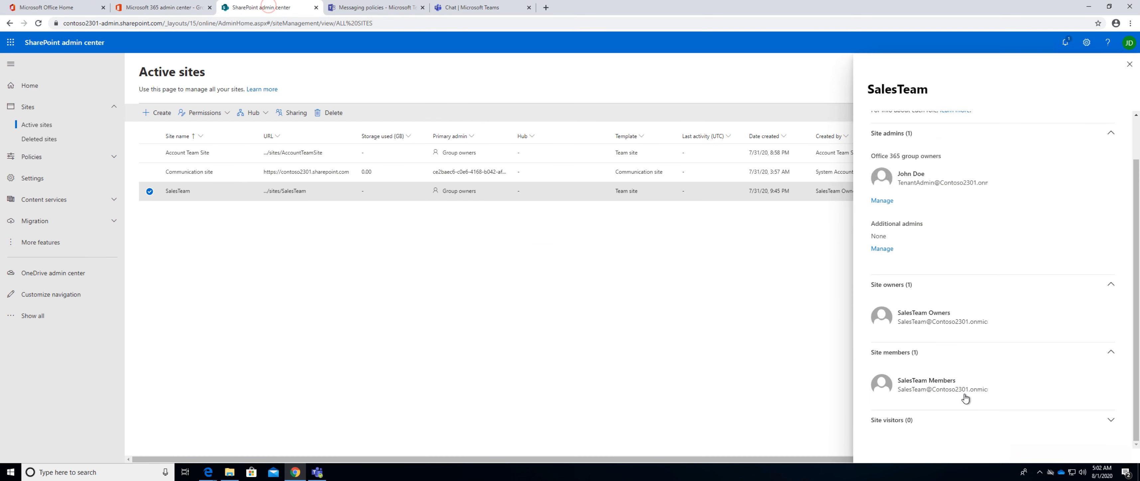
mouse_move(962, 392)
scroll(1040, 211, "up", 2)
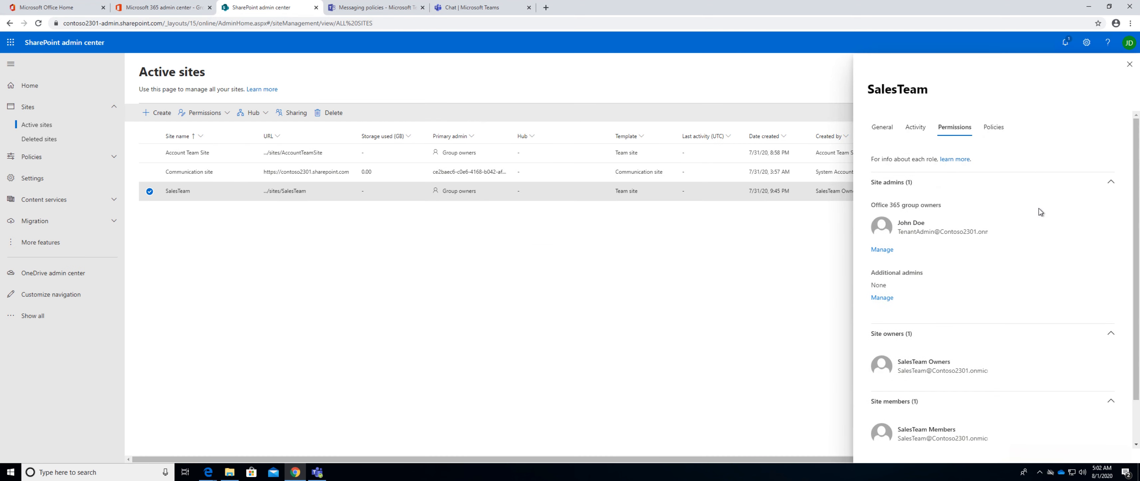
left_click(1130, 64)
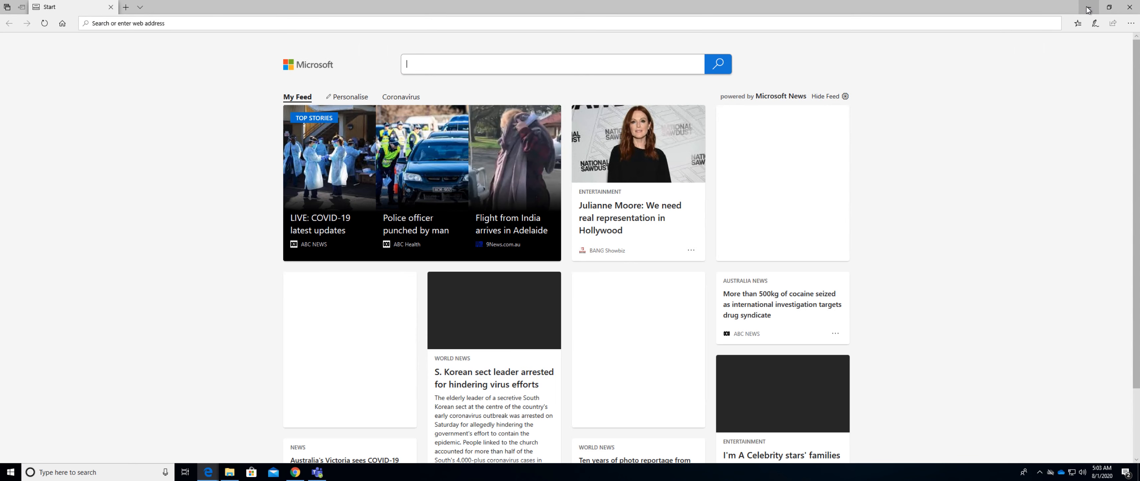
Switch to Teams, dismiss the pending team setup and start creating a team from the existing Office 365 group Account Team Site.
left_click(1088, 9)
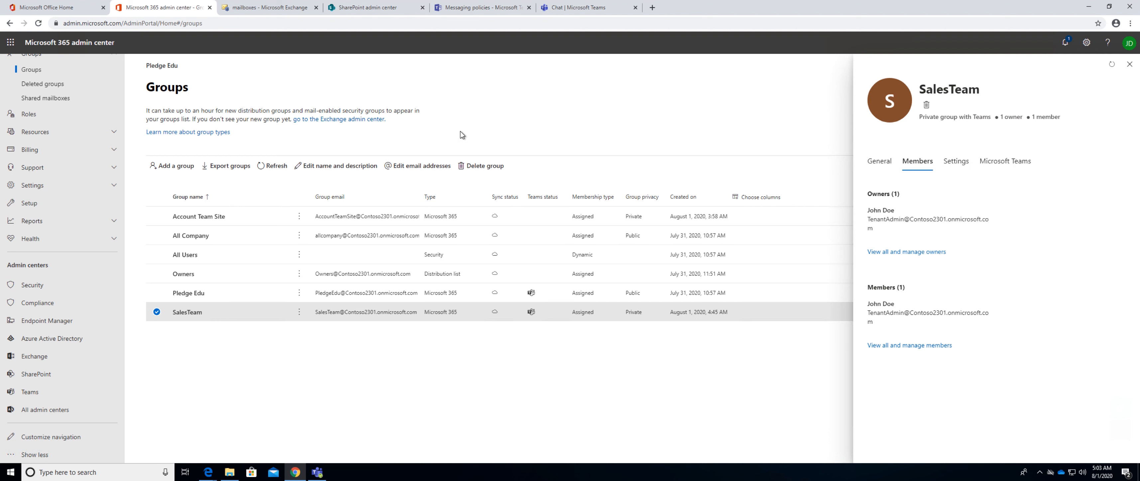
left_click(318, 473)
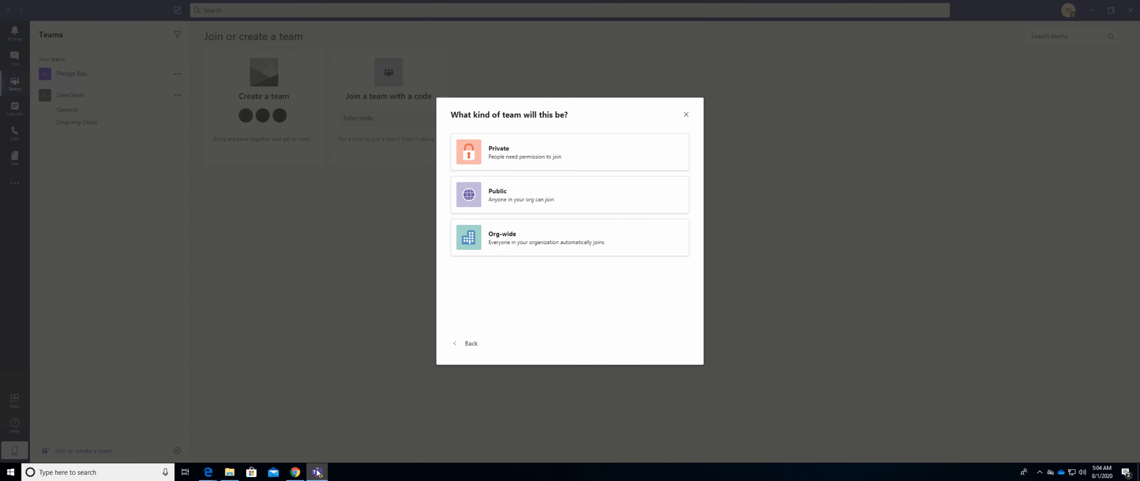
left_click(686, 115)
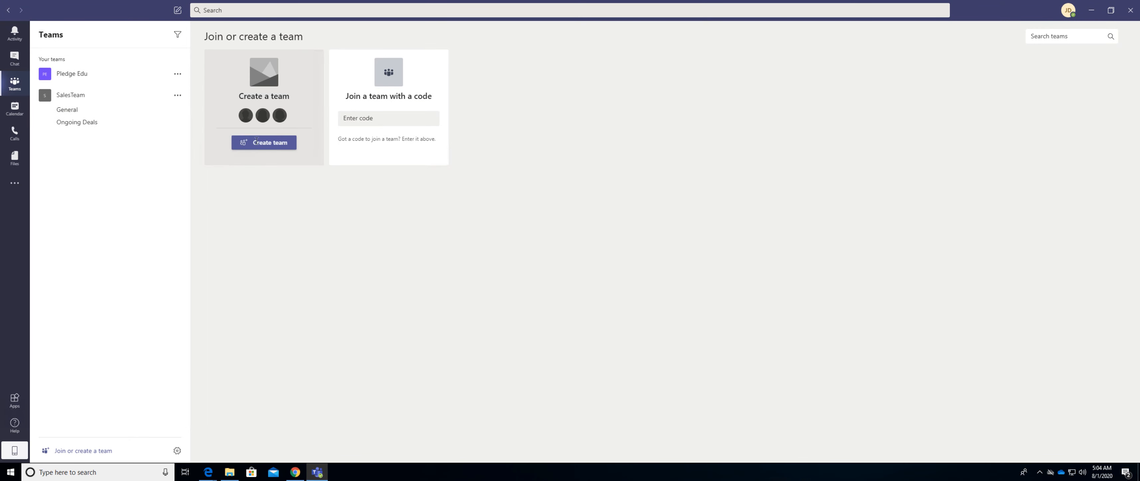
left_click(257, 141)
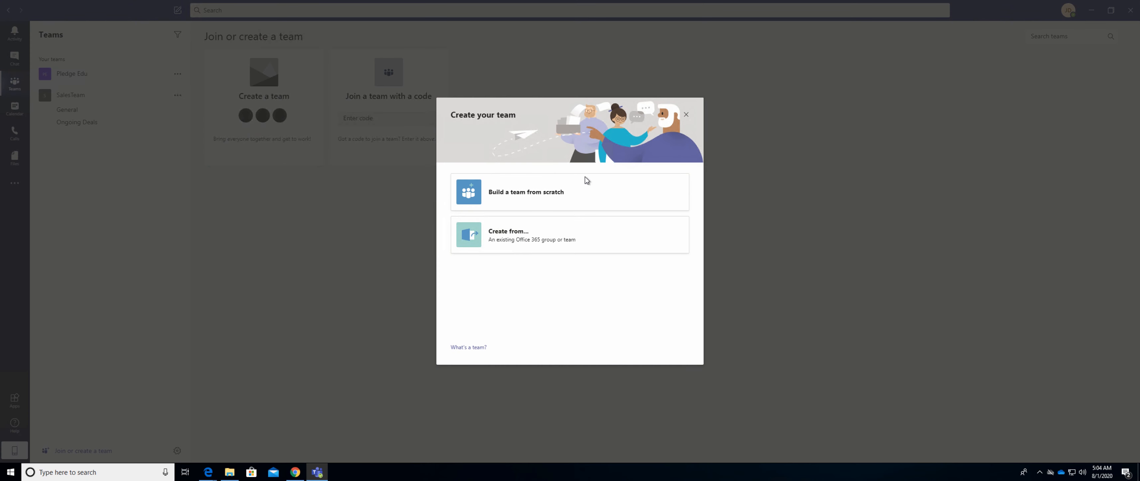
left_click(520, 245)
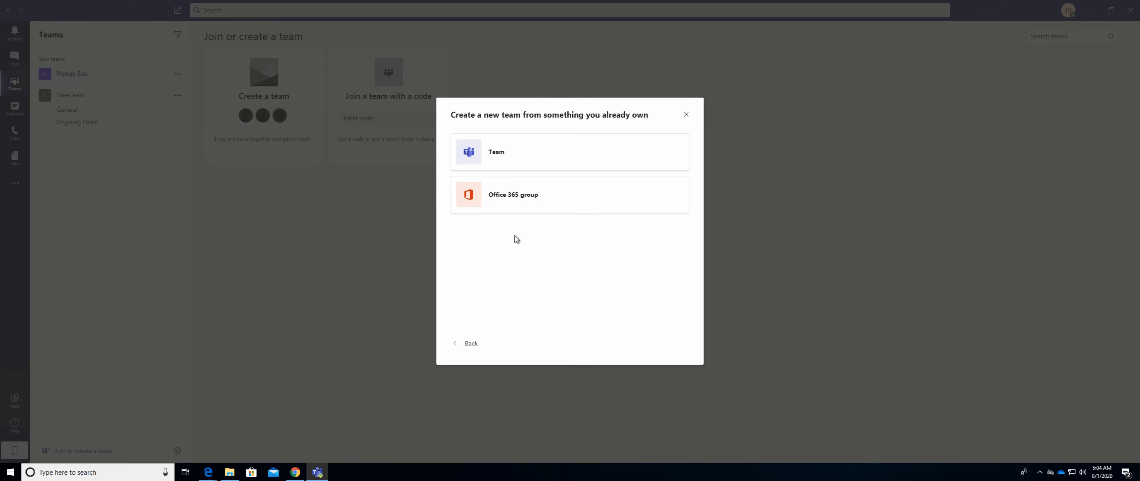
left_click(507, 196)
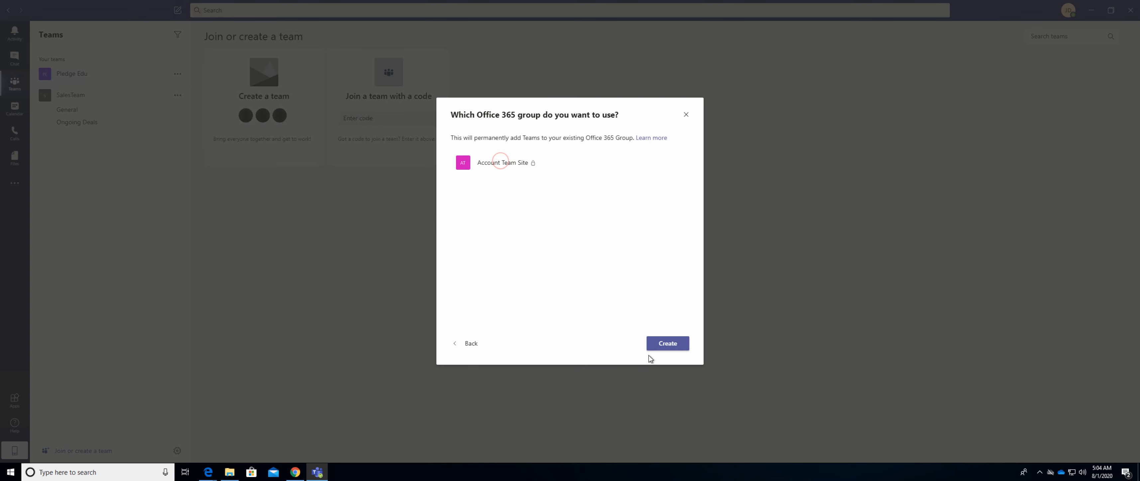
left_click(664, 343)
left_click(455, 164)
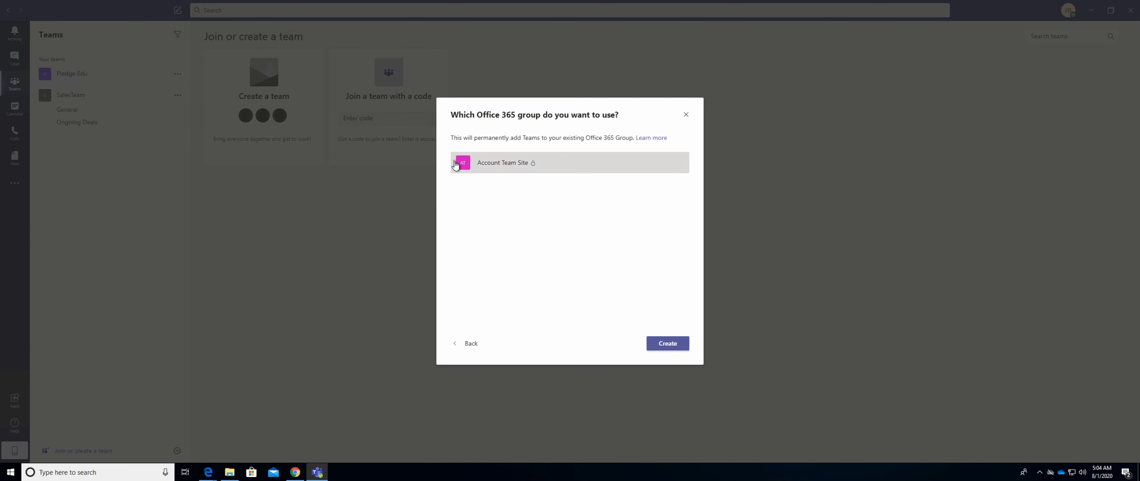
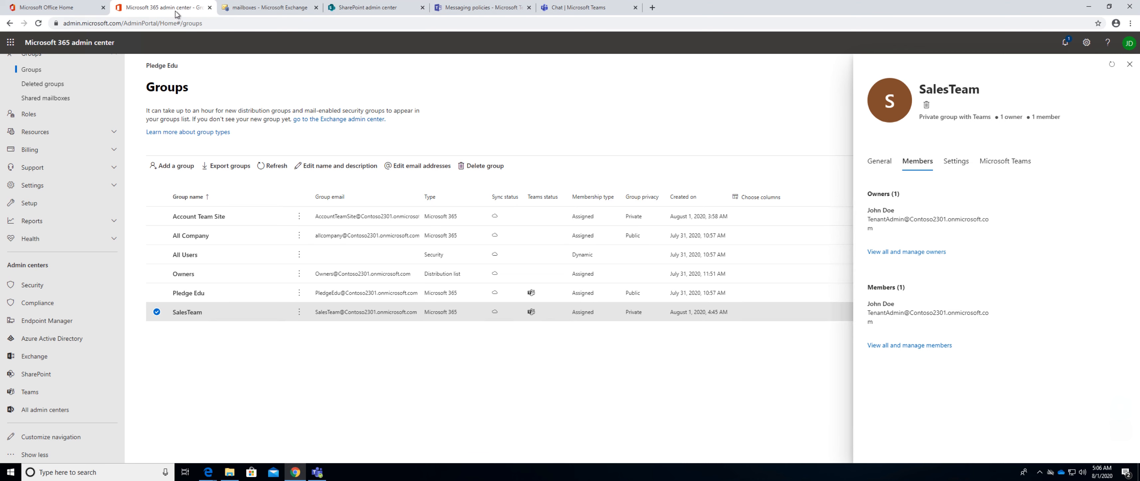
Switch to the SharePoint admin center, open the SalesTeam site in a new browser tab, and view its site contents.
left_click(77, 12)
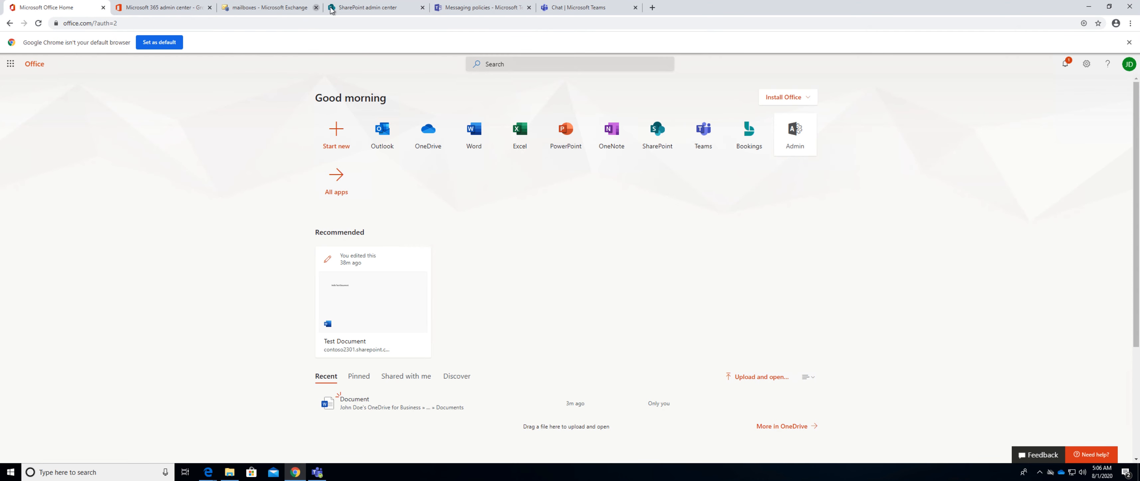
left_click(362, 6)
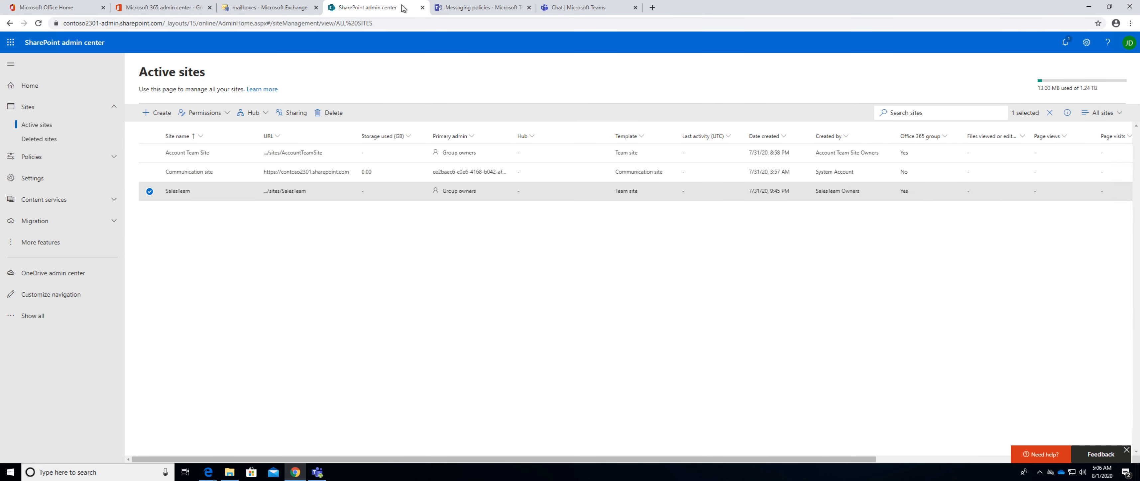
right_click(291, 174)
left_click(265, 219)
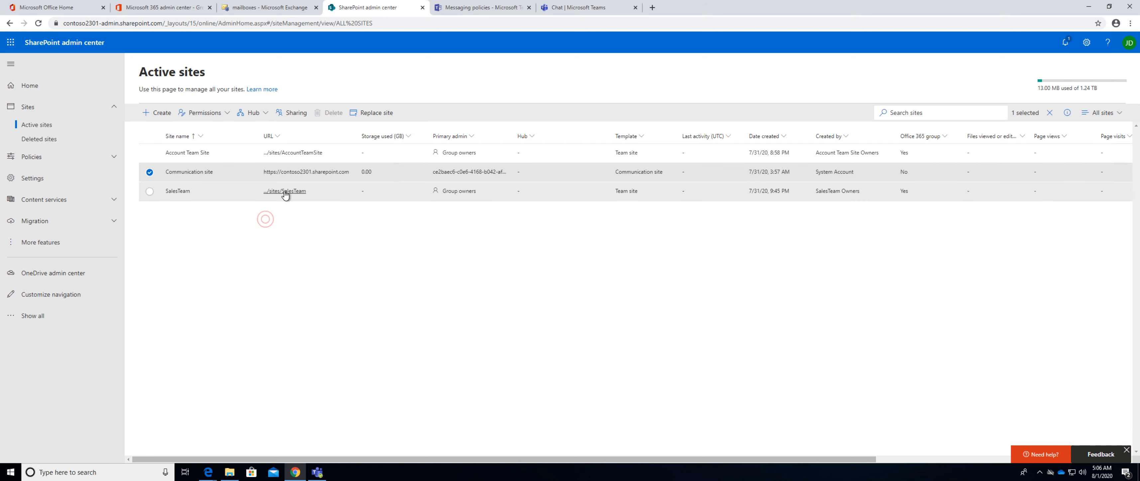
right_click(285, 192)
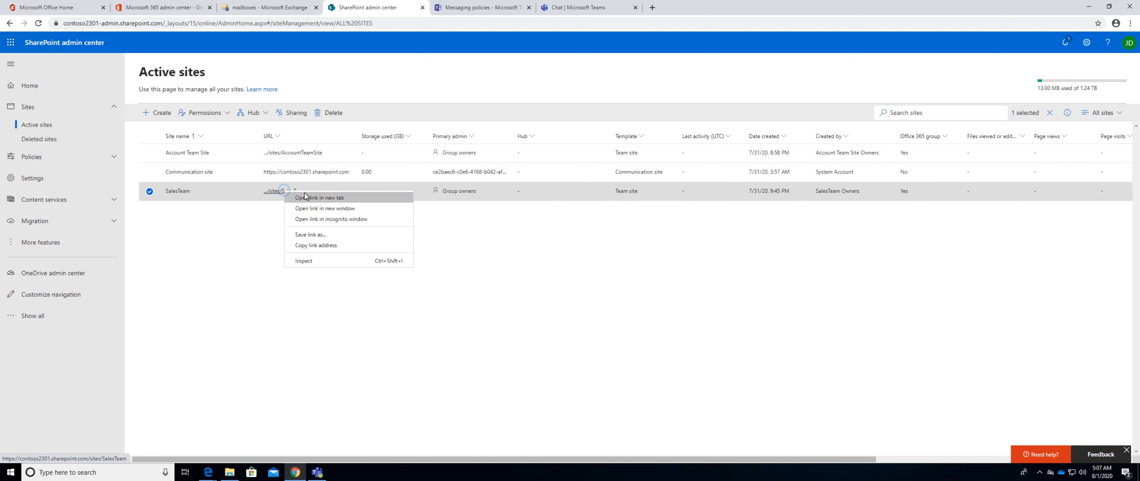
left_click(304, 194)
left_click(465, 9)
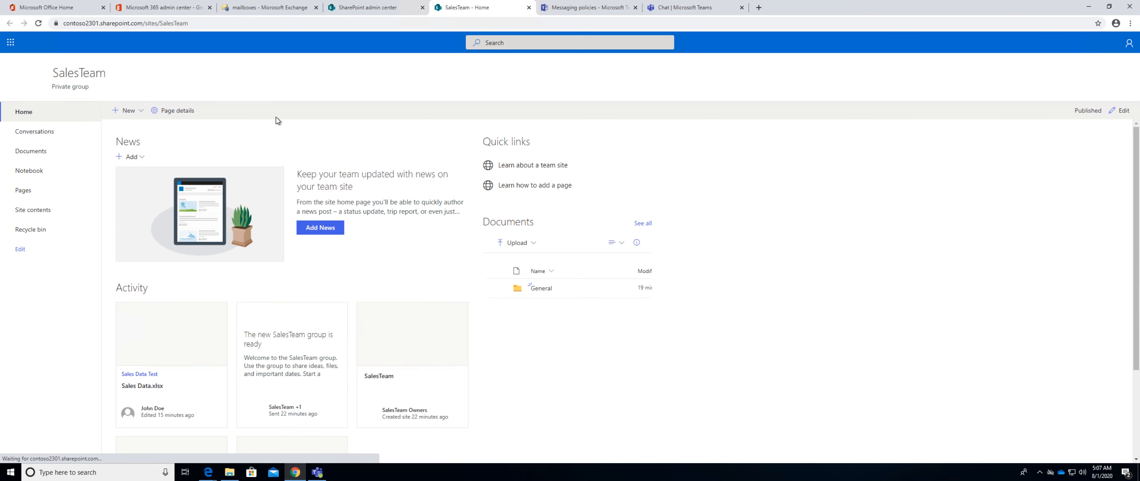
left_click(33, 211)
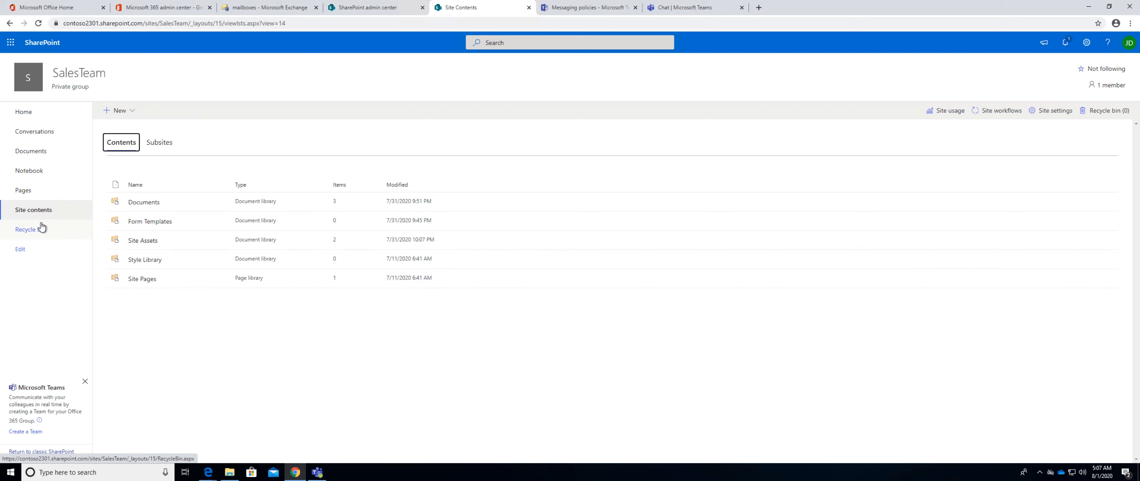
left_click(25, 112)
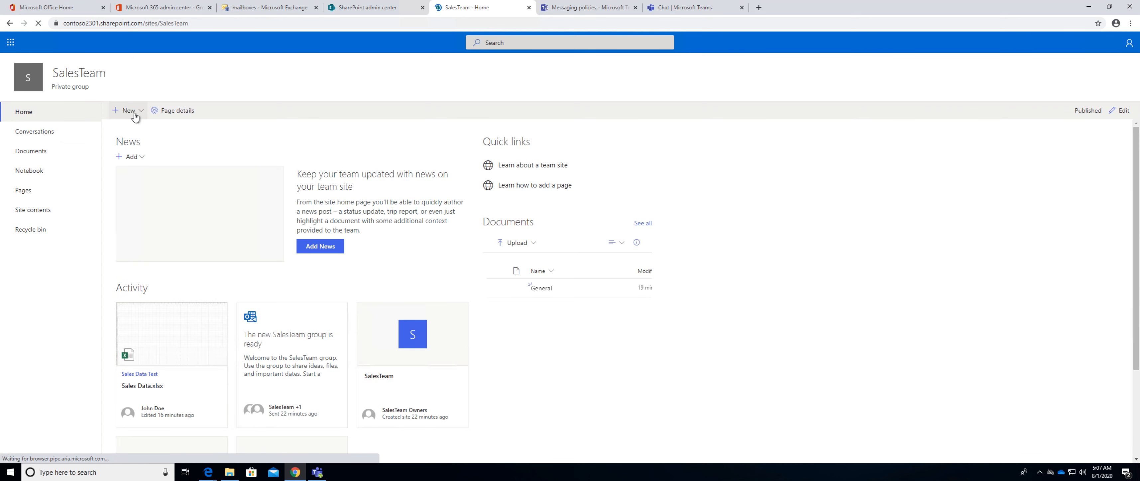
Edit the SalesTeam home page and add a two-column section below the Activity area.
left_click(1120, 111)
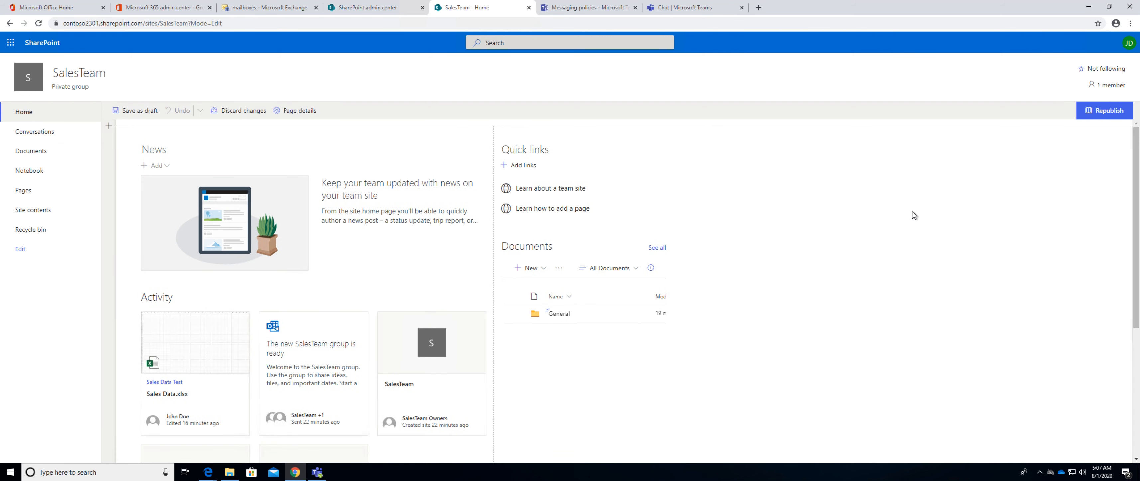
scroll(794, 255, "down", 1)
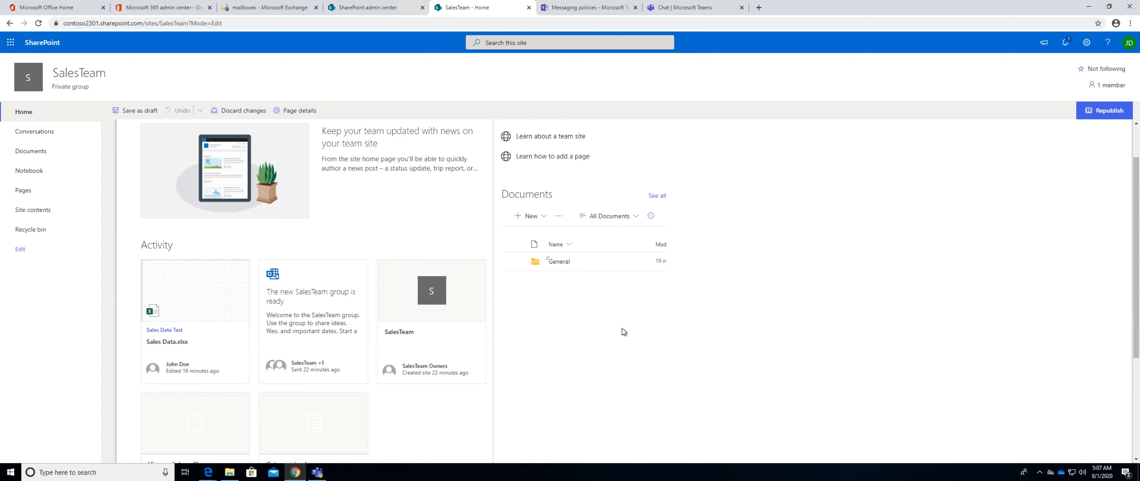
scroll(621, 327, "down", 5)
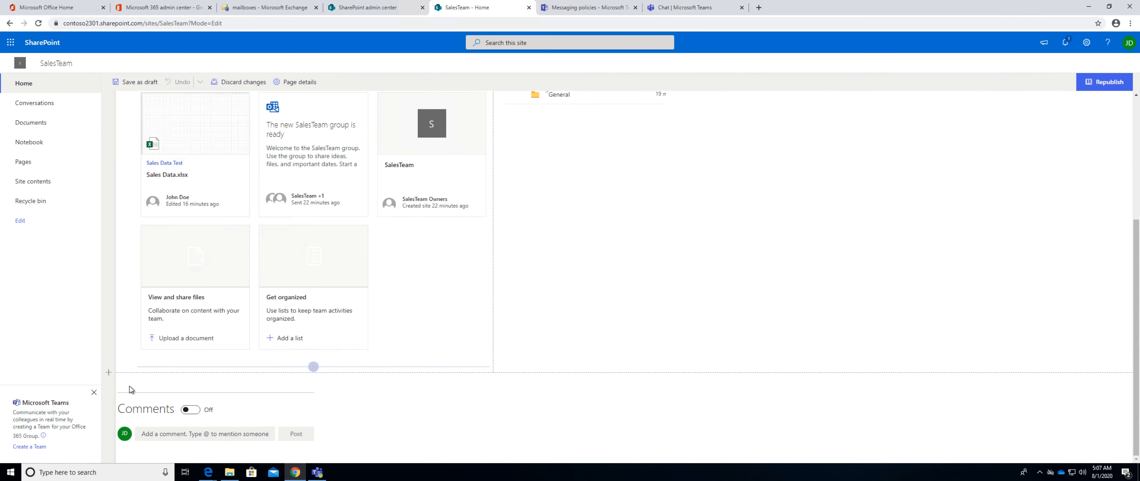
left_click(109, 374)
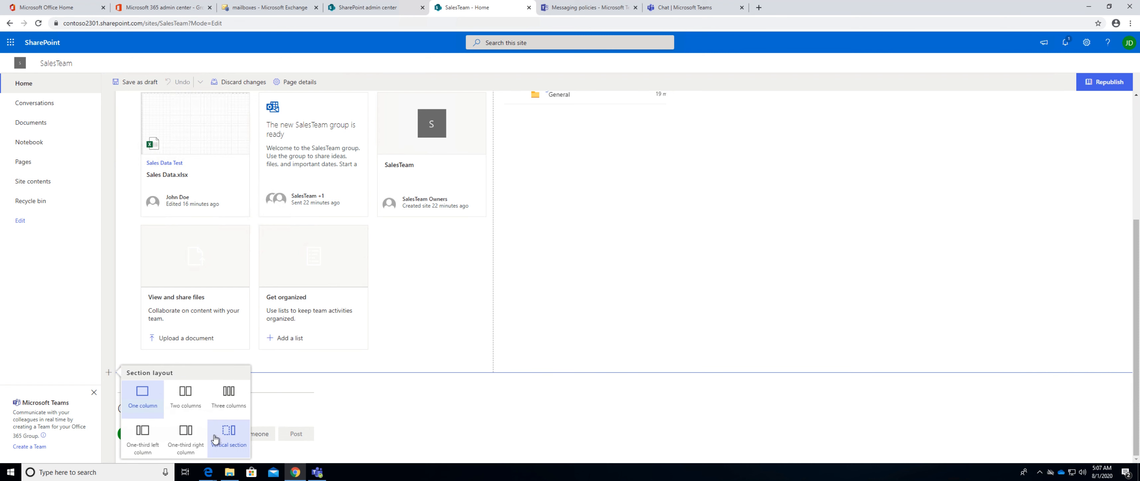
left_click(181, 395)
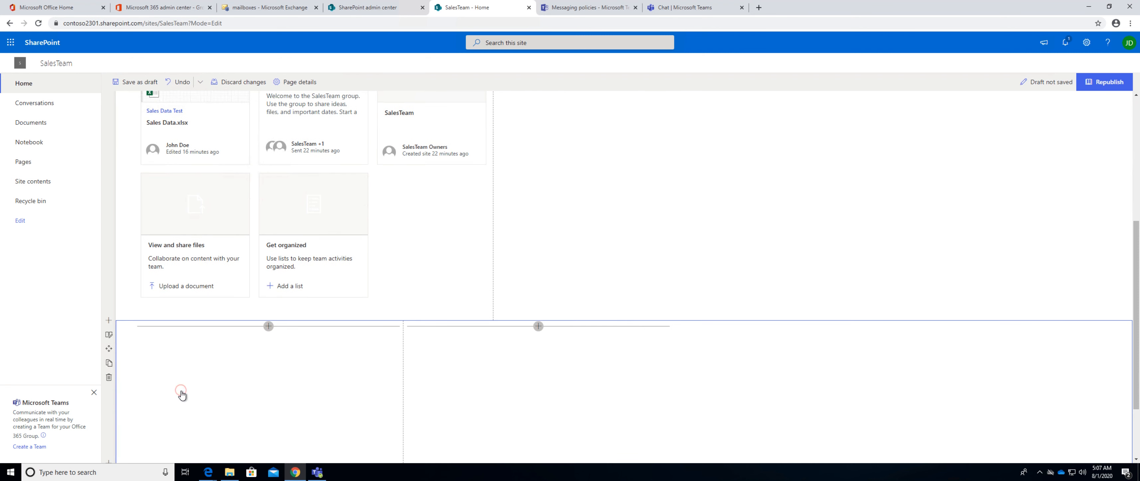
Insert a List web part into the first column of the new two-column section.
left_click(259, 326)
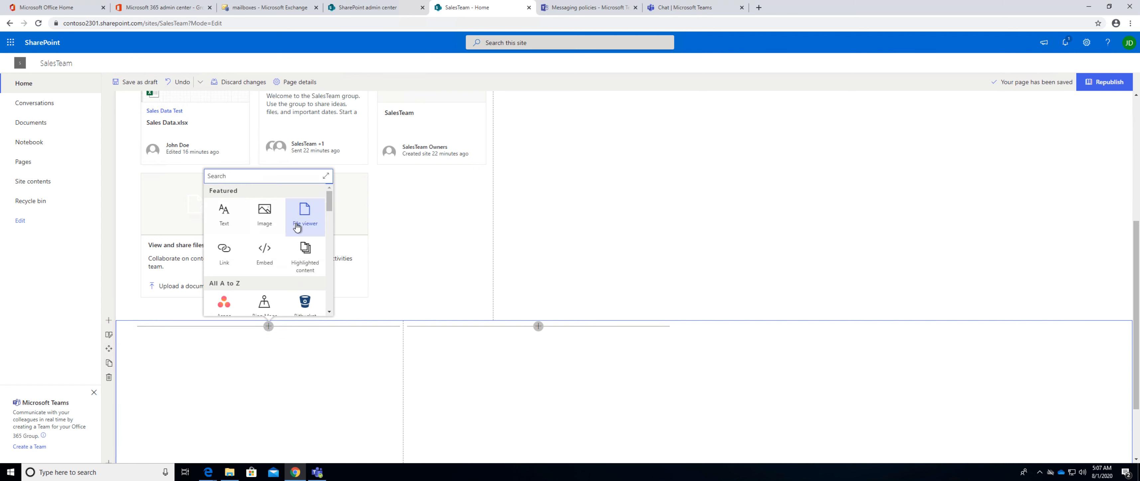
scroll(234, 265, "down", 2)
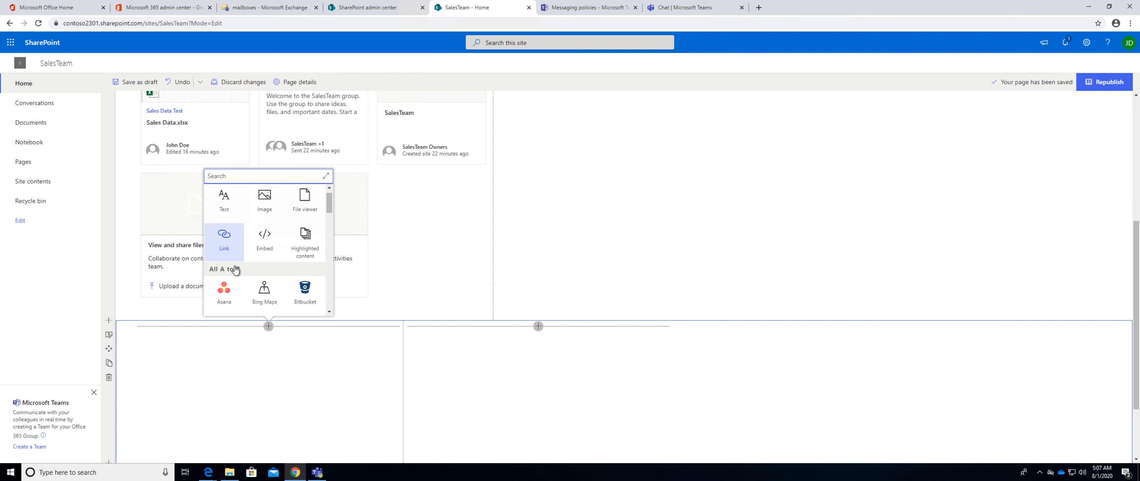
scroll(238, 275, "down", 3)
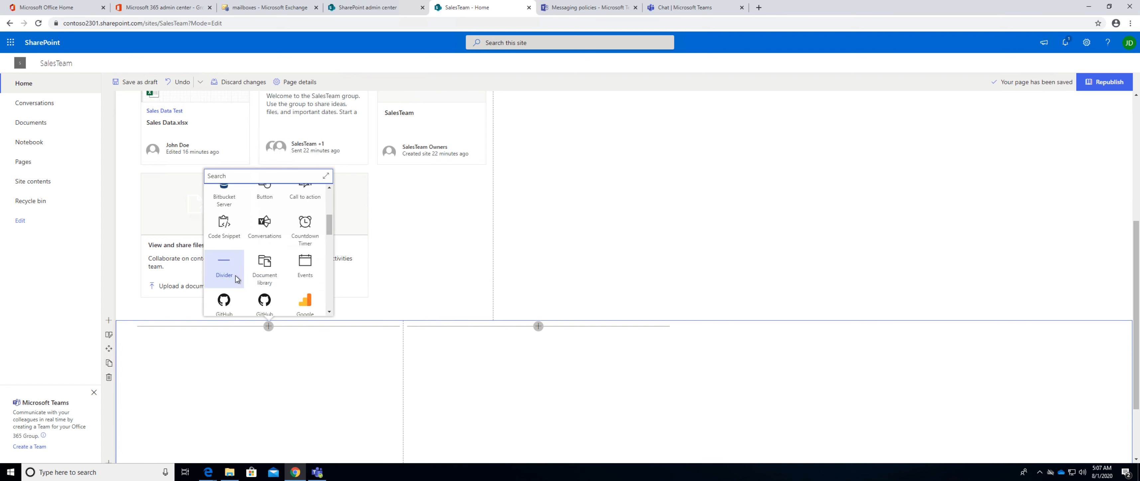
scroll(306, 281, "down", 1)
scroll(305, 283, "down", 3)
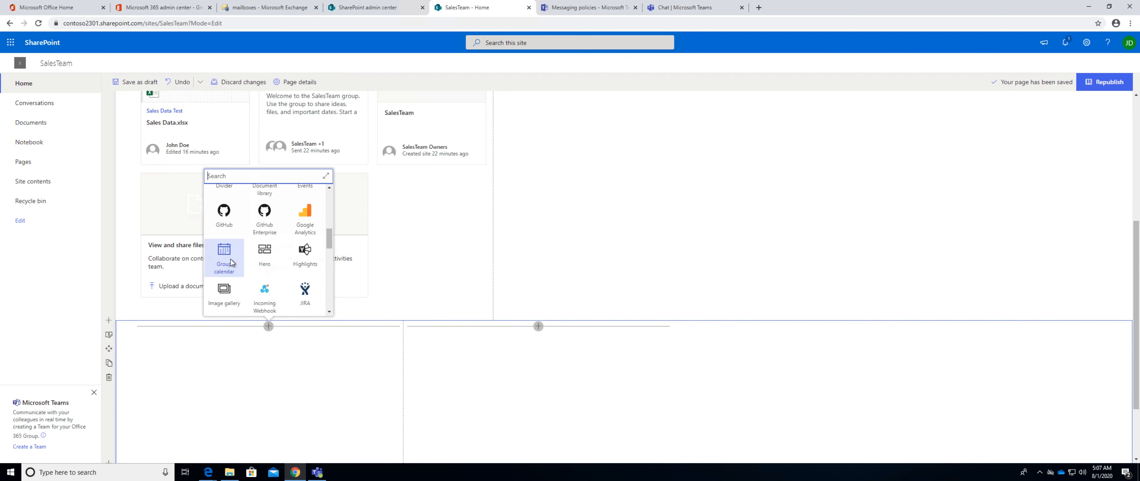
scroll(231, 262, "down", 2)
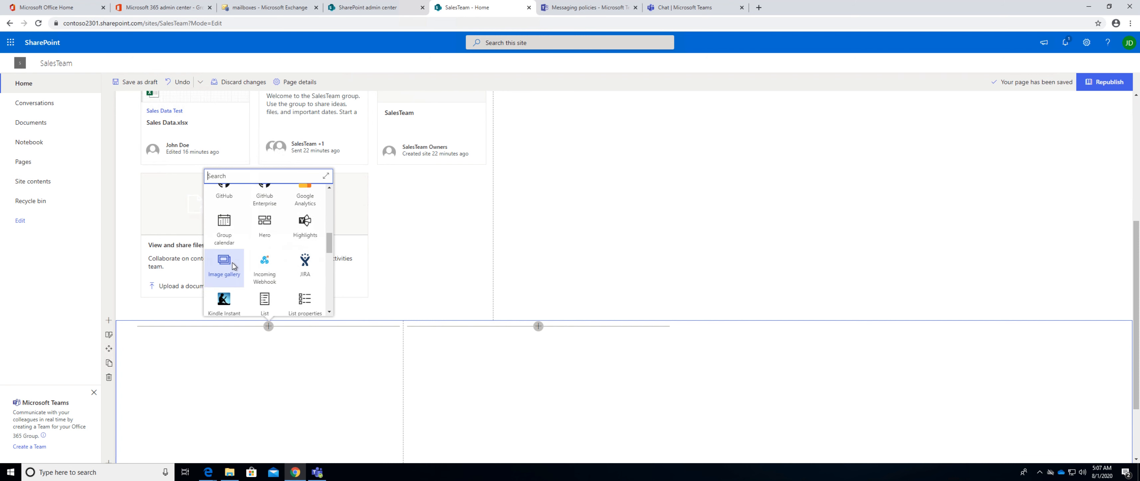
left_click(263, 296)
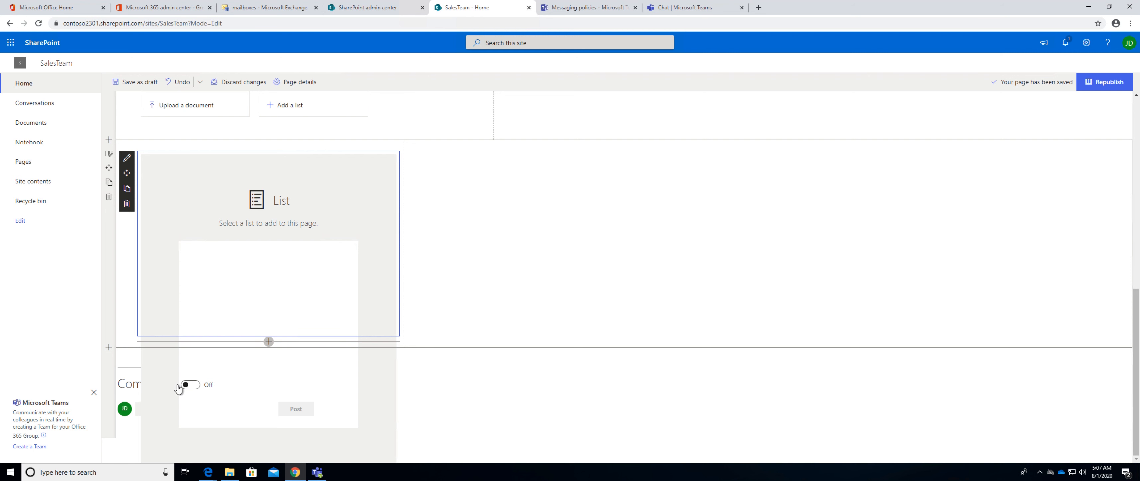
Turn on comments for the home page and republish it.
left_click(188, 385)
left_click(1104, 81)
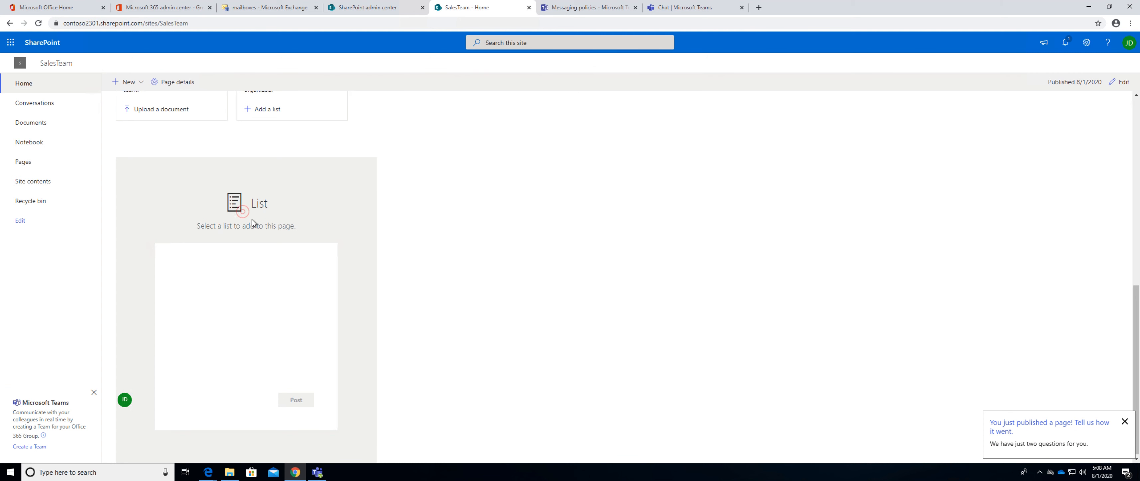
Create a list named "WOrk List" from the home page's Get organized card.
scroll(248, 221, "up", 2)
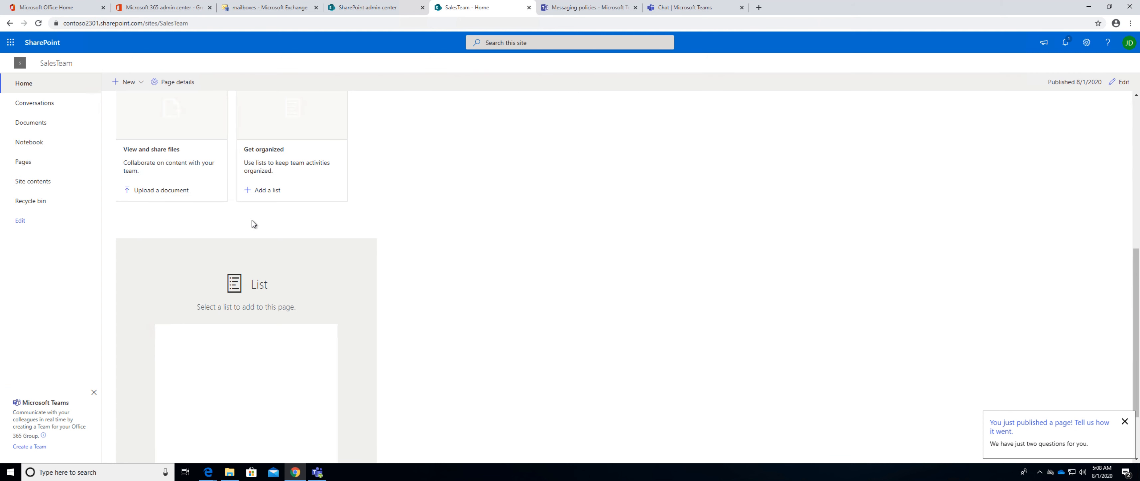
left_click(264, 192)
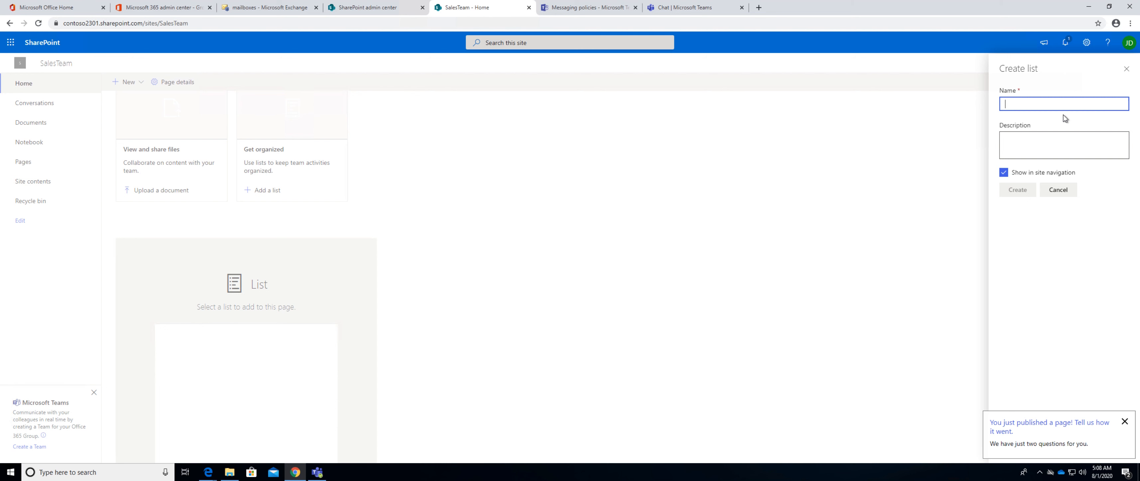
type("WOrk List")
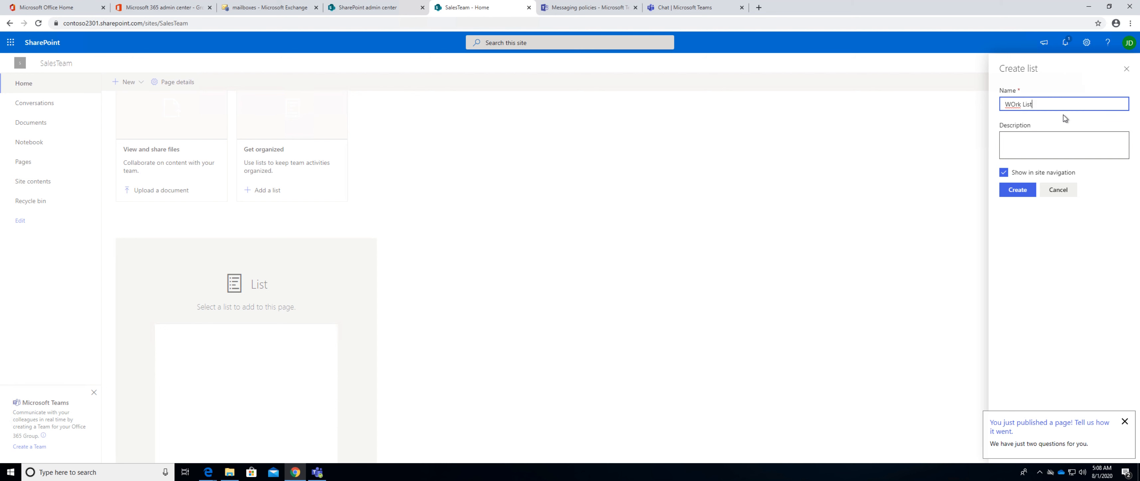
left_click(1015, 193)
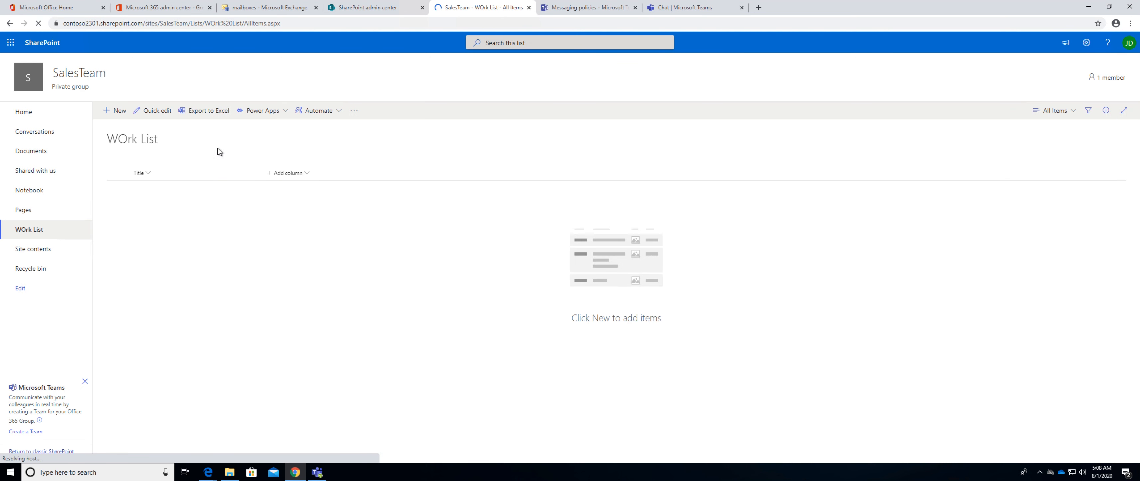
Add two items titled "Item 1" and "Item2" to the WOrk List.
left_click(119, 114)
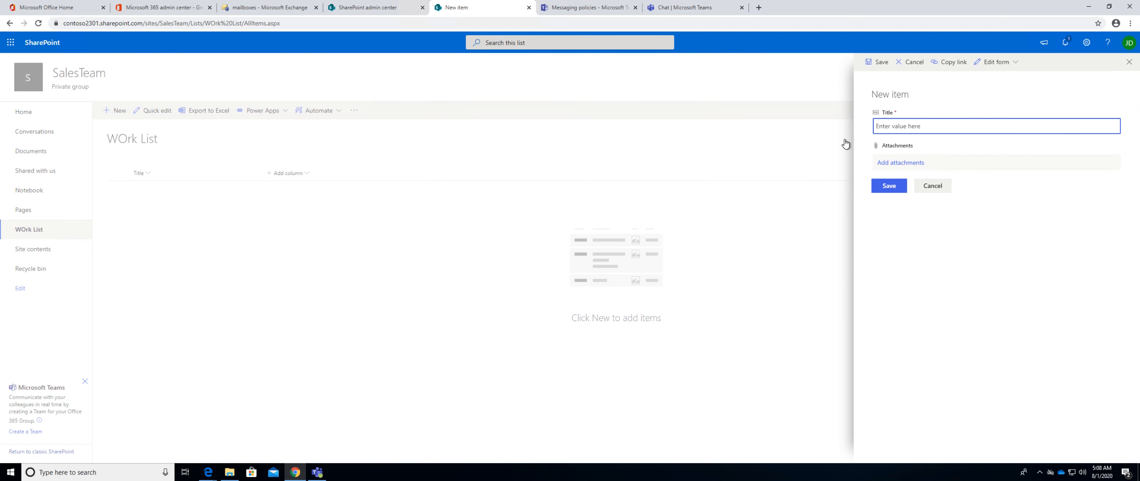
type("Item 1")
left_click(885, 190)
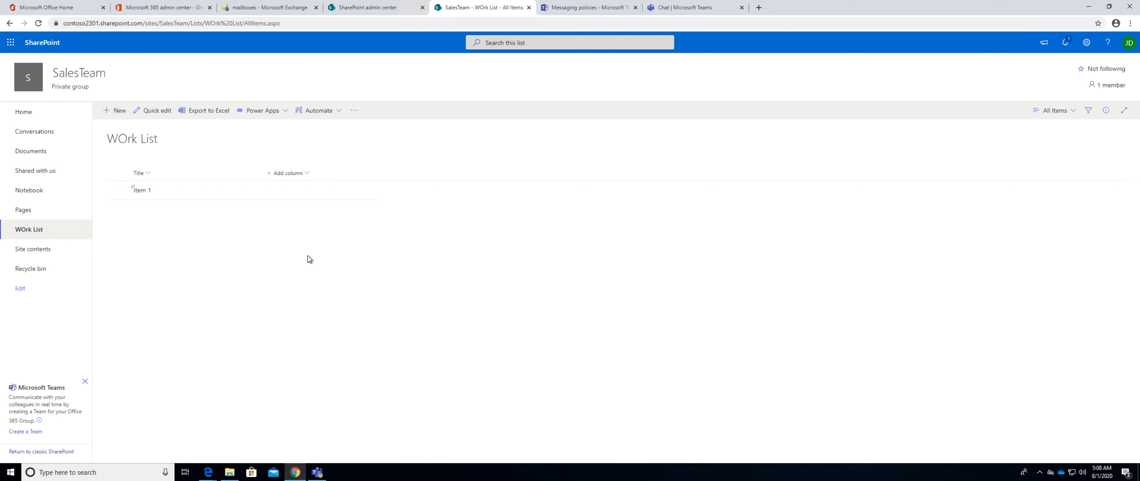
left_click(117, 111)
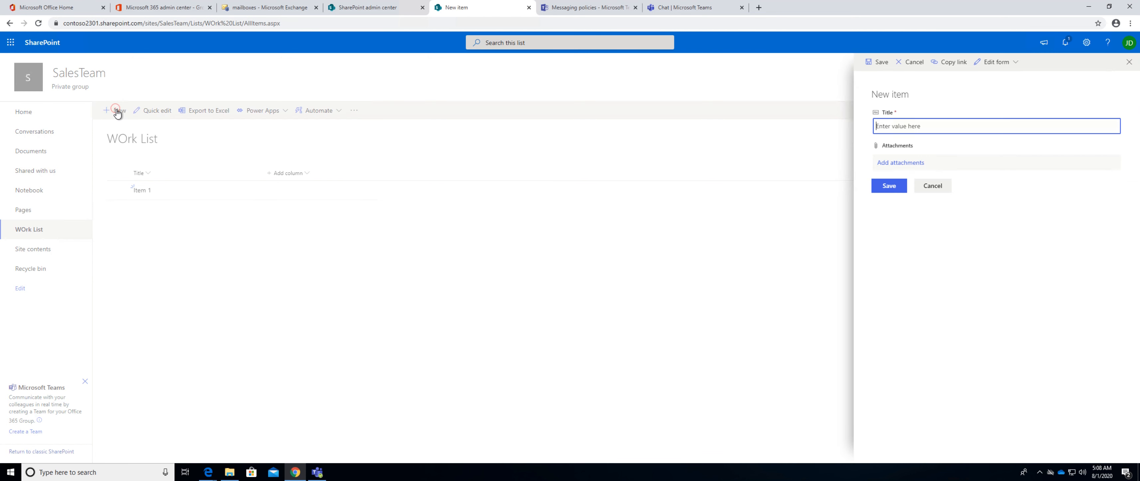
left_click(882, 127)
type("Item2")
left_click(888, 185)
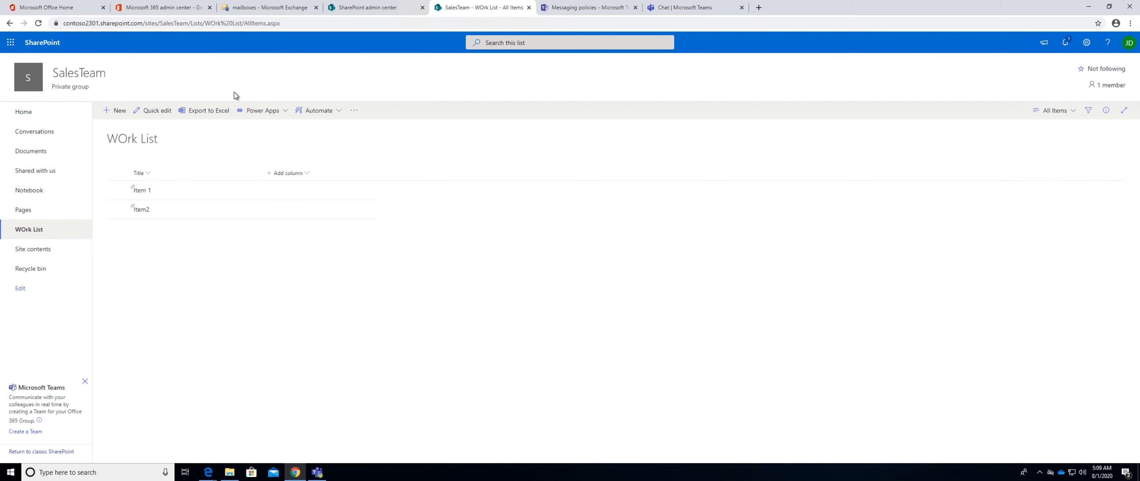
Return to the SalesTeam home page, edit it and add a one-third right column section above News.
left_click(21, 114)
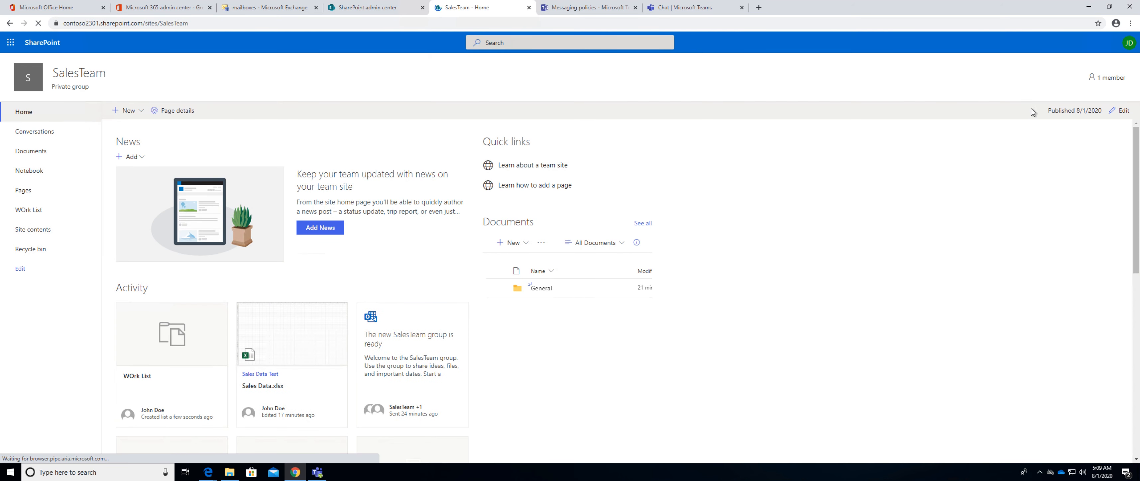
left_click(1129, 110)
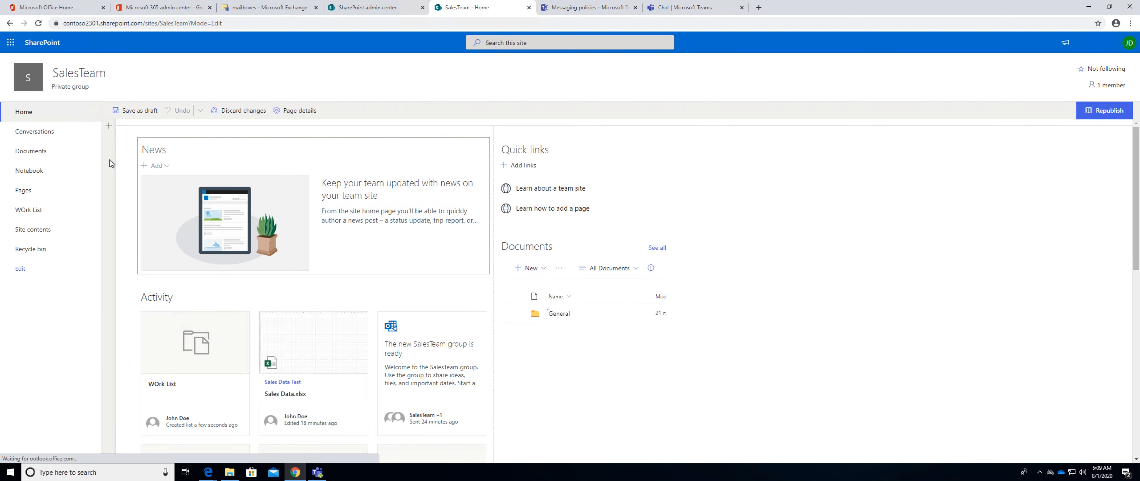
left_click(109, 127)
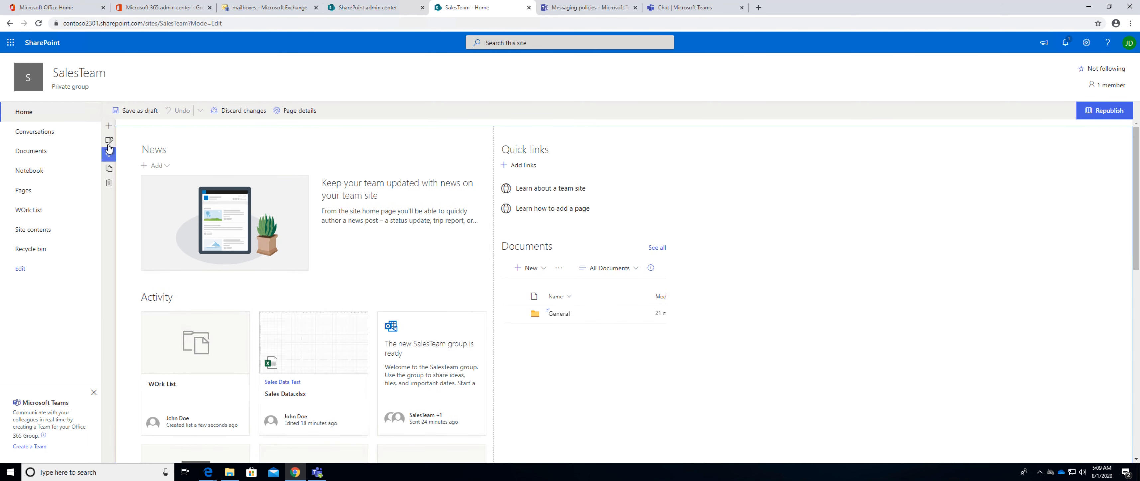
left_click(109, 129)
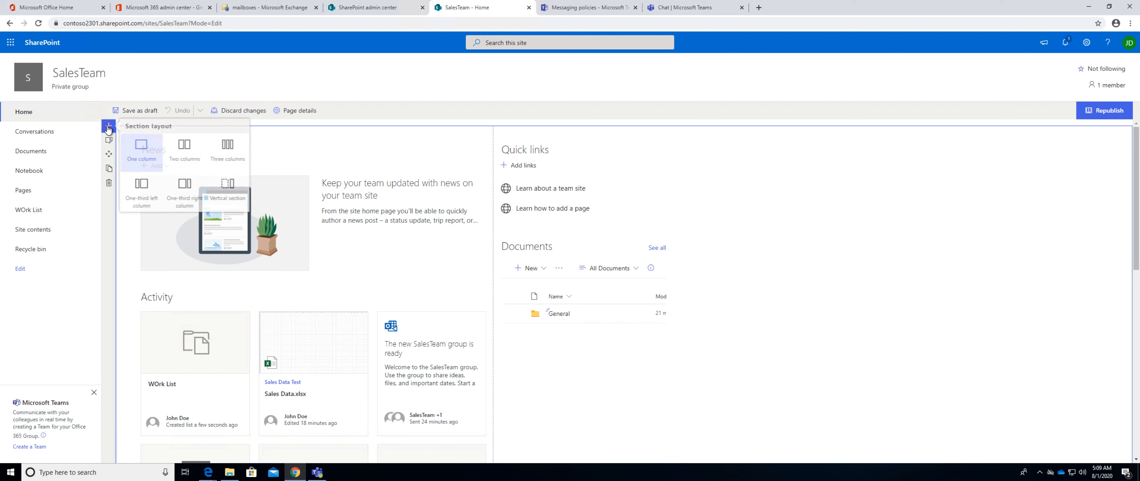
left_click(197, 191)
Insert an Image web part into the wider column of the new section without choosing an image.
left_click(313, 132)
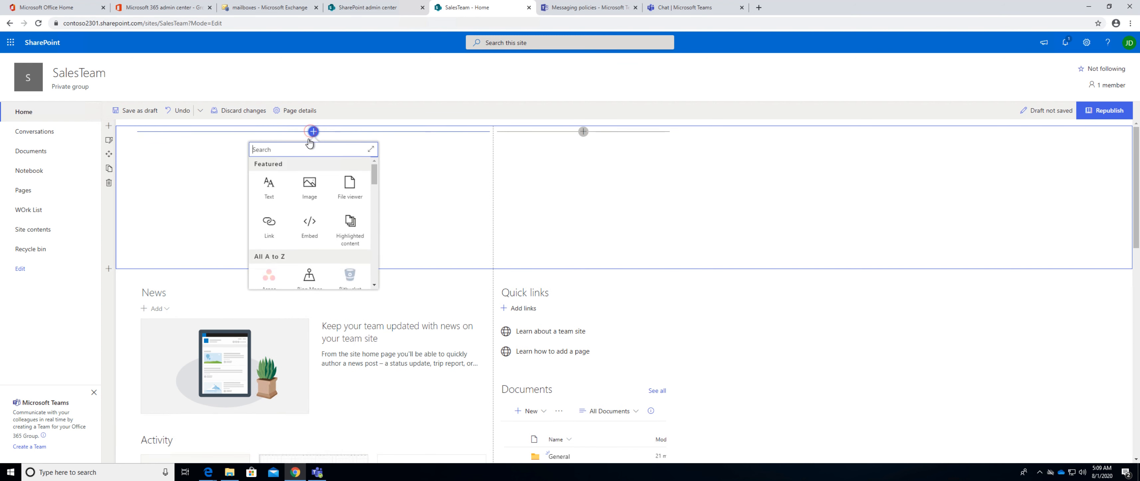
left_click(313, 196)
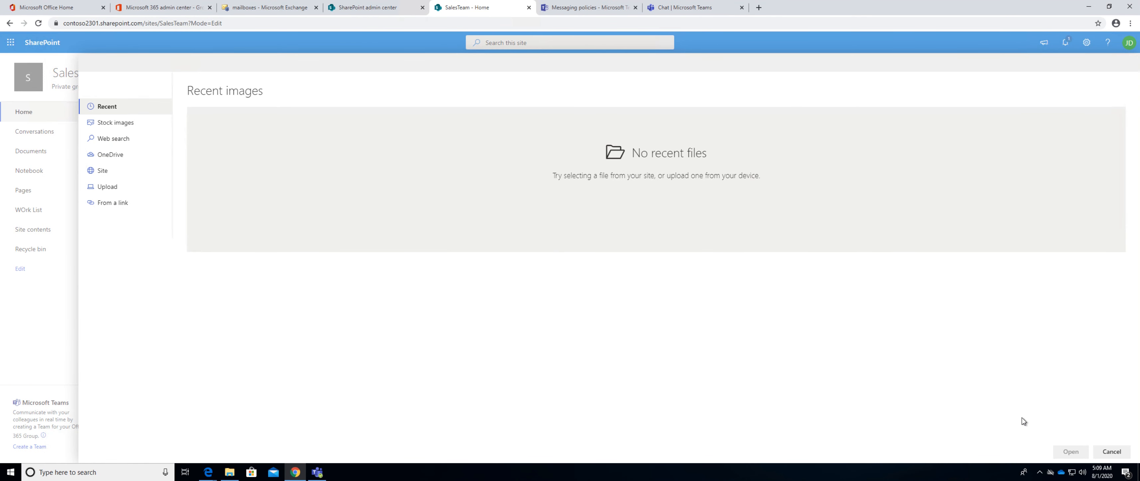
left_click(1100, 452)
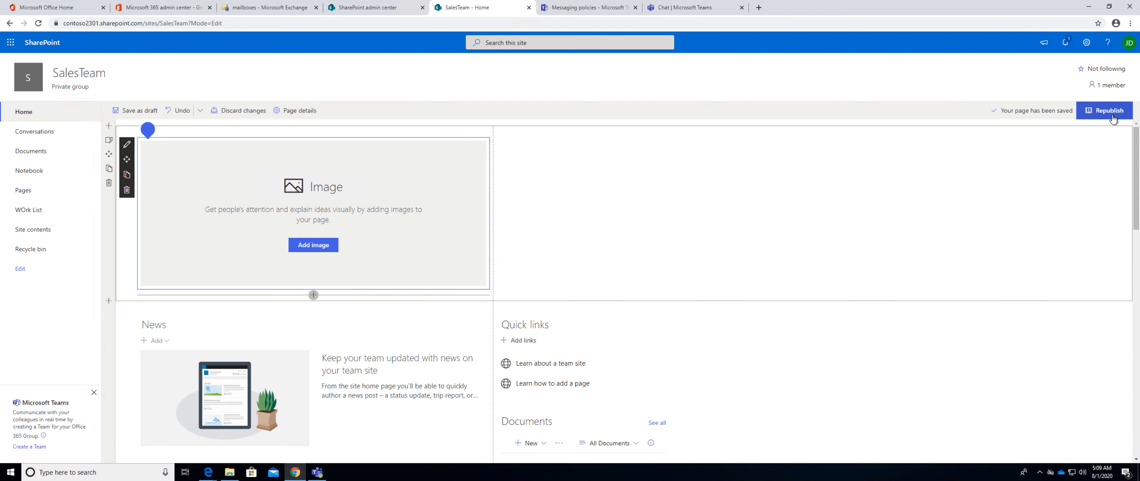
Republish the SalesTeam home page with its new section and Image web part.
left_click(1112, 116)
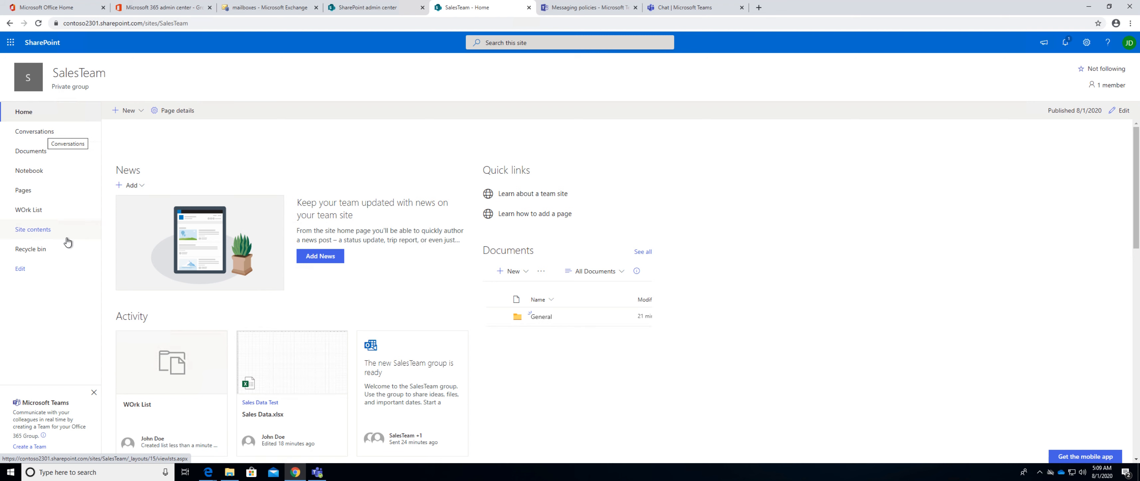
Open the Account Team Site from the SharePoint start page and republish its home page without changing any content.
left_click(31, 42)
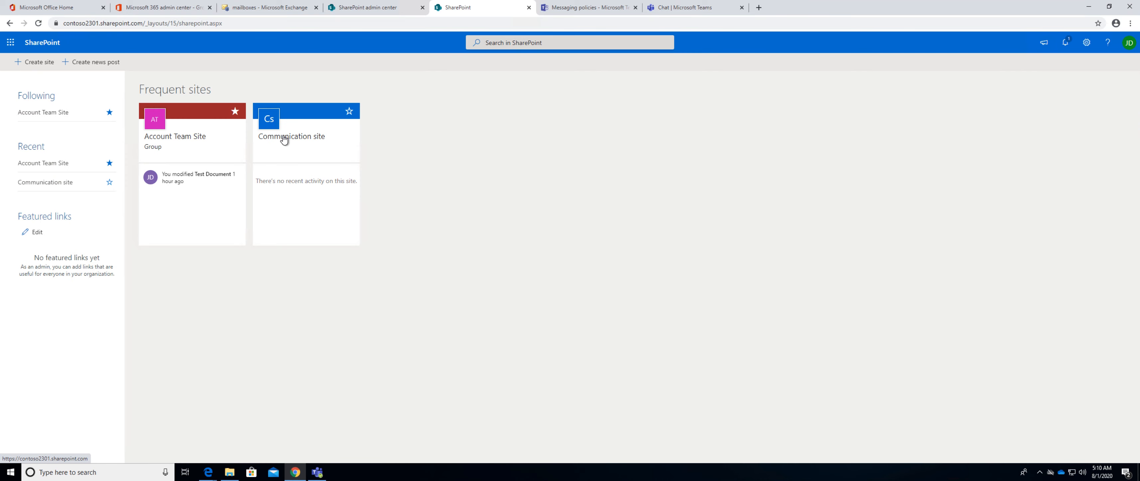
left_click(189, 137)
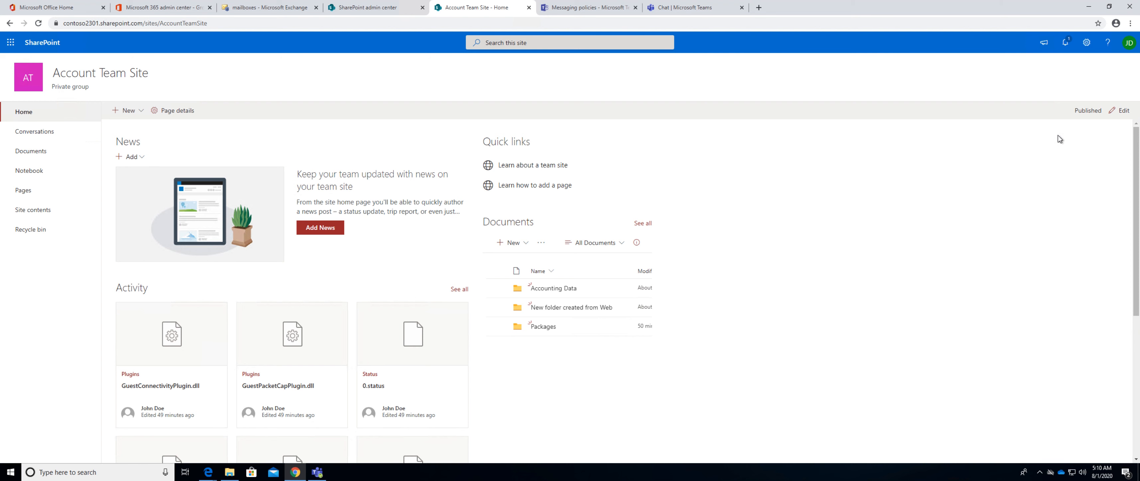
left_click(1112, 114)
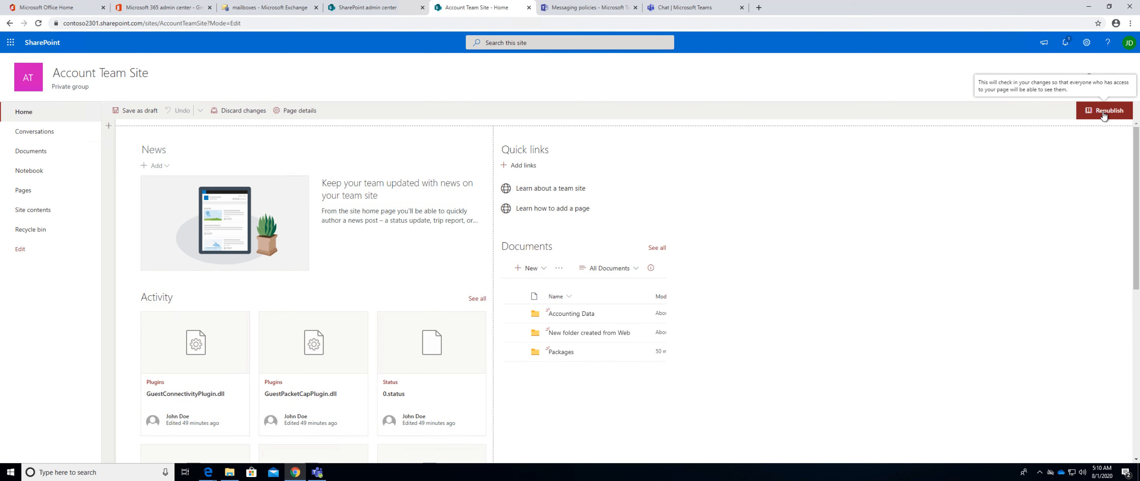
left_click(1104, 114)
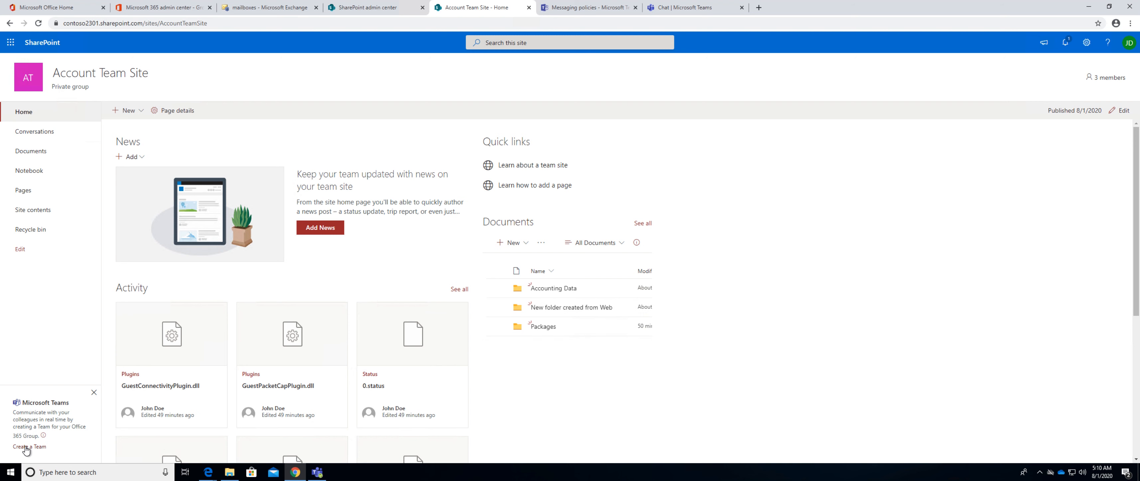
Review the Account Team Site's group membership and the form for adding members without adding anyone.
left_click(1110, 78)
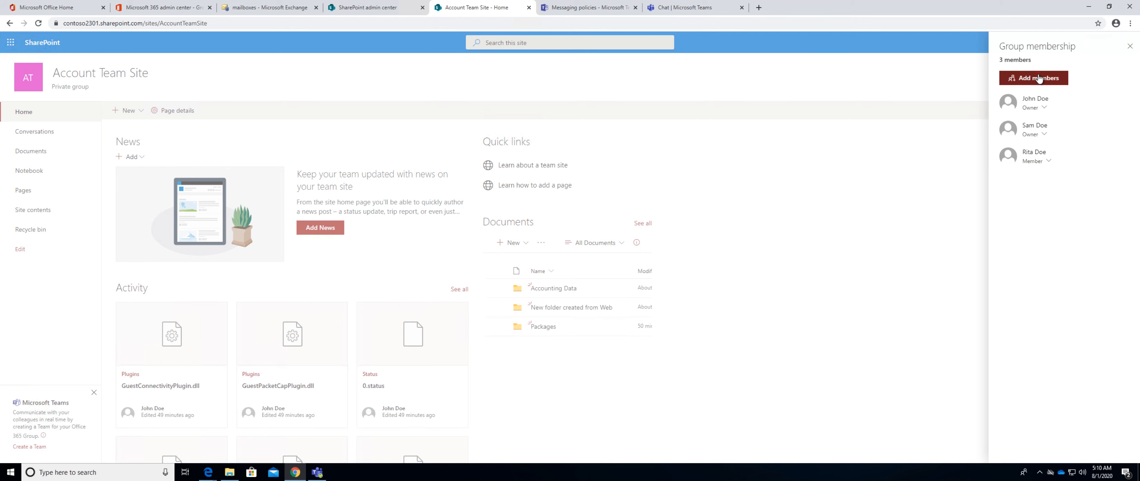
left_click(1039, 77)
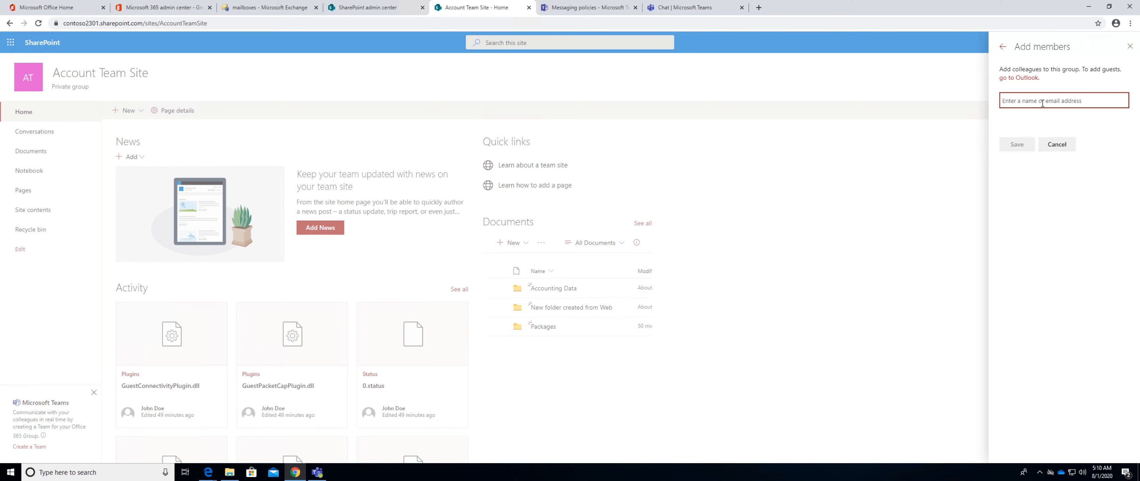
left_click(1057, 145)
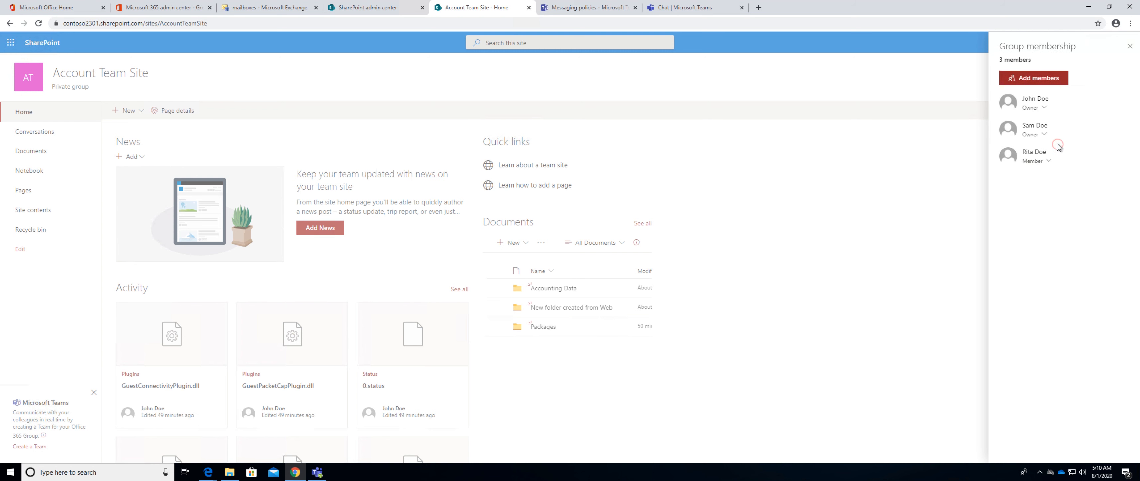
left_click(1128, 46)
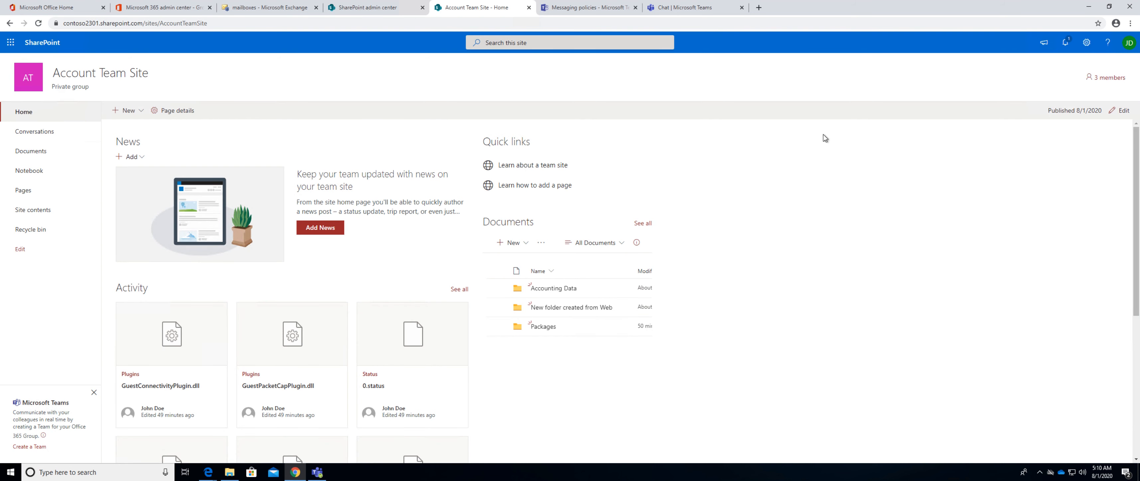
Create a Microsoft Teams team from the Account Team Site, view the team in the Teams app and return to the site.
left_click(34, 447)
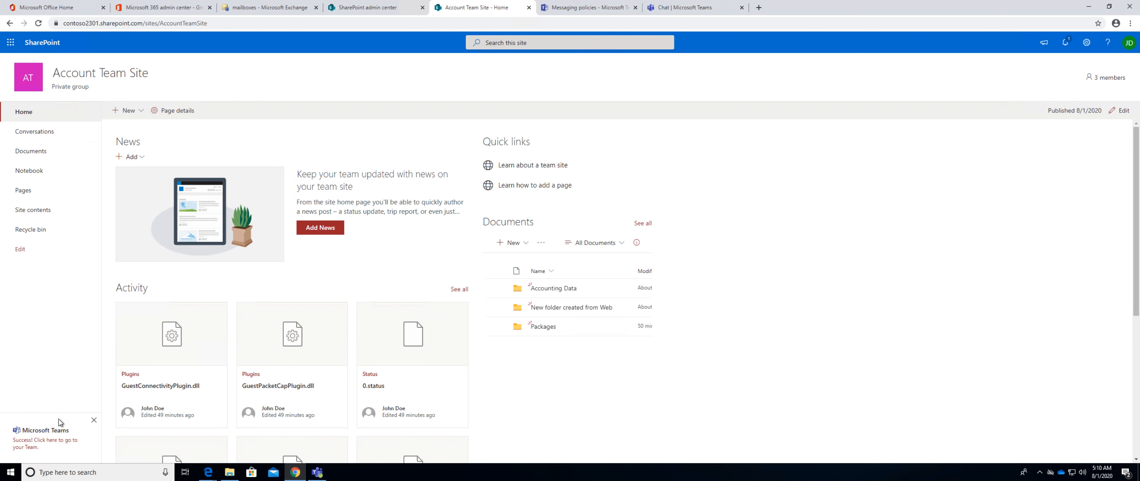
left_click(320, 473)
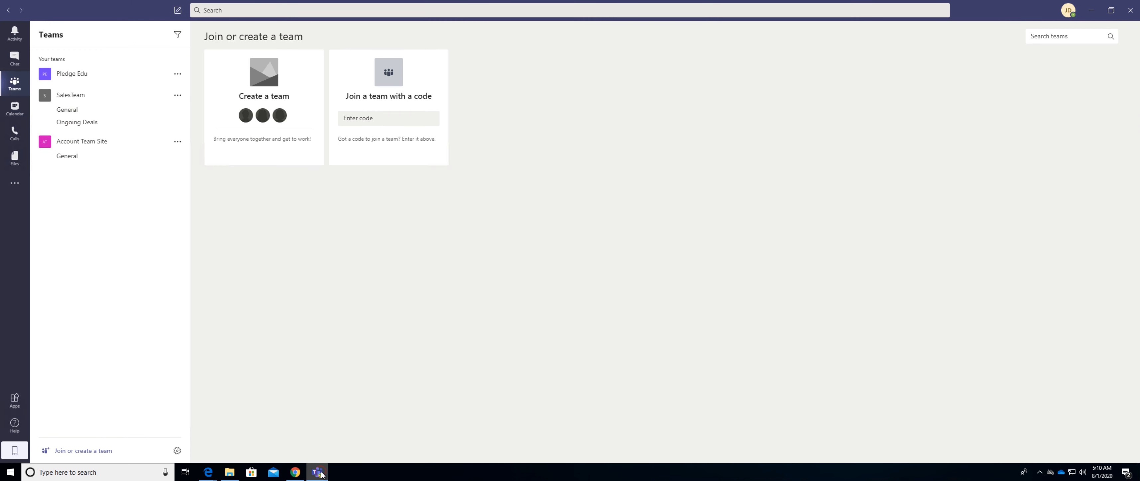
left_click(78, 143)
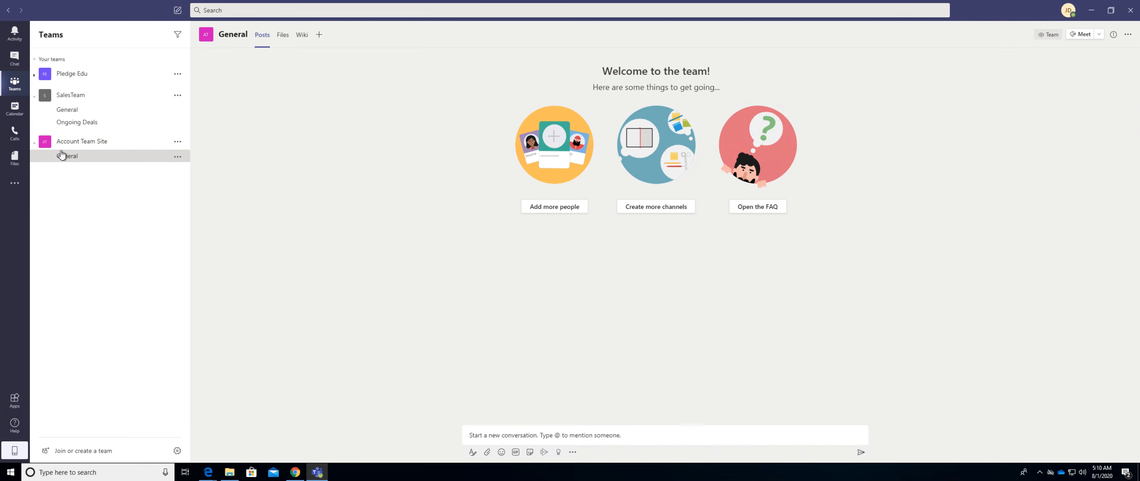
left_click(1091, 10)
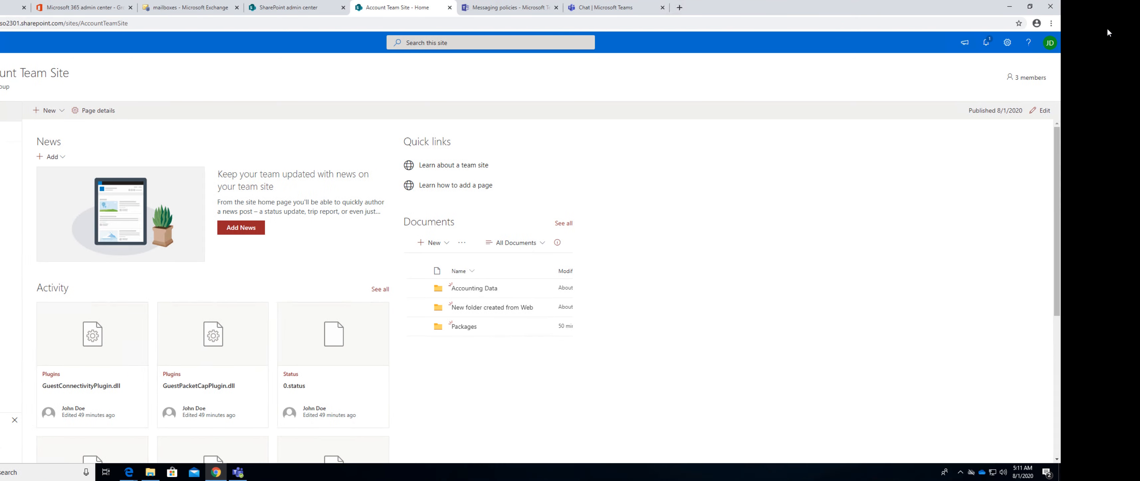